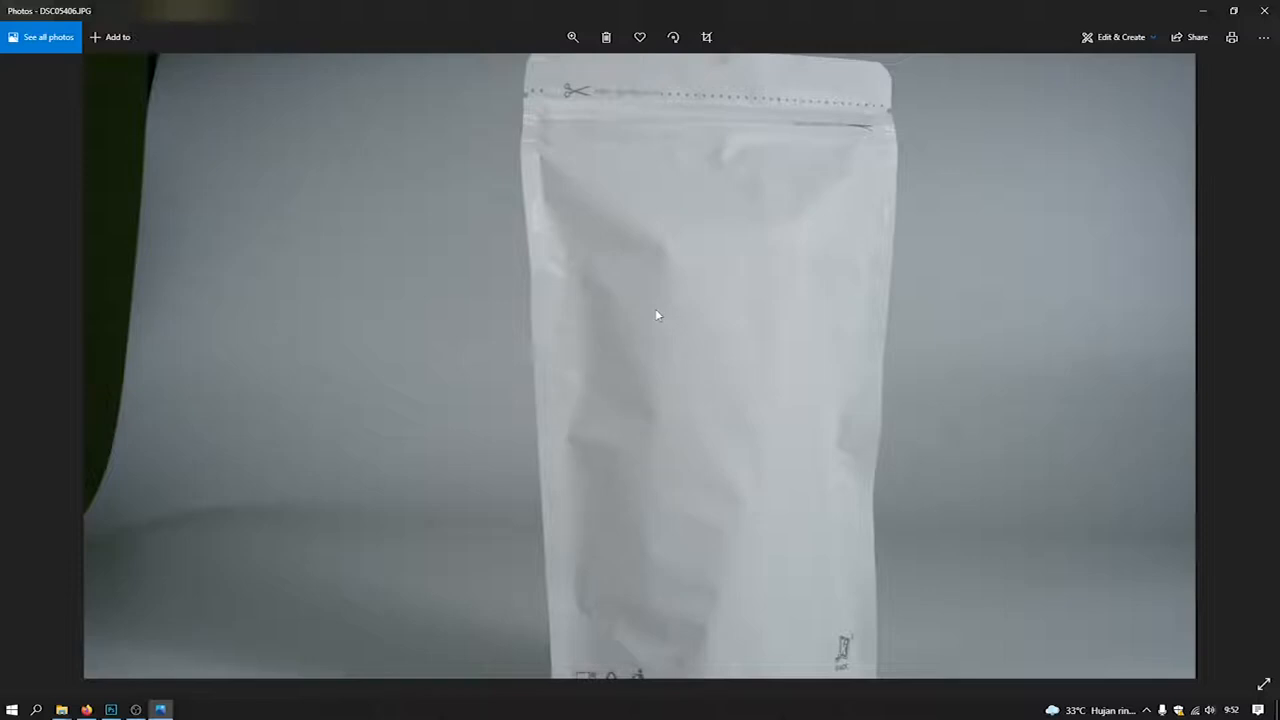
Compare the pouch photos DSC05447 and DSC05448 edit at full size from the FOTO folder
click(1267, 9)
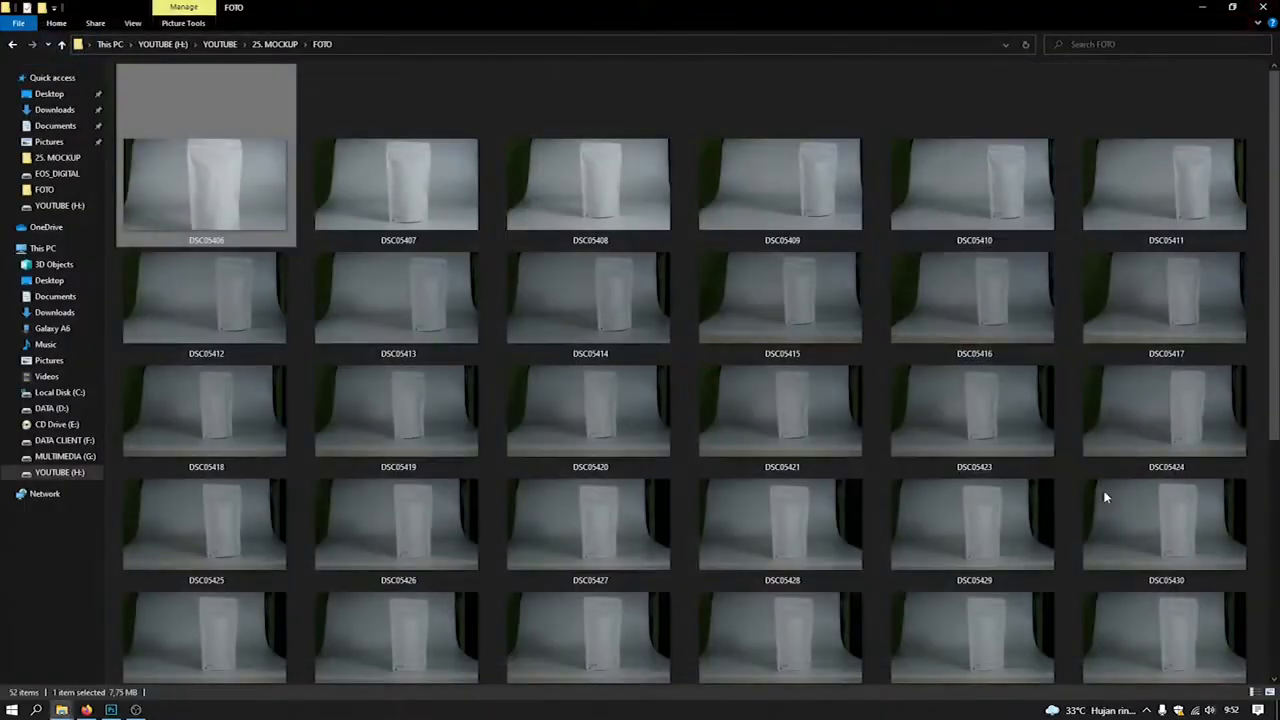
scroll(1071, 491, down, 5)
double_click(996, 400)
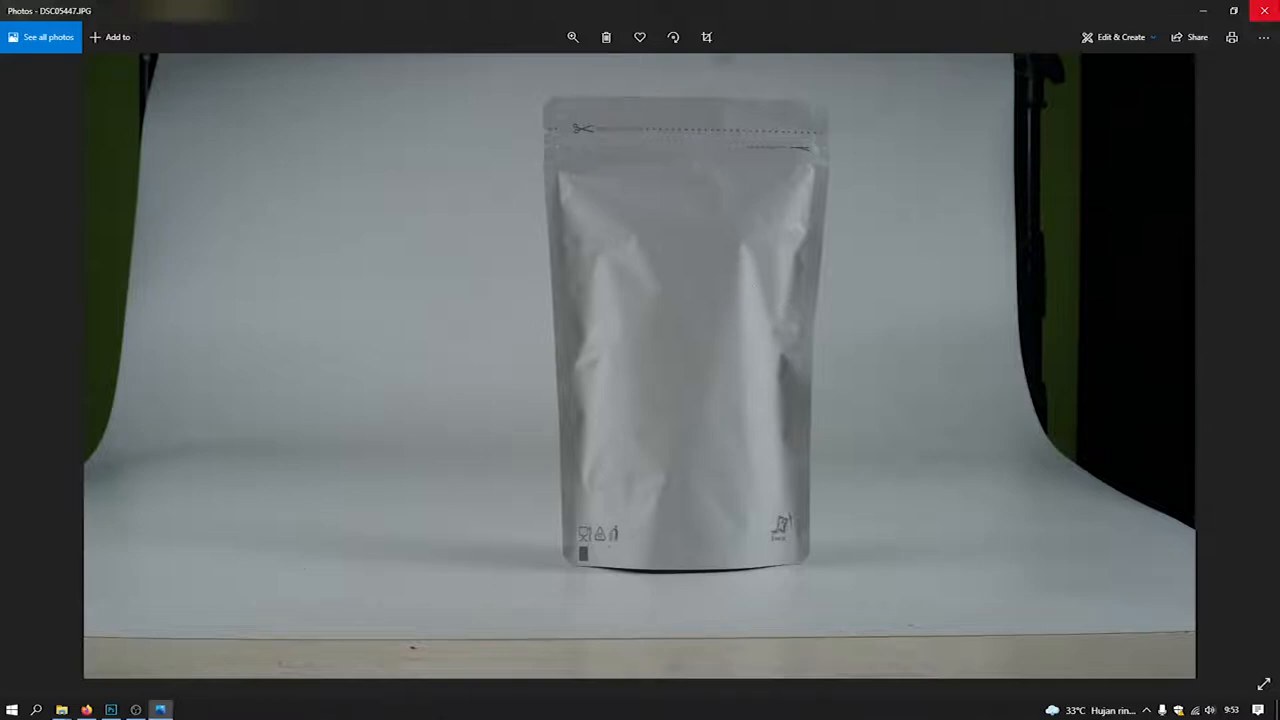
click(1264, 10)
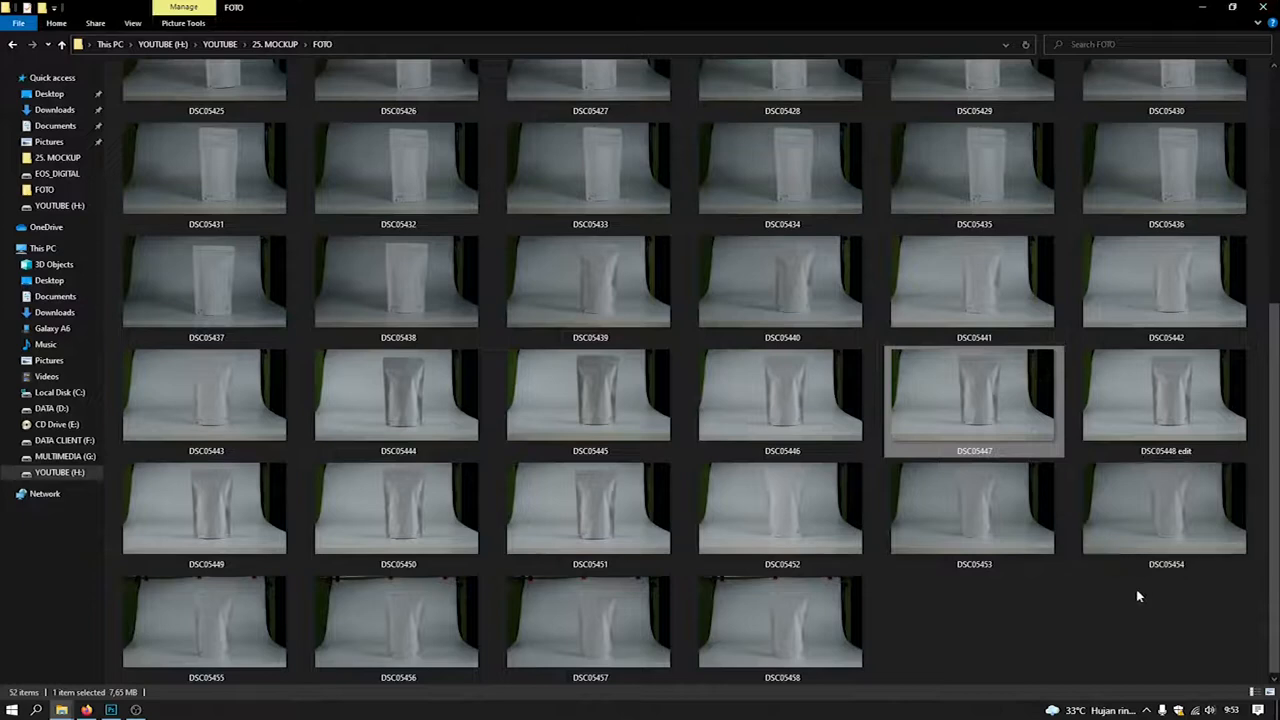
double_click(1170, 412)
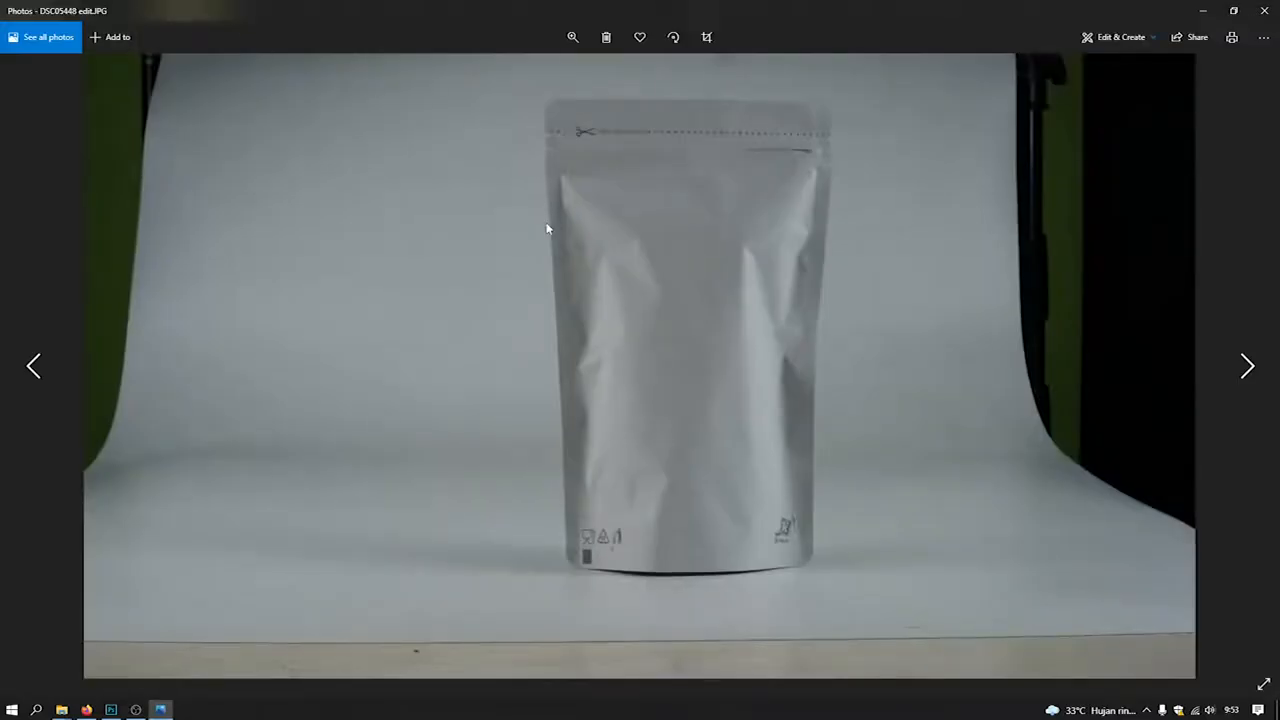
click(1268, 8)
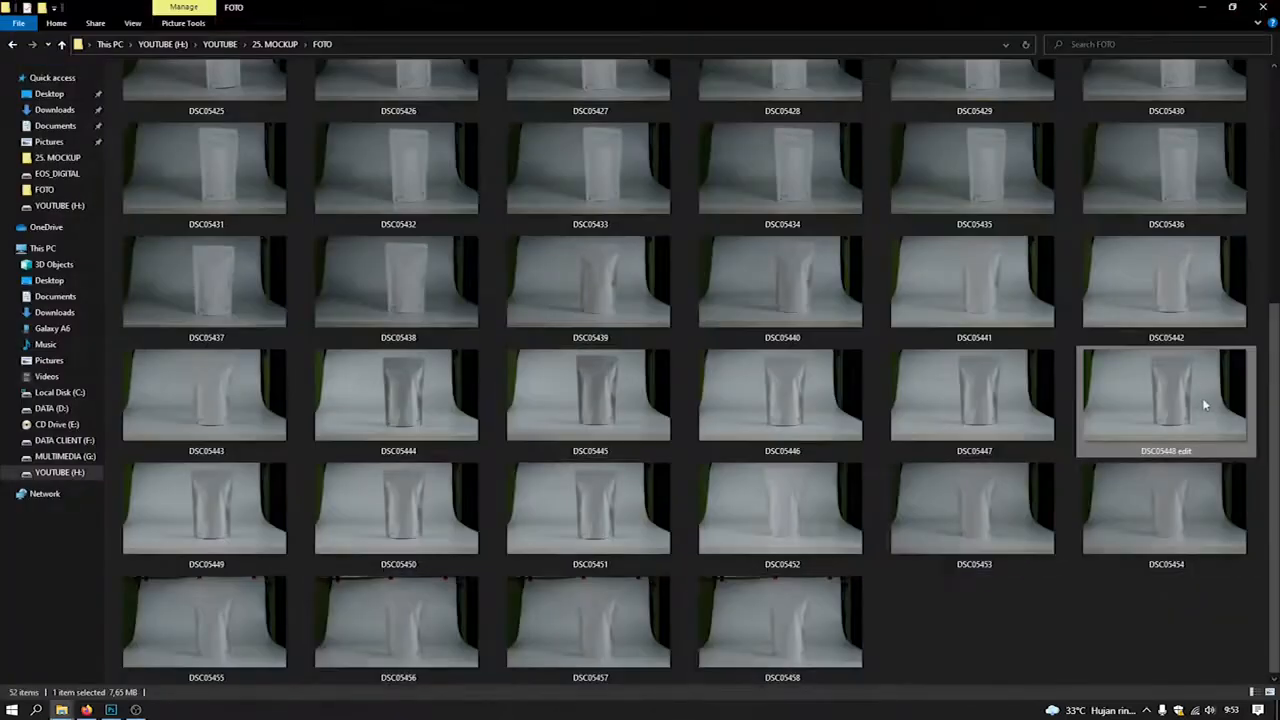
Open the photo DSC05448 edit in Photoshop and fit the whole image in view
drag(1202, 392, 607, 381)
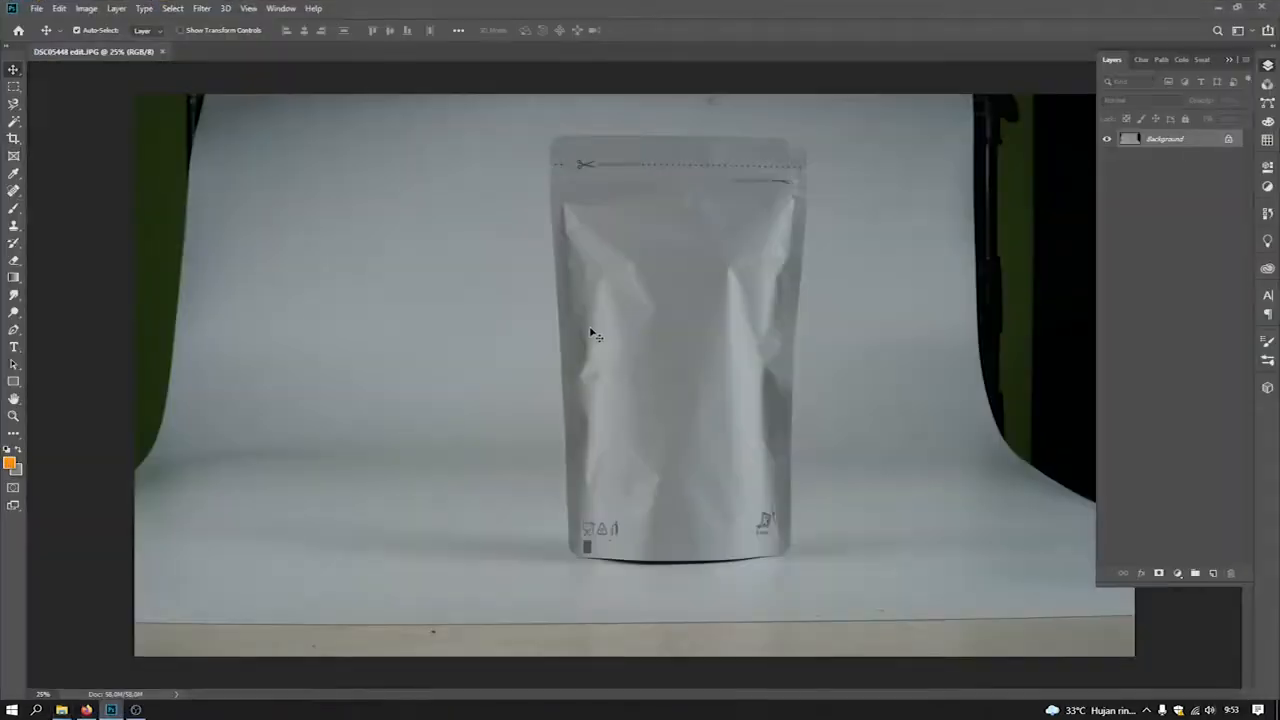
key(ctrl+plus)
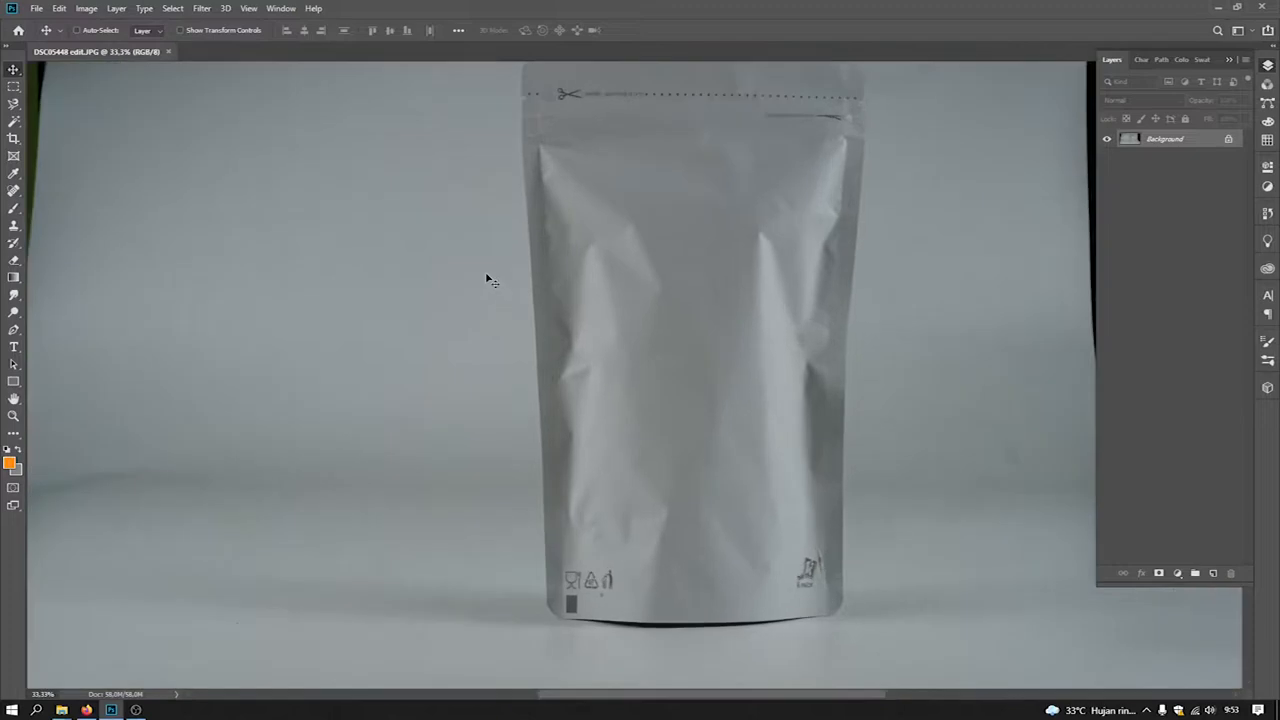
key(ctrl+minus)
key(ctrl+minus)
key(ctrl+minus)
key(ctrl+plus)
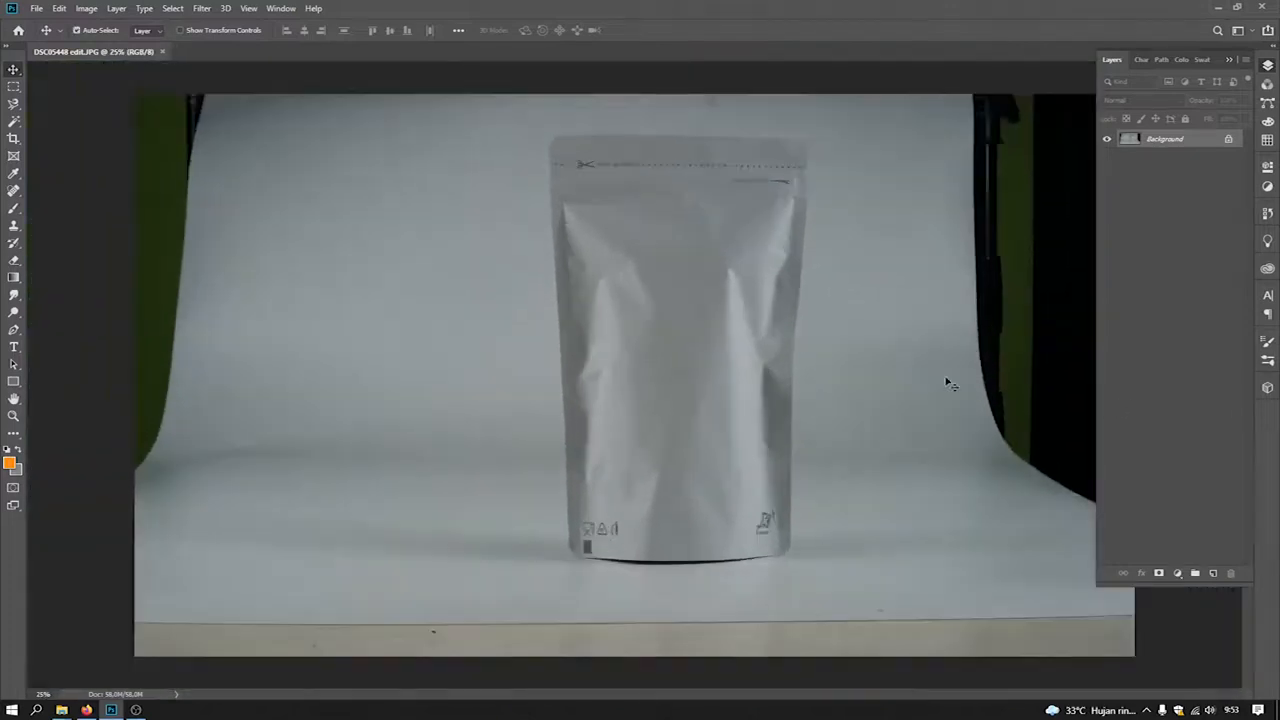
key(ctrl+minus)
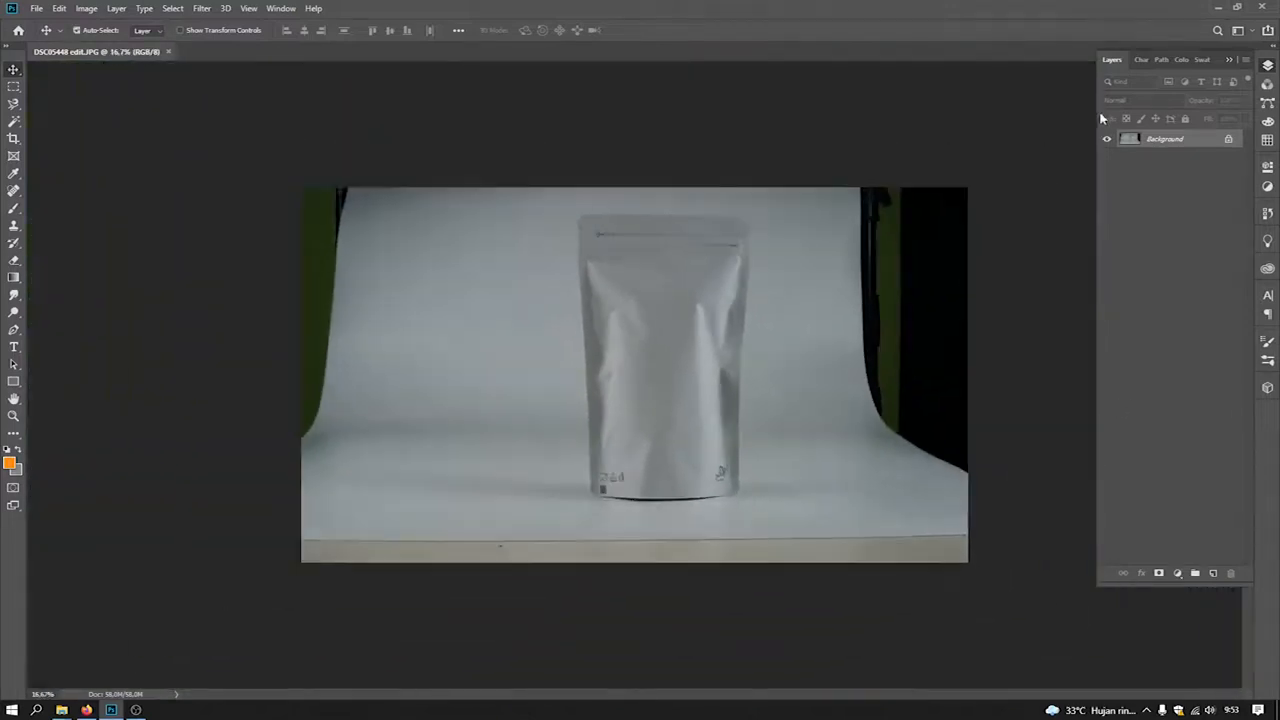
Convert the Background into a regular layer and shift it straight down, leaving a thin empty strip along the canvas's upper edge
double_click(1182, 140)
click(752, 208)
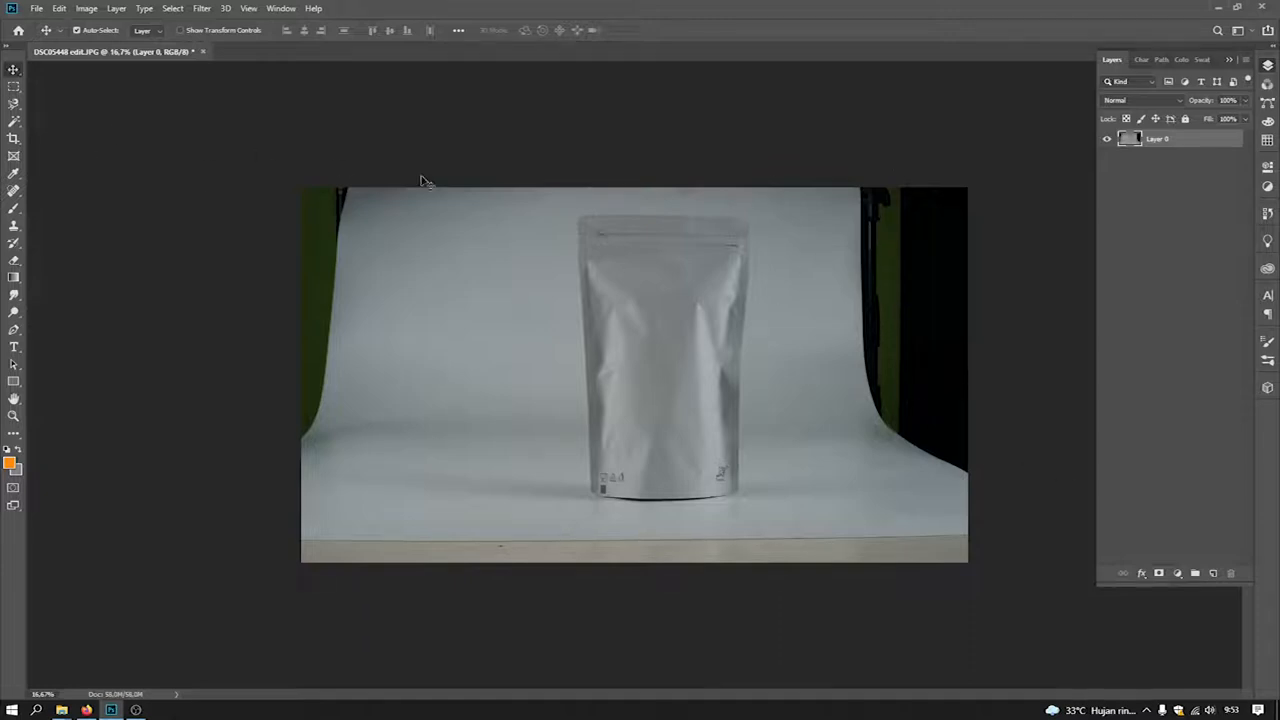
key(shift+Down)
key(shift+Down)
key(shift+Down)
key(shift+Down)
key(shift+Down)
key(shift+Down)
key(shift+Down)
key(shift+Down)
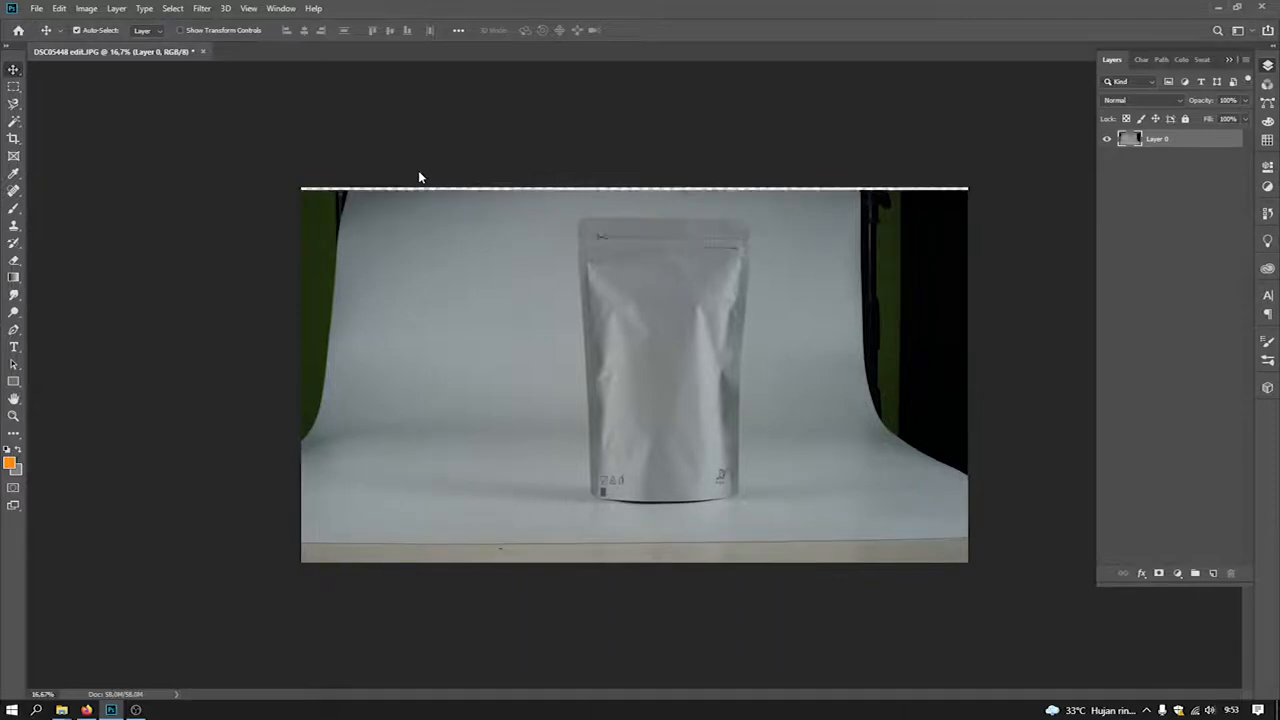
key(shift+Down)
key(shift+Down)
key(shift+Down)
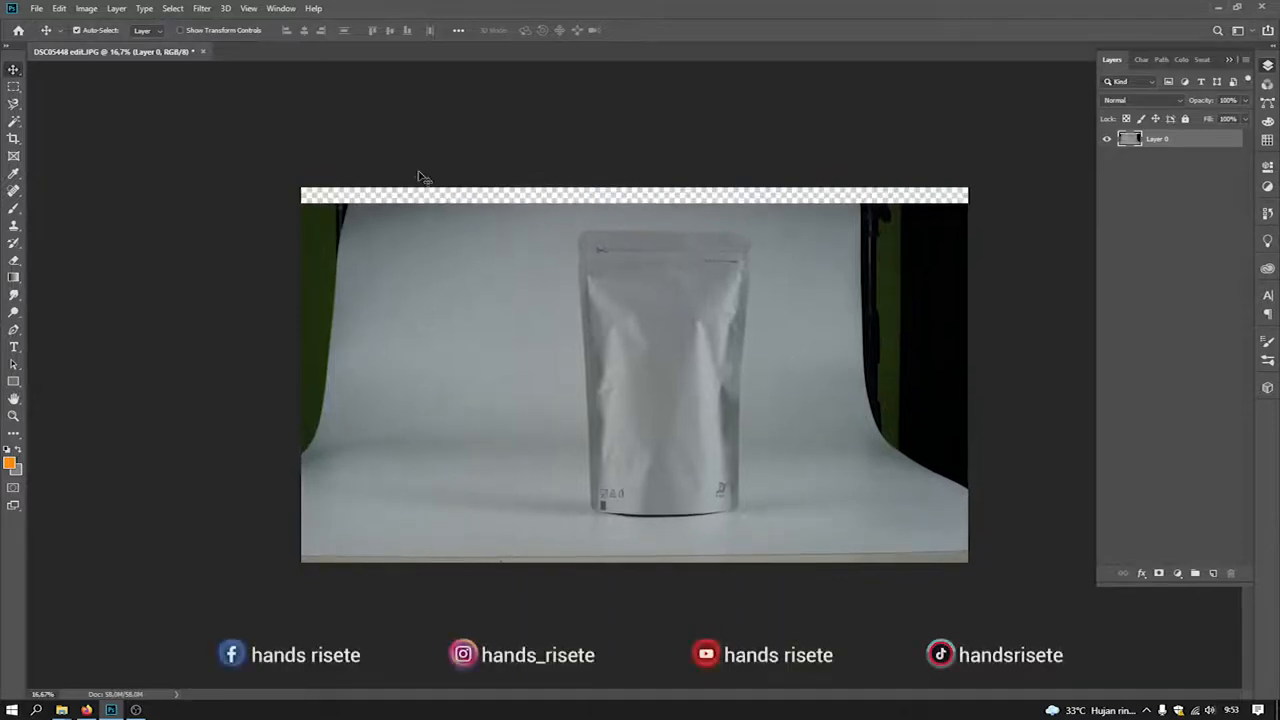
Select a thin full-width strip of white floor below the pouch and stretch it down to about 278% height, covering the table edge
click(14, 86)
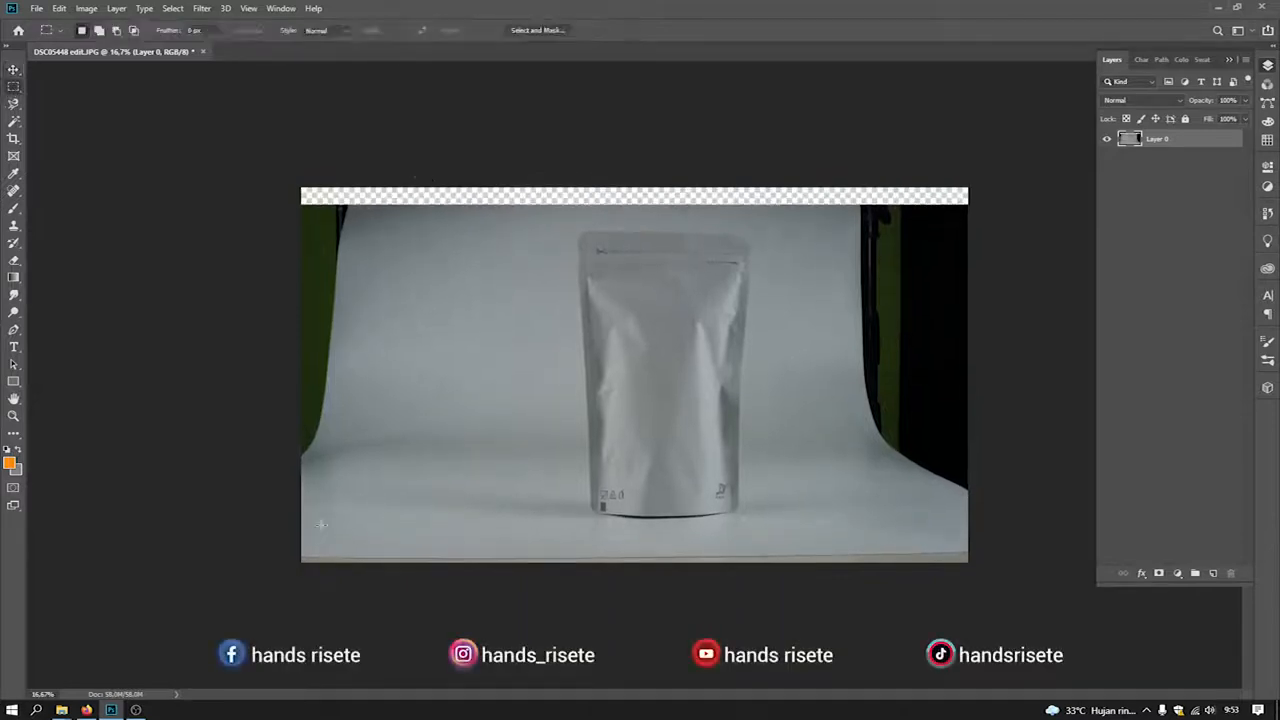
drag(292, 535, 993, 545)
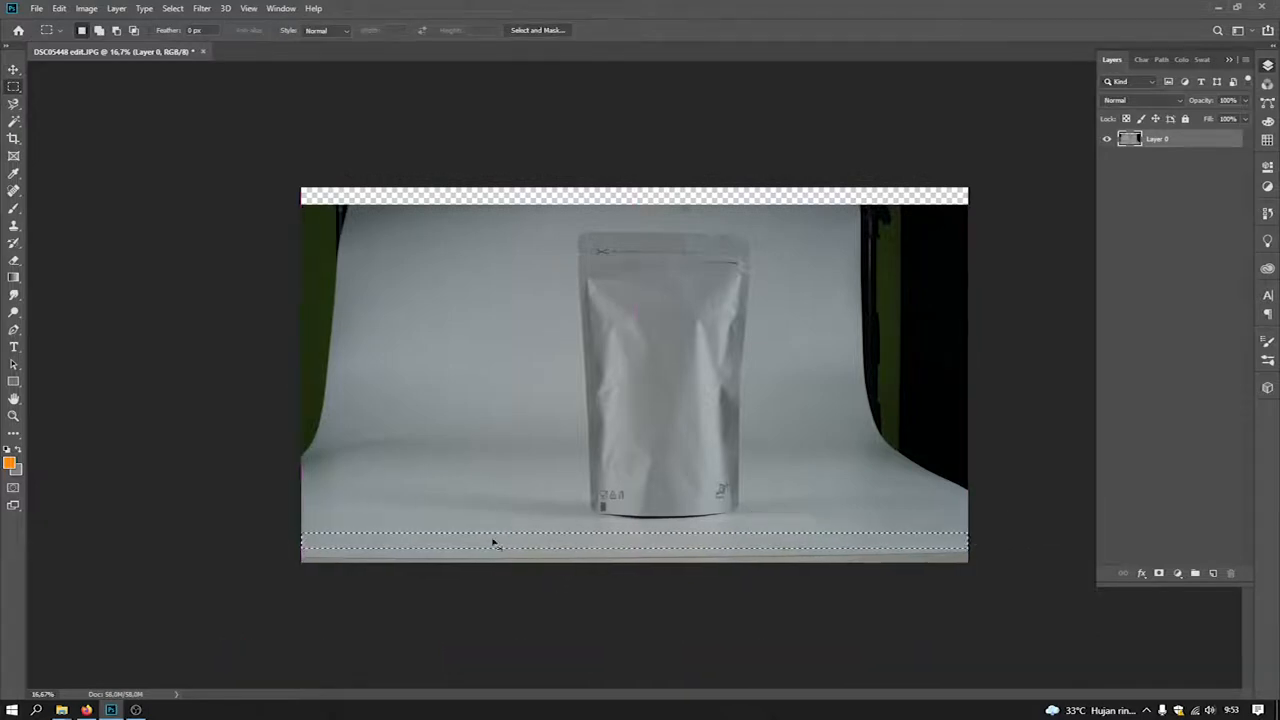
key(ctrl+t)
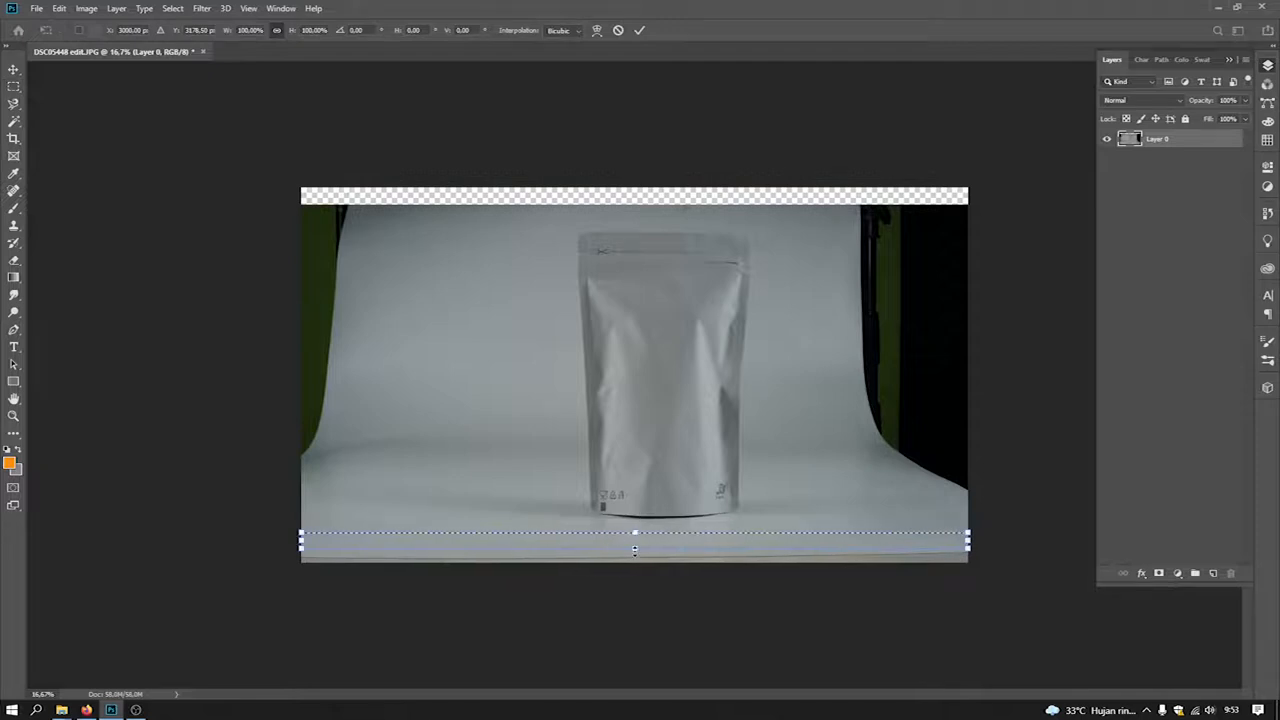
drag(634, 547, 634, 577)
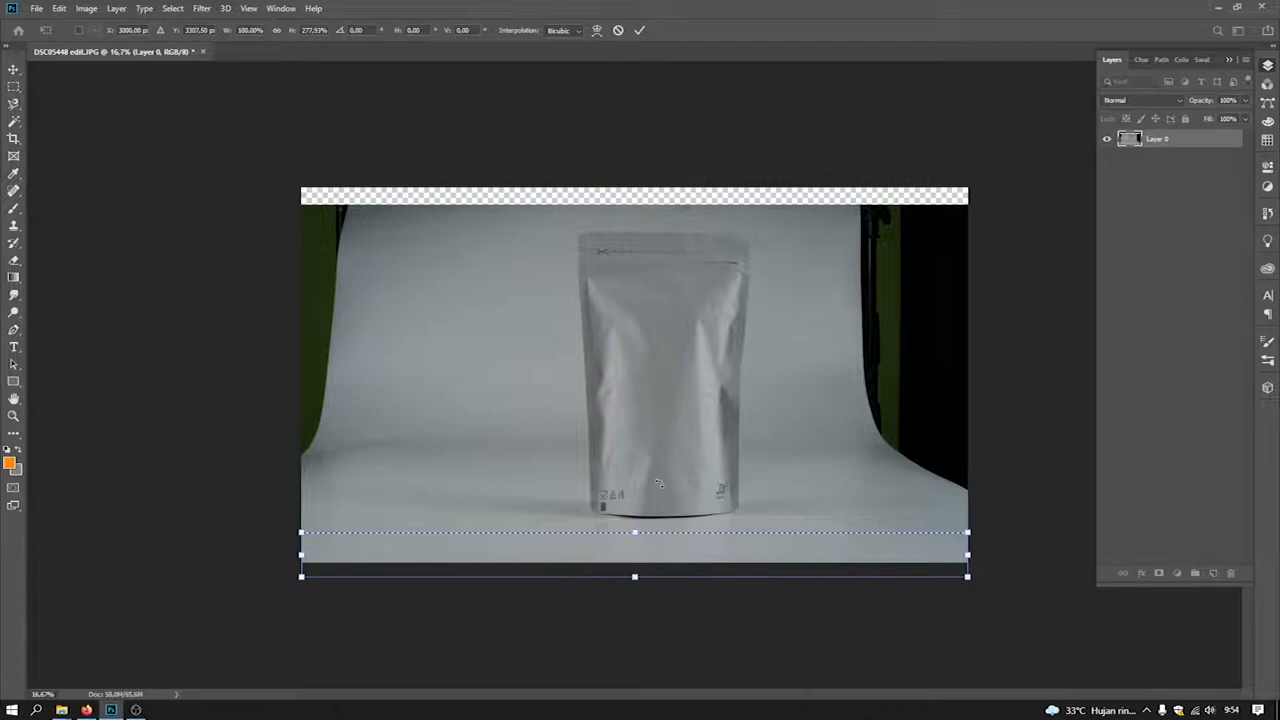
key(Return)
key(ctrl+d)
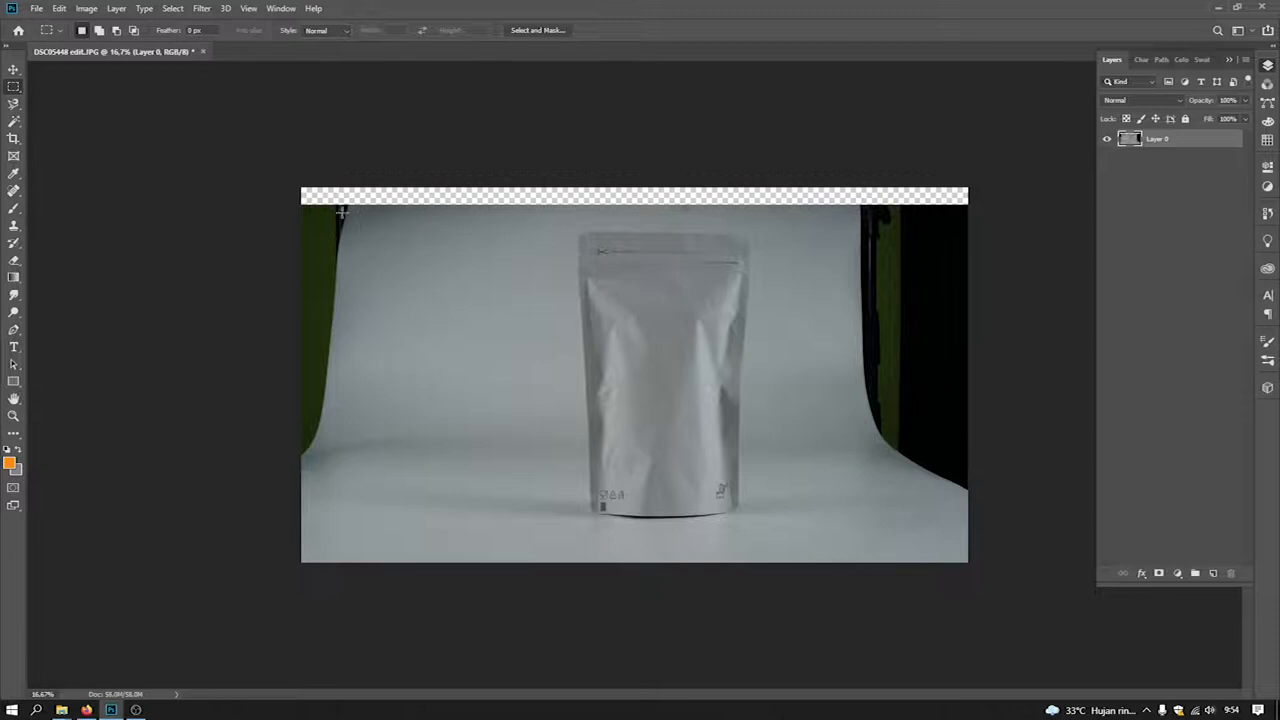
Select a narrow full-height strip of backdrop left of the pouch and stretch it to the canvas's left edge, covering the green area
drag(405, 207, 381, 589)
key(ctrl+t)
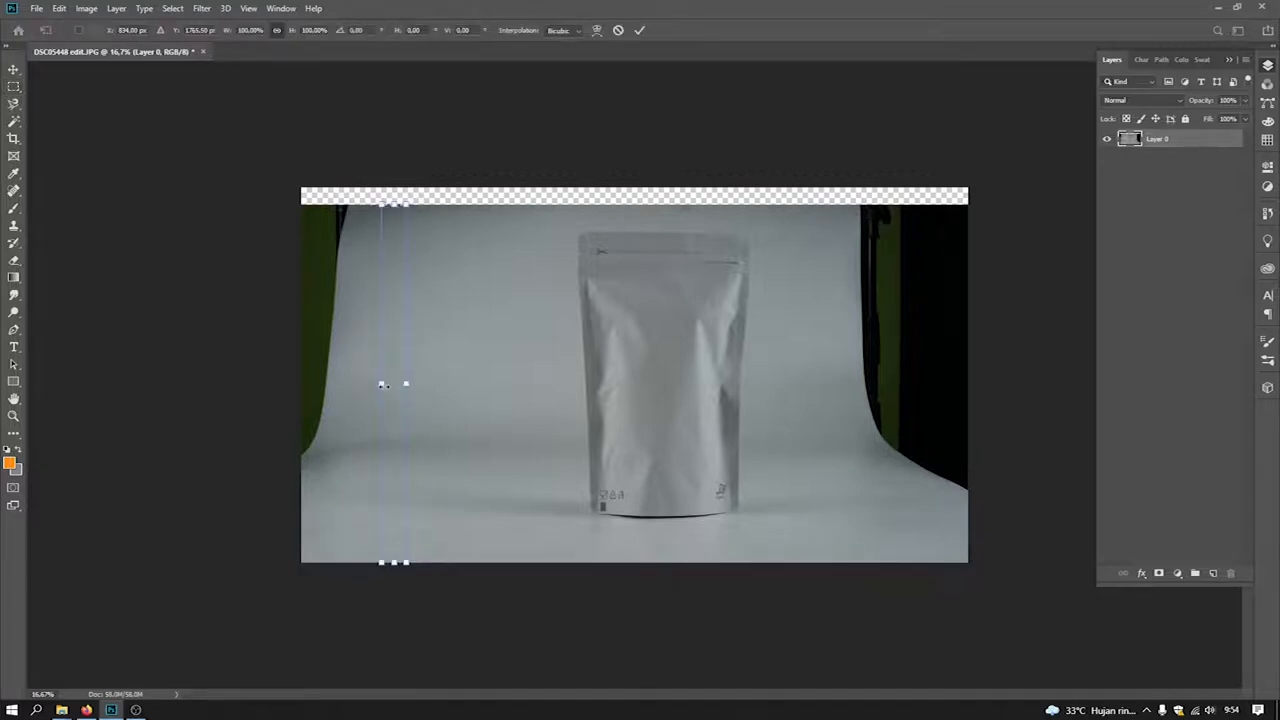
drag(381, 384, 300, 385)
key(Return)
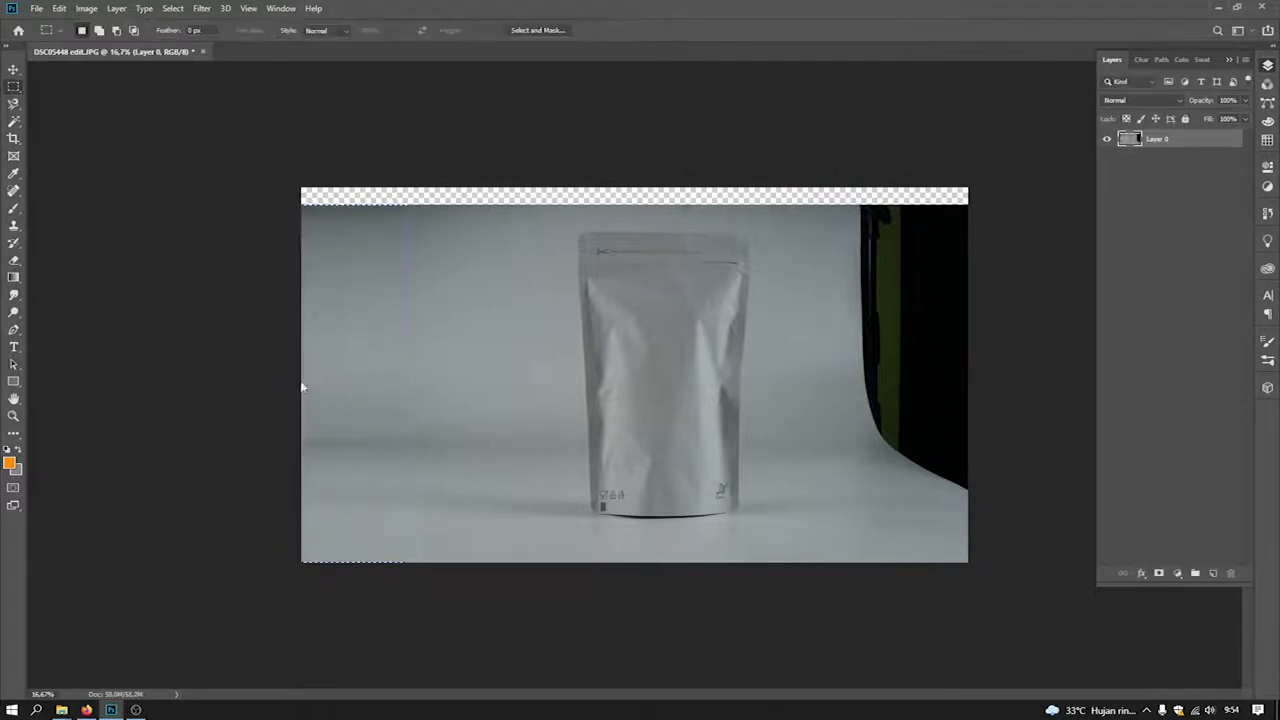
key(ctrl+d)
Select a narrow full-height strip of backdrop right of the pouch and stretch it to the canvas's right edge, covering the dark area
drag(824, 181, 857, 568)
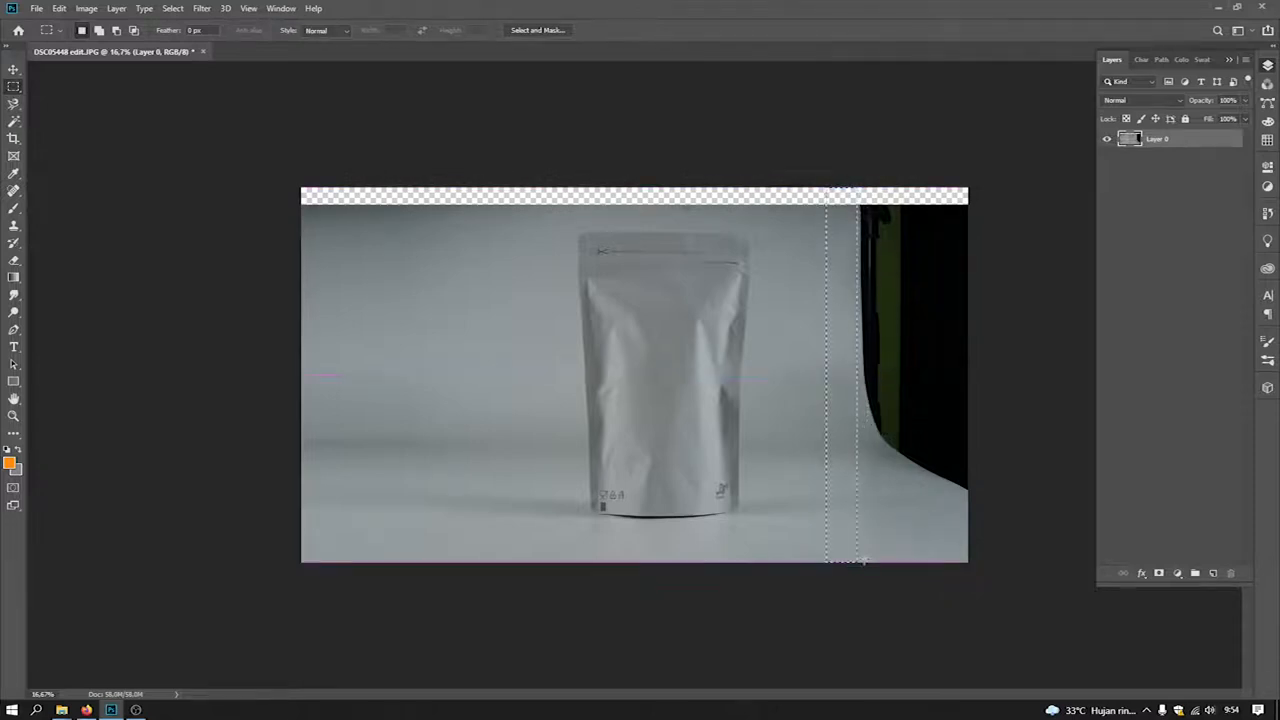
key(ctrl+t)
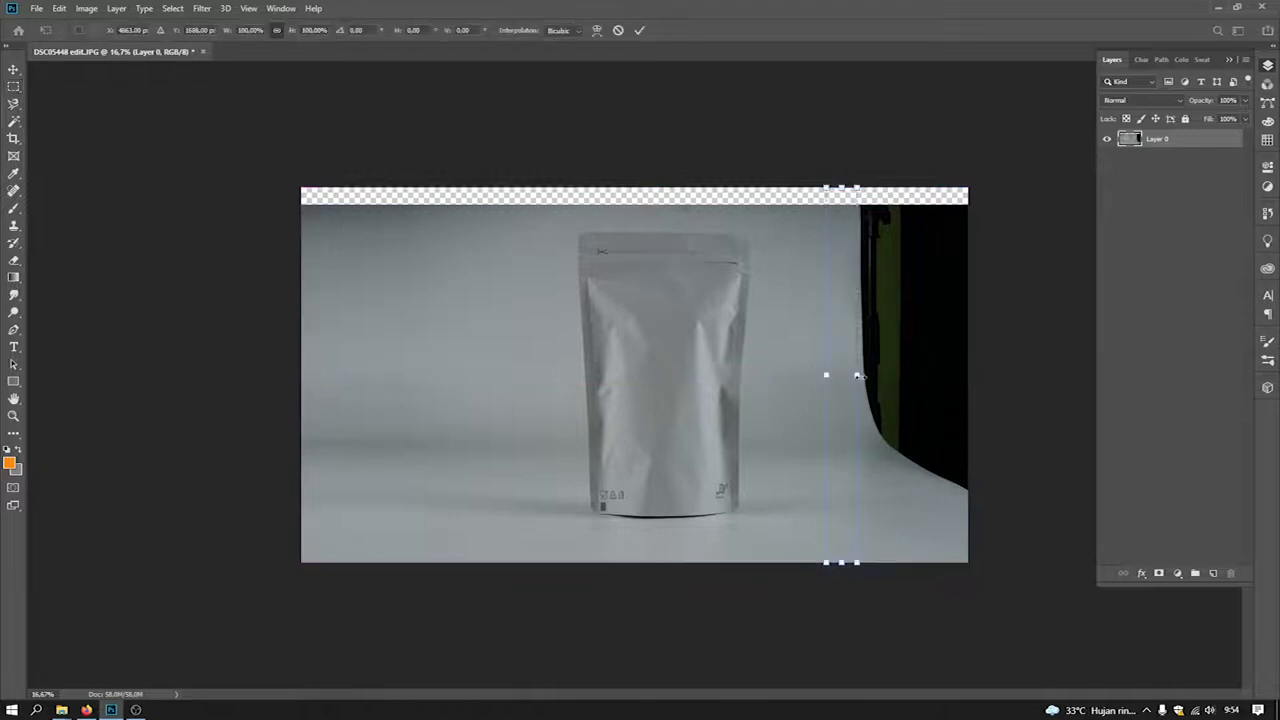
drag(858, 376, 974, 380)
key(Return)
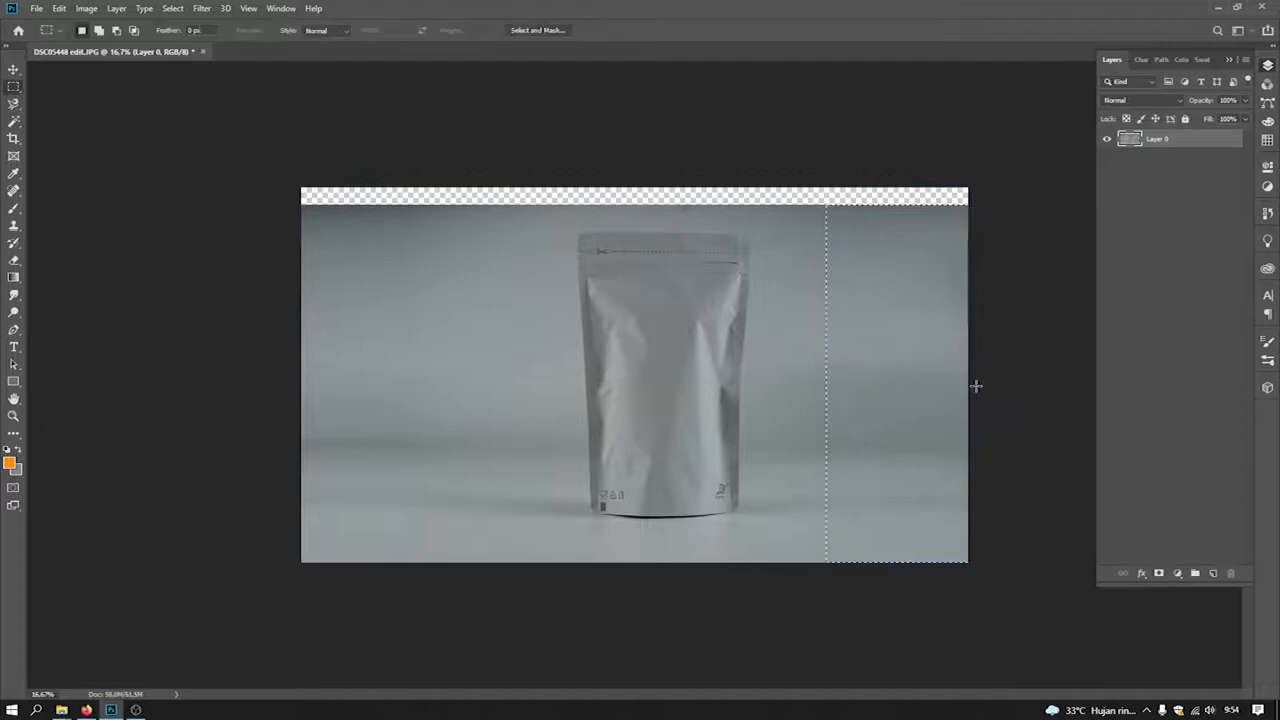
key(ctrl+d)
Select a thin full-width backdrop strip above the pouch and stretch it upward to about 274% height, filling the transparent gap
drag(301, 212, 1000, 225)
key(ctrl+t)
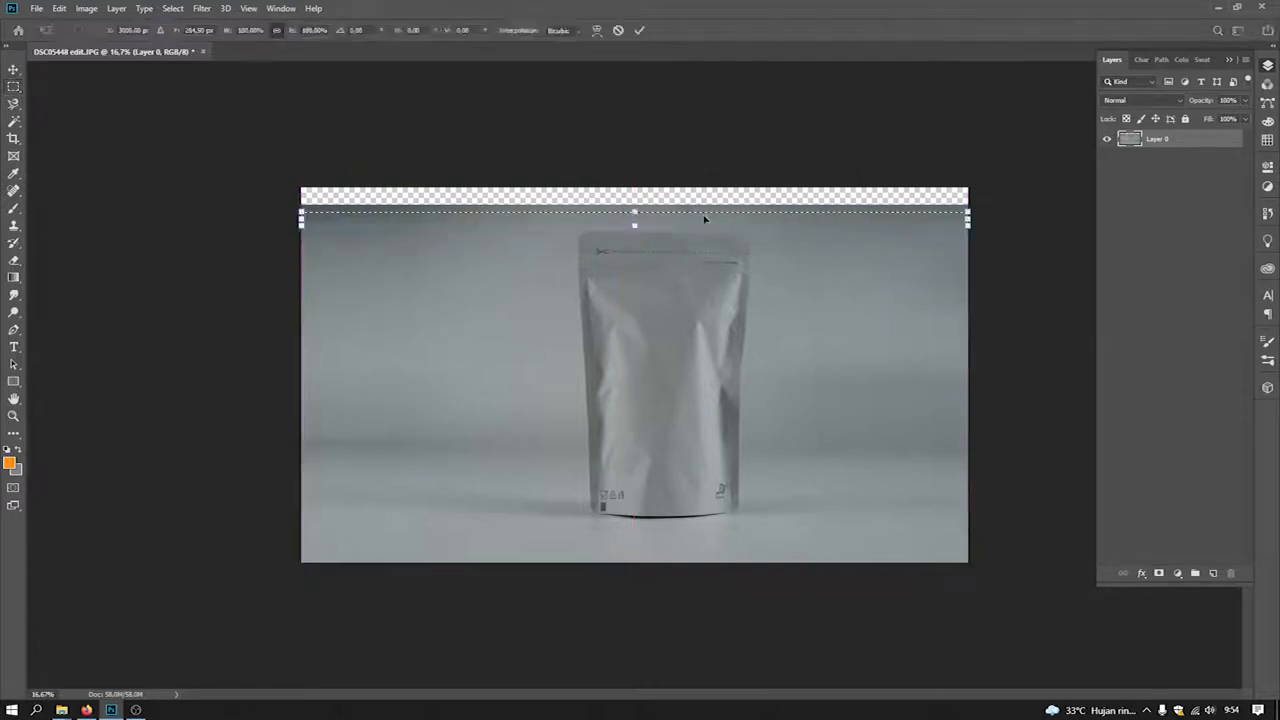
drag(635, 213, 644, 188)
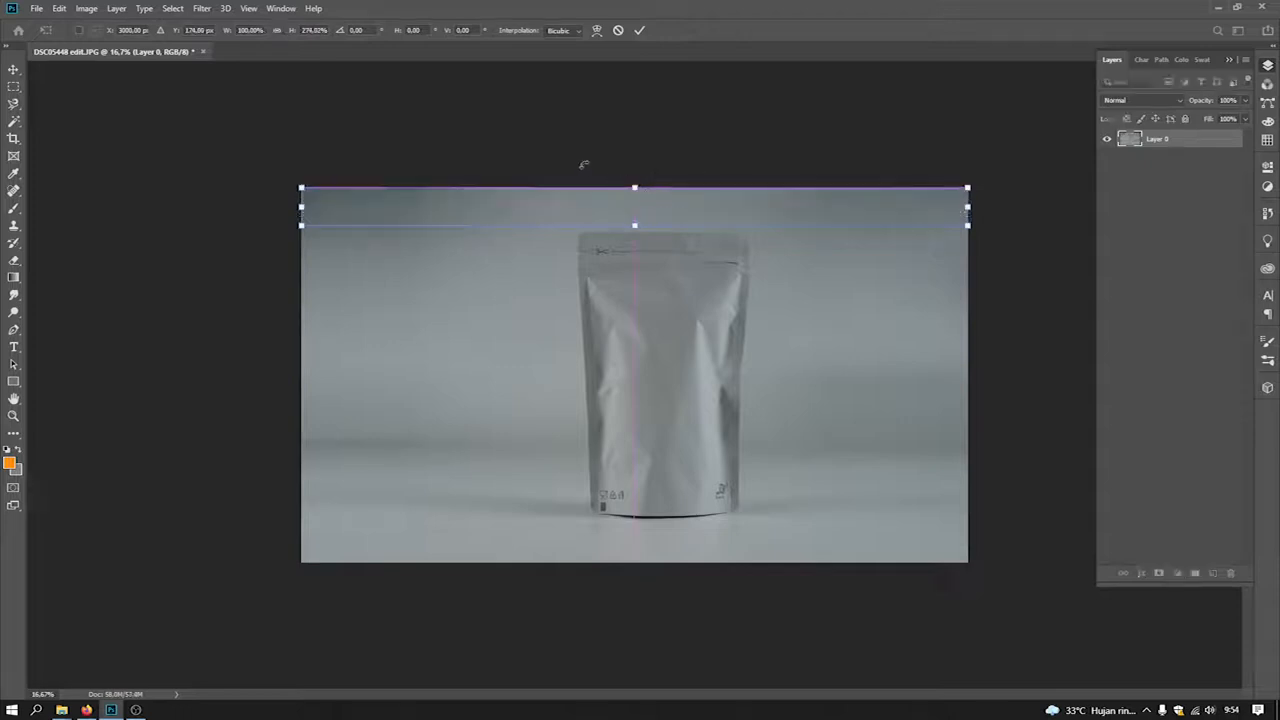
key(Return)
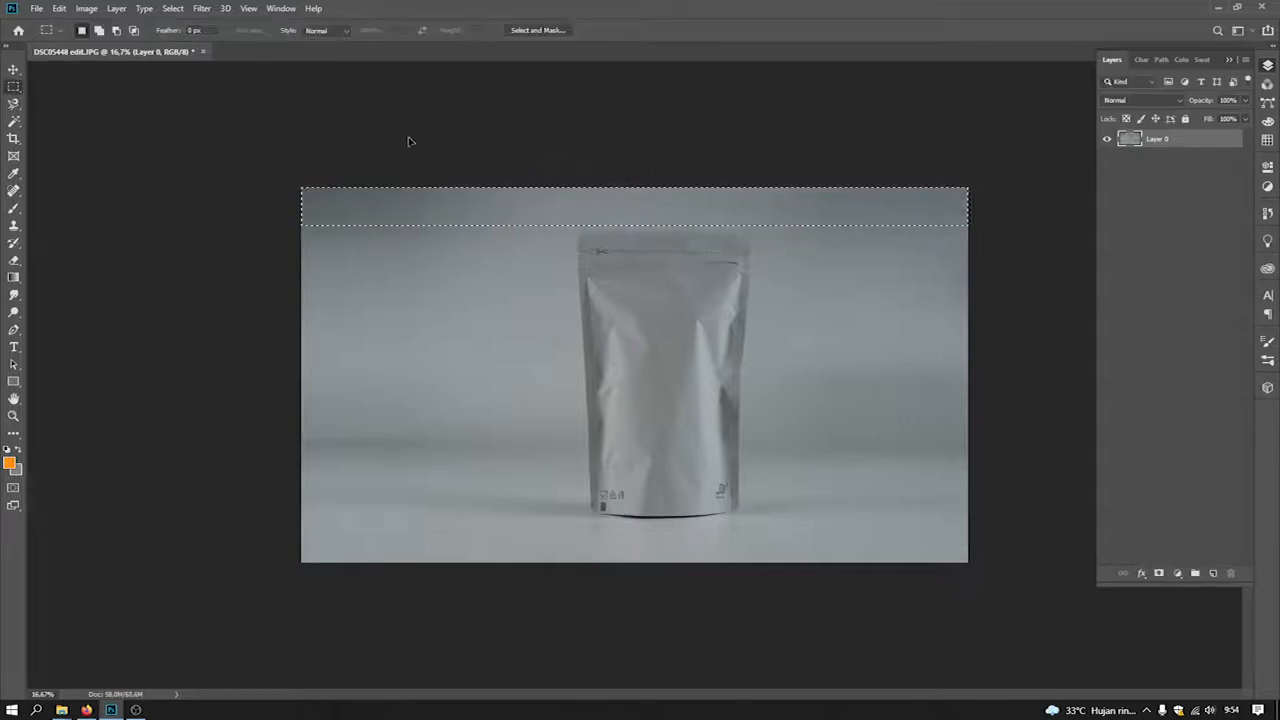
Move the photo slightly left to centre the pouch, and stretch a strip beside the right gap to 174% width to fill it
click(14, 69)
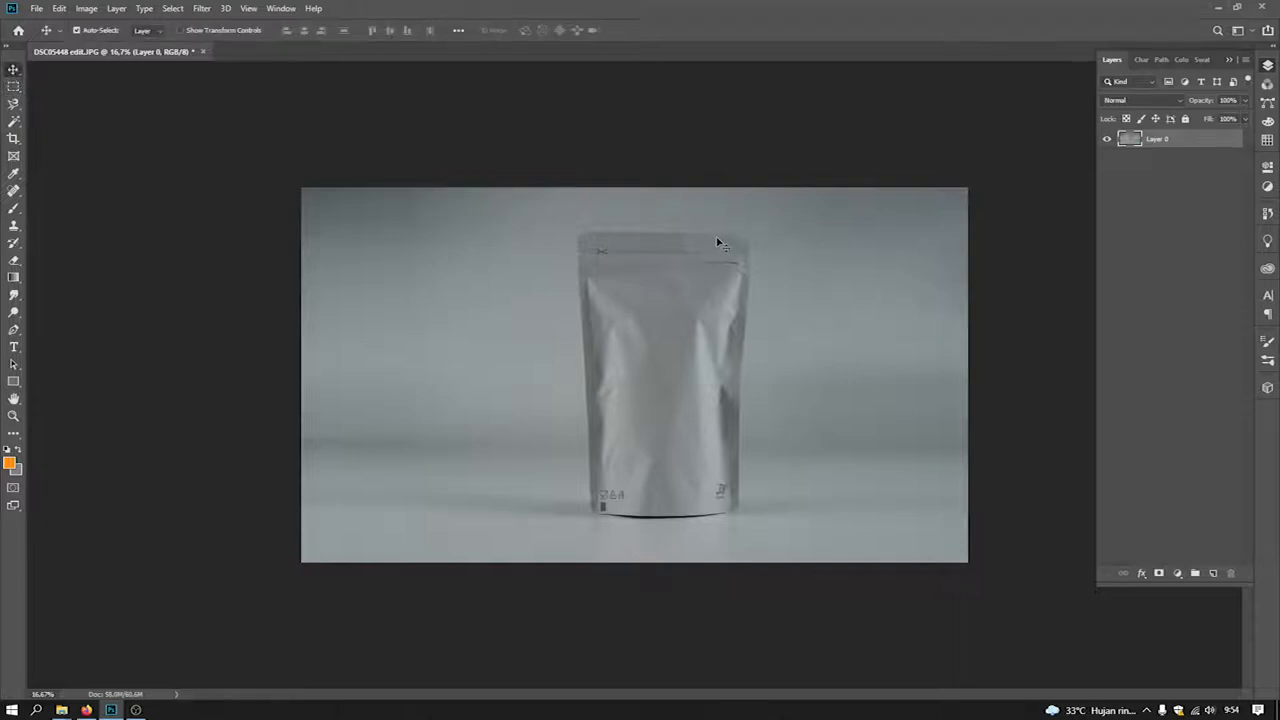
drag(697, 280, 678, 284)
key(m)
drag(905, 178, 944, 586)
key(ctrl+t)
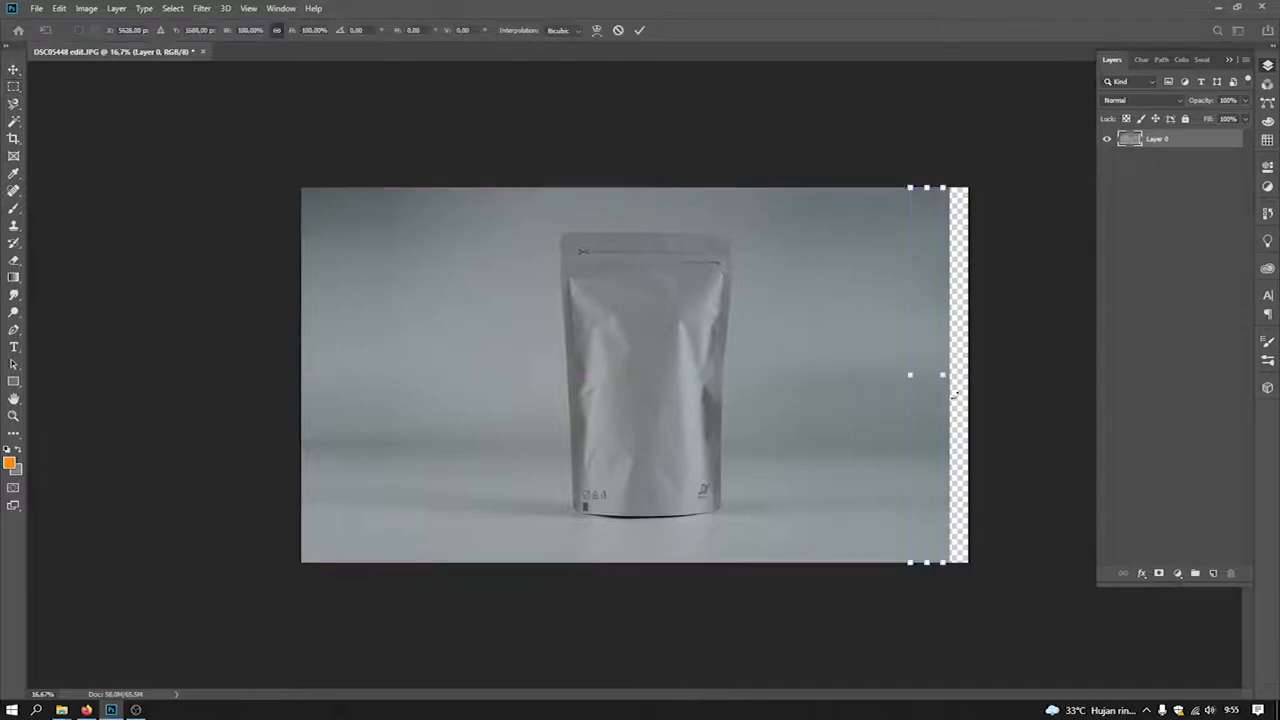
drag(952, 372, 966, 366)
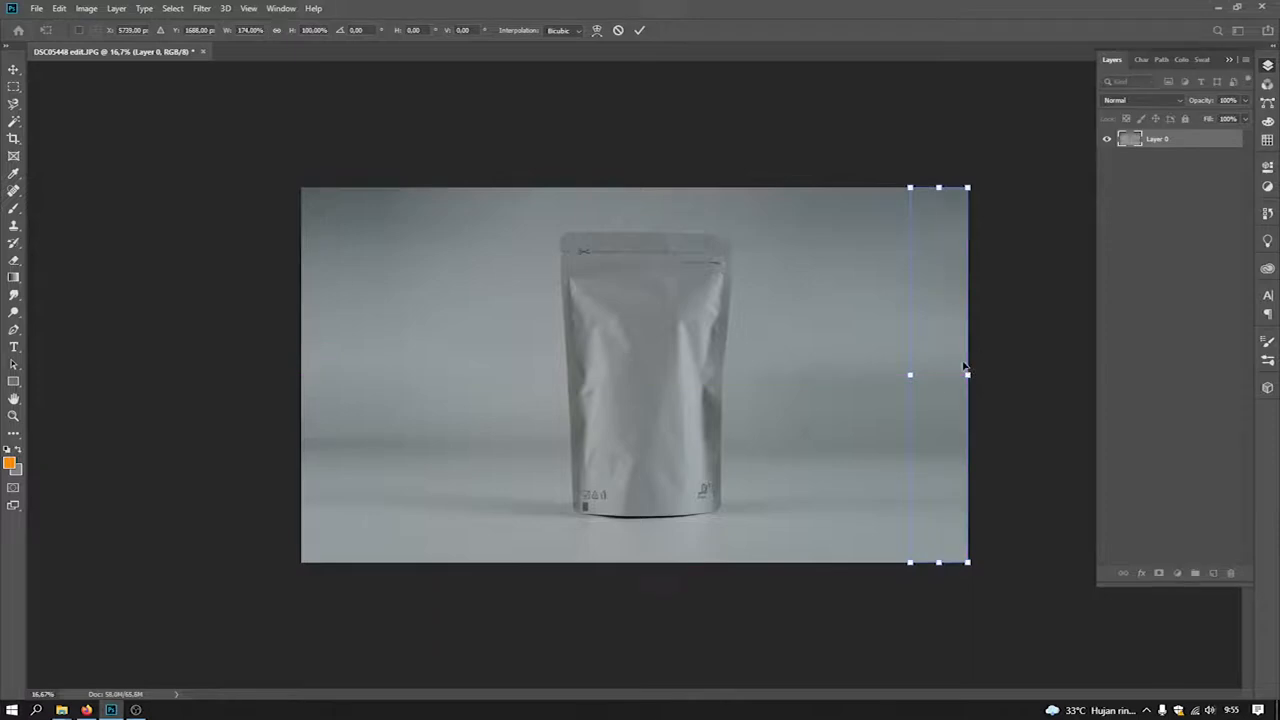
key(Return)
key(ctrl+d)
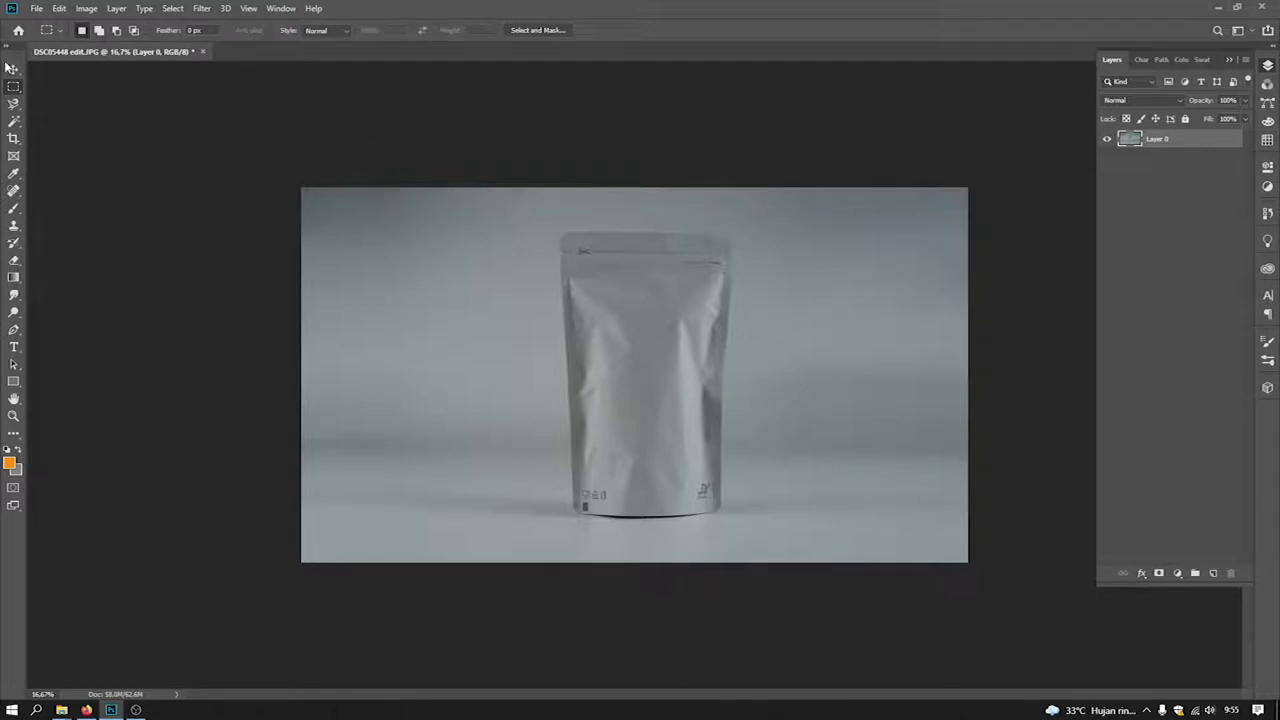
Duplicate Layer 0 and hide the original layer
key(v)
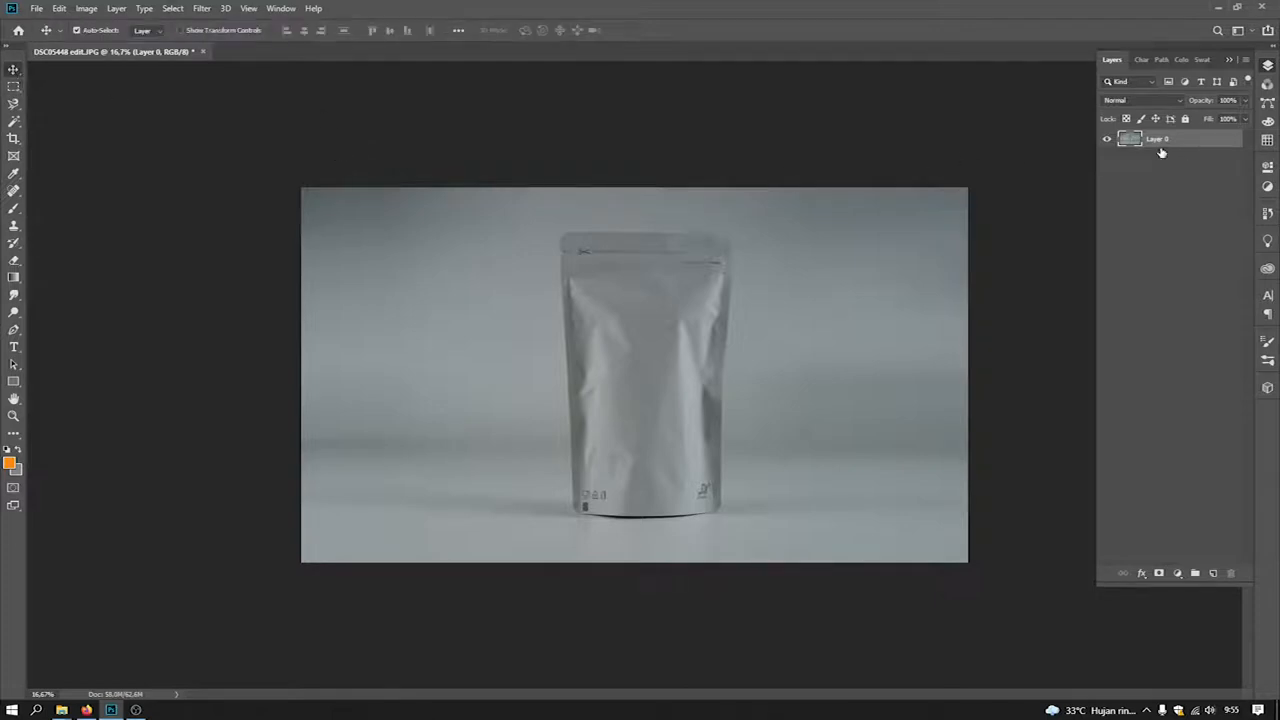
key(ctrl+j)
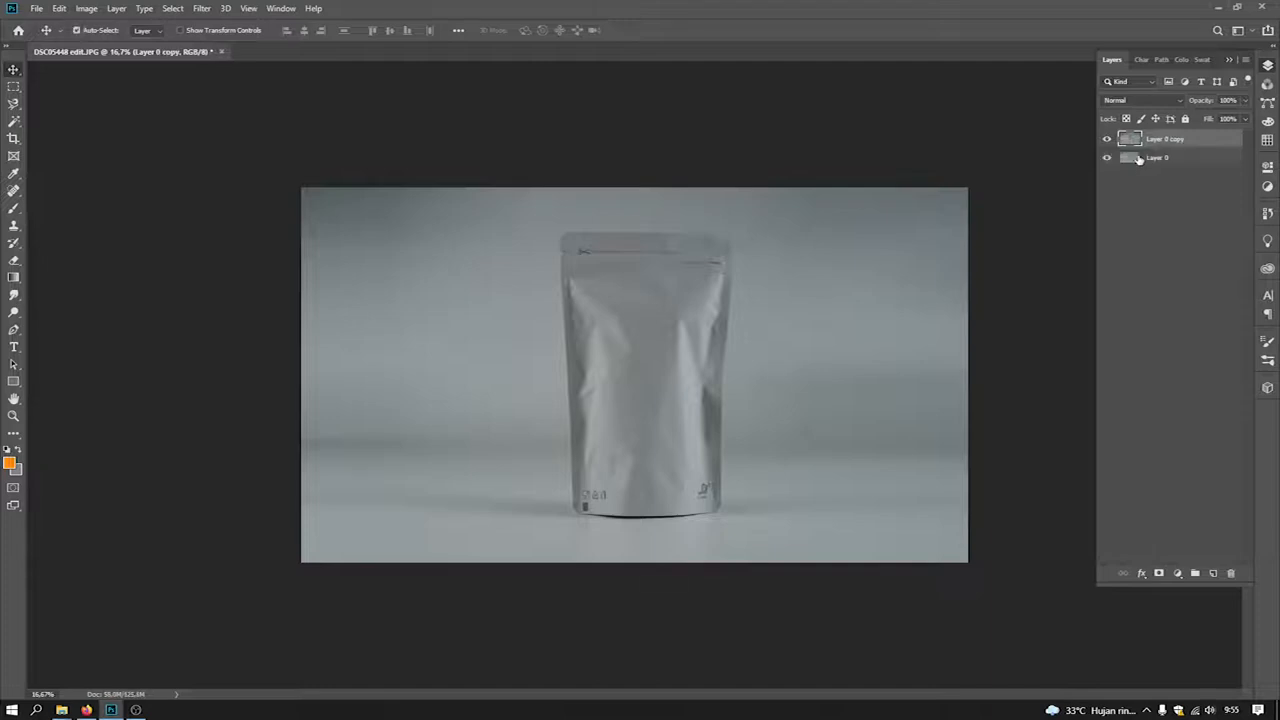
click(1107, 159)
key(ctrl+plus)
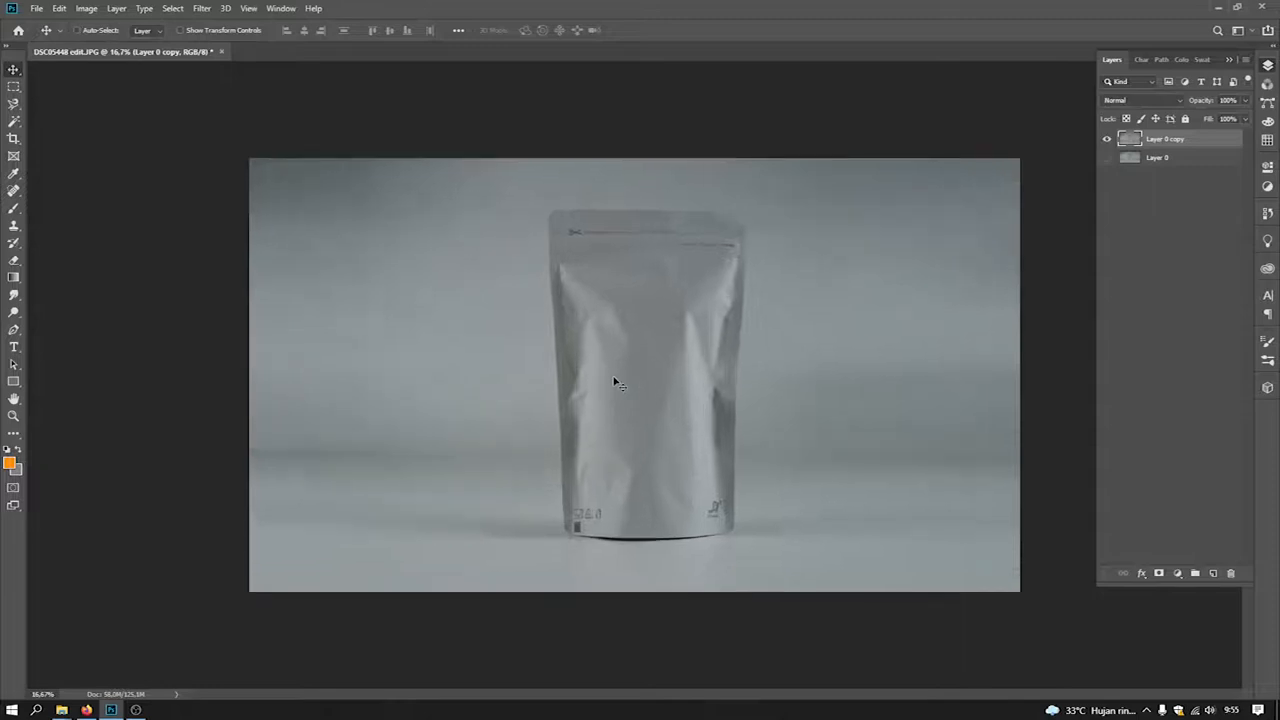
key(ctrl+minus)
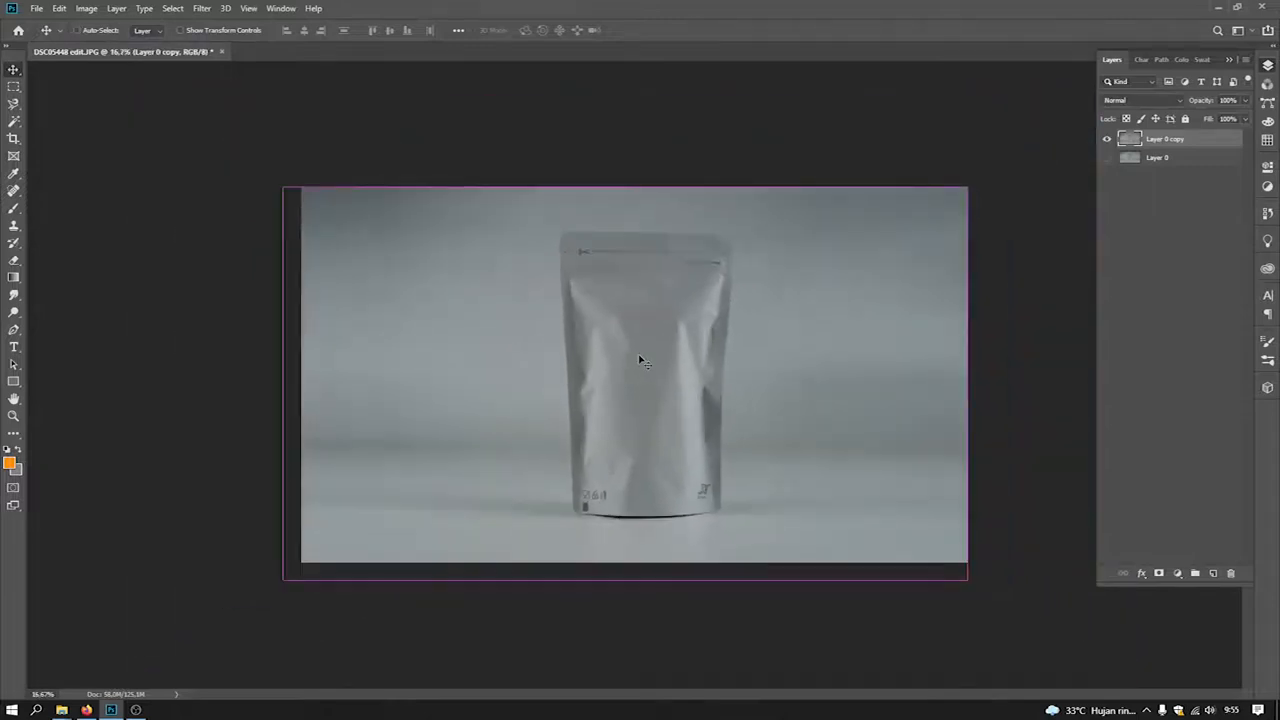
Open Levels for the duplicated layer, set the white input to 232 and midtones to 1.08, and compare with the preview off
click(87, 9)
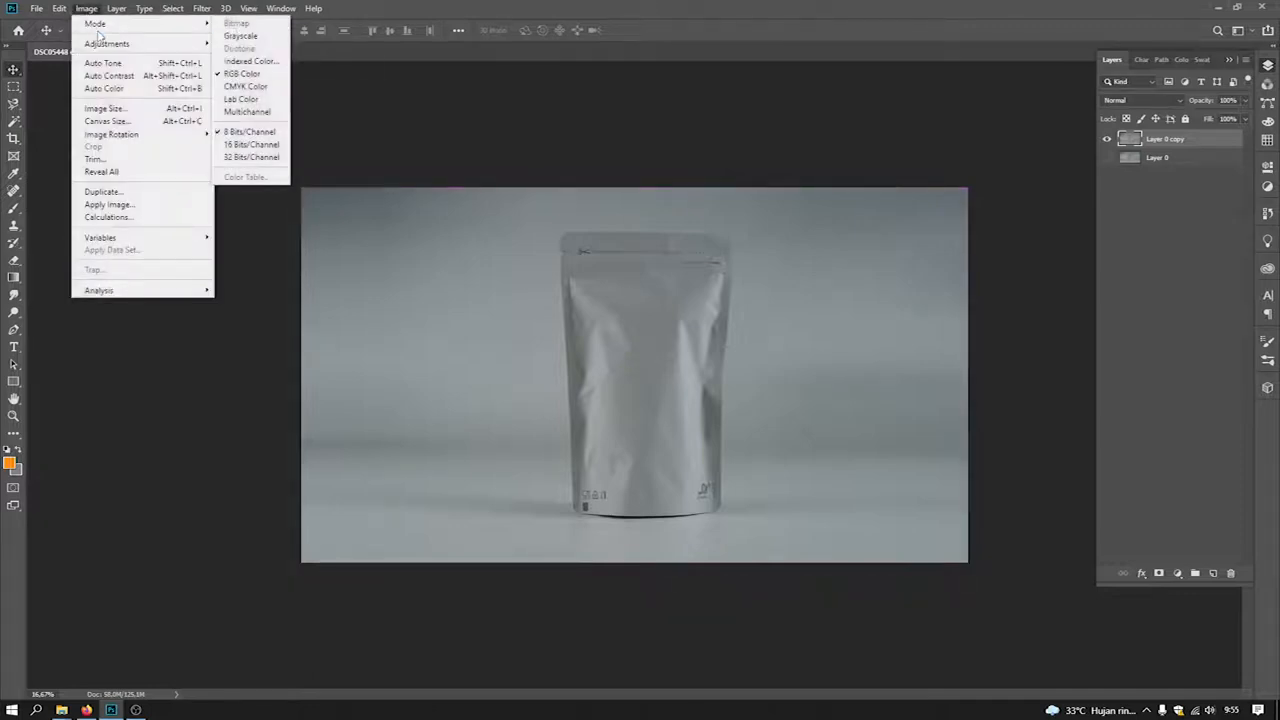
mouse_move(110, 44)
click(262, 56)
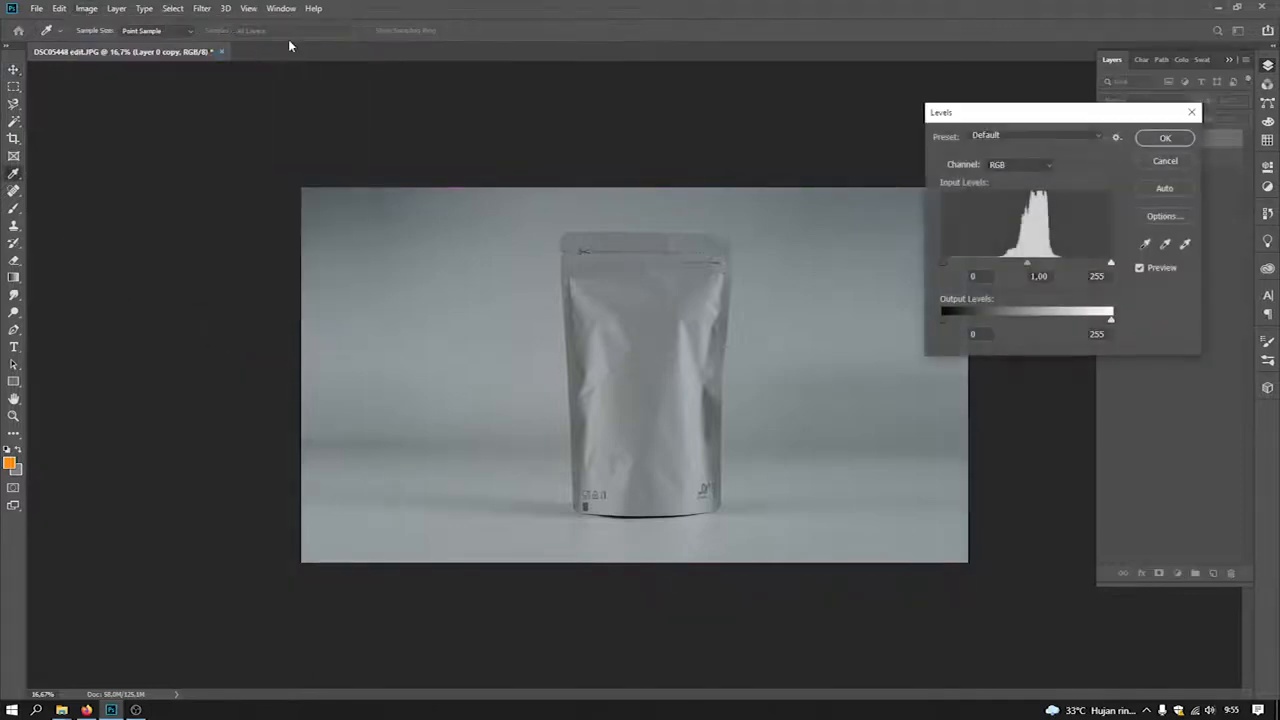
drag(1031, 266, 1016, 266)
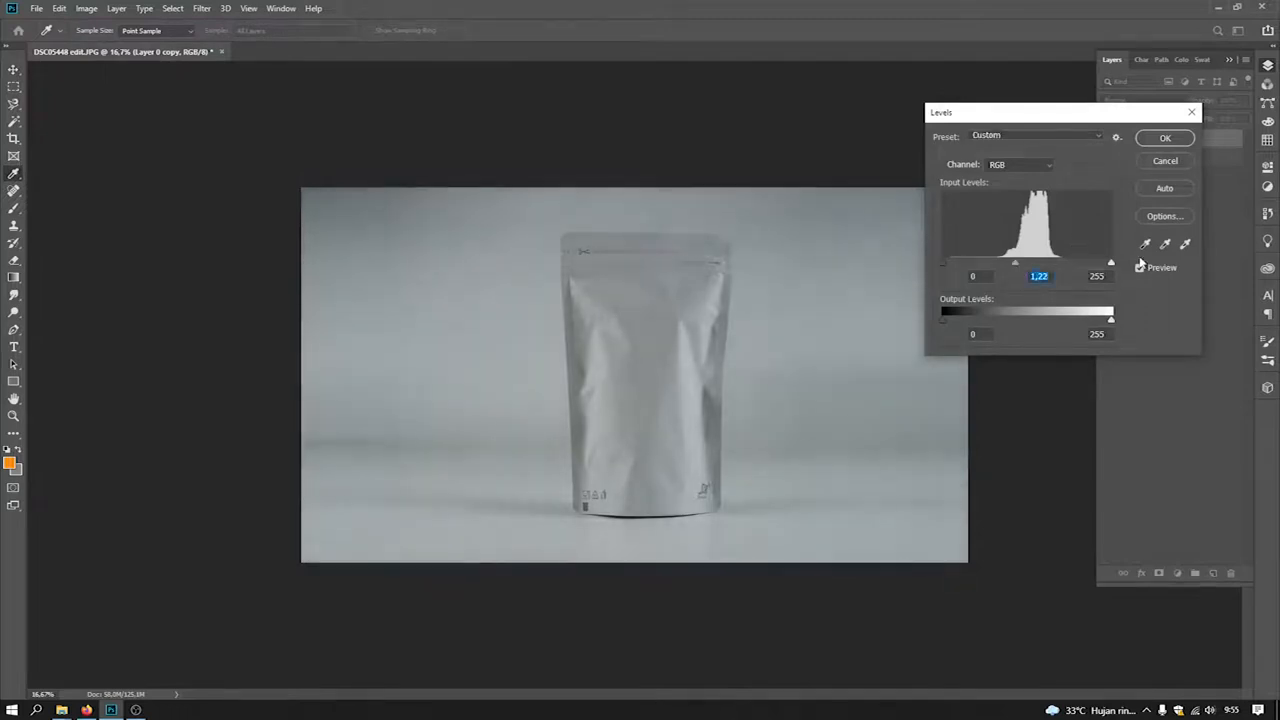
drag(1111, 263, 1096, 263)
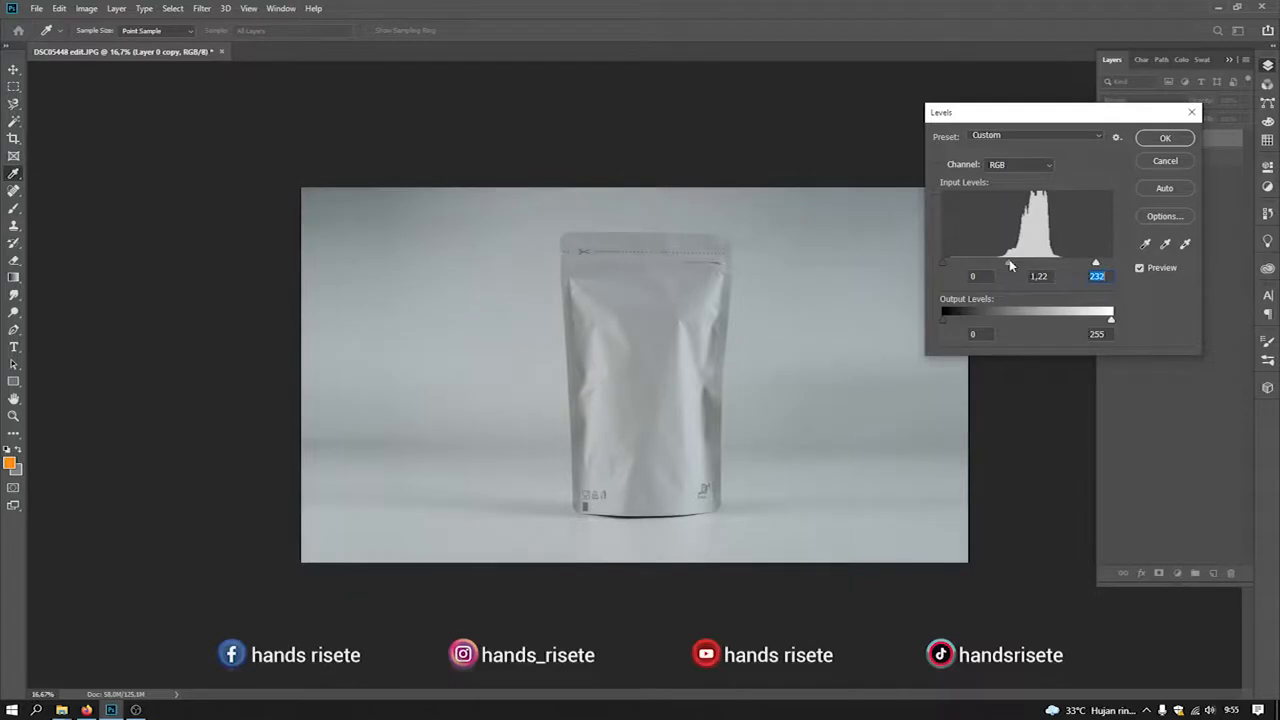
drag(1014, 259, 1013, 259)
click(1139, 267)
click(1139, 267)
click(1139, 267)
click(1139, 268)
click(1139, 268)
click(1139, 268)
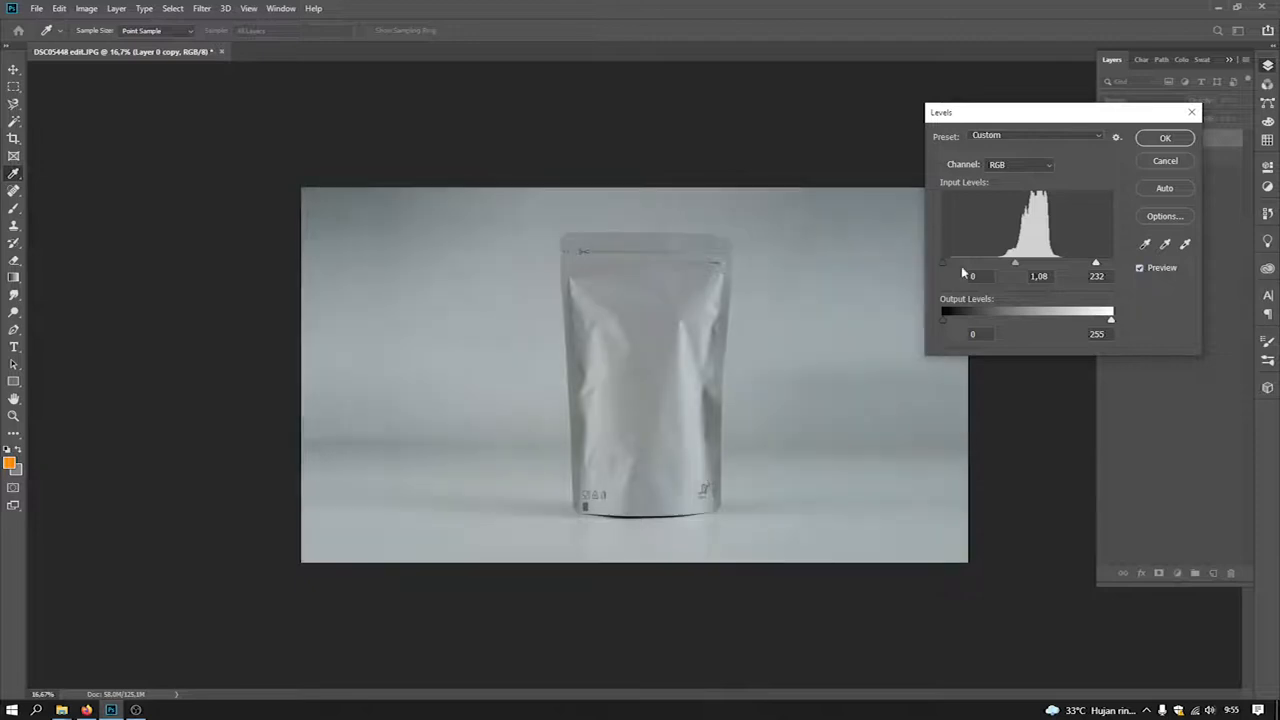
Set the Levels midtones to 1.00, compare the result with the original, and apply the adjustment
drag(1012, 263, 1021, 264)
click(1139, 268)
click(1139, 268)
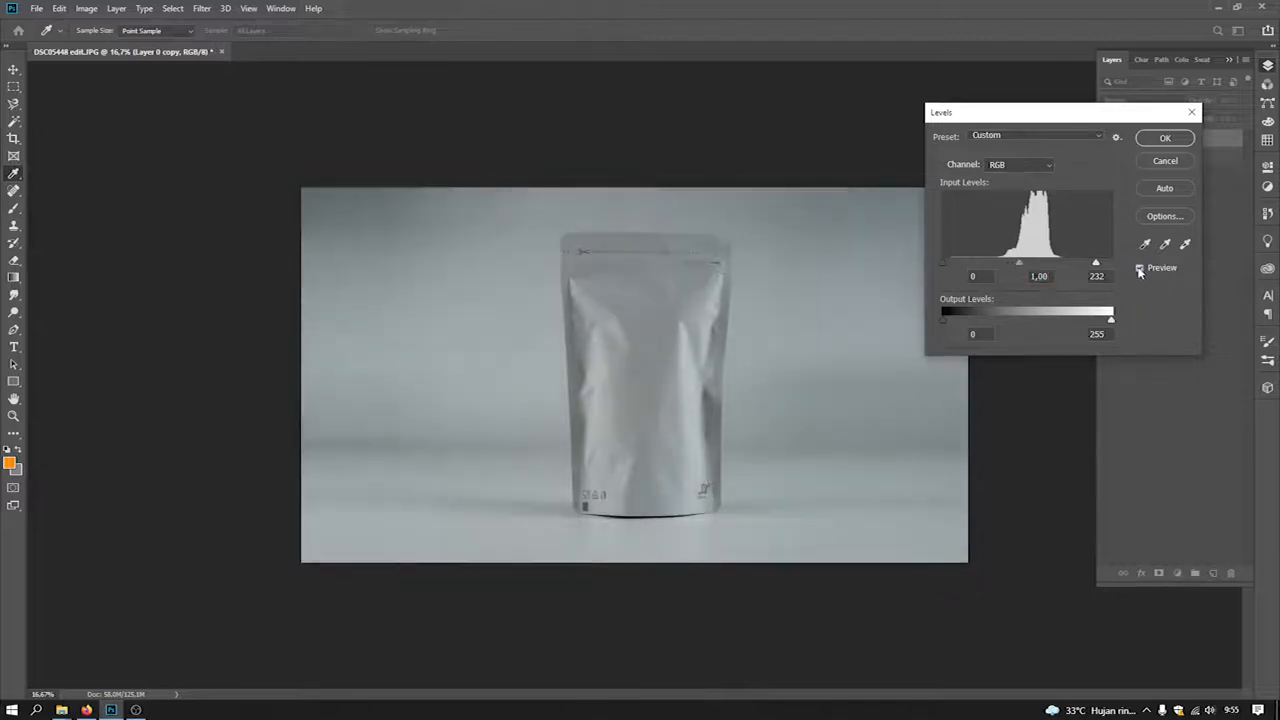
click(1163, 140)
Remove the litter-bin symbol and the smudge below it from the pouch's lower-left corner with the Clone Stamp
scroll(623, 314, up, 5)
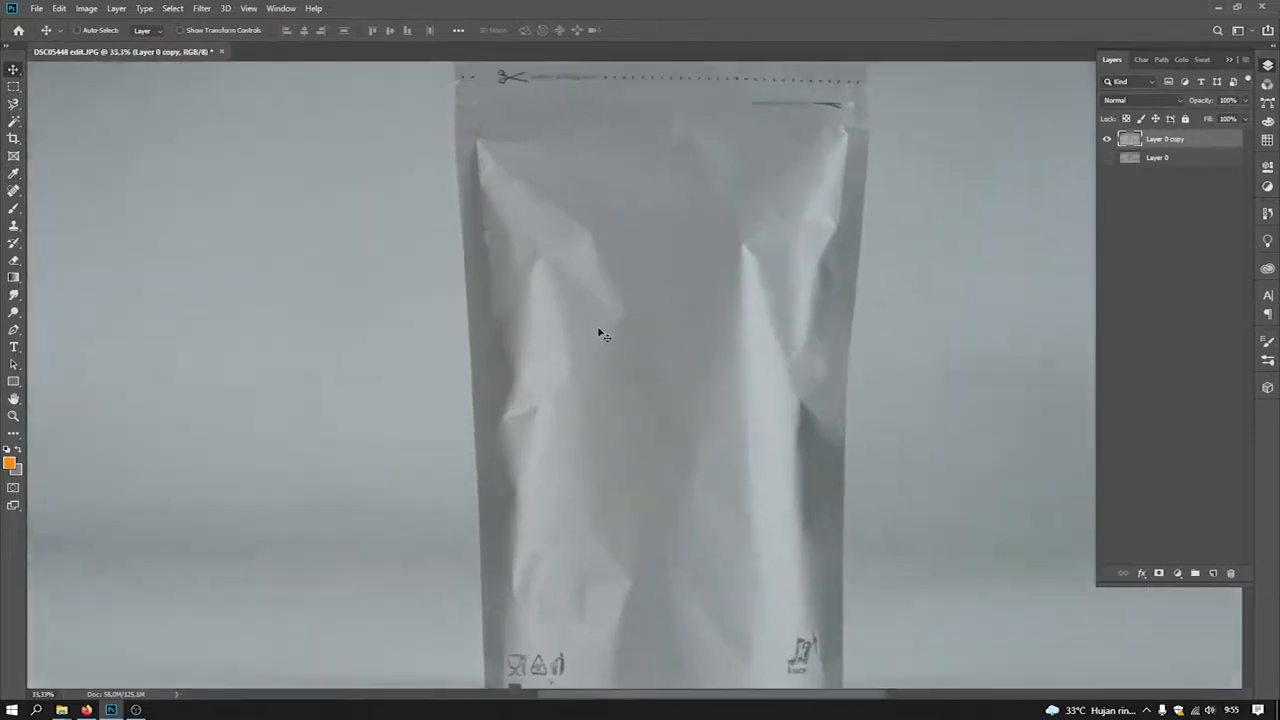
scroll(657, 360, down, 4)
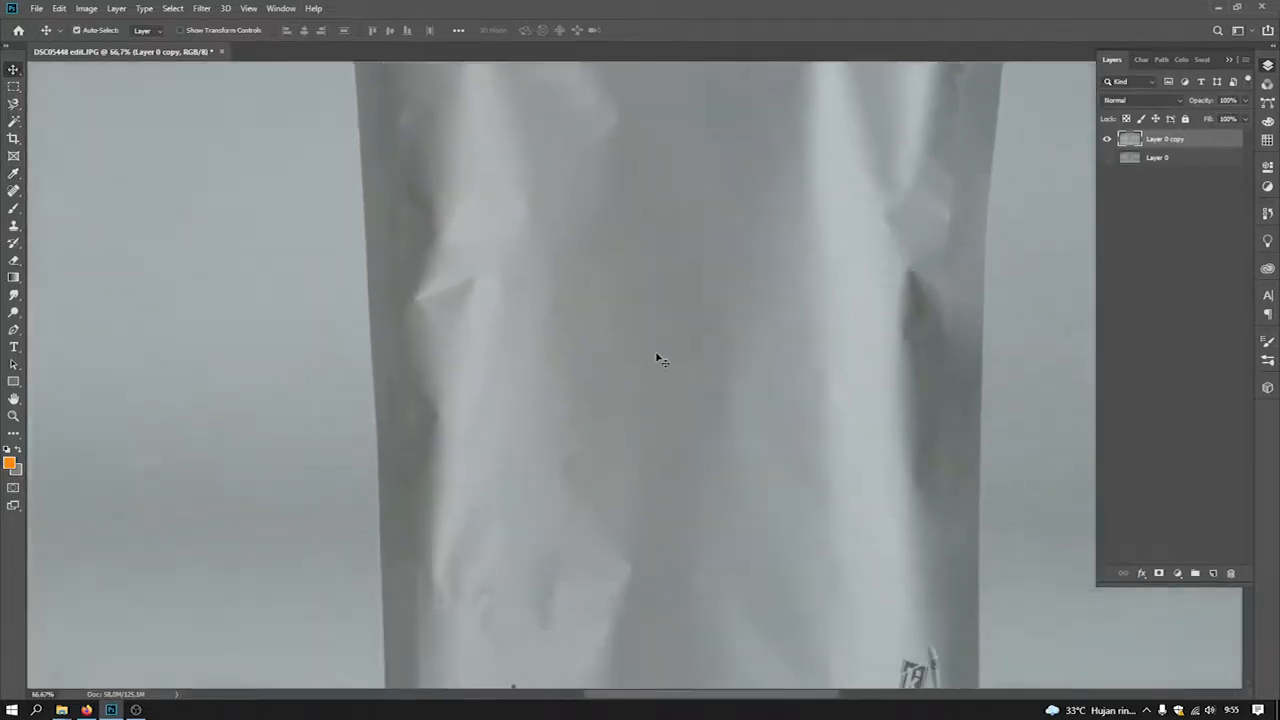
key(ctrl+plus)
drag(531, 383, 791, 391)
key(z)
drag(812, 342, 709, 274)
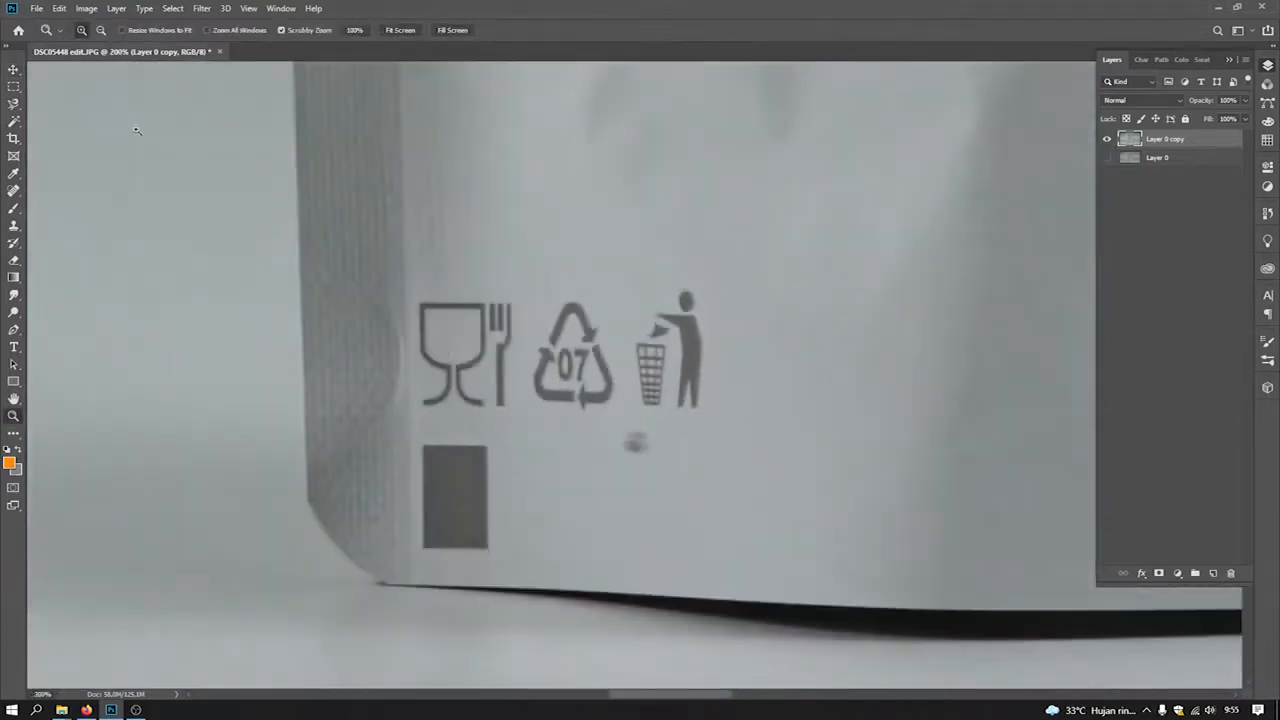
click(13, 71)
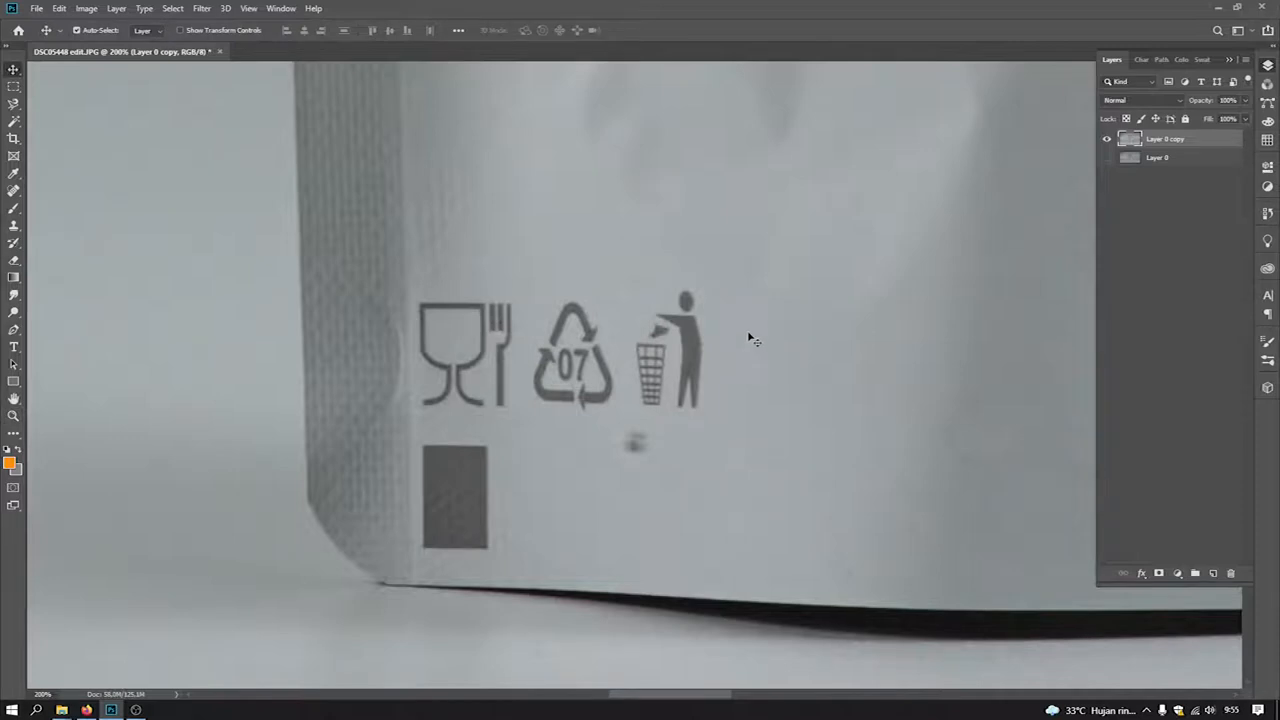
click(13, 229)
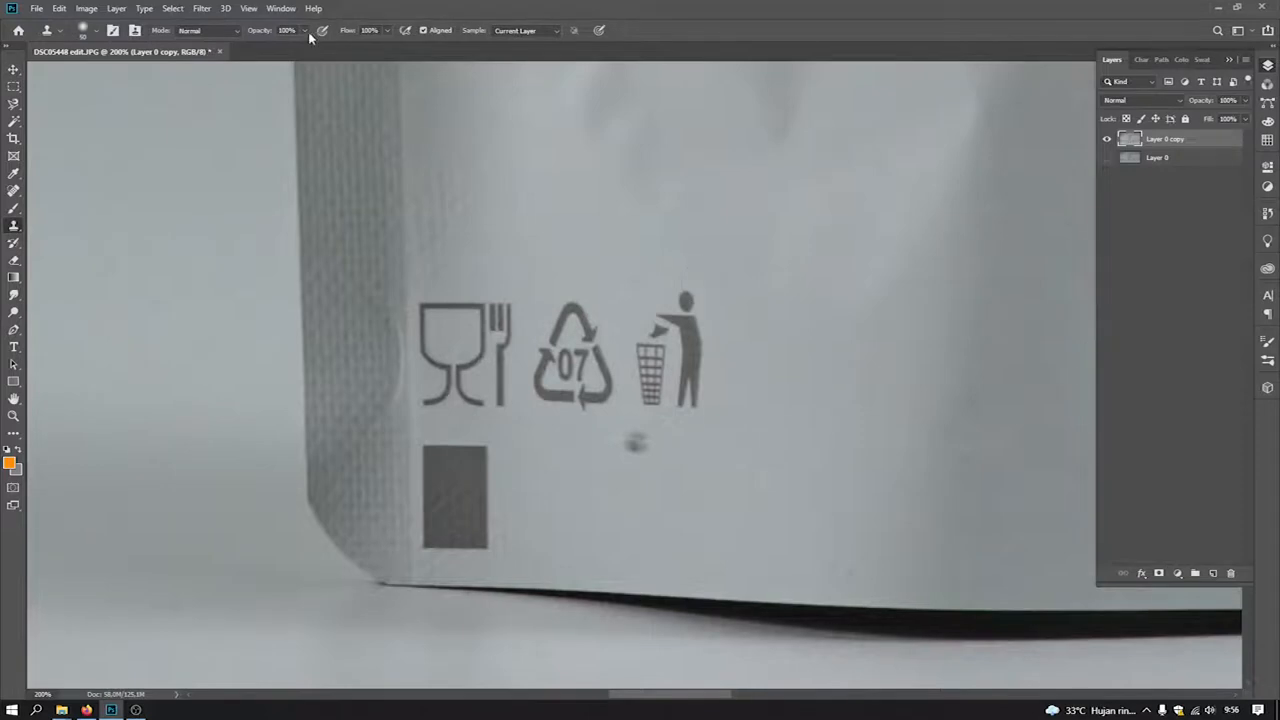
mouse_move(703, 297)
mouse_down()
mouse_move(690, 345)
mouse_move(652, 300)
mouse_move(665, 320)
mouse_move(676, 300)
mouse_move(690, 320)
mouse_move(692, 372)
mouse_move(687, 384)
mouse_move(668, 336)
mouse_move(638, 440)
mouse_up()
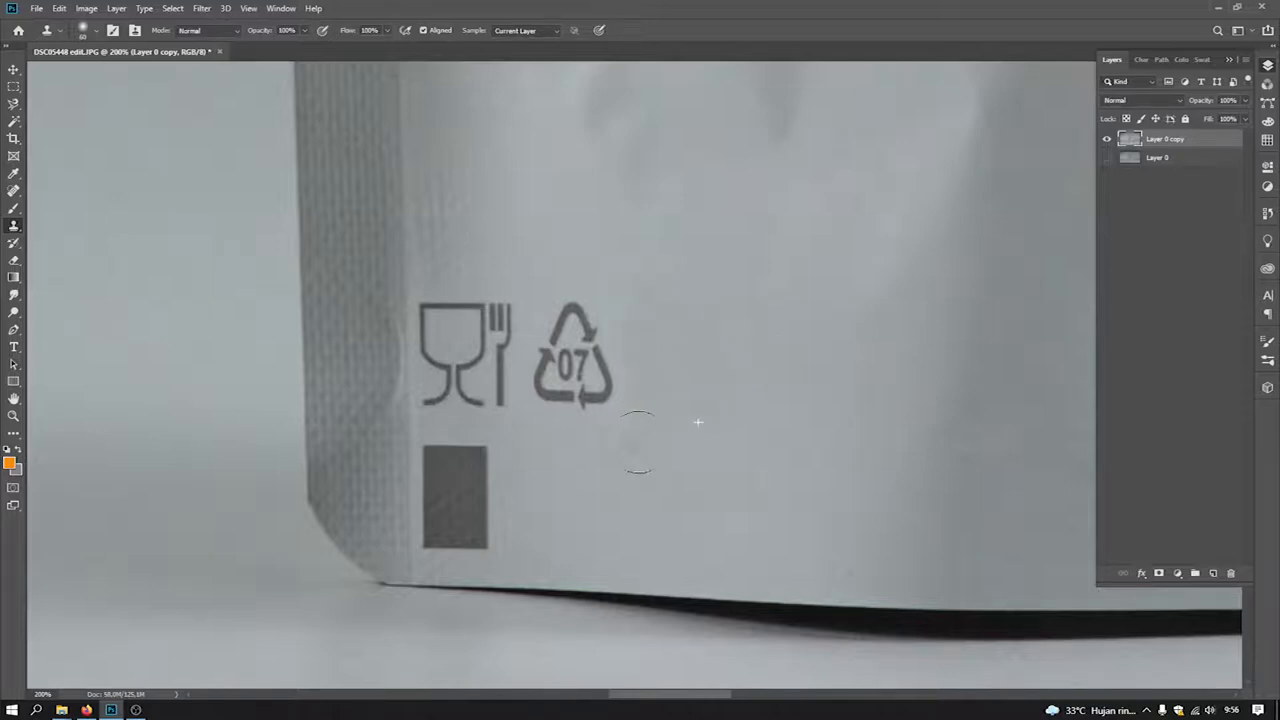
Clone clean pouch surface over the 07 recycling triangle symbol
mouse_move(606, 300)
mouse_down()
mouse_move(583, 334)
mouse_move(615, 358)
mouse_move(605, 401)
mouse_move(563, 390)
mouse_up()
drag(559, 375, 555, 376)
alt+click(549, 258)
drag(557, 326, 560, 375)
click(572, 391)
Clone out the glass-and-fork symbol and blend the surface beside the left side seal
alt+click(447, 220)
mouse_move(496, 314)
mouse_down()
mouse_move(487, 355)
mouse_move(482, 258)
mouse_move(455, 301)
mouse_move(459, 328)
mouse_move(447, 328)
mouse_move(446, 315)
mouse_move(495, 392)
mouse_move(442, 375)
mouse_up()
alt+click(507, 253)
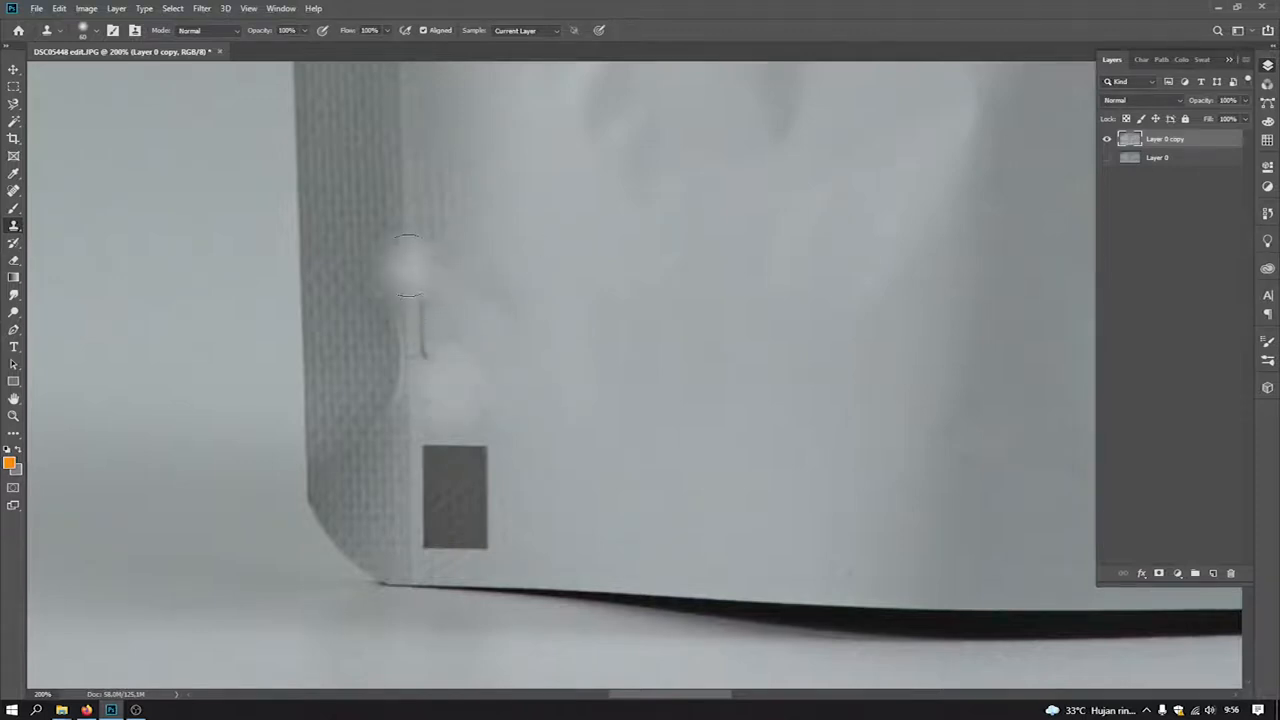
drag(411, 325, 410, 321)
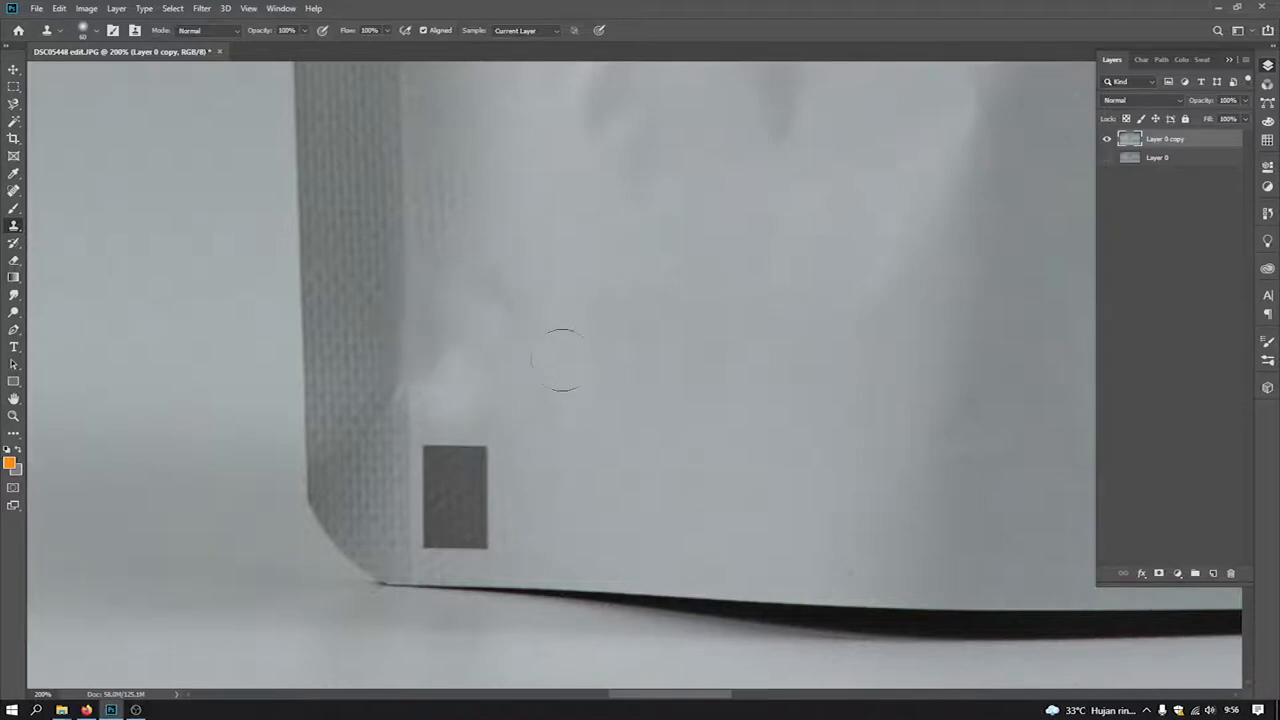
alt+click(501, 321)
click(456, 346)
Clone nearby pouch surface over the dark rectangle in the lower-left corner
alt+click(523, 423)
click(478, 470)
key(ctrl+z)
mouse_move(483, 475)
mouse_down()
mouse_move(486, 460)
mouse_move(466, 462)
mouse_move(476, 508)
mouse_move(475, 497)
mouse_move(467, 535)
mouse_move(447, 522)
mouse_move(453, 538)
mouse_move(443, 455)
mouse_move(465, 470)
mouse_up()
alt+click(528, 526)
alt+click(517, 533)
alt+click(518, 519)
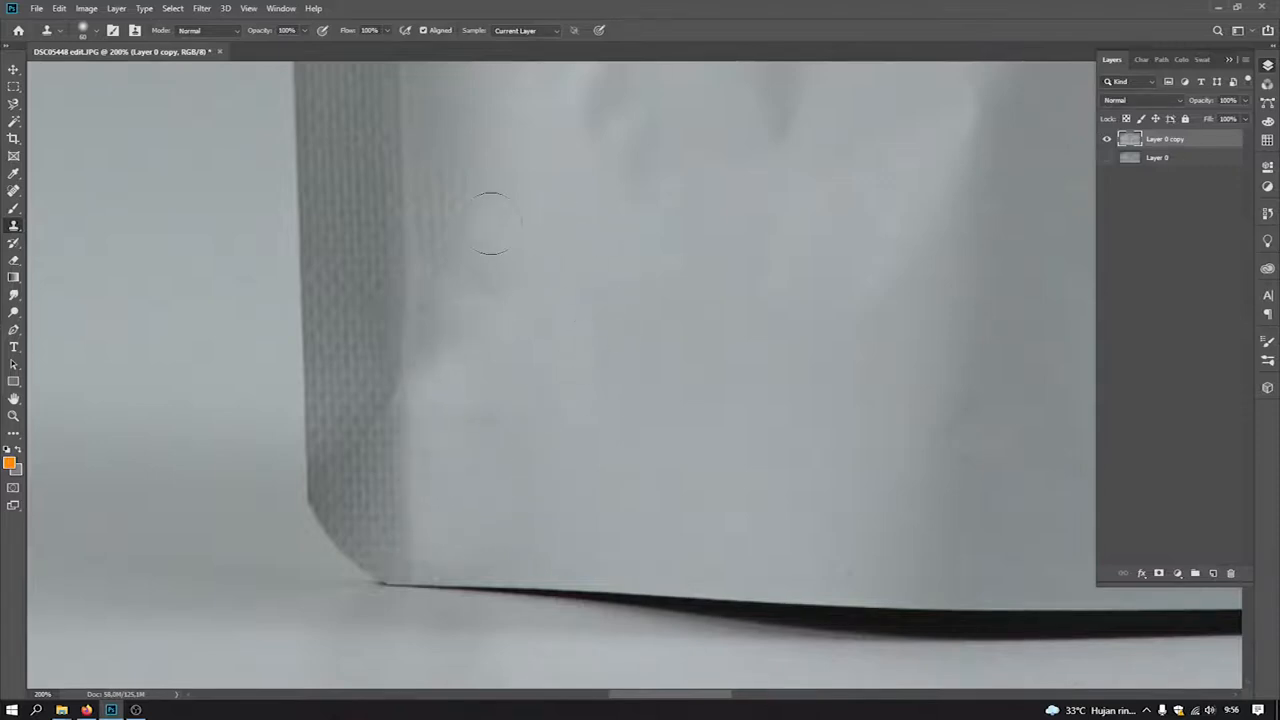
Clone out the K PACK lettering and the ant figure at the pouch's lower-right corner
key(ctrl+minus)
key(ctrl+minus)
scroll(748, 255, right, 5)
scroll(380, 386, up, 2)
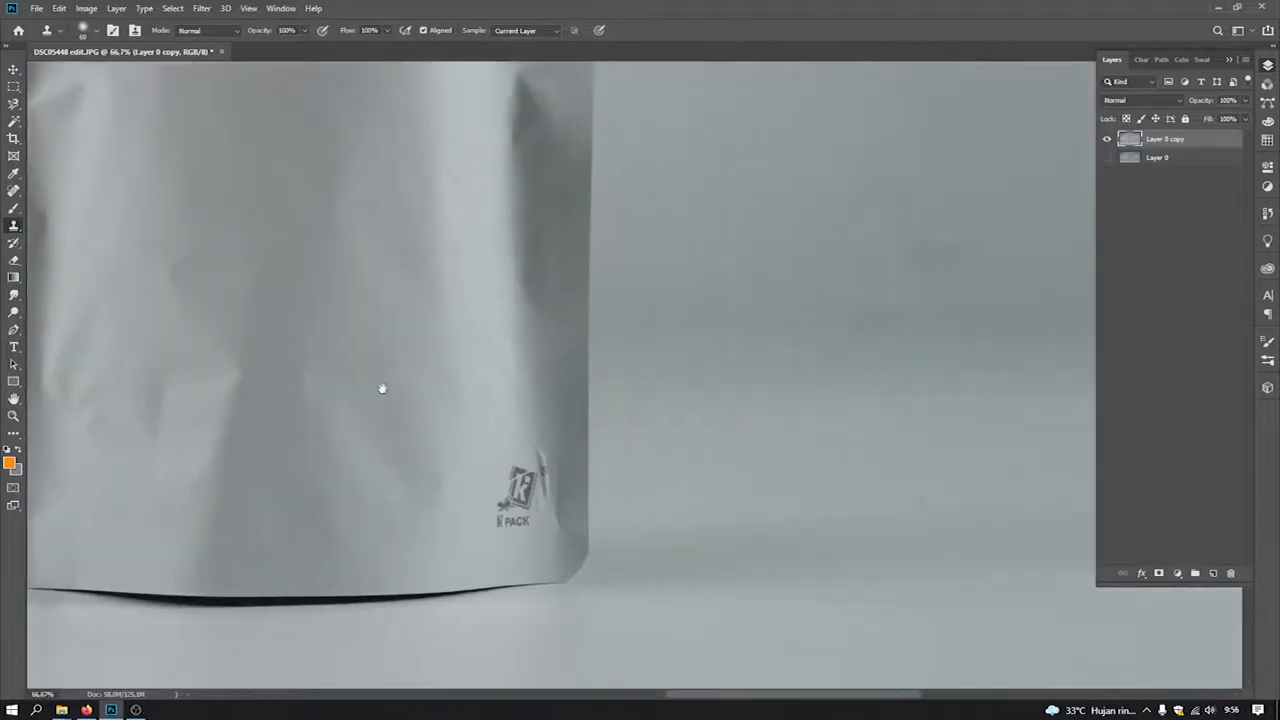
key(ctrl+plus)
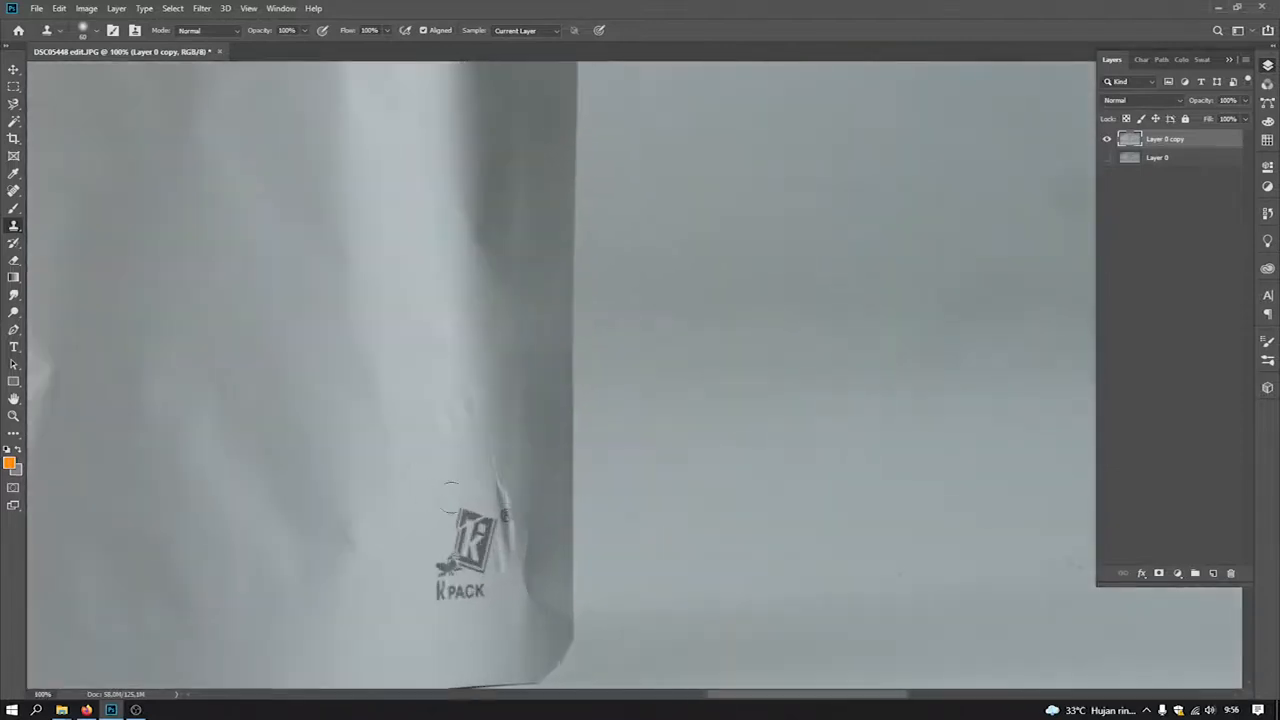
key(ctrl+plus)
drag(371, 469, 724, 162)
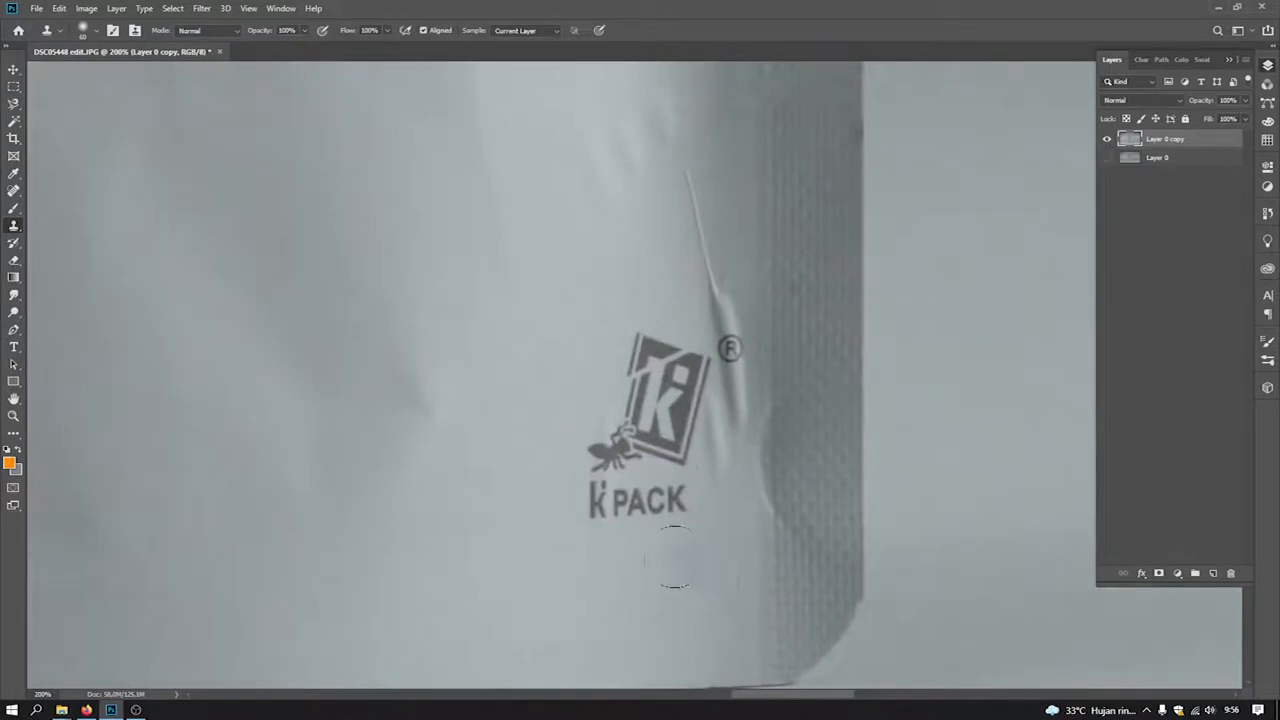
mouse_move(672, 498)
mouse_down()
mouse_move(633, 503)
mouse_move(573, 533)
mouse_move(611, 455)
mouse_move(561, 491)
mouse_move(625, 454)
mouse_up()
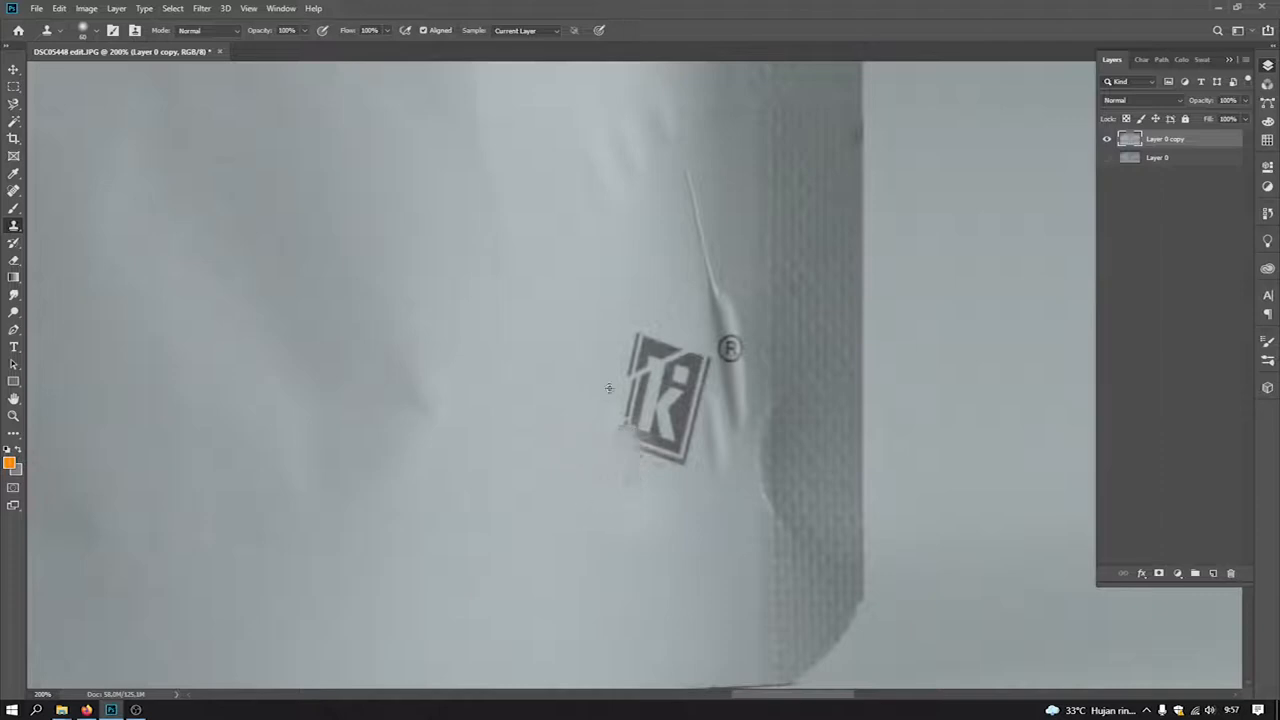
Clone clean surface over the square k logo and the registered-trademark symbol beside it
alt+click(651, 288)
mouse_move(655, 360)
mouse_down()
mouse_move(647, 368)
mouse_move(675, 375)
mouse_move(672, 355)
mouse_move(700, 400)
mouse_move(665, 405)
mouse_move(655, 425)
mouse_move(687, 406)
mouse_move(672, 425)
mouse_move(679, 383)
mouse_move(619, 423)
mouse_move(626, 437)
mouse_move(604, 452)
mouse_move(674, 443)
mouse_up()
alt+click(654, 312)
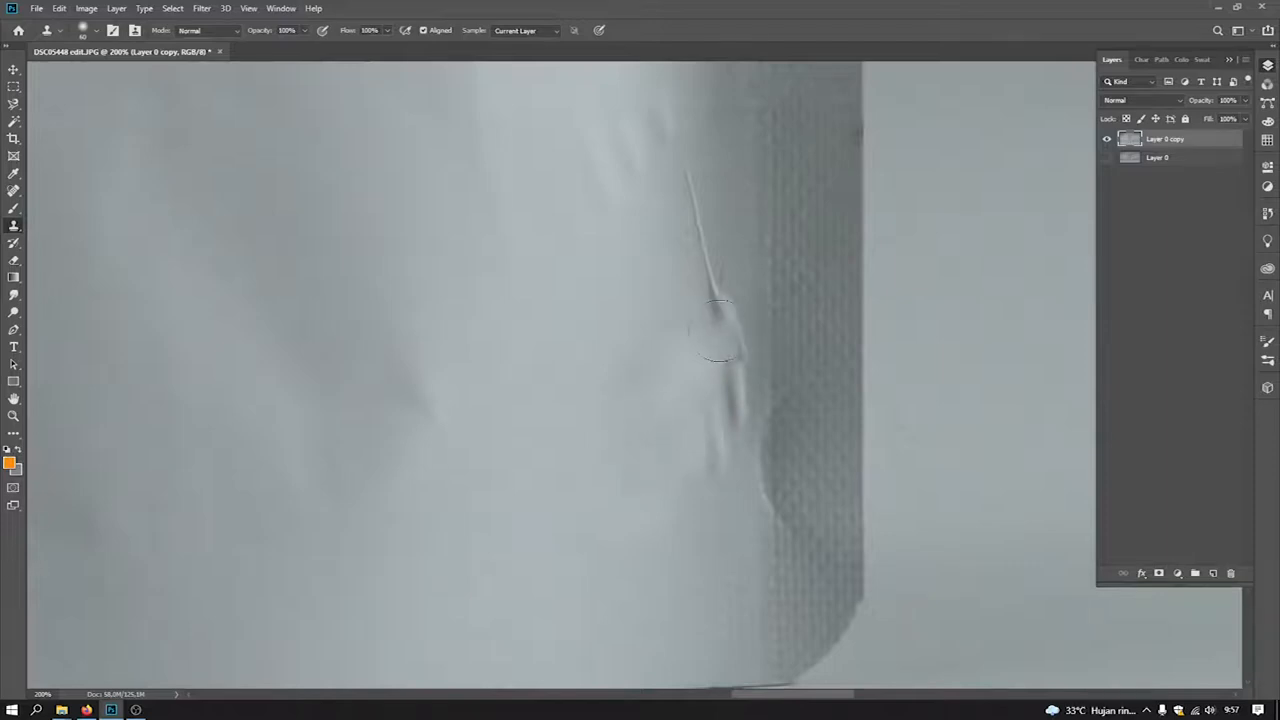
Reduce the Clone Stamp size and smooth the leftover marks around the crease beside the lower-right side seal
key(bracketleft)
key(bracketleft)
key(ctrl+minus)
key(ctrl+minus)
key(ctrl+minus)
key(ctrl+minus)
key(ctrl+minus)
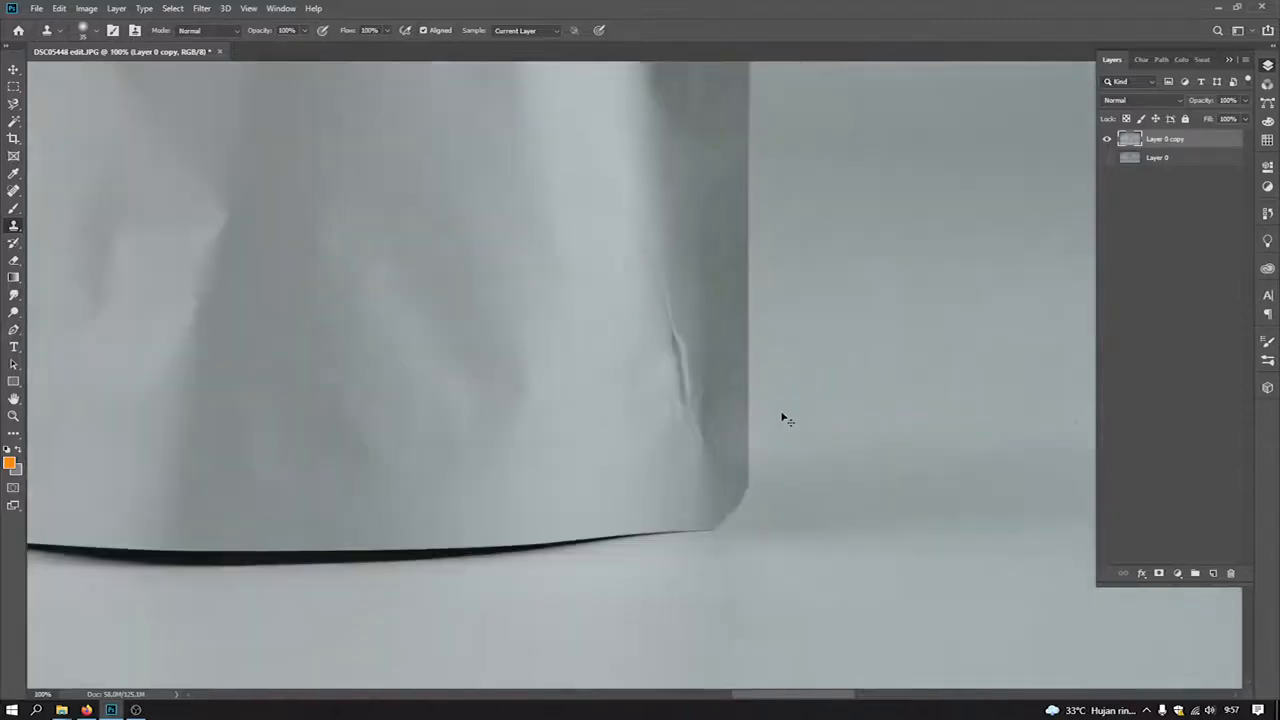
key(ctrl+plus)
key(ctrl+plus)
key(ctrl+plus)
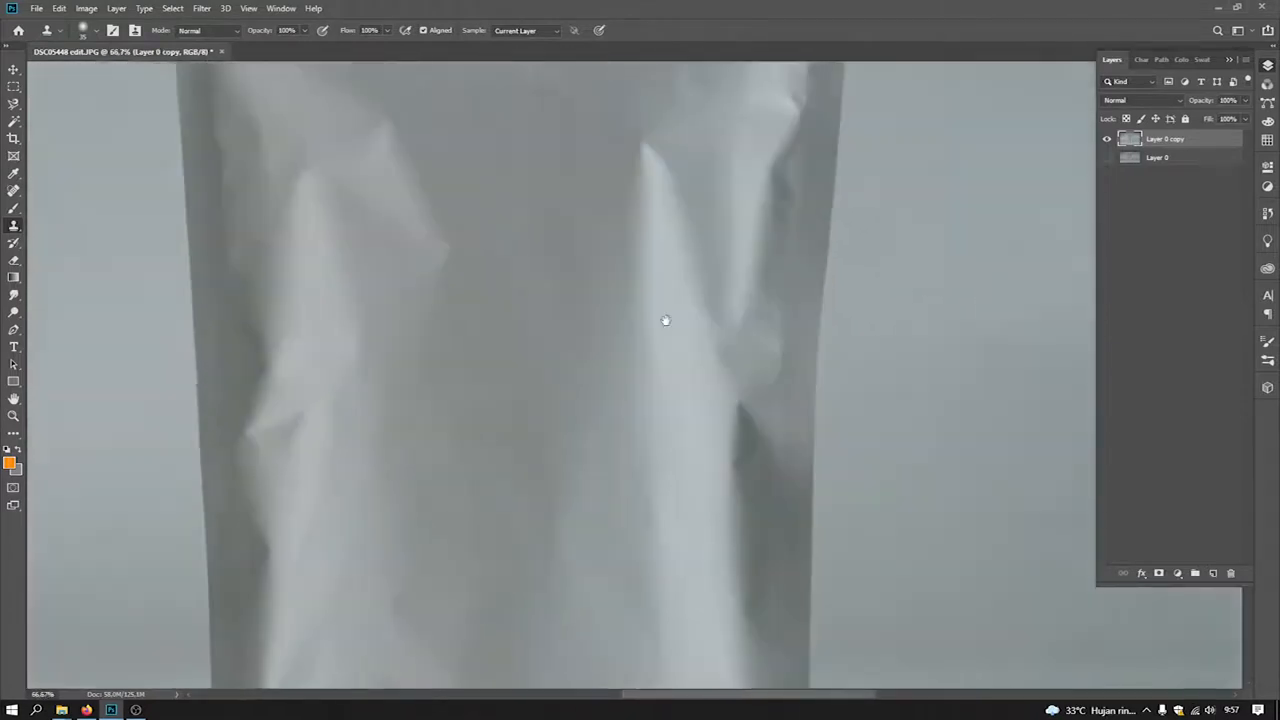
drag(677, 438, 642, 174)
key(ctrl+plus)
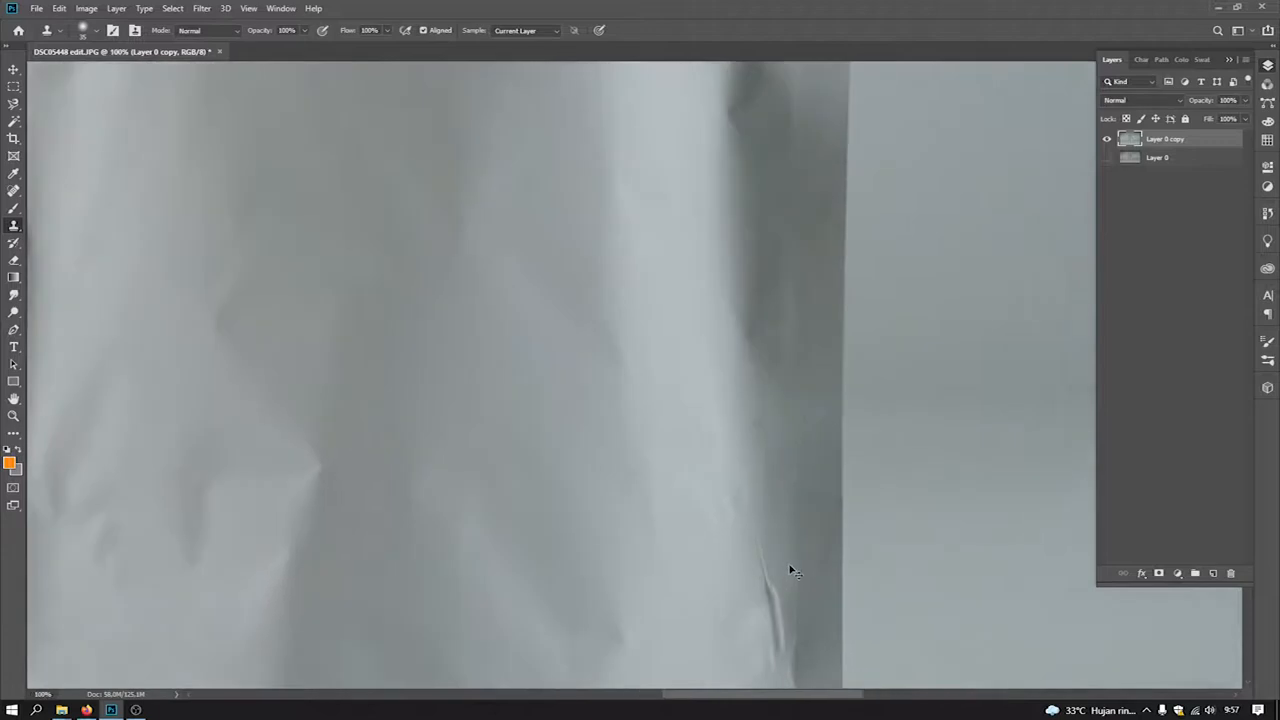
key(ctrl+plus)
drag(856, 586, 615, 104)
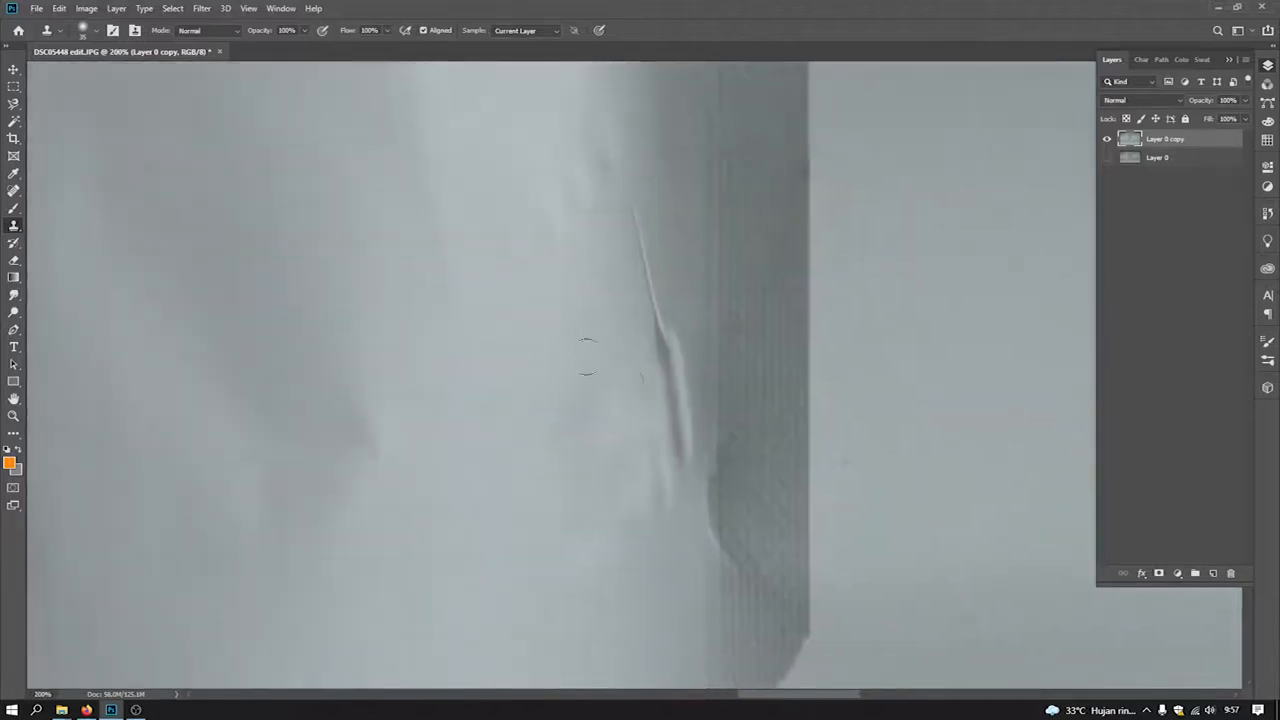
drag(659, 498, 661, 512)
mouse_move(644, 588)
mouse_down()
mouse_move(629, 528)
mouse_move(651, 508)
mouse_move(632, 424)
mouse_up()
alt+click(597, 321)
click(614, 396)
Inspect the printed markings beside the scissors symbol at the pouch's upper-left corner
scroll(280, 382, down, 7)
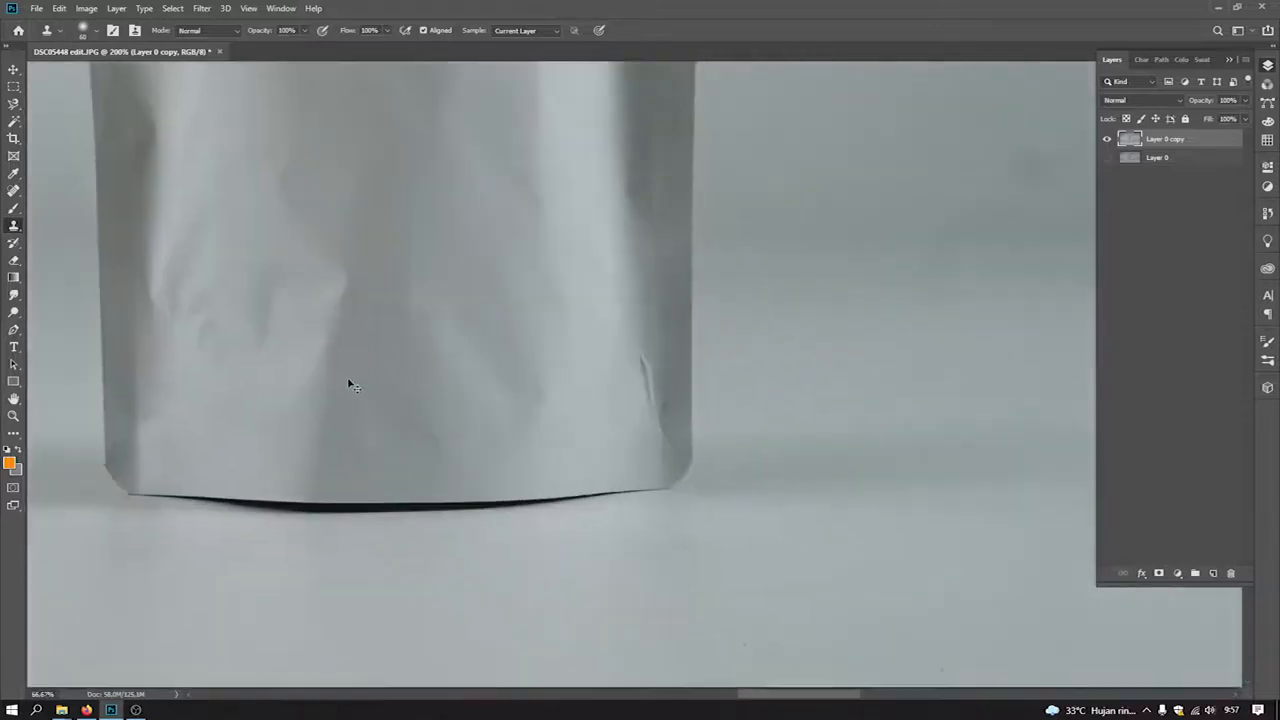
scroll(760, 272, up, 4)
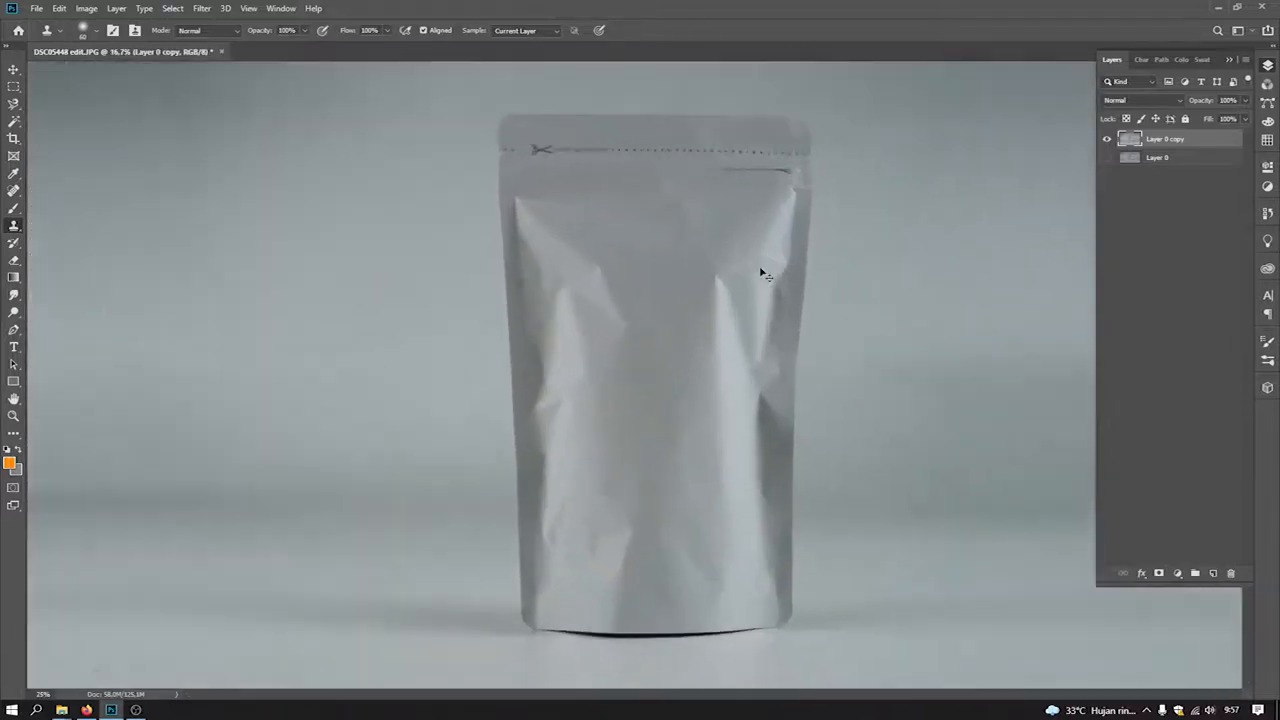
scroll(851, 265, up, 3)
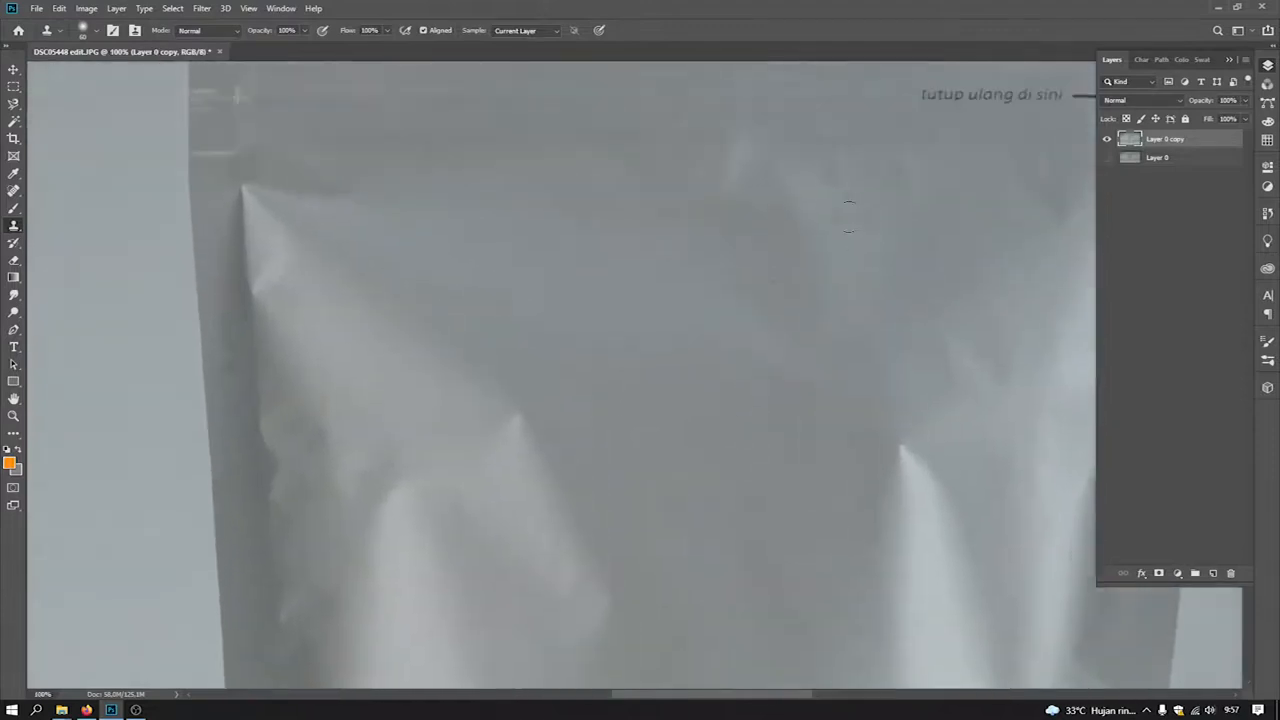
drag(848, 215, 857, 466)
drag(344, 395, 569, 406)
key(z)
drag(508, 312, 564, 381)
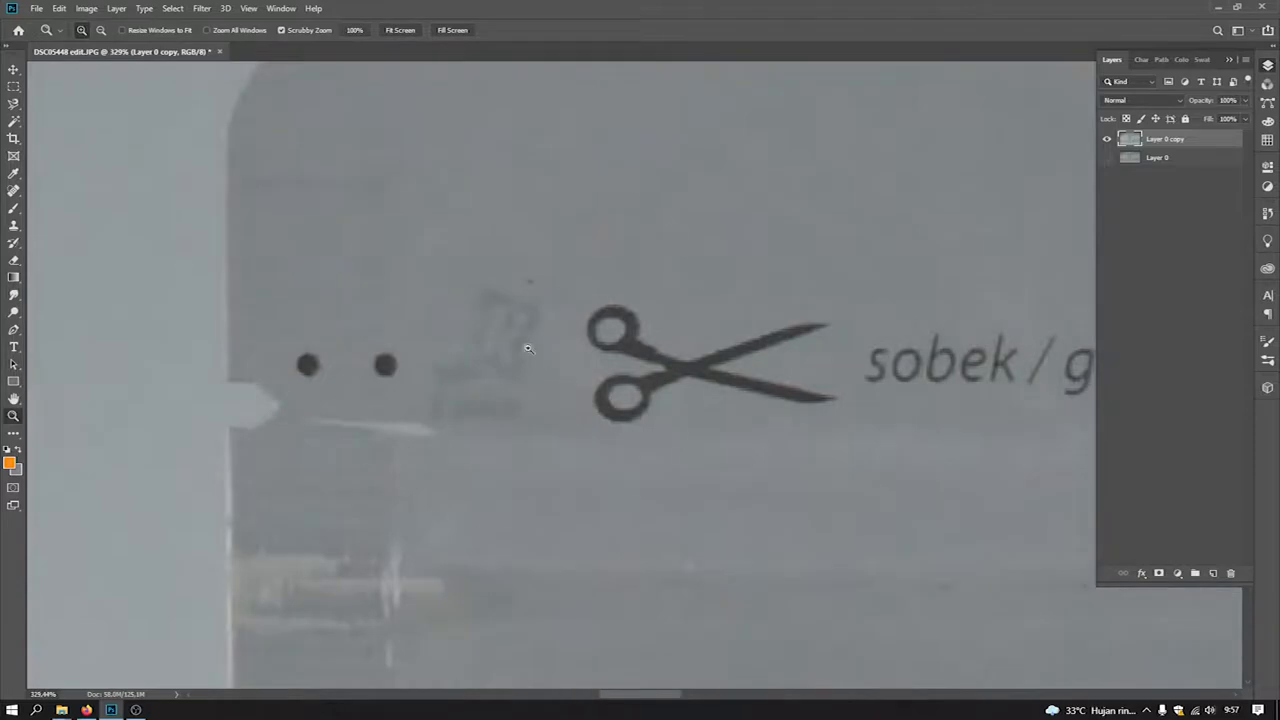
key(e)
key(bracketleft)
key(bracketleft)
key(bracketleft)
key(bracketleft)
key(bracketleft)
key(bracketleft)
key(bracketleft)
key(bracketleft)
key(bracketleft)
key(bracketleft)
key(bracketleft)
key(bracketleft)
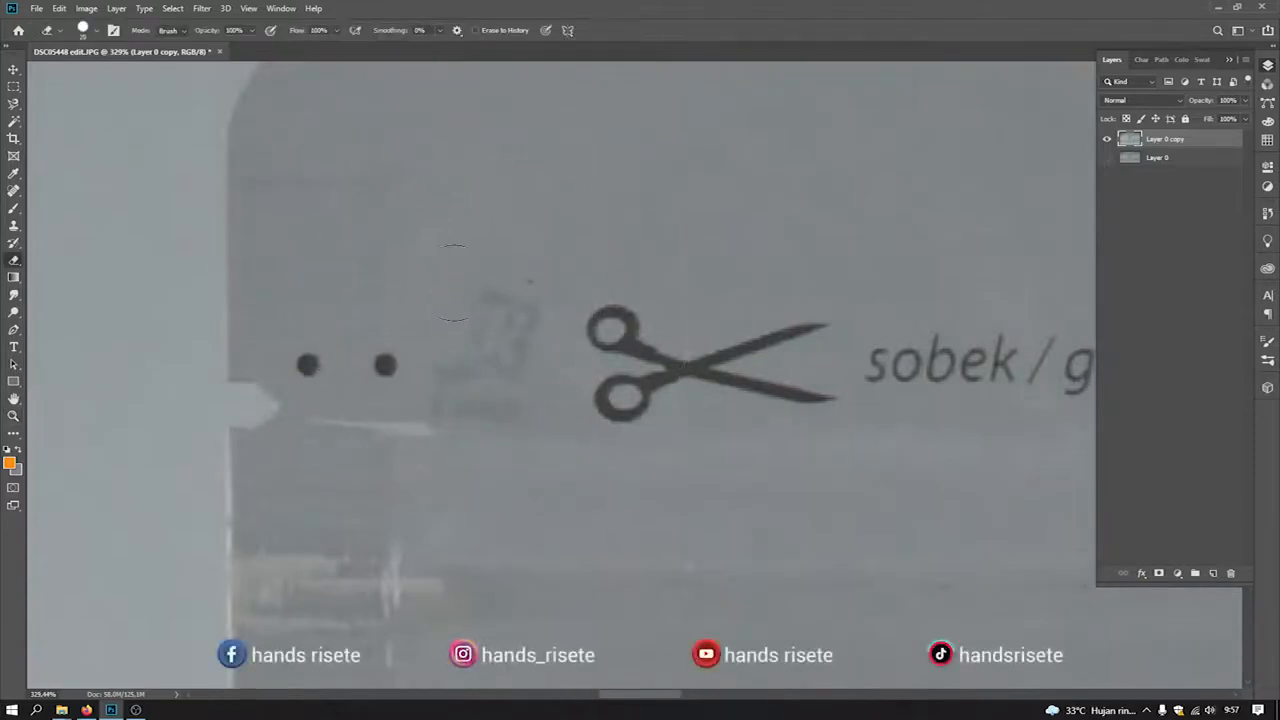
click(490, 290)
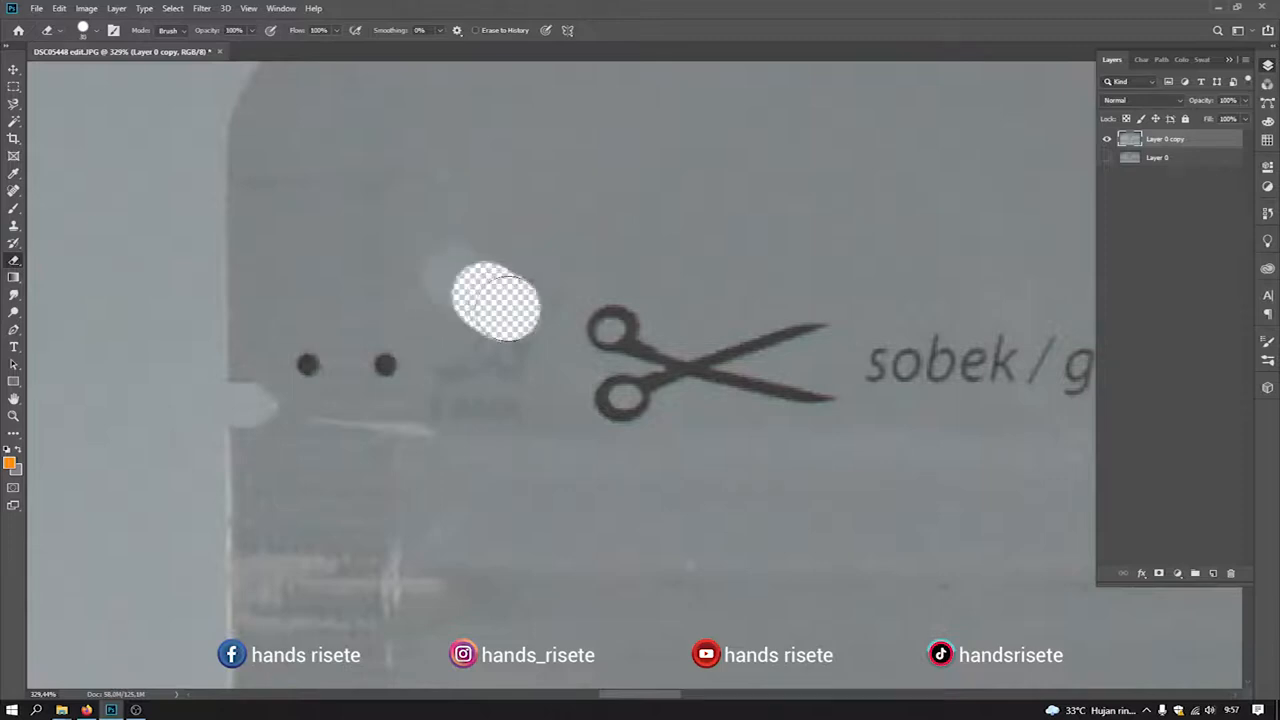
key(ctrl+z)
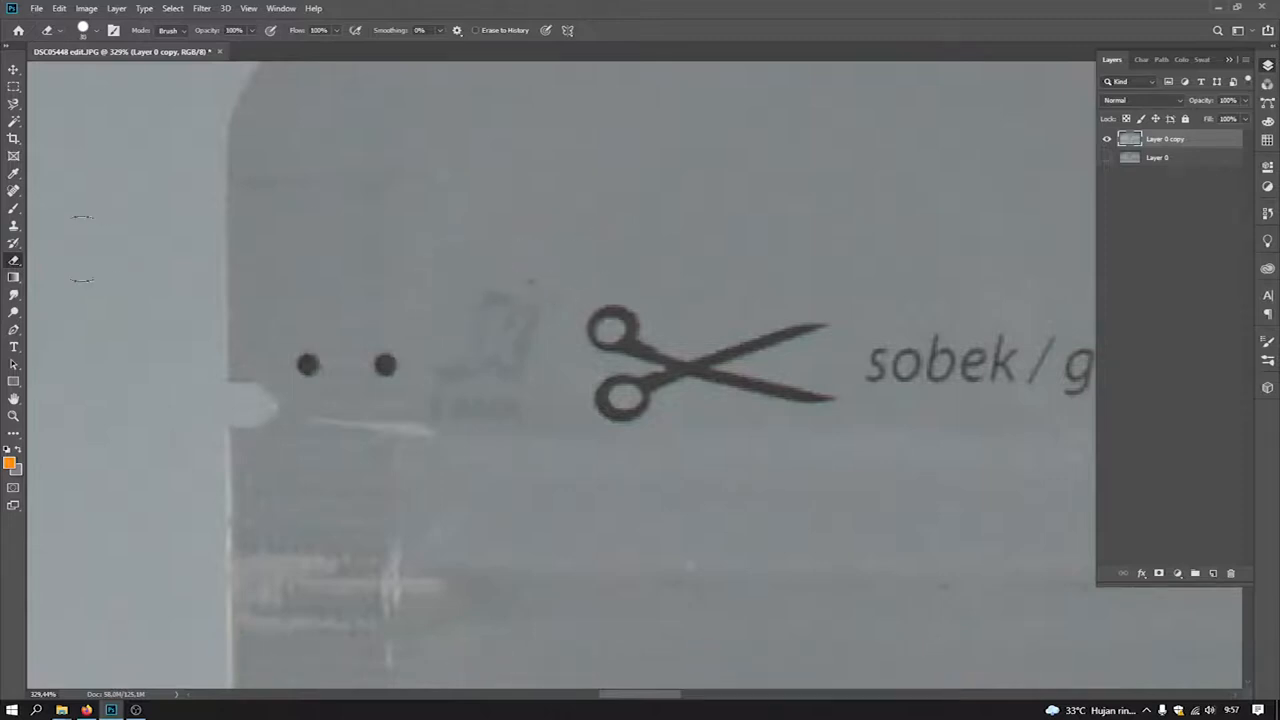
Clone clean pouch surface over the faint imprint left of the scissors symbol
click(14, 225)
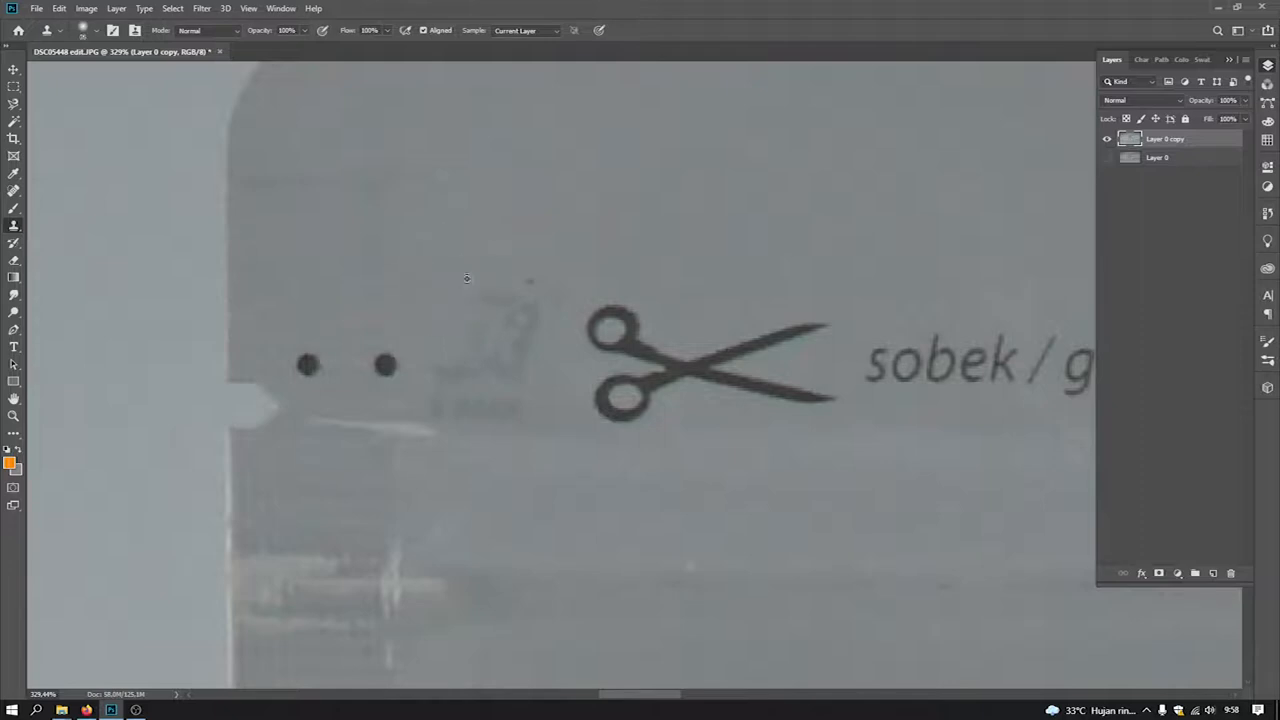
alt+click(463, 276)
drag(462, 343, 521, 345)
alt+click(454, 291)
drag(454, 383, 476, 375)
Clone out the two black perforation dots near the pouch's upper-left tear notch
alt+click(386, 304)
click(384, 364)
alt+click(322, 322)
click(308, 364)
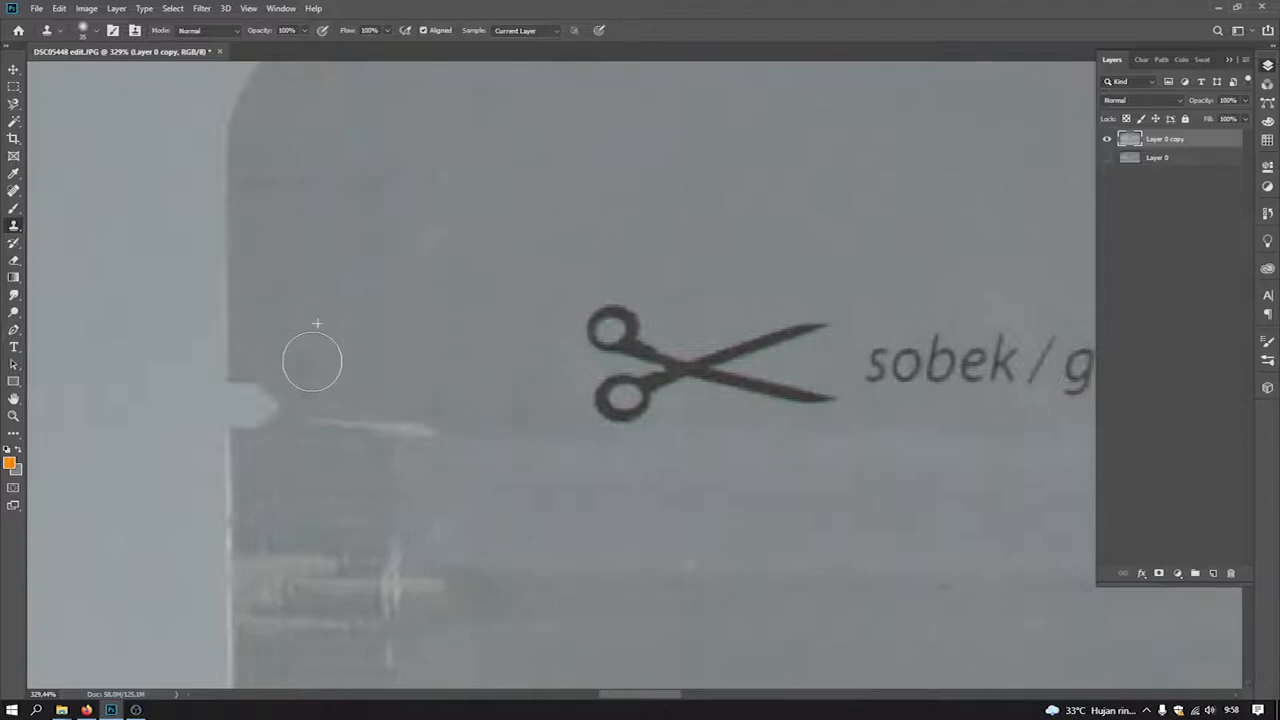
Clone out the last two perforation dots beside the pouch's upper-right tear notch
key(ctrl+0)
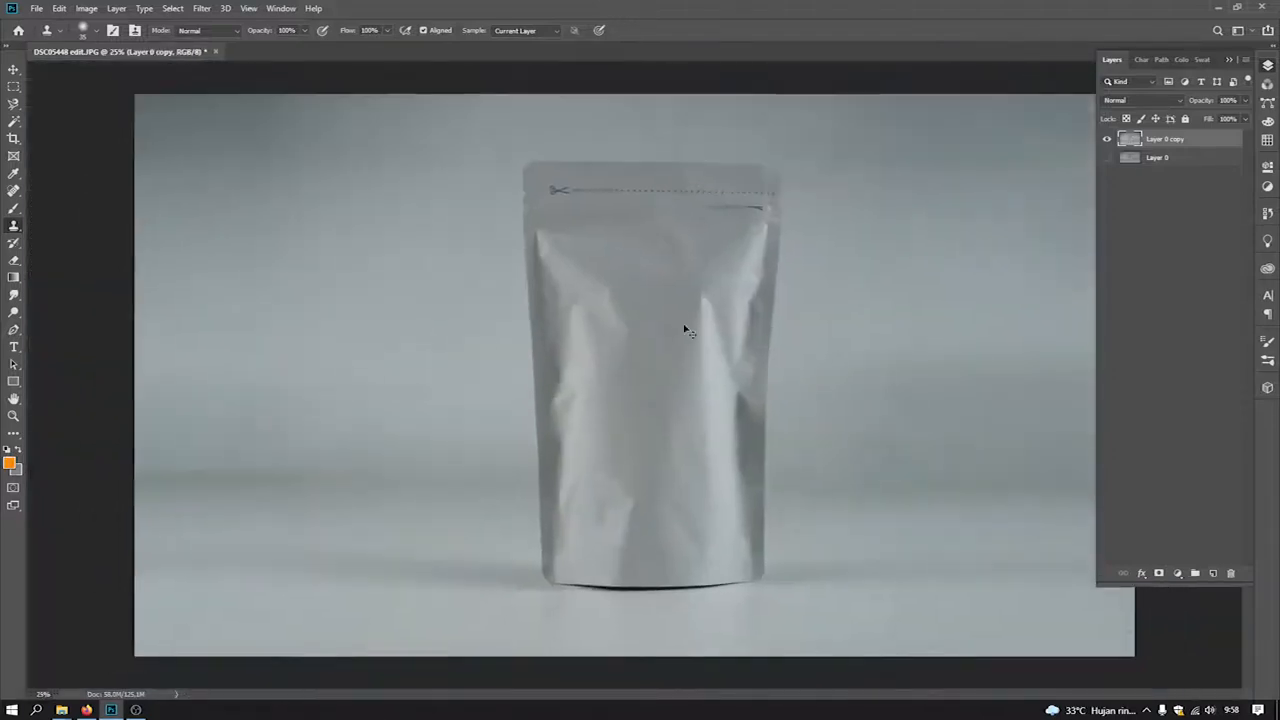
key(ctrl+plus)
key(ctrl+plus)
drag(803, 189, 597, 439)
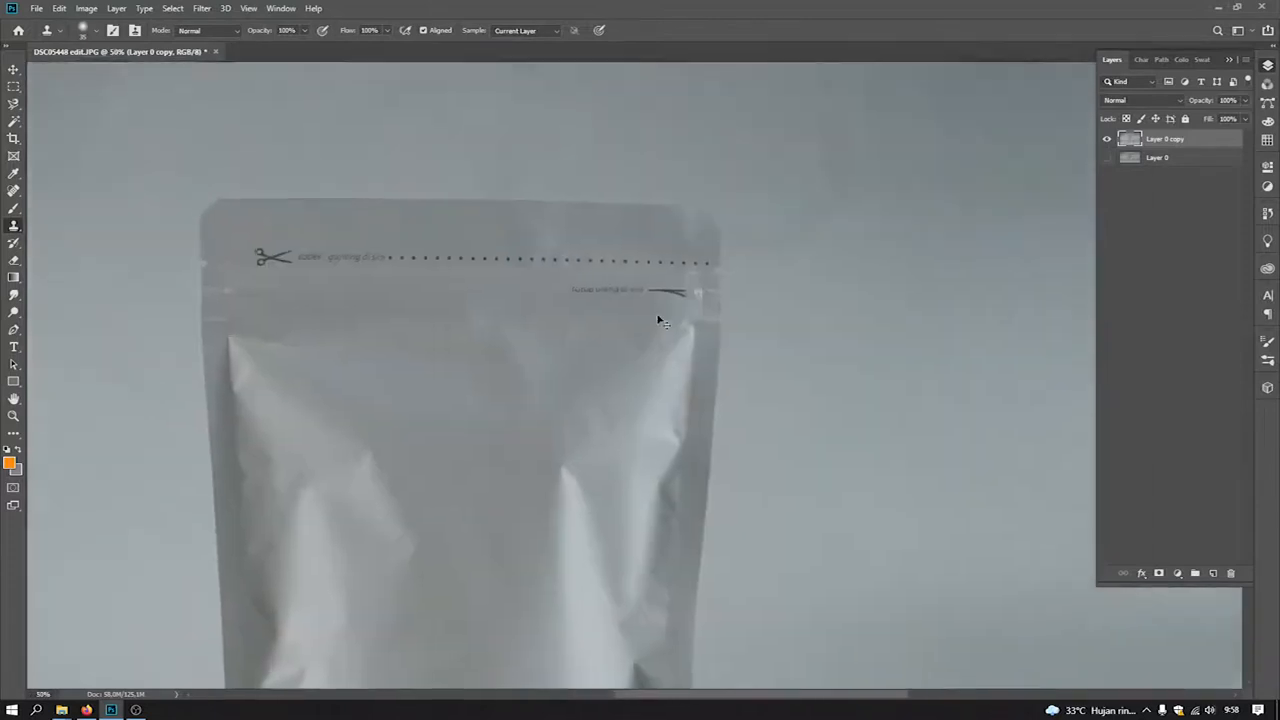
key(ctrl+plus)
key(ctrl+plus)
key(ctrl+plus)
drag(645, 229, 566, 582)
drag(698, 463, 690, 472)
click(830, 298)
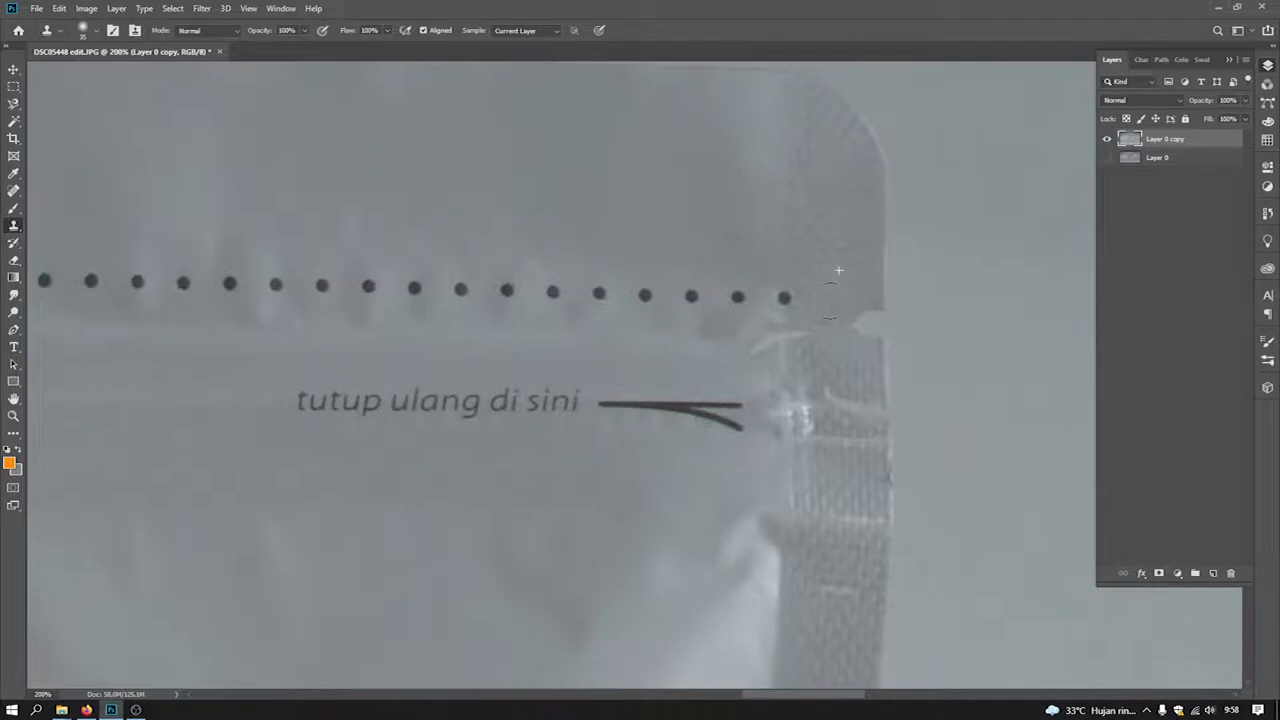
click(785, 298)
Inspect the retouched pouch from the top seal down to the middle of its front for leftover marks
key(ctrl+minus)
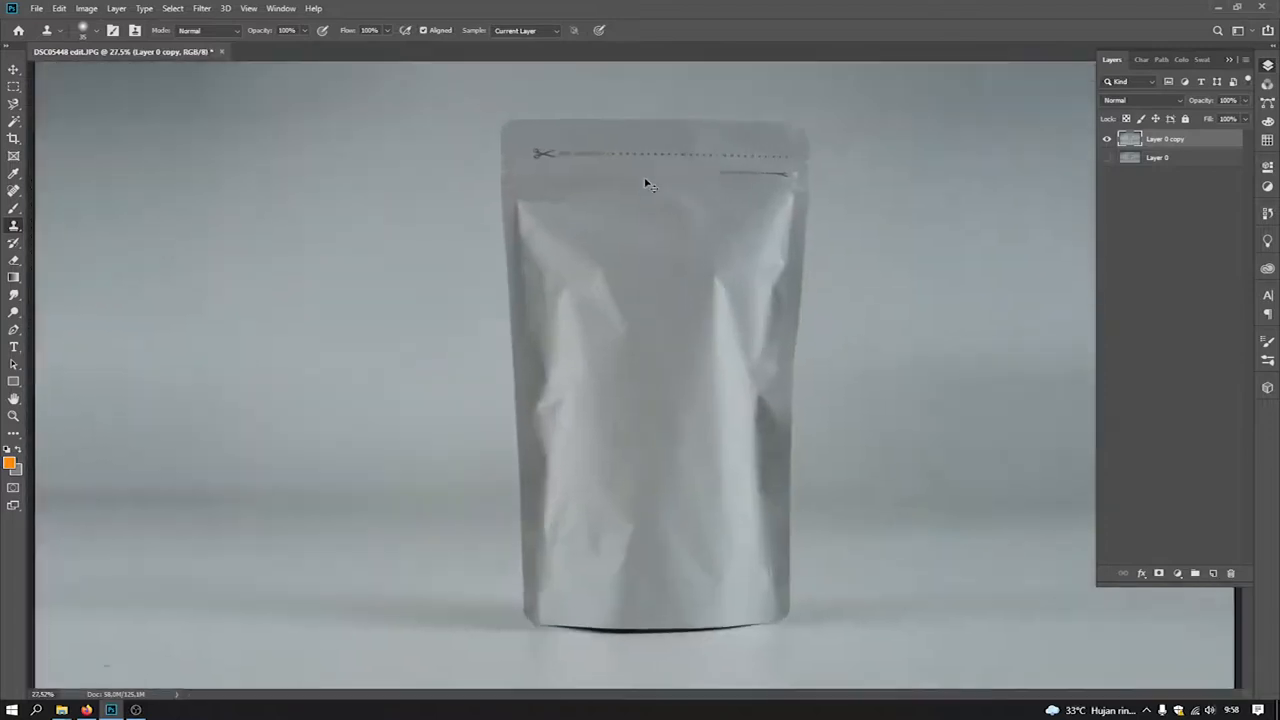
key(ctrl+plus)
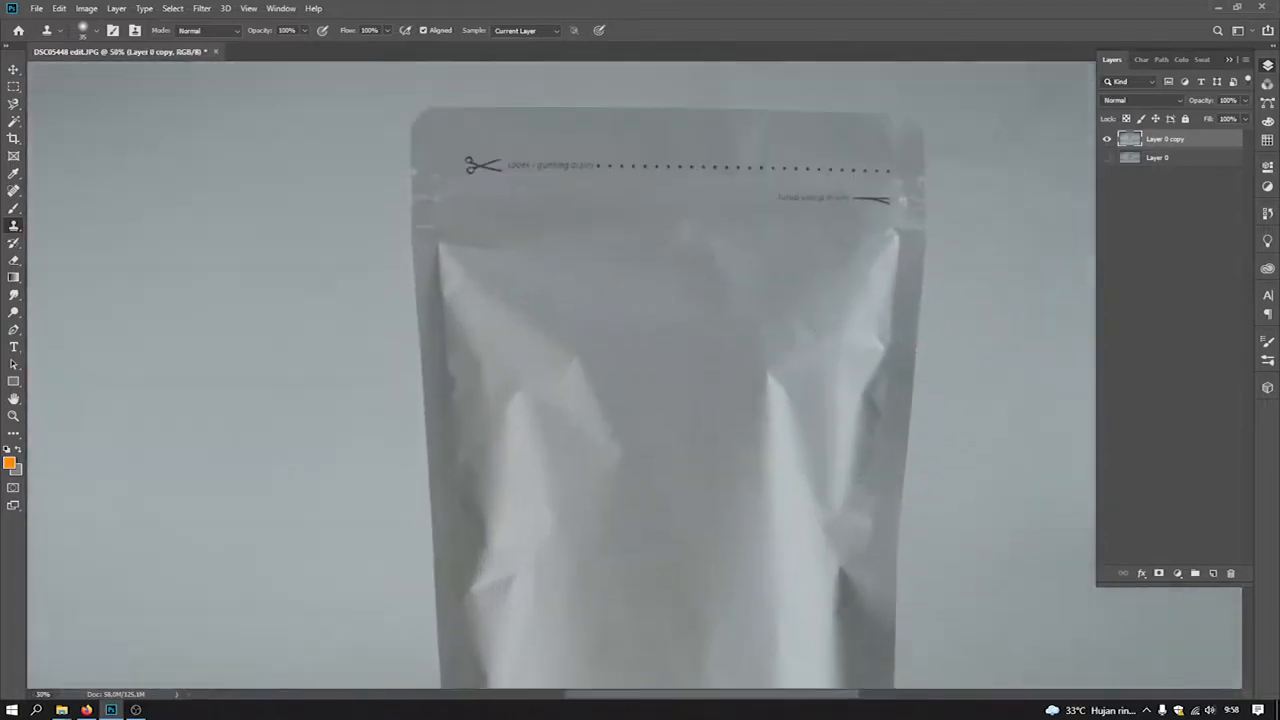
click(14, 72)
key(ctrl+minus)
key(ctrl+minus)
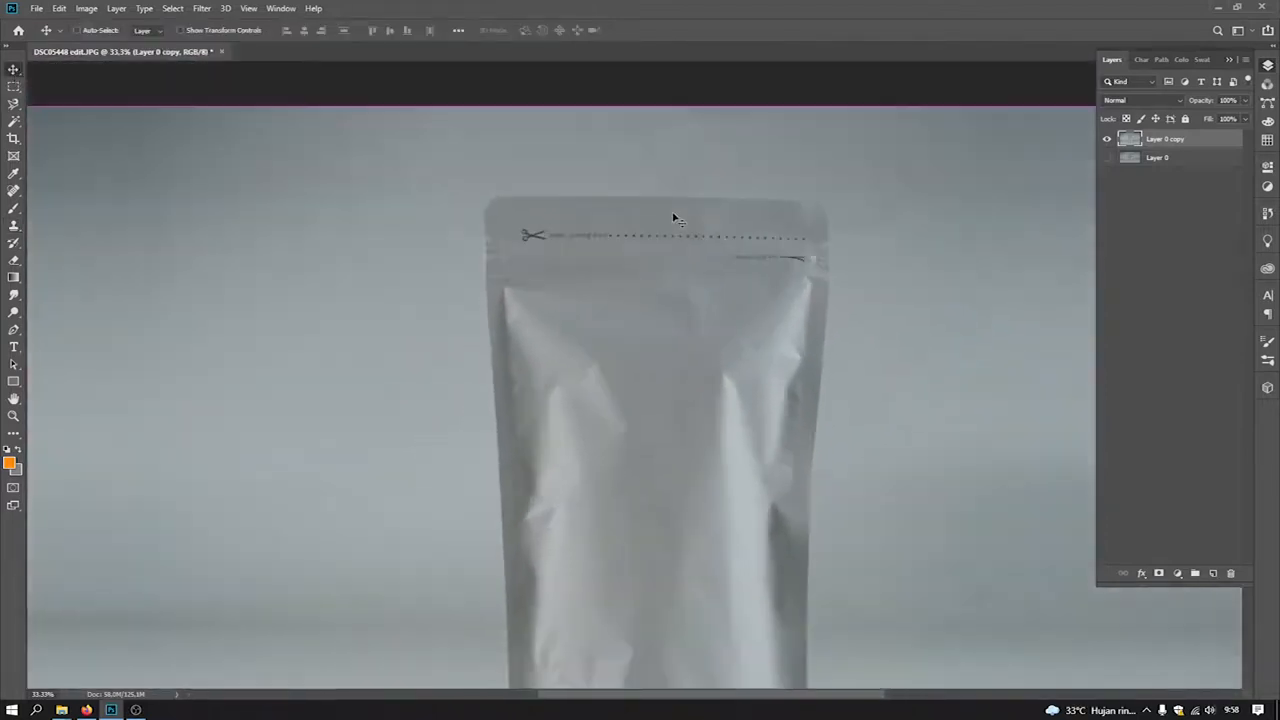
key(ctrl+plus)
key(ctrl+minus)
key(ctrl+plus)
key(ctrl+plus)
key(ctrl+plus)
key(ctrl+plus)
key(ctrl+plus)
key(ctrl+plus)
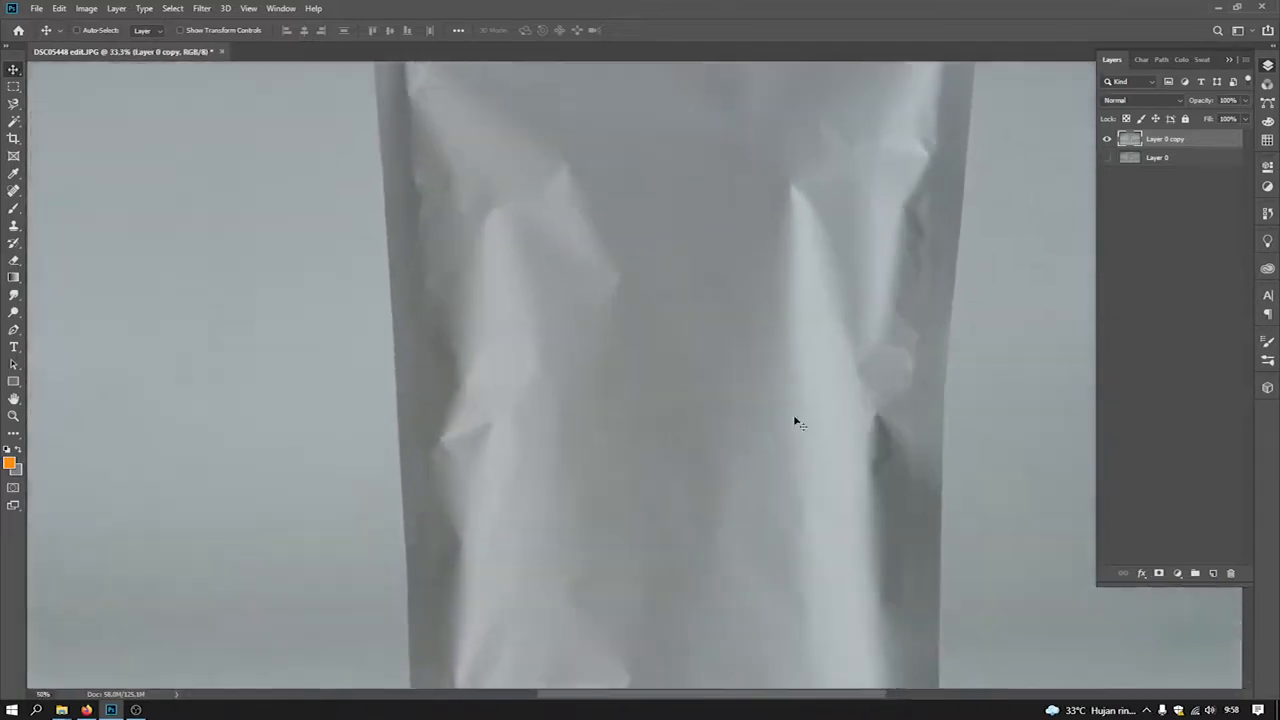
key(ctrl+0)
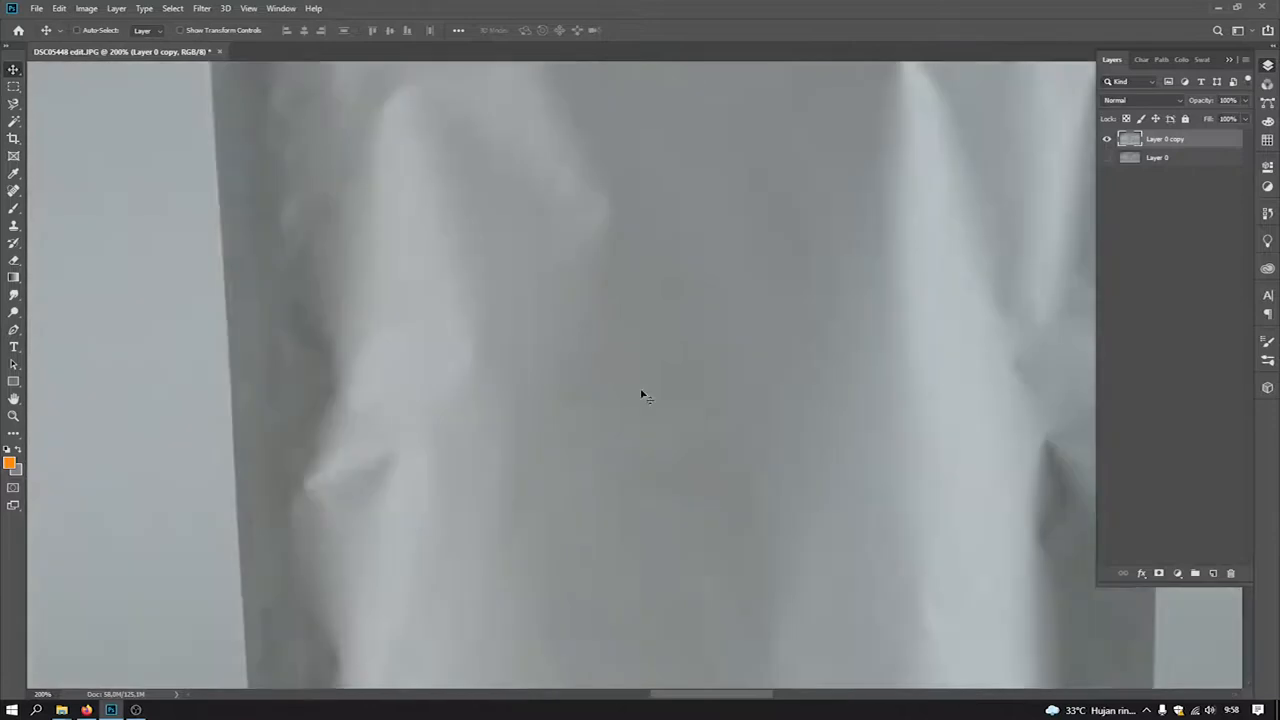
Start a Pen path at the pouch's lower-left corner and trace the lower part of the left side seal
key(ctrl+plus)
key(ctrl+plus)
key(ctrl+plus)
key(ctrl+plus)
key(ctrl+plus)
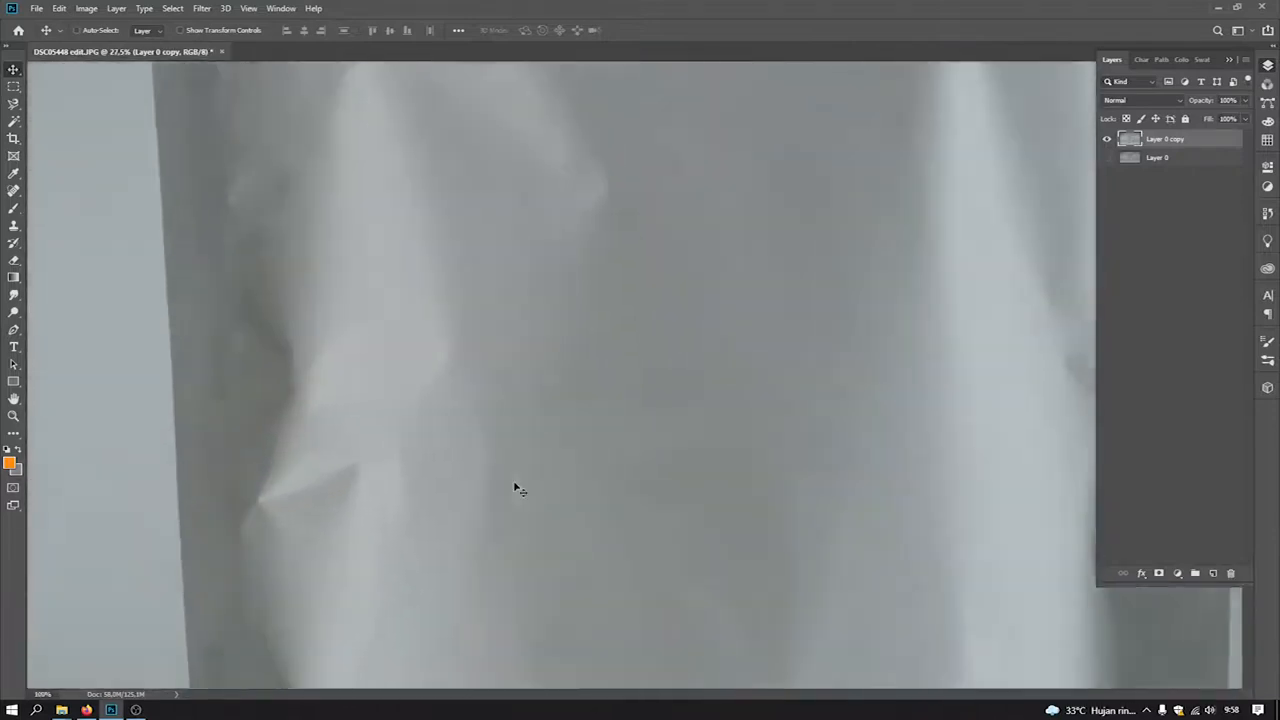
drag(517, 489, 731, 74)
drag(330, 500, 503, 111)
drag(503, 450, 380, 139)
key(p)
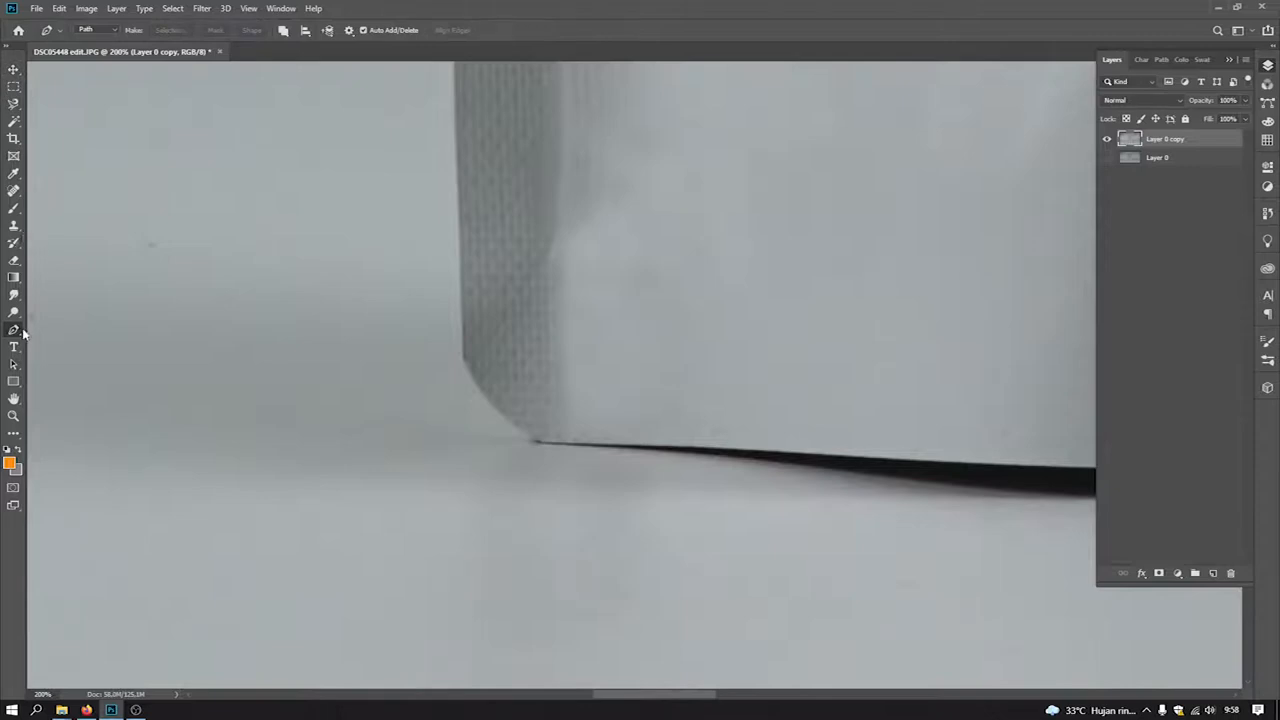
click(465, 366)
drag(469, 226, 483, 401)
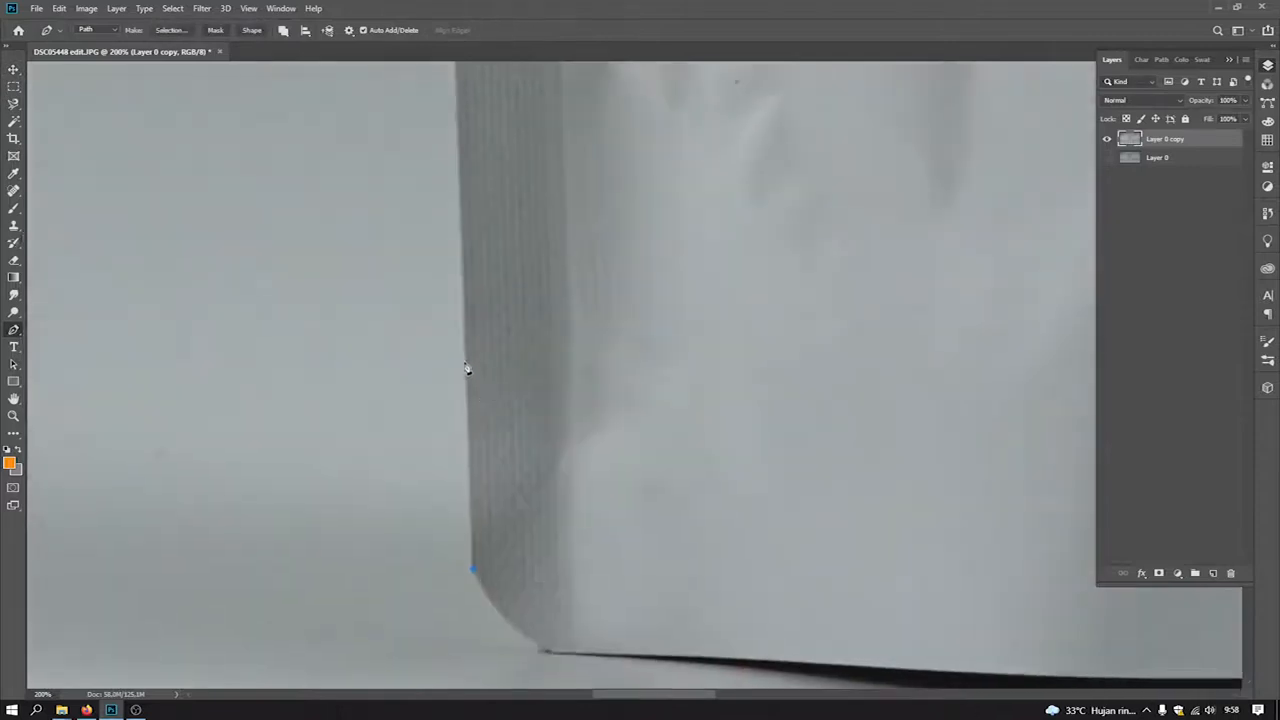
click(465, 352)
drag(501, 301, 498, 487)
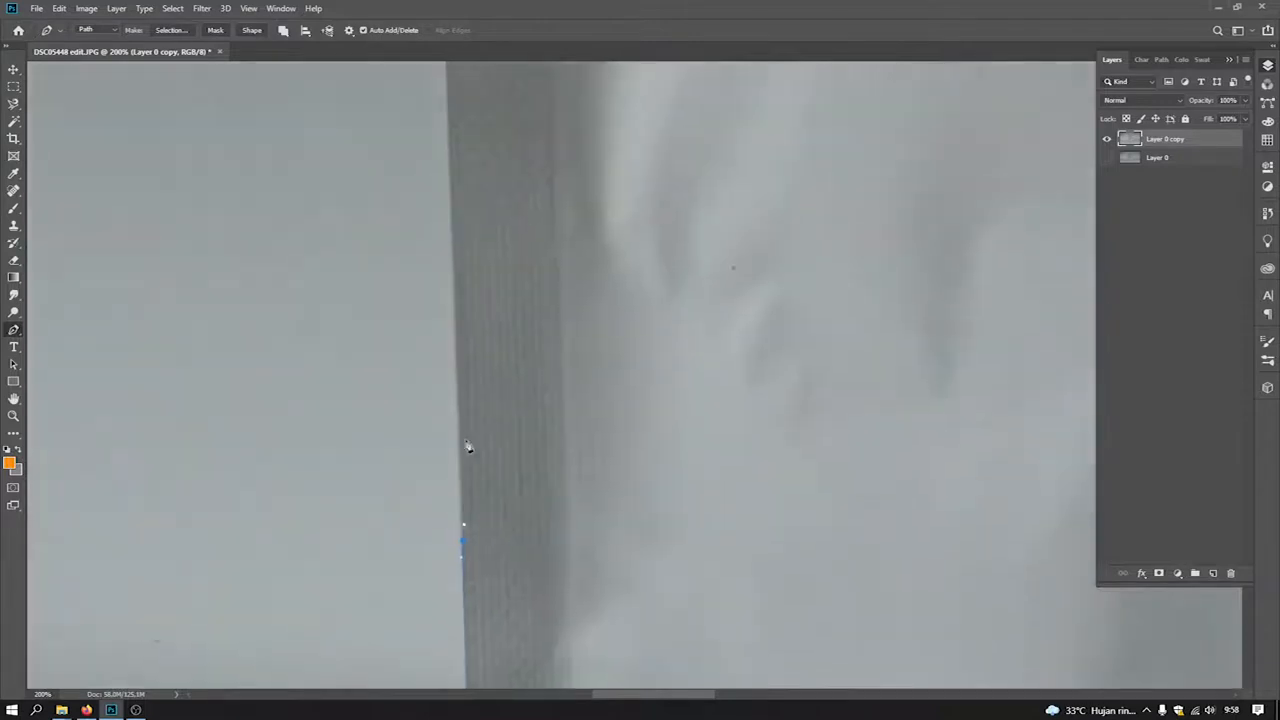
click(451, 234)
Continue the Pen path up the middle of the pouch's left edge, past the faint PACK imprint
drag(487, 207, 443, 397)
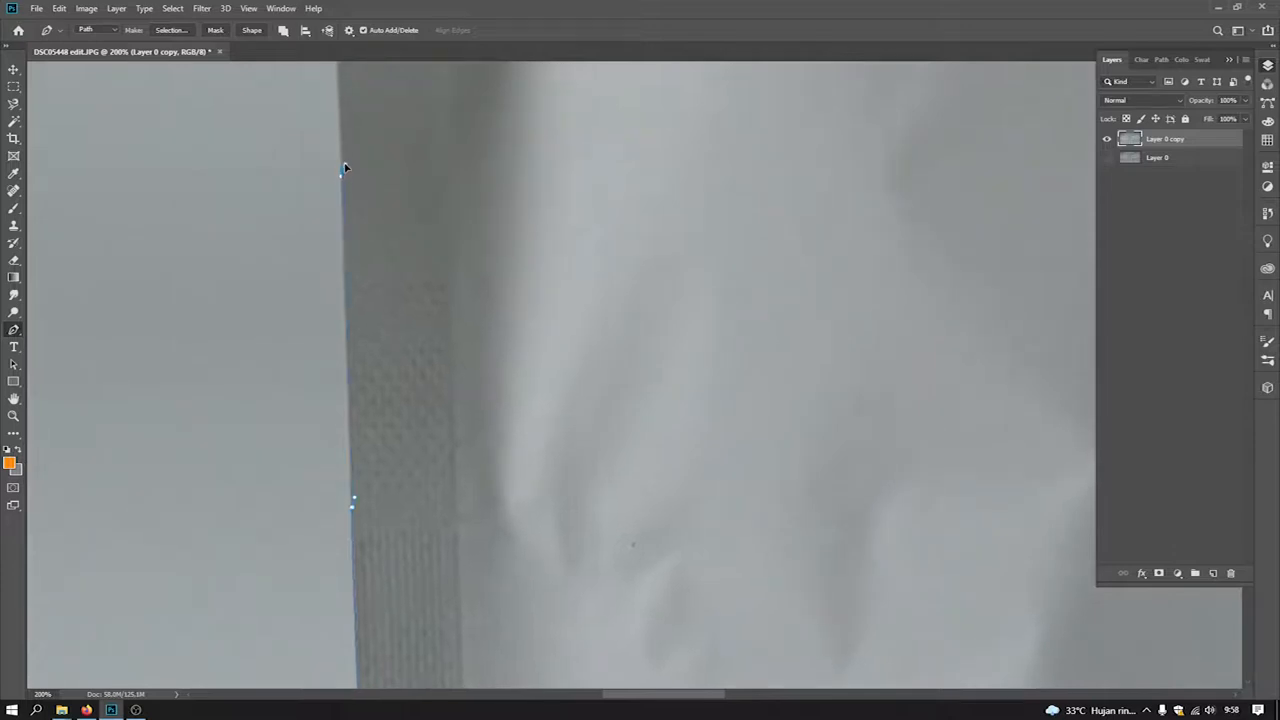
drag(344, 168, 428, 443)
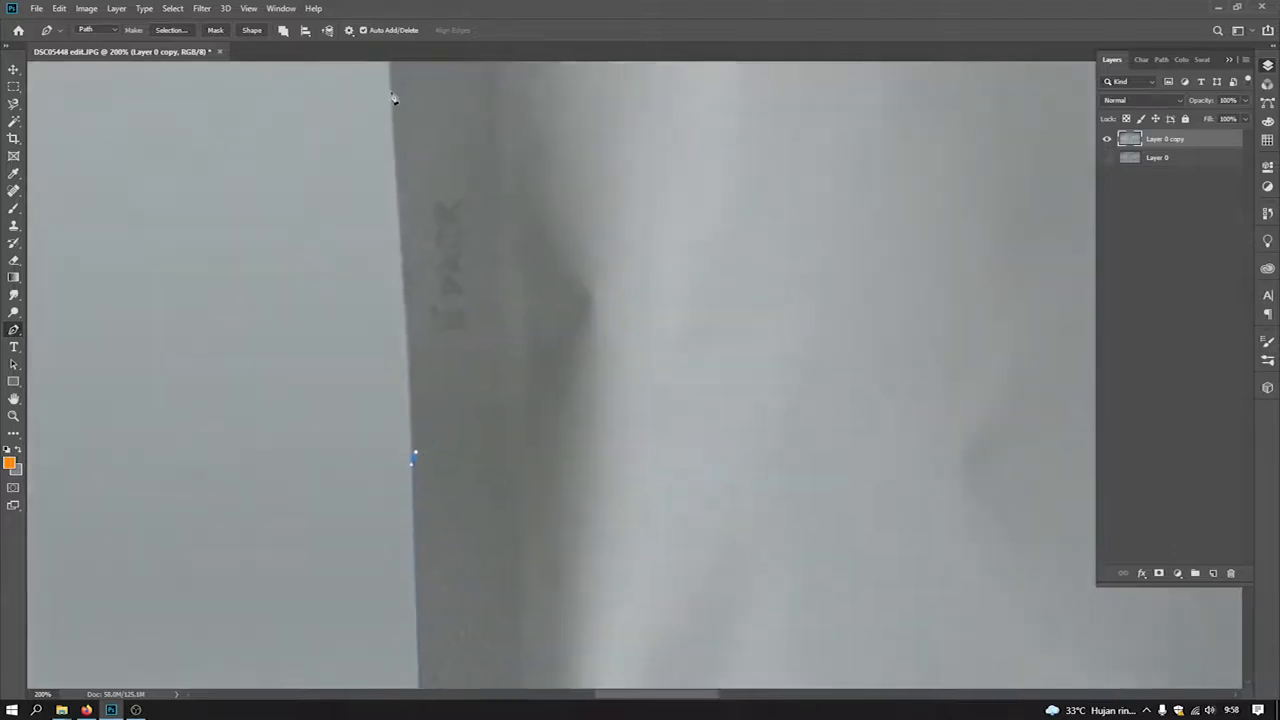
click(393, 97)
scroll(446, 220, up, 5)
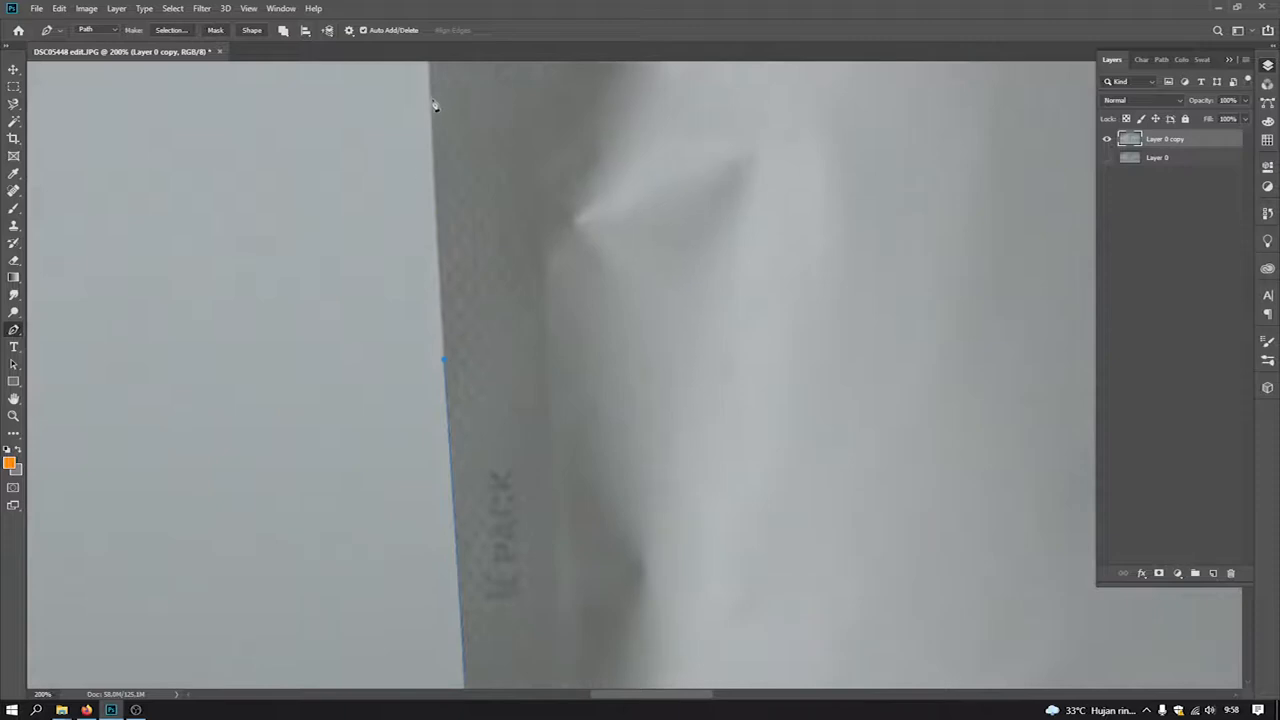
scroll(450, 270, up, 3)
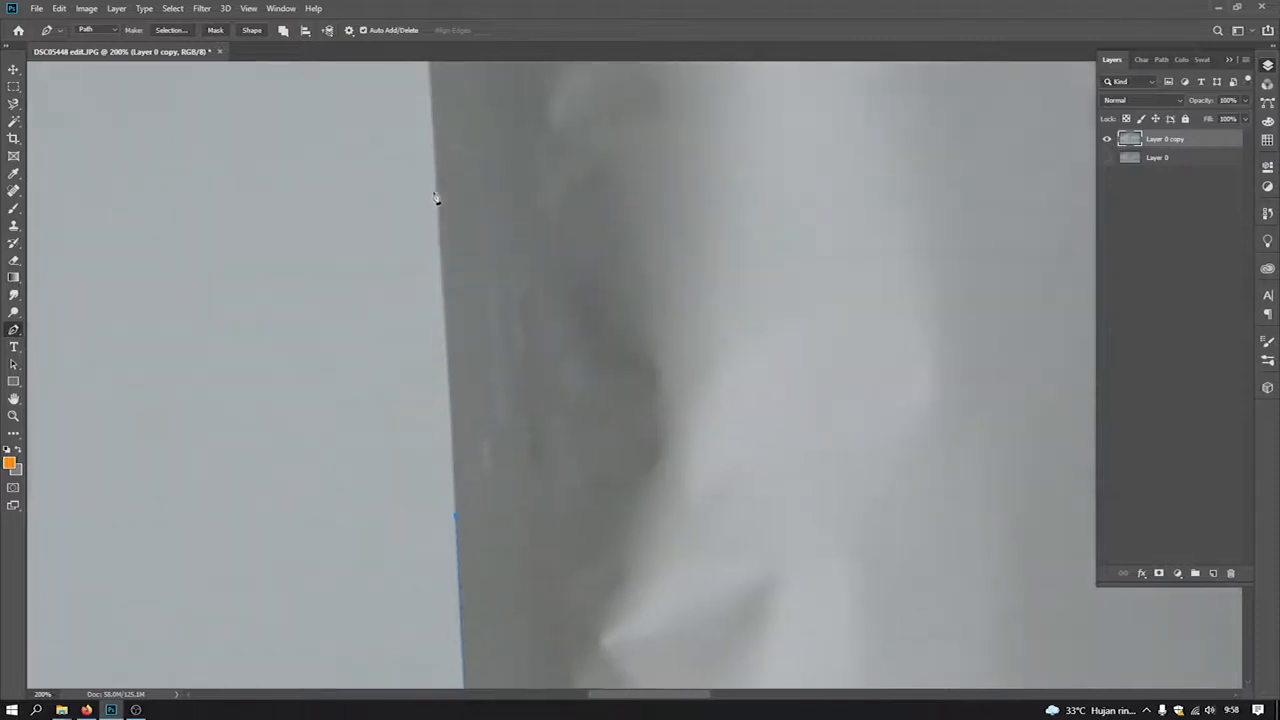
scroll(450, 300, up, 2)
click(438, 275)
Extend the path along the upper left edge to the base of the tear notch, following its slight bend
scroll(455, 280, up, 6)
click(427, 278)
drag(426, 268, 424, 580)
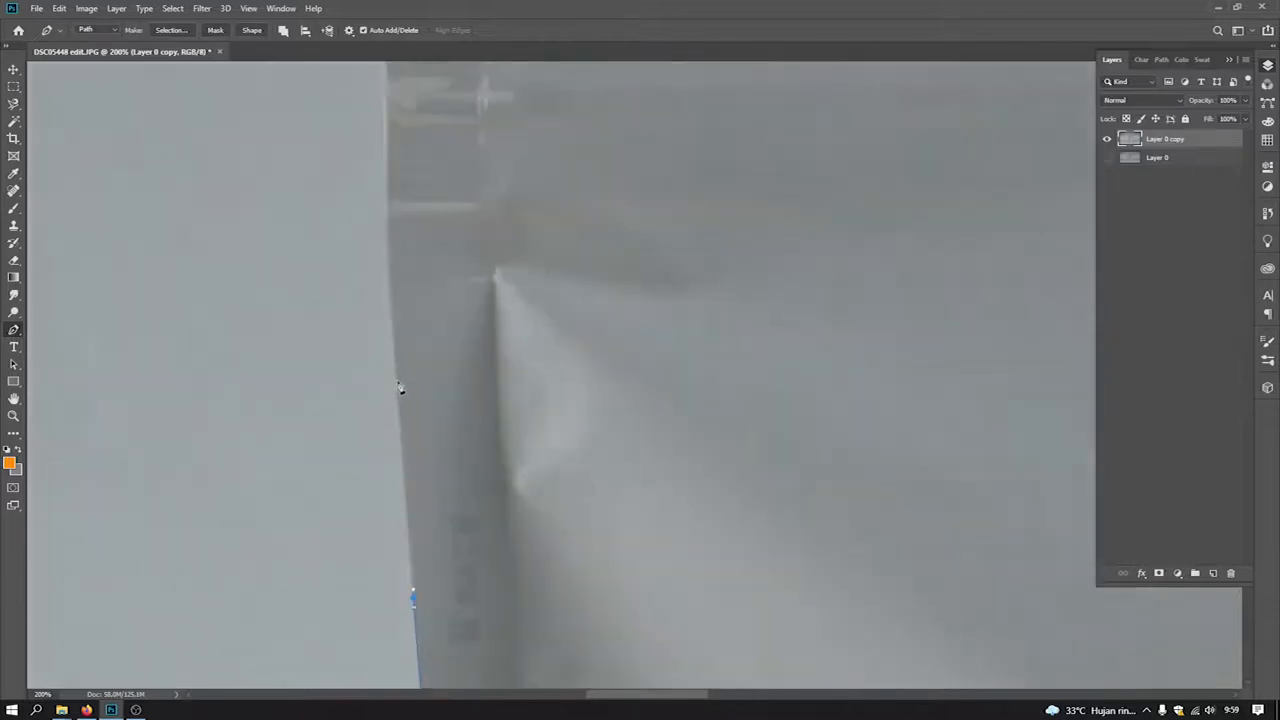
click(395, 377)
scroll(396, 374, up, 4)
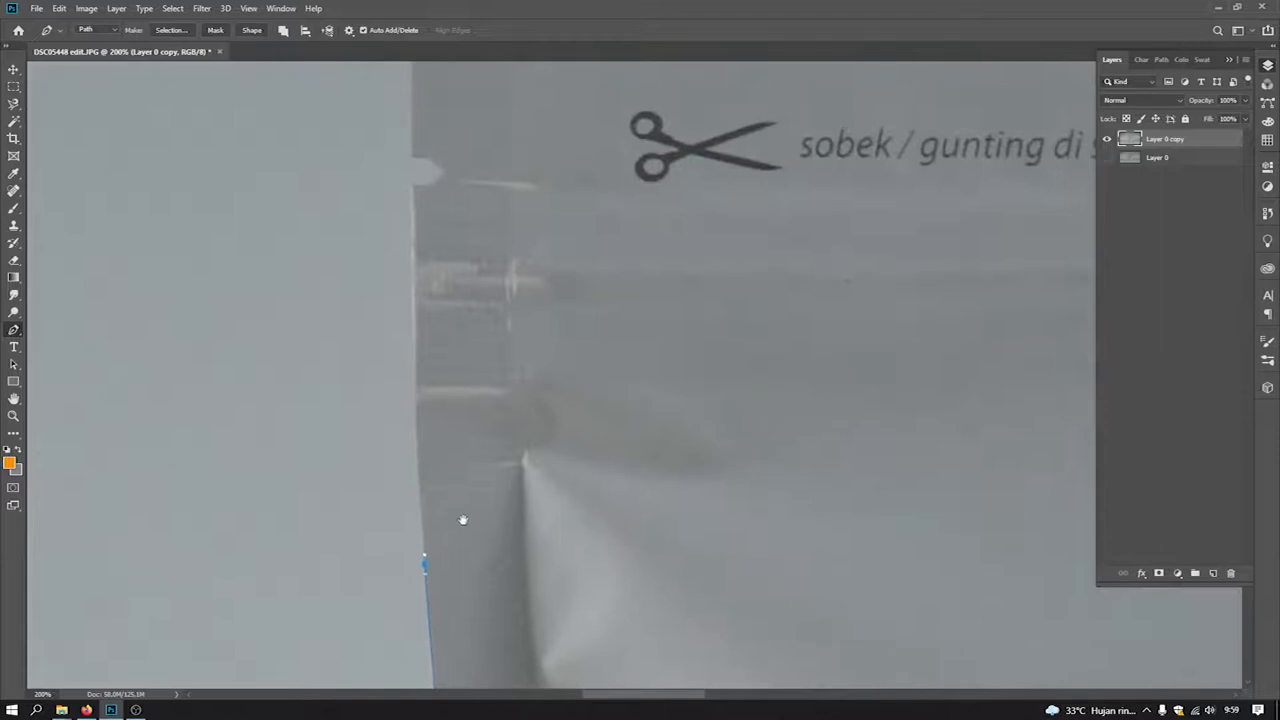
drag(413, 372, 412, 338)
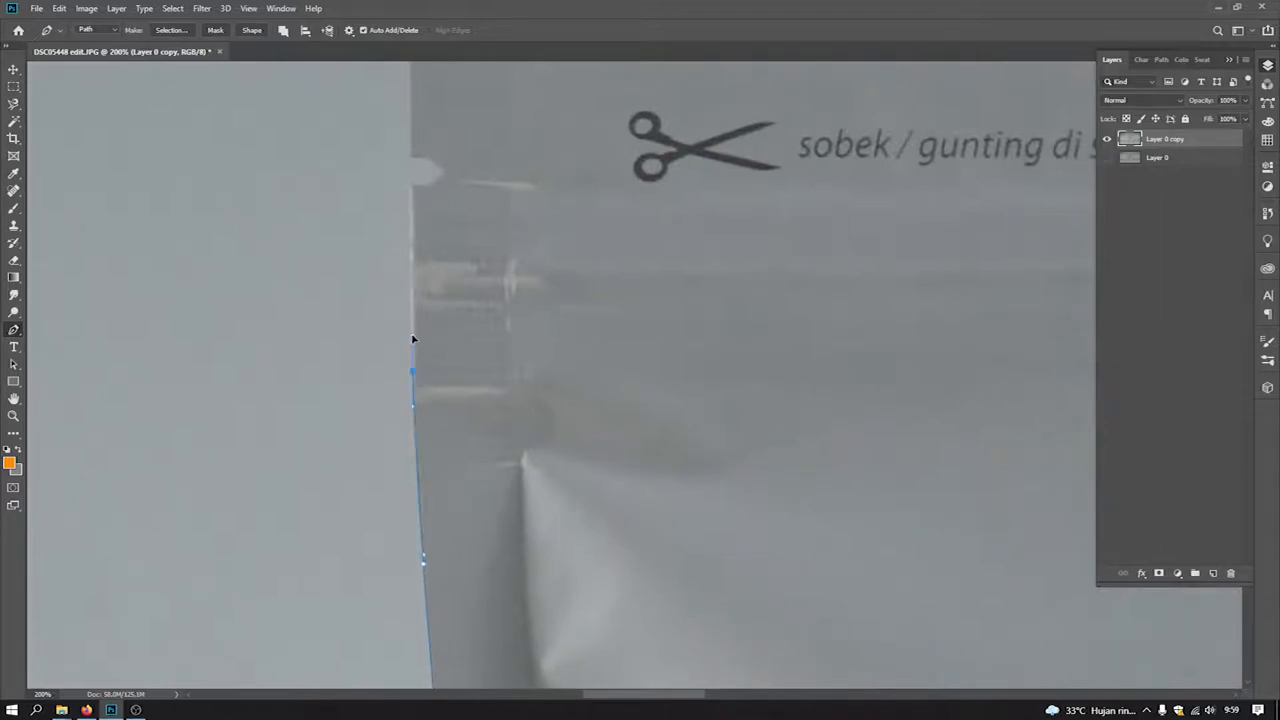
drag(412, 243, 411, 231)
key(ctrl+z)
click(410, 232)
drag(412, 193, 459, 465)
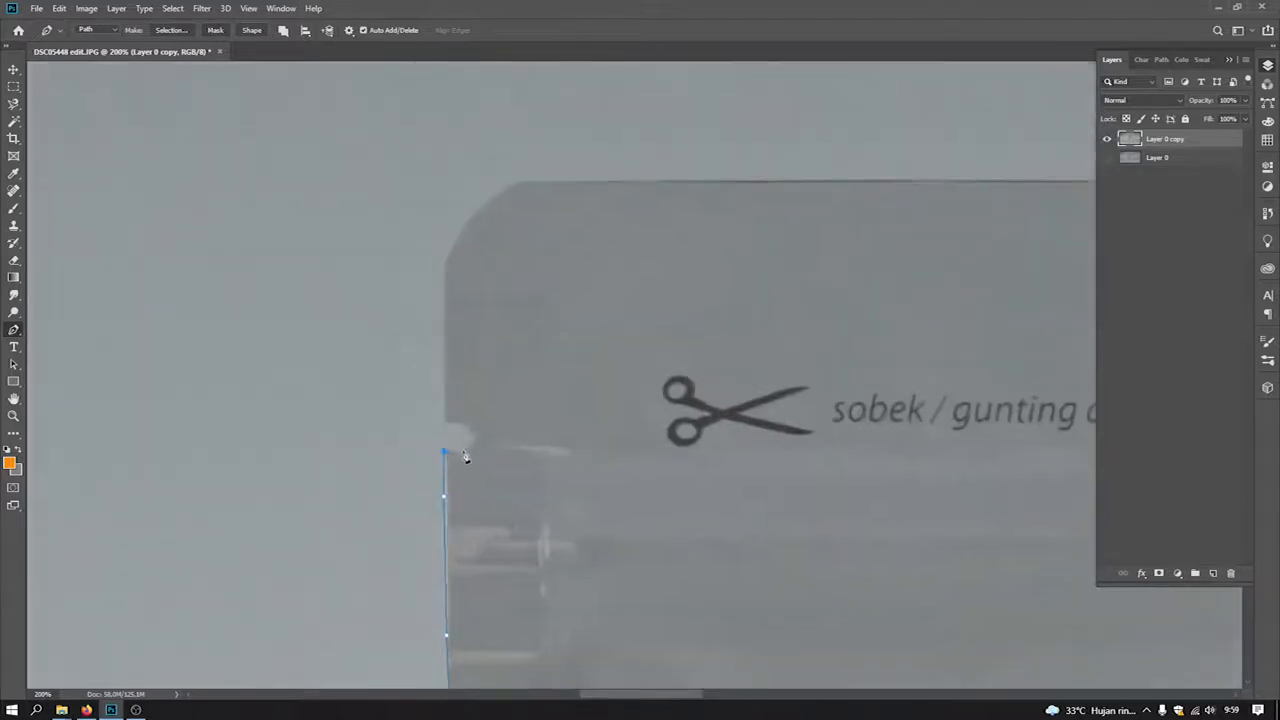
Trace the pouch's left tear notch with path anchors around its pointed tip and back to the side edge
click(461, 451)
drag(489, 433, 598, 470)
scroll(628, 456, up, 3)
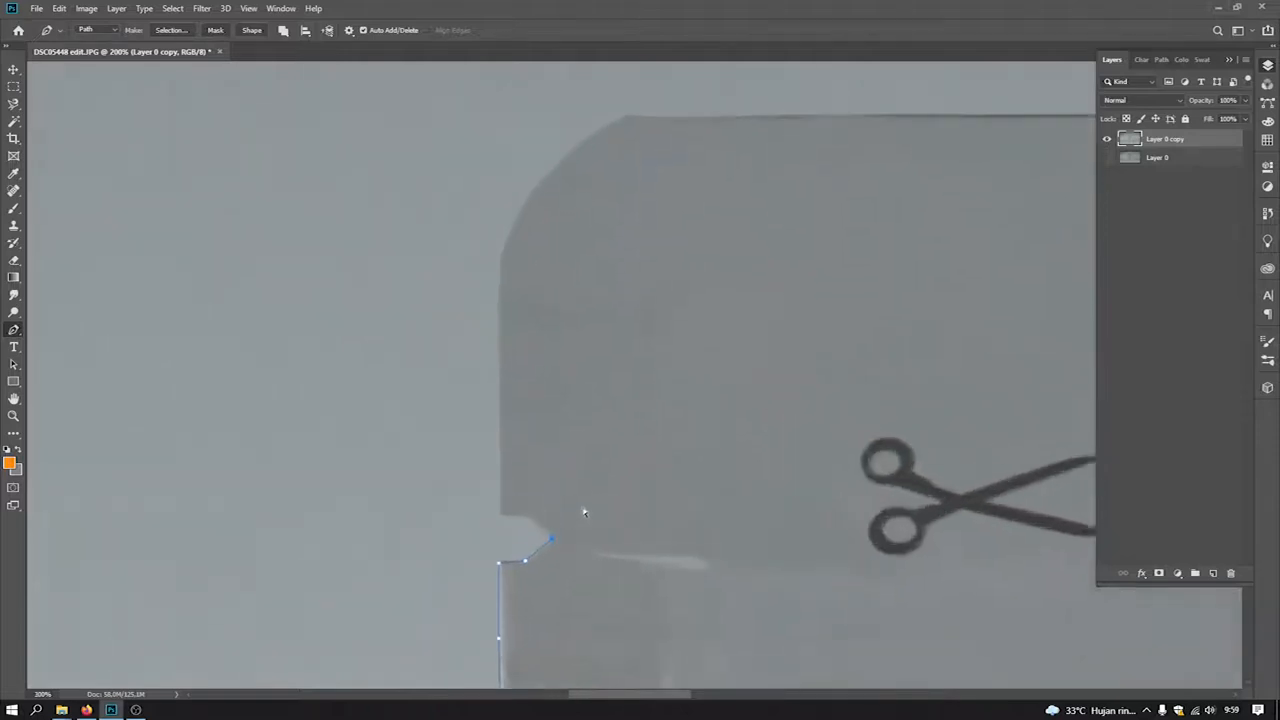
drag(556, 583, 561, 539)
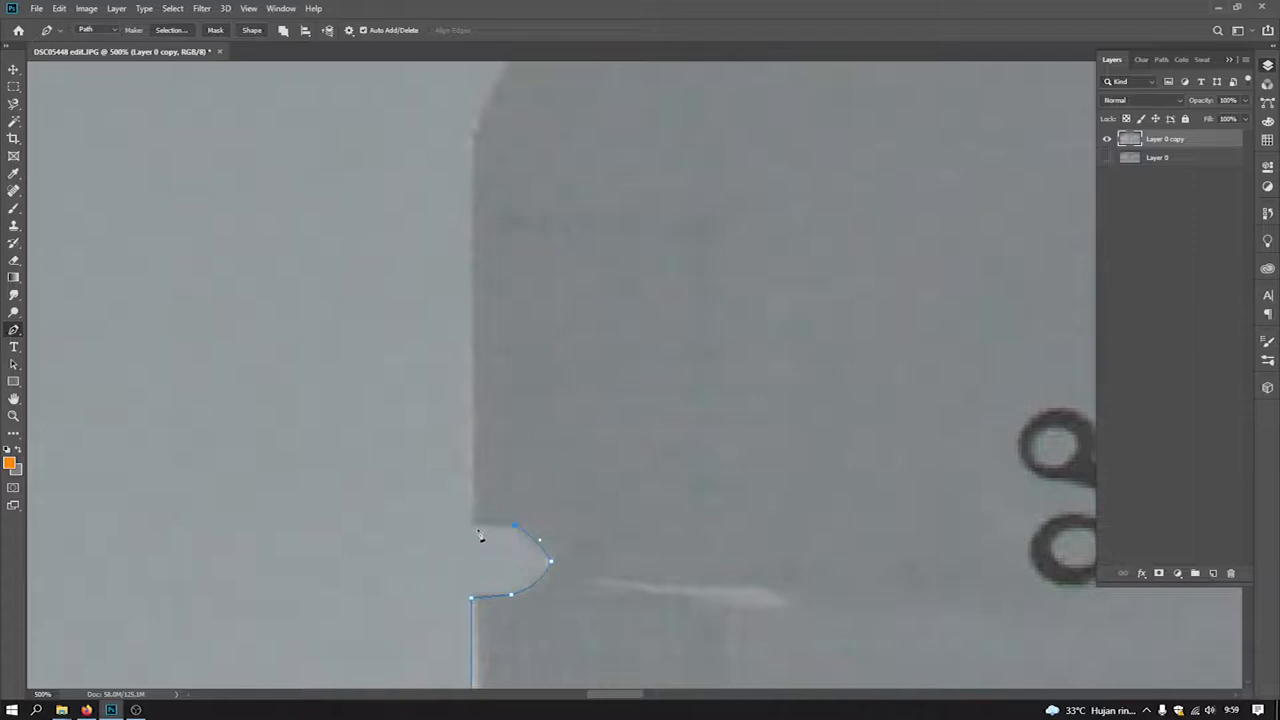
drag(483, 503, 487, 599)
Continue the path above the left tear notch and curve it around the pouch's rounded upper-left corner
drag(478, 241, 484, 197)
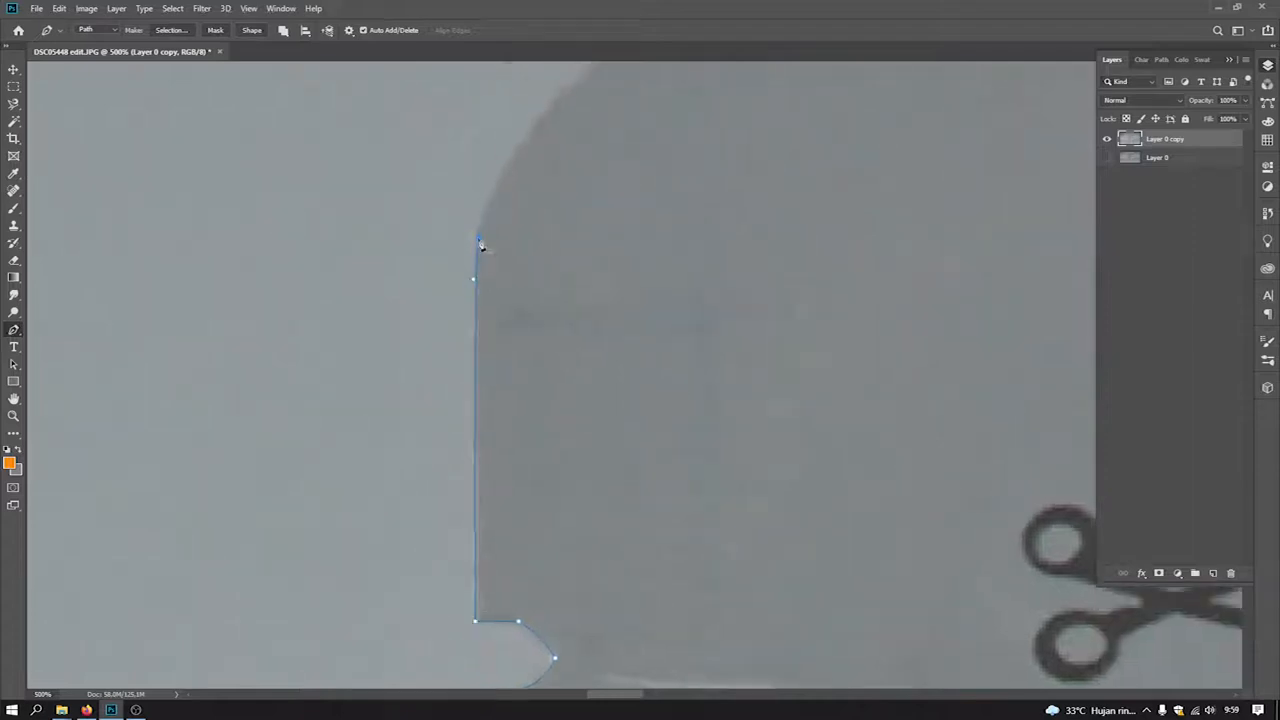
key(ctrl+minus)
drag(634, 288, 510, 524)
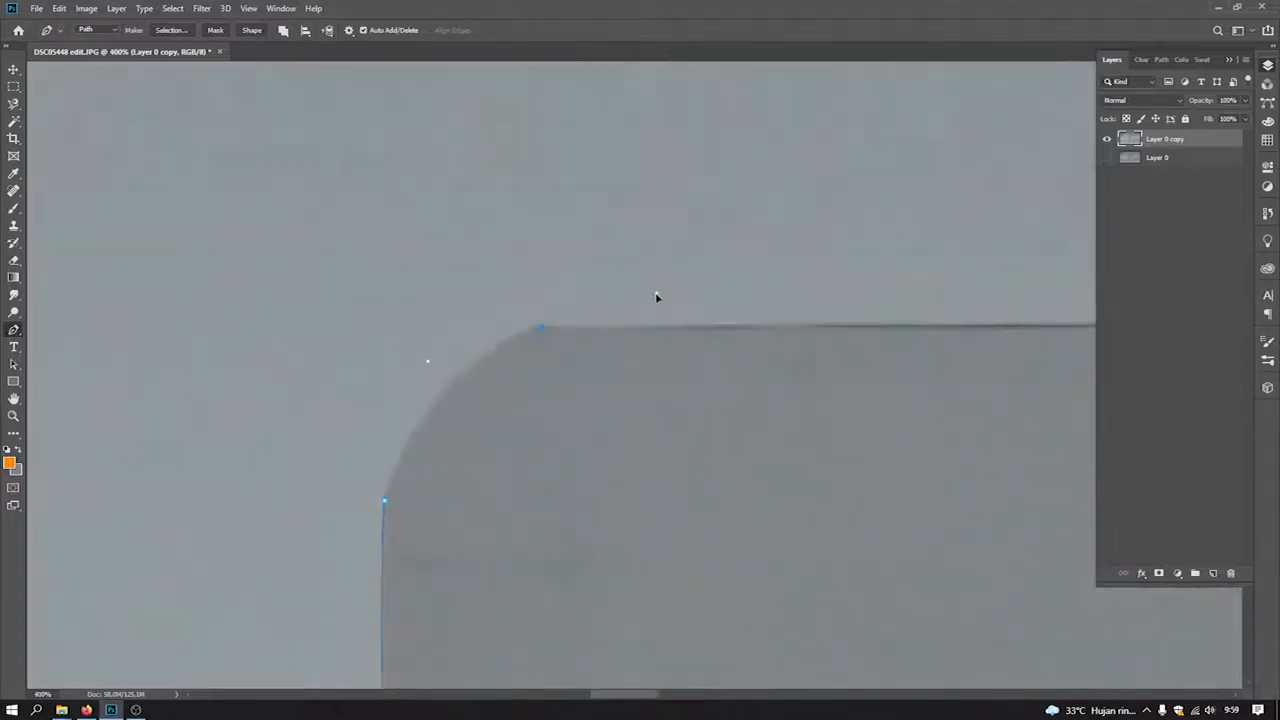
drag(657, 298, 657, 295)
drag(830, 386, 609, 415)
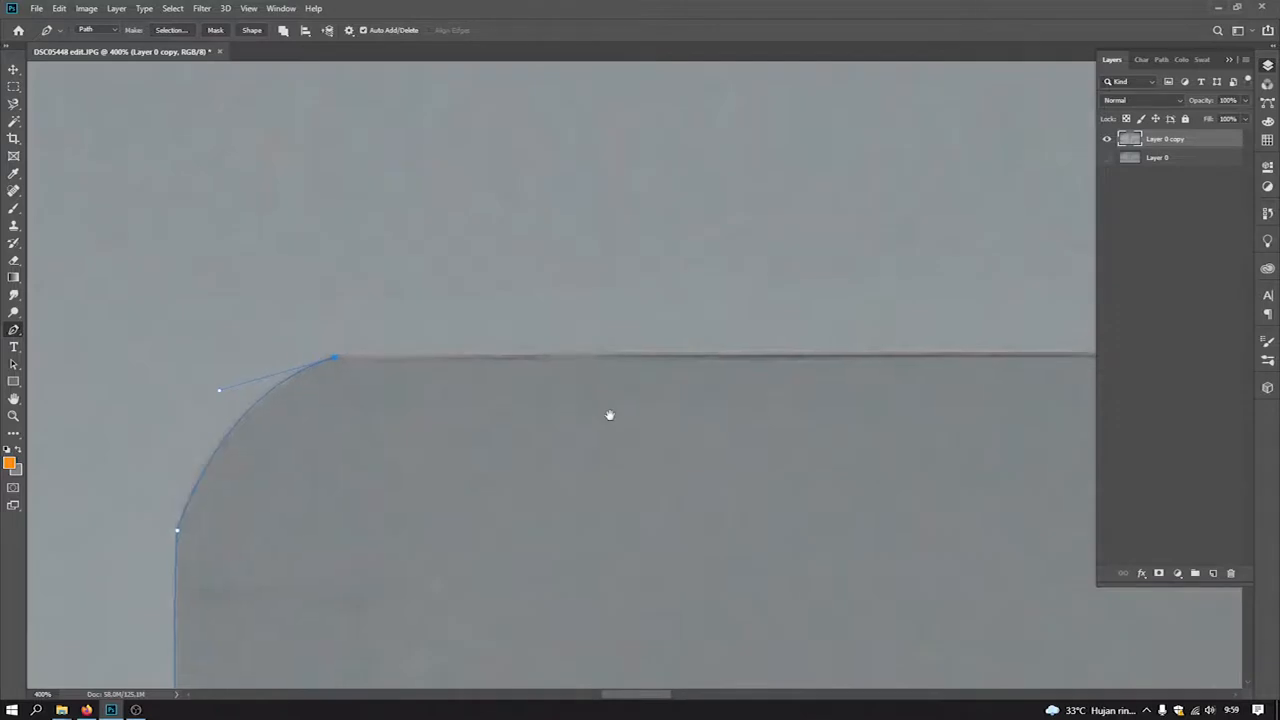
Place path anchors along the pouch's top edge, from the upper-left corner past its middle
click(771, 356)
drag(774, 363, 266, 368)
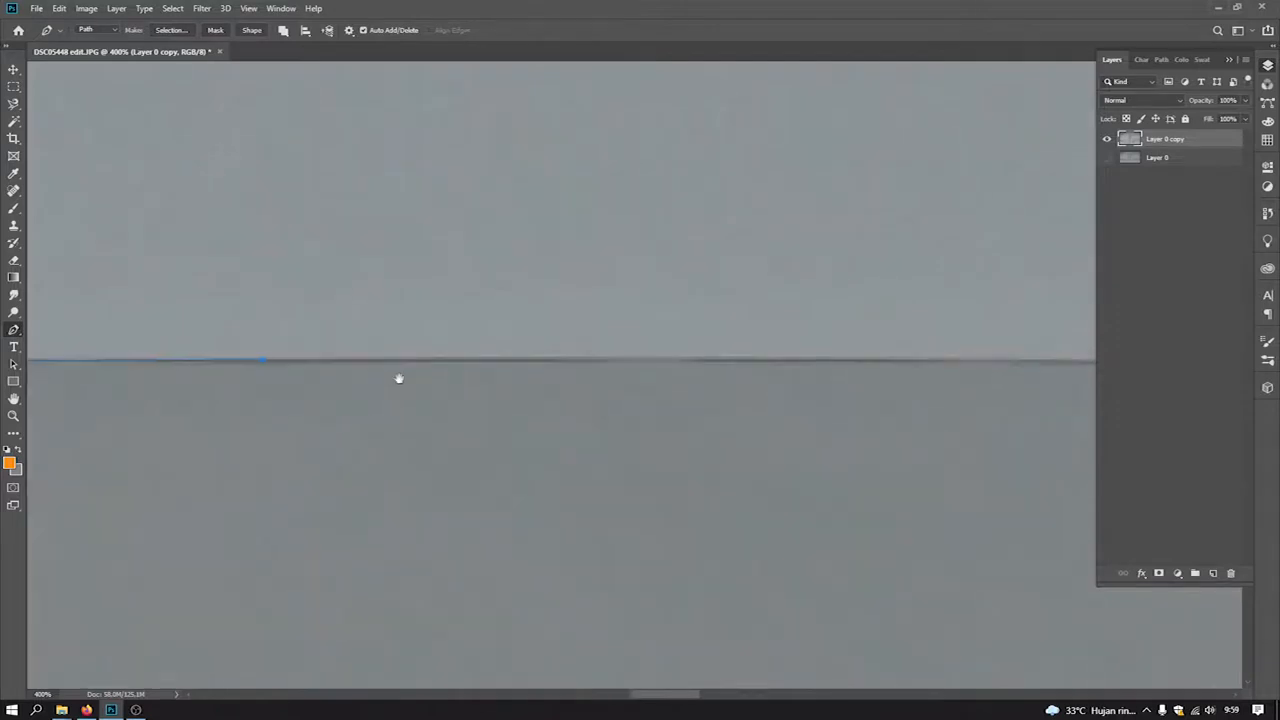
click(832, 363)
drag(833, 366, 483, 380)
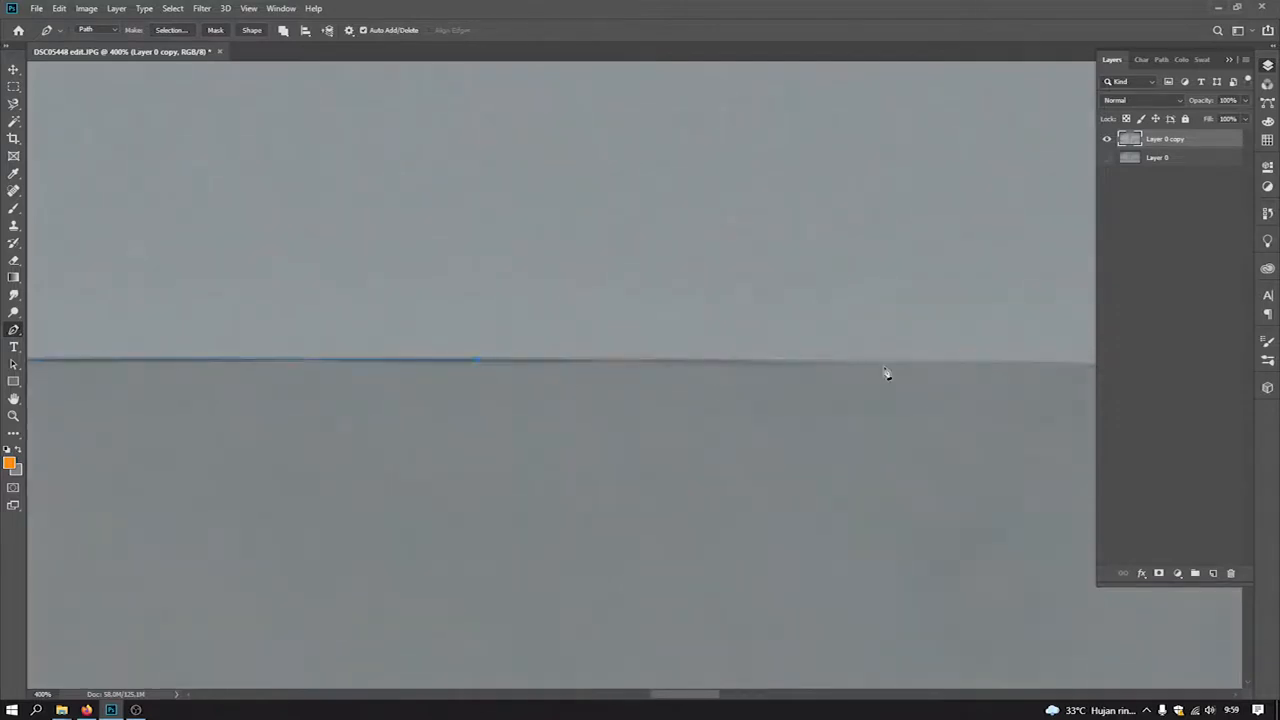
click(893, 369)
drag(893, 369, 240, 380)
click(830, 360)
drag(830, 362, 257, 378)
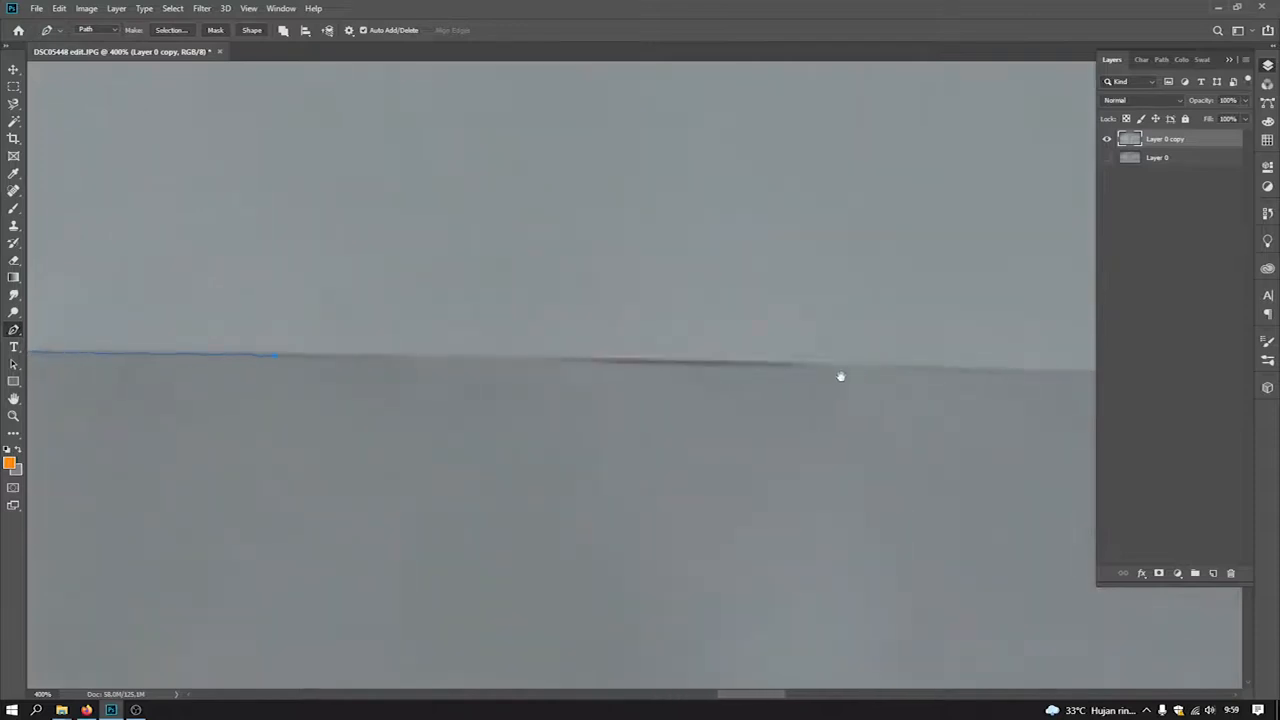
click(830, 369)
key(ctrl+z)
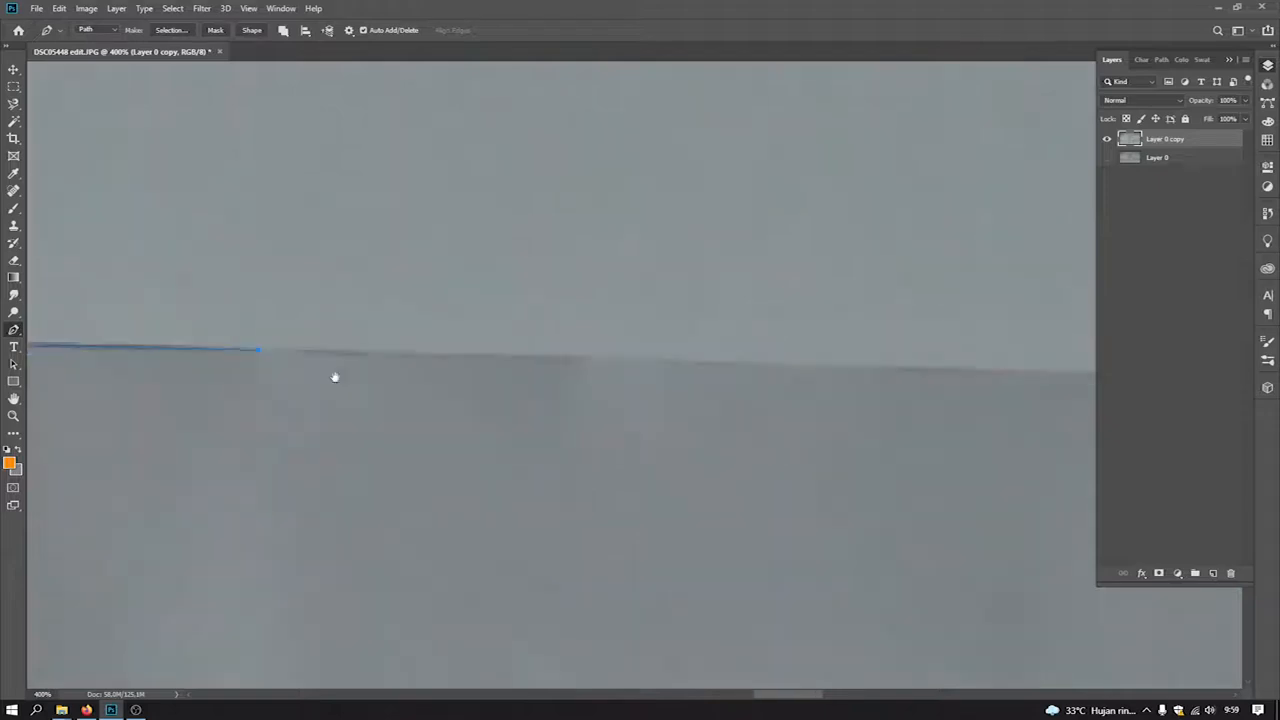
click(763, 362)
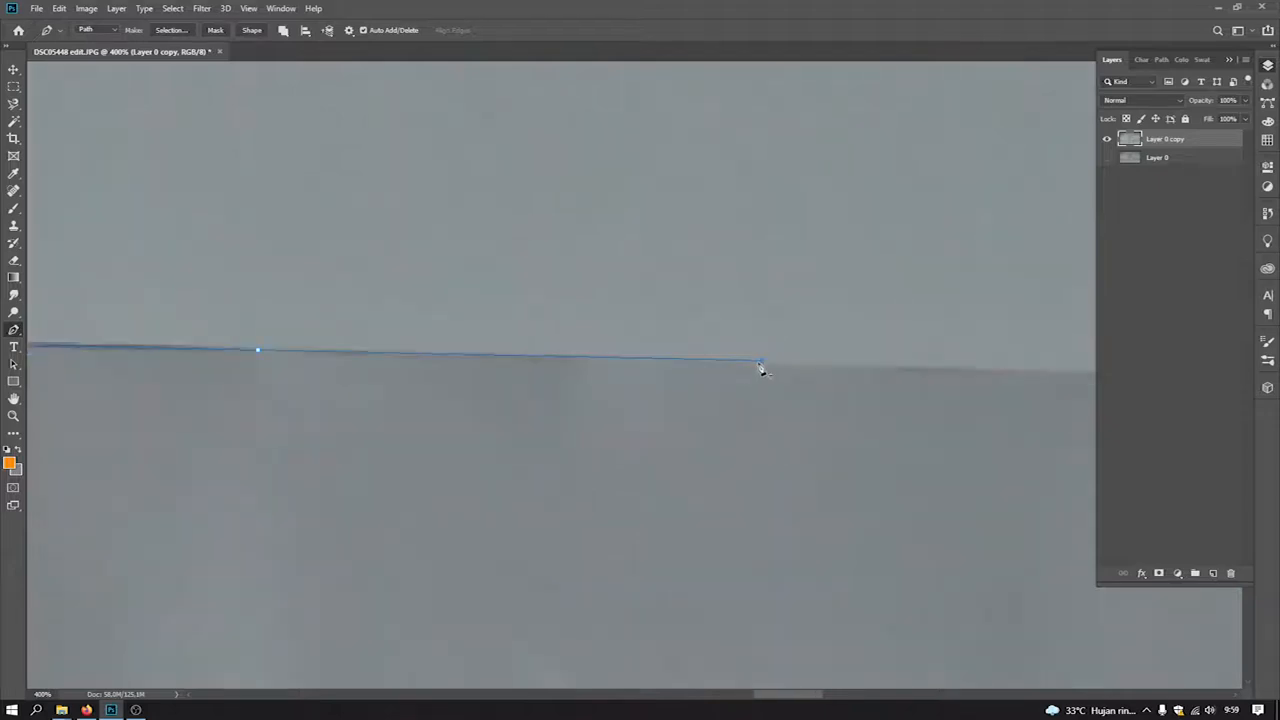
key(z)
key(ctrl+z)
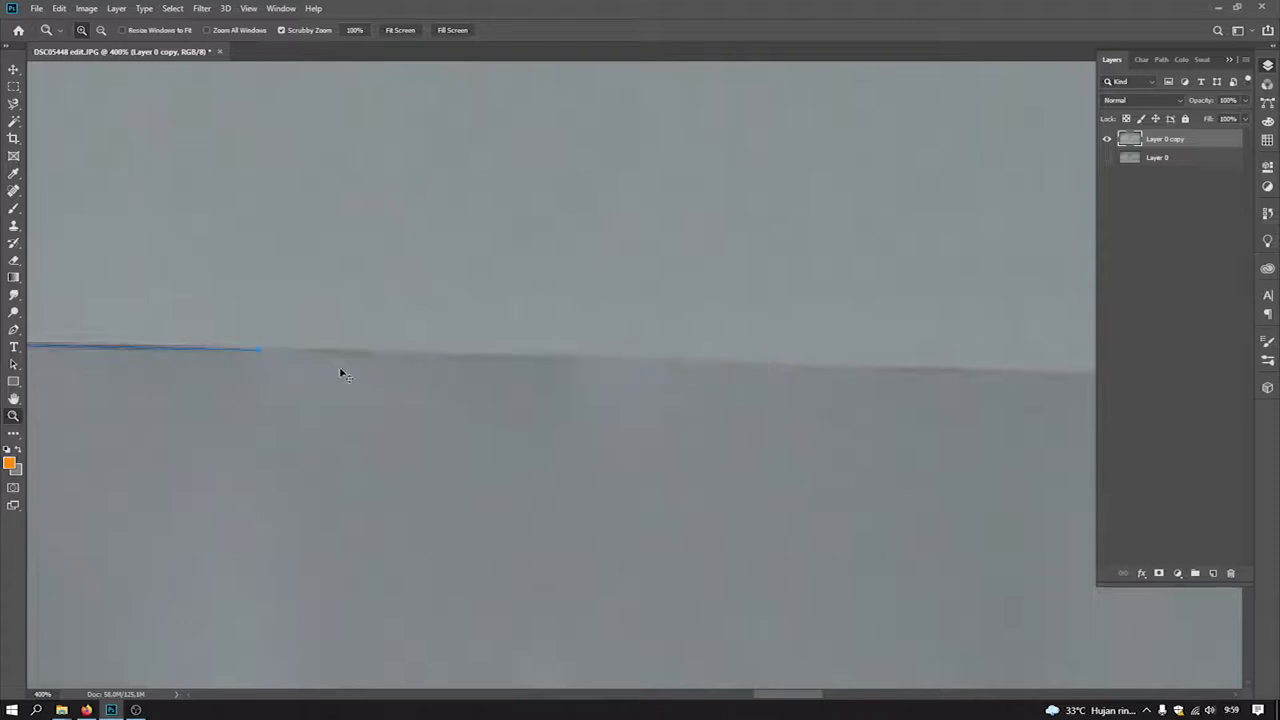
key(p)
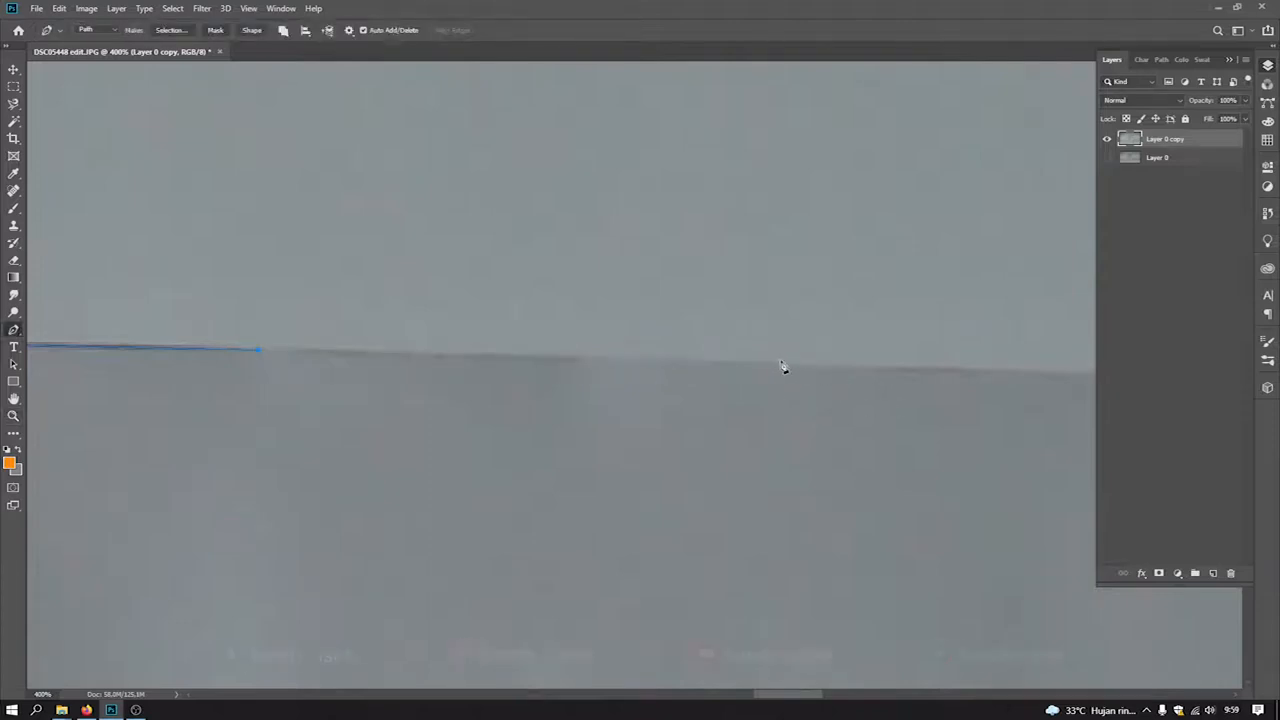
Extend the path along the remaining right part of the pouch's top edge toward the upper-right corner
click(789, 369)
drag(791, 369, 526, 383)
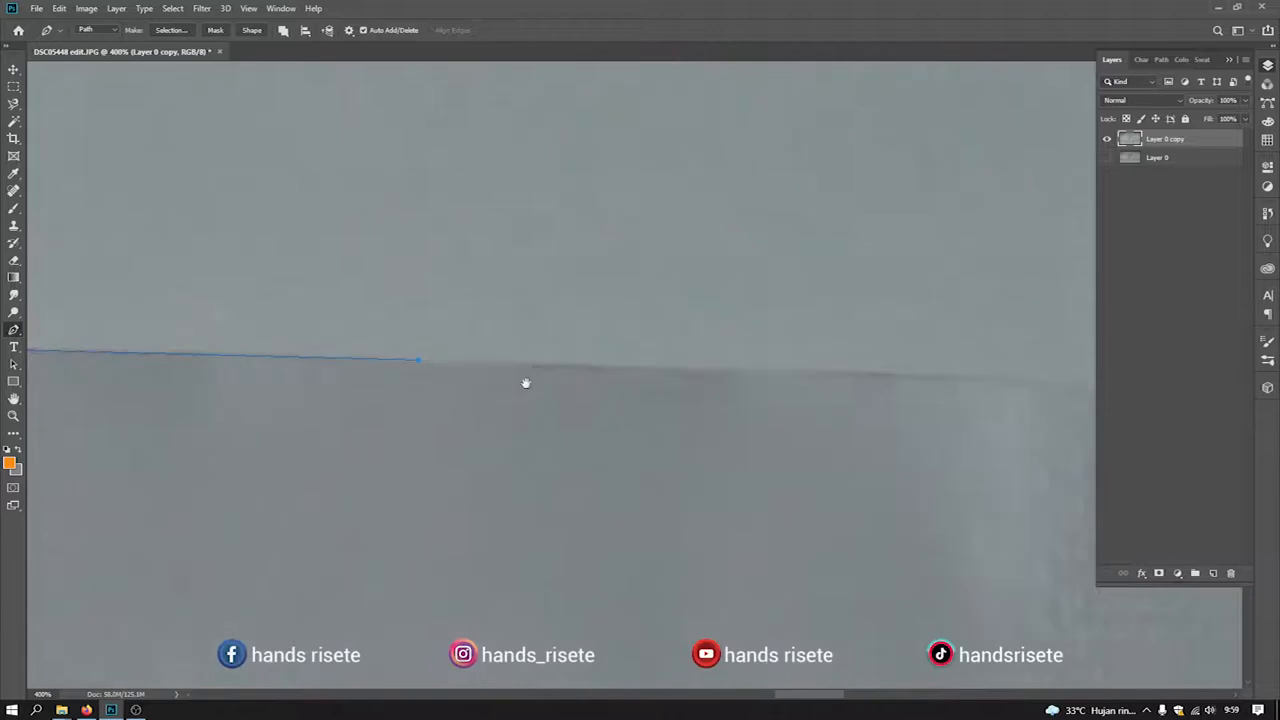
click(877, 380)
drag(878, 379, 553, 345)
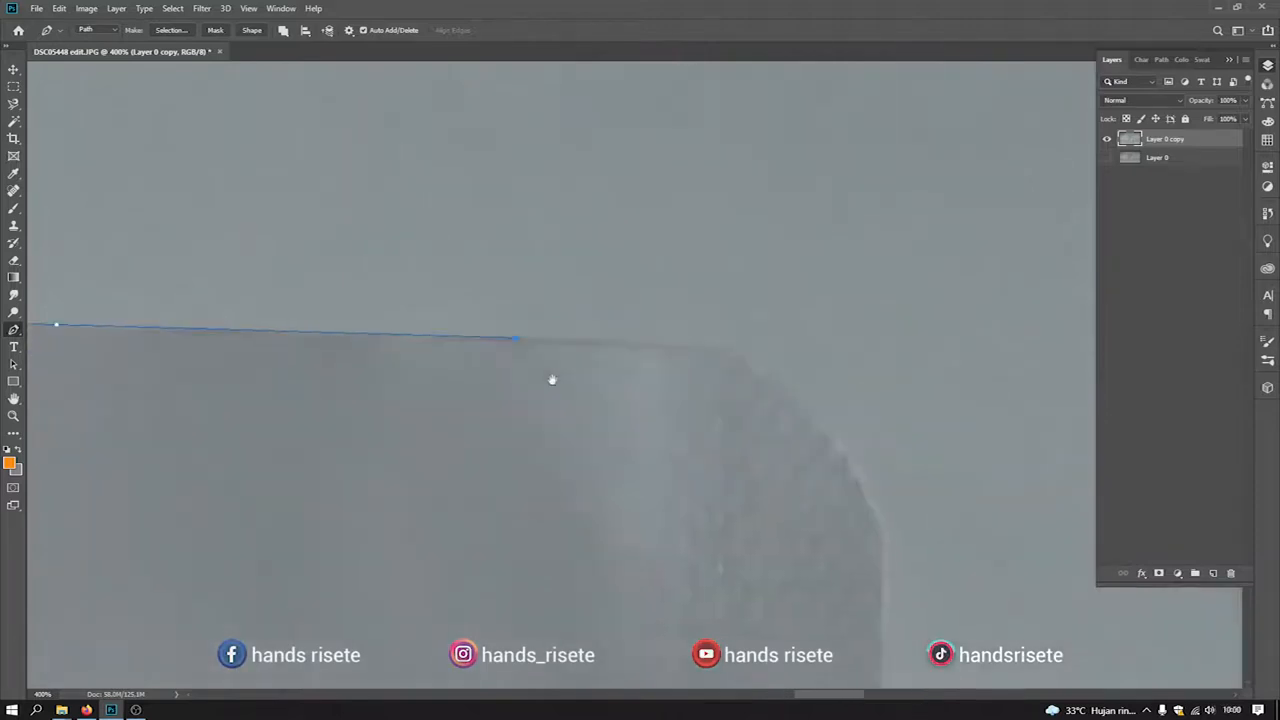
Curve the path around the pouch's rounded upper-right corner down to the straight side edge
click(703, 349)
drag(883, 528, 901, 596)
drag(930, 658, 950, 688)
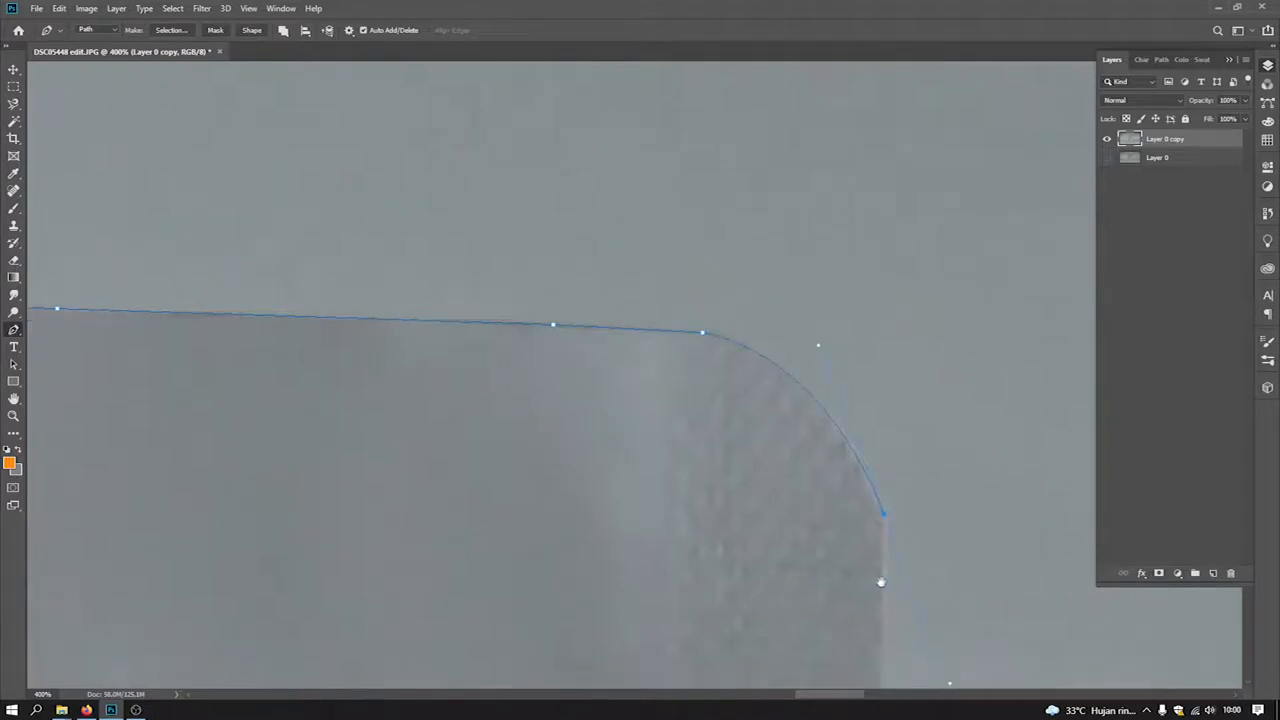
Continue the path down the pouch's straight upper-right side edge and around the right tear notch
drag(879, 581, 818, 338)
scroll(831, 349, down, 3)
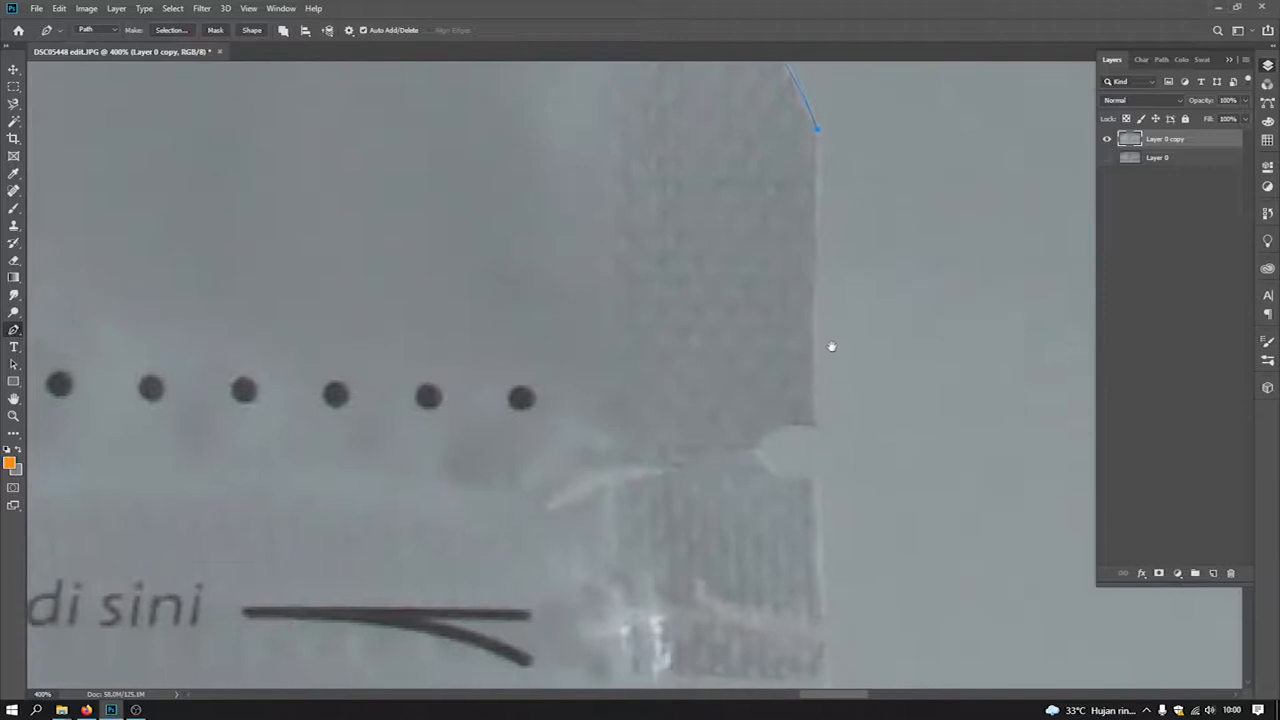
drag(813, 424, 816, 450)
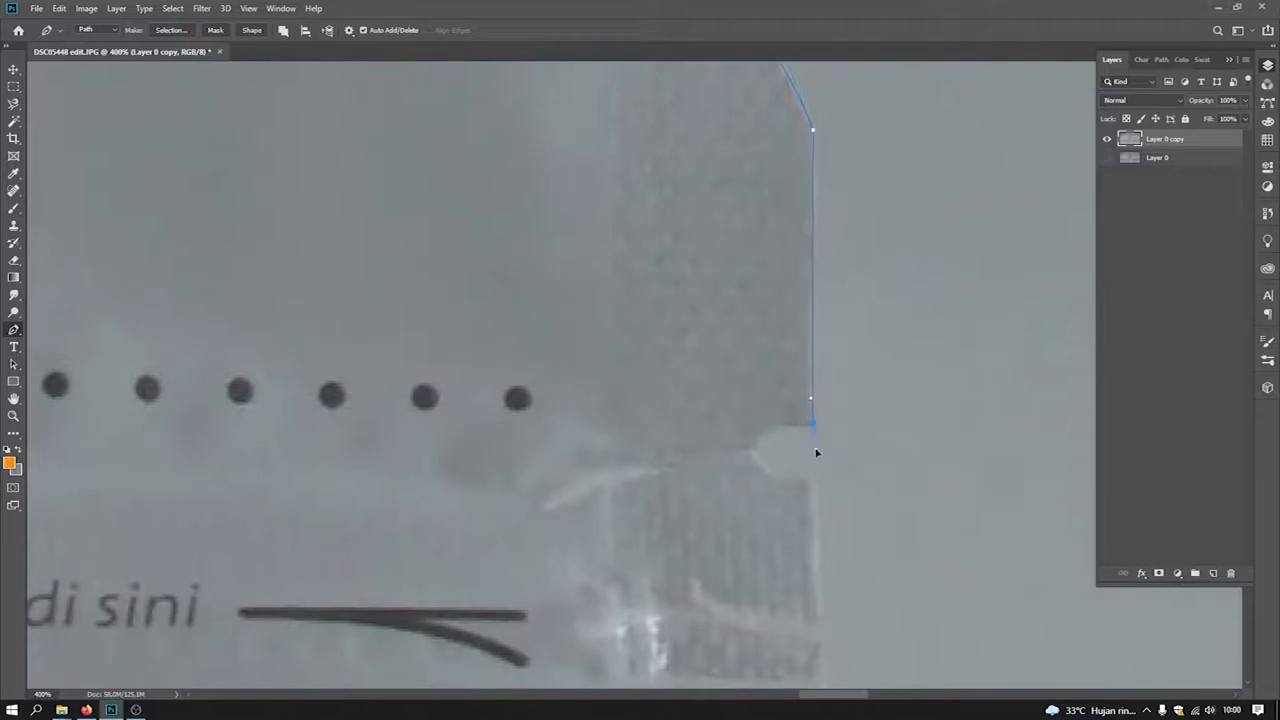
alt+click(754, 452)
click(813, 479)
Extend the path from below the right tear notch along the ridged zip-seal section of the right edge
drag(829, 491, 792, 214)
click(786, 294)
drag(795, 502, 791, 529)
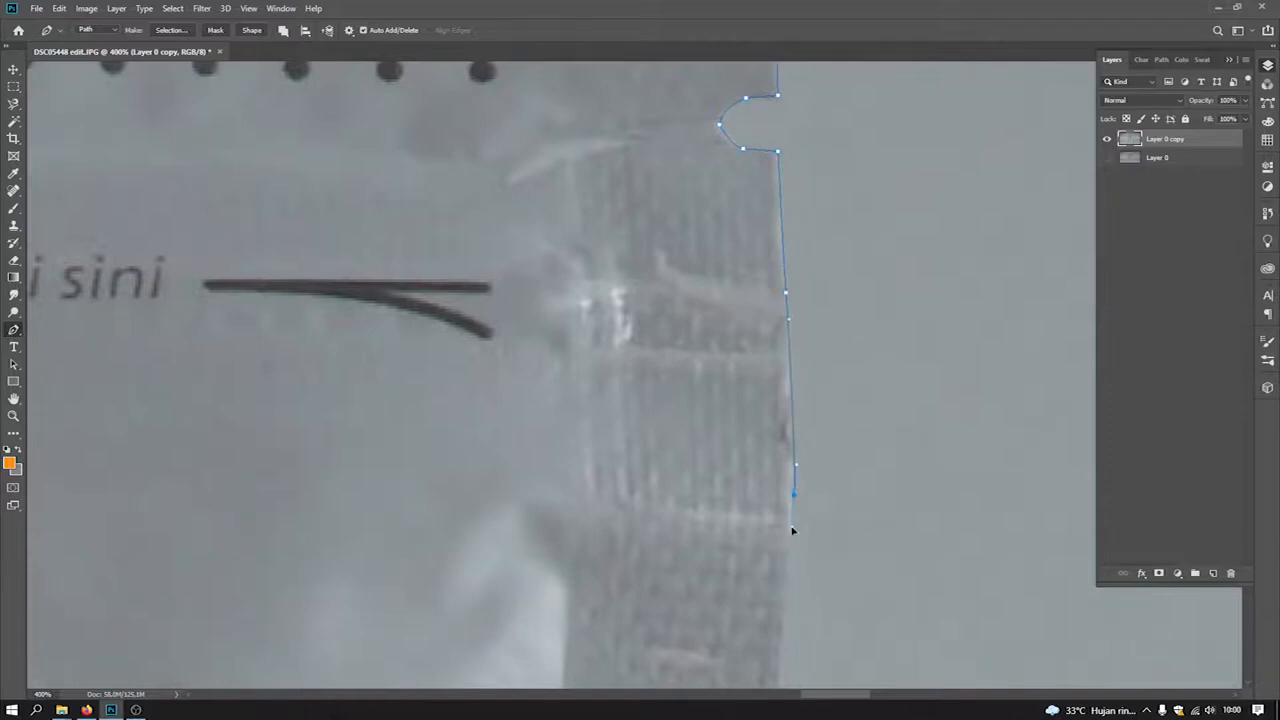
scroll(791, 400, down, 5)
click(767, 442)
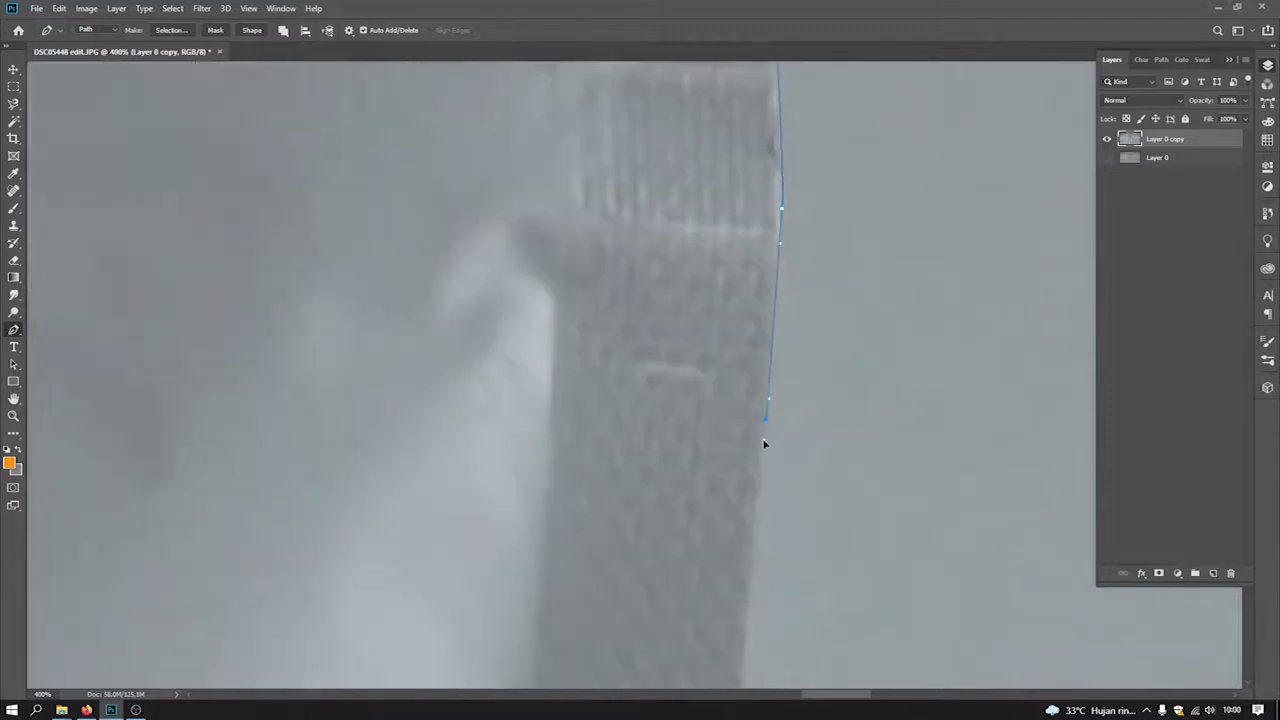
Place path anchors along the right edge beside the embossed lettering in the side seal
scroll(768, 400, down, 5)
click(730, 476)
scroll(728, 480, down, 5)
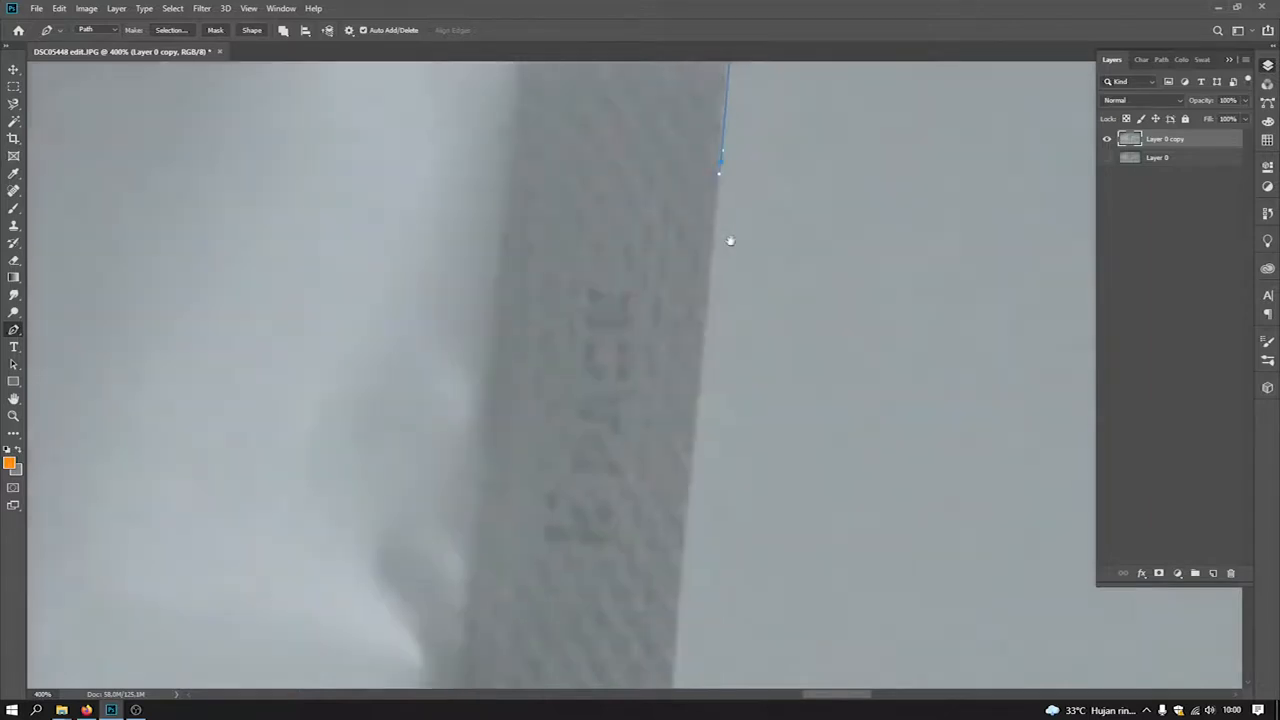
click(687, 519)
scroll(728, 220, down, 5)
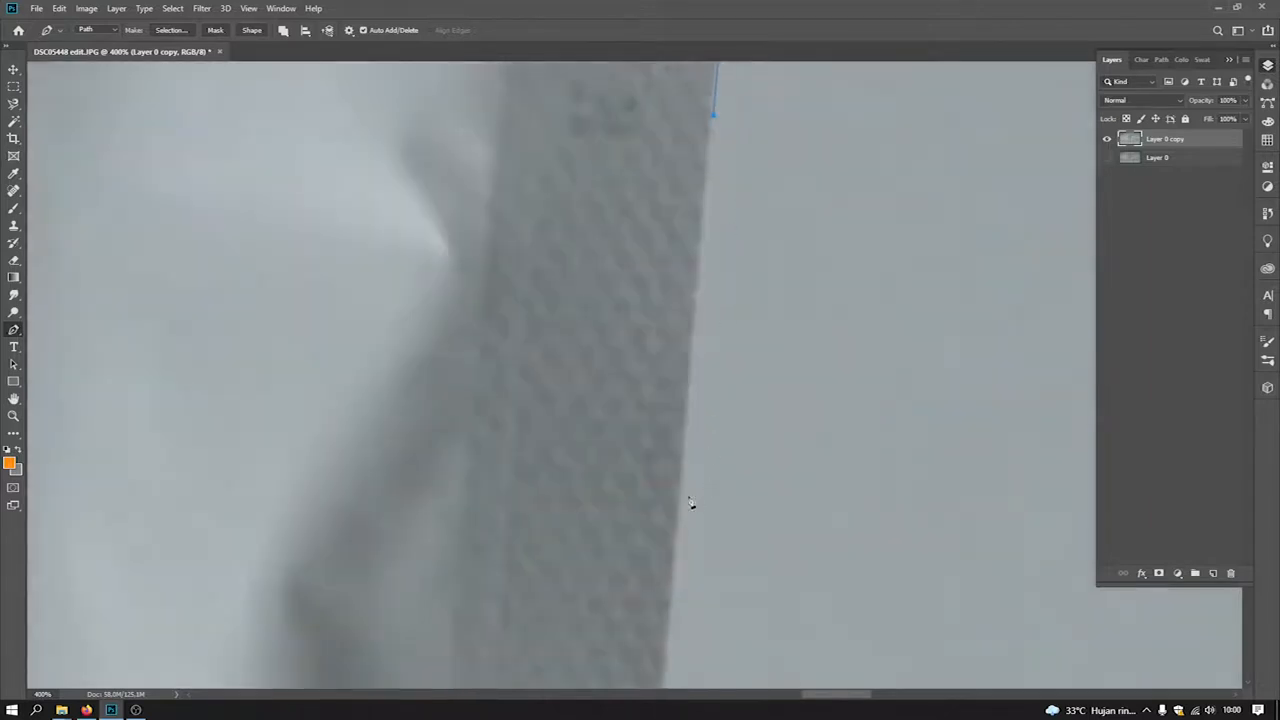
click(683, 500)
Continue the path down the middle stretch of the pouch's slanted right edge, below the embossed lettering
scroll(745, 236, down, 5)
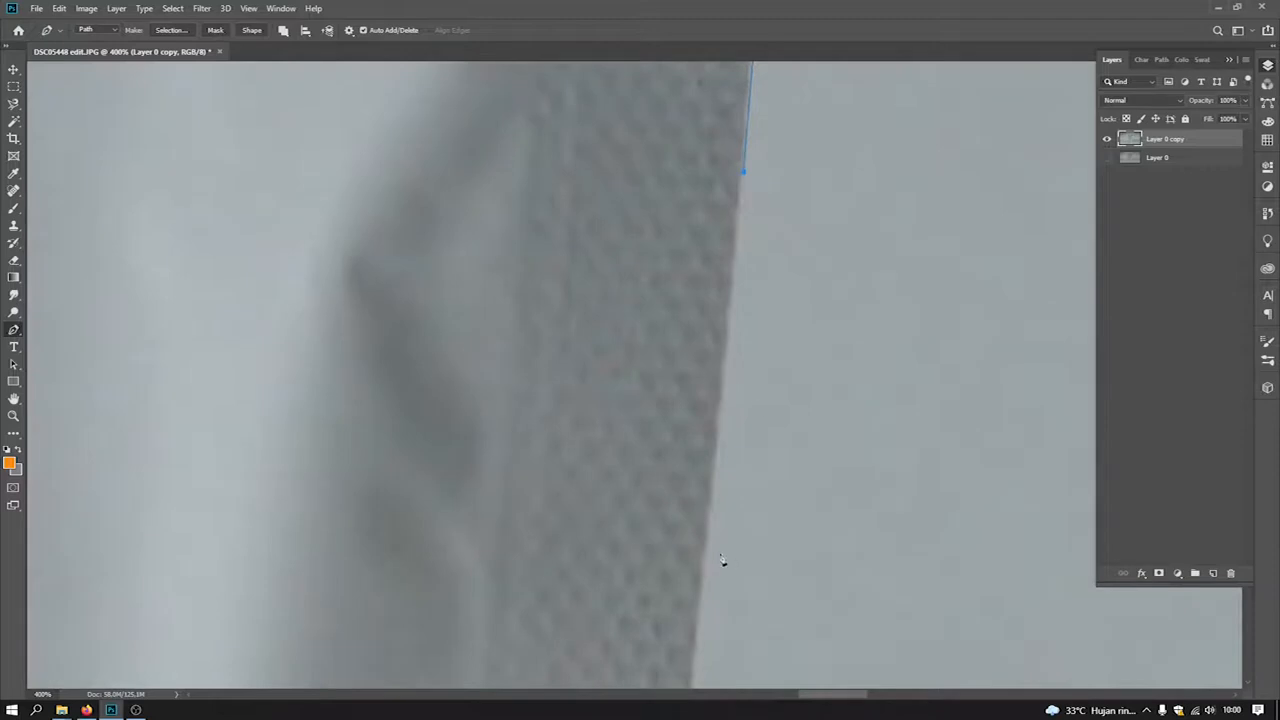
click(710, 556)
scroll(740, 246, down, 5)
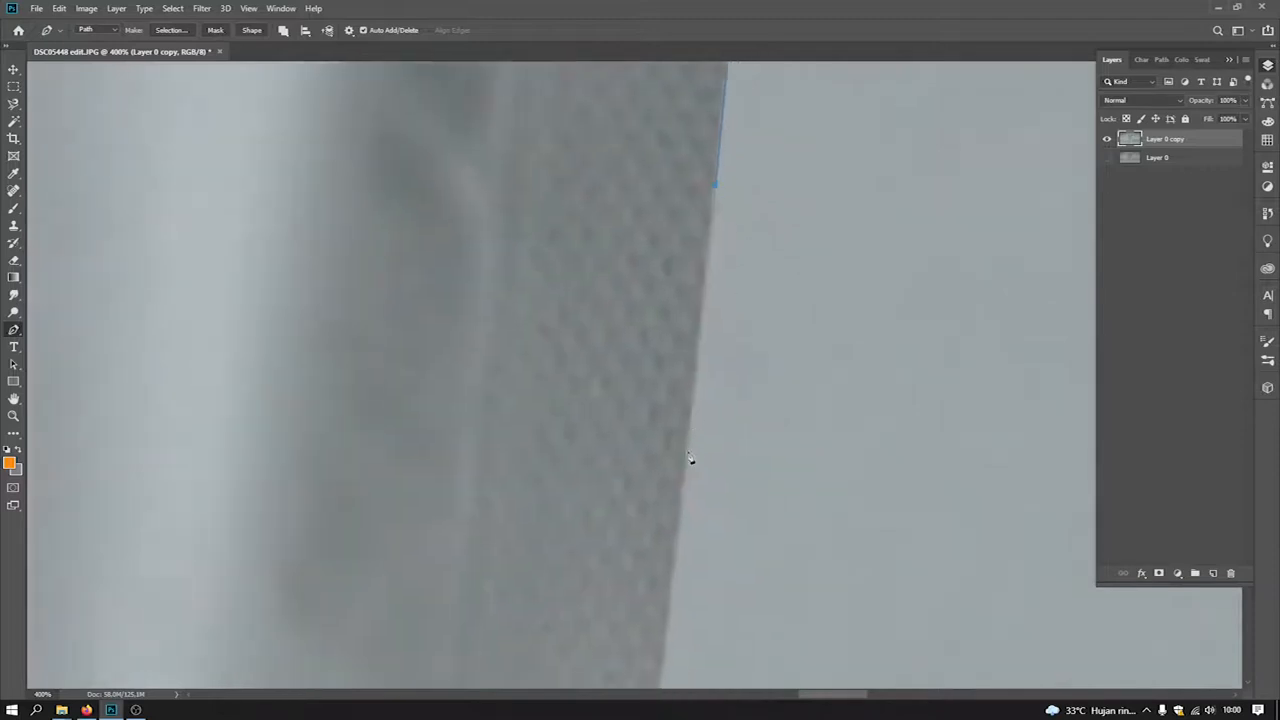
click(683, 522)
scroll(731, 55, down, 5)
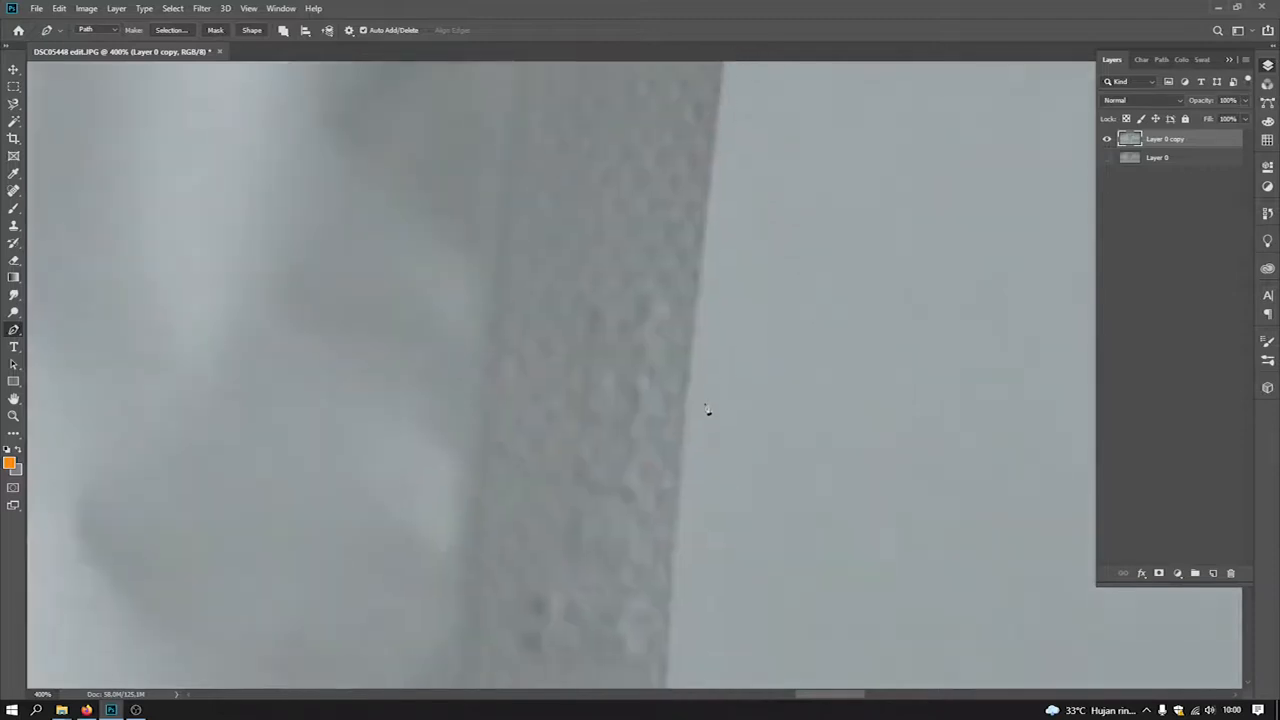
click(681, 474)
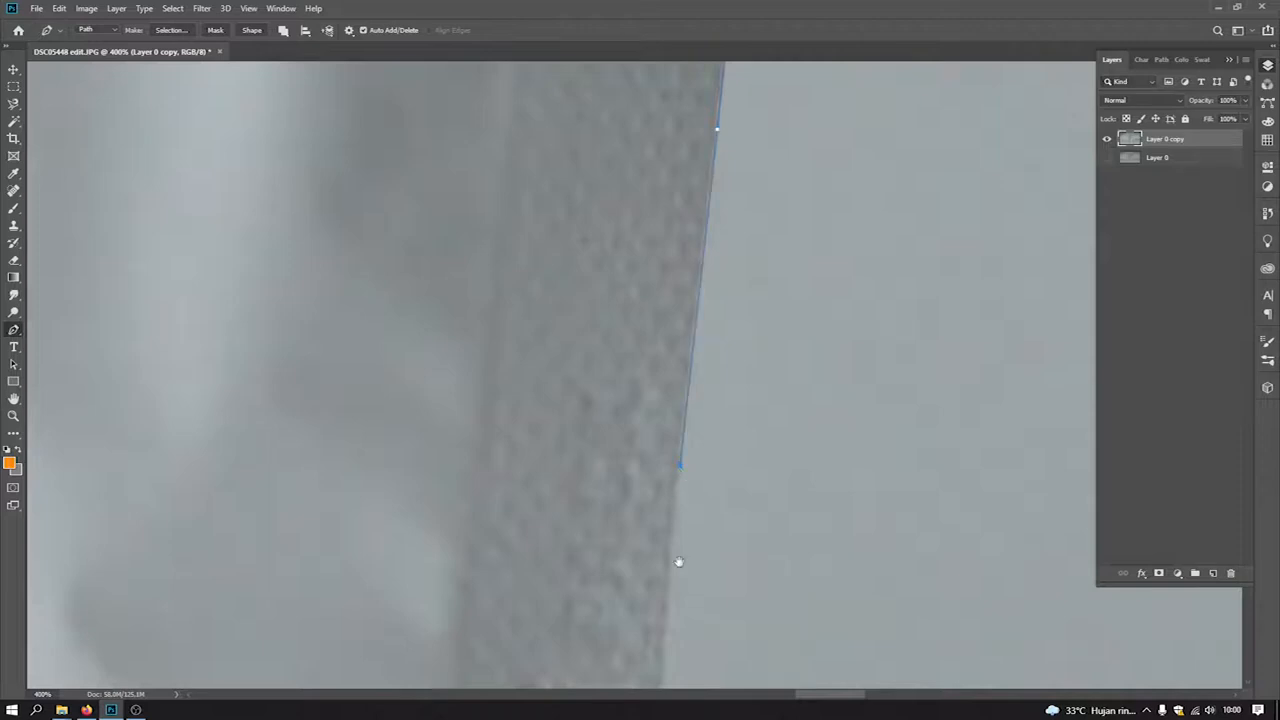
Extend the path with slightly curved anchors where the right edge turns nearly vertical below the pouch's middle
scroll(690, 430, down, 4)
click(677, 608)
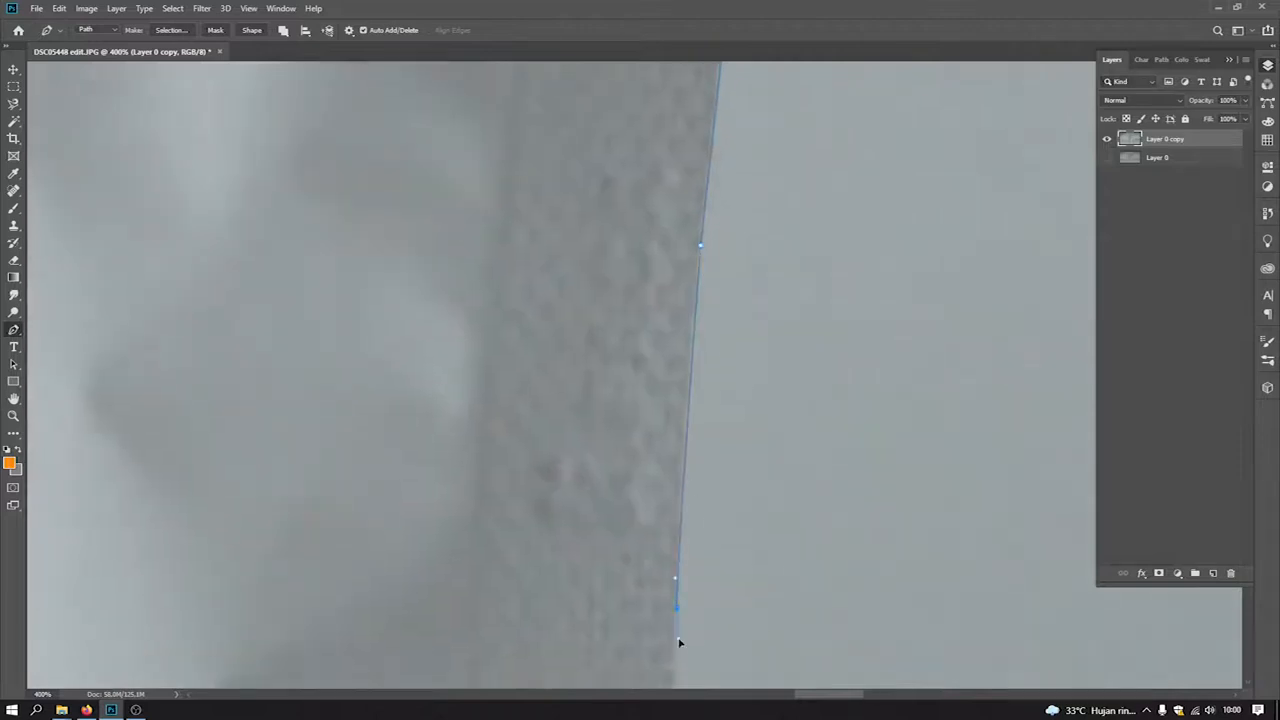
drag(680, 652, 646, 220)
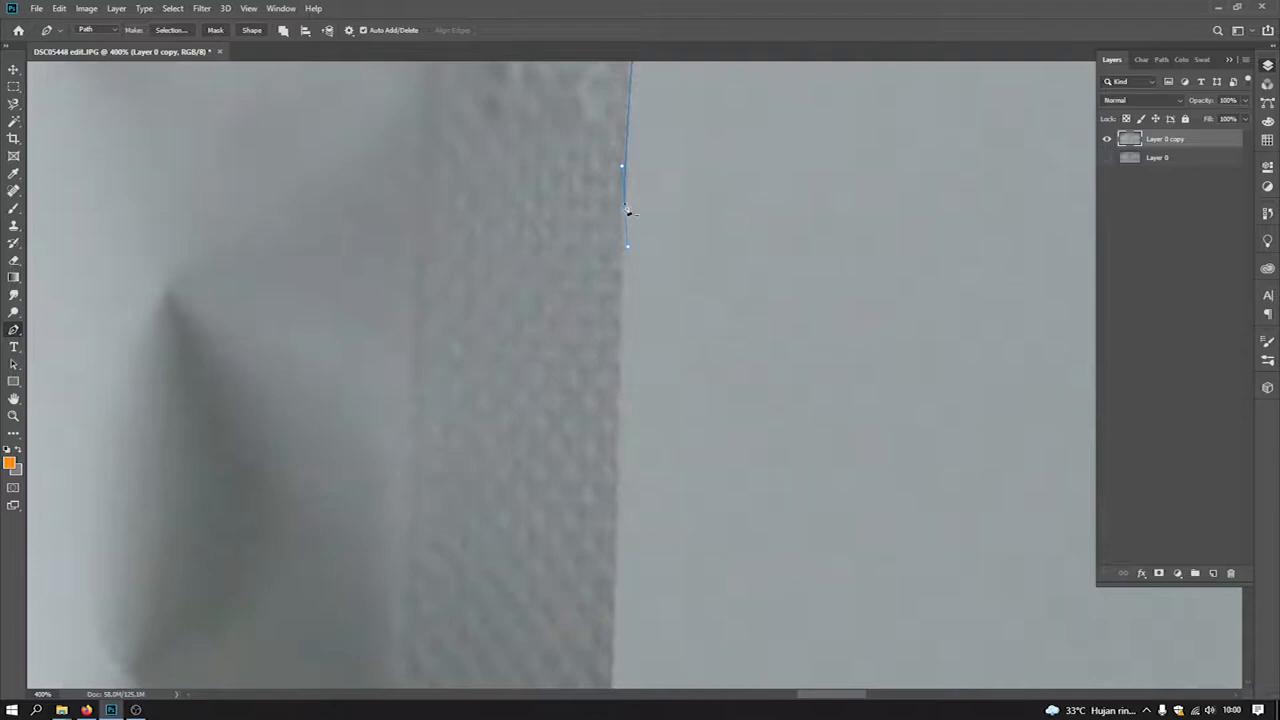
click(626, 208)
drag(616, 596, 716, 252)
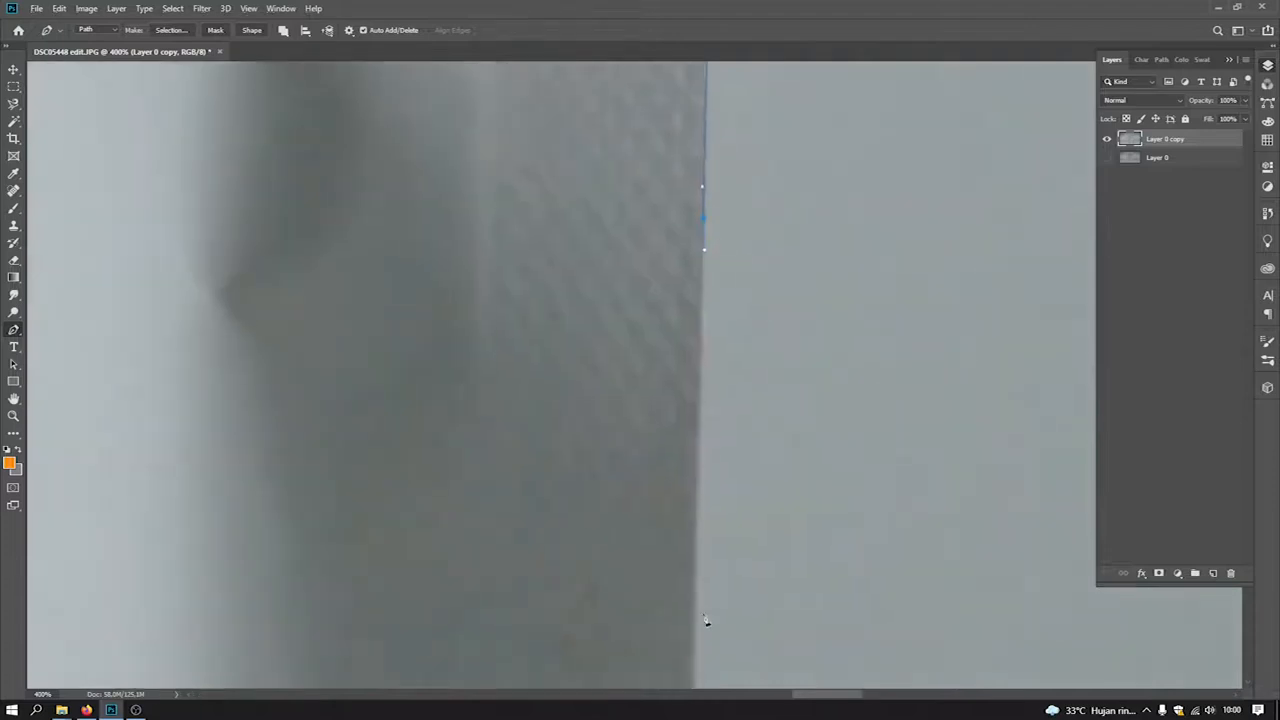
drag(700, 623, 731, 251)
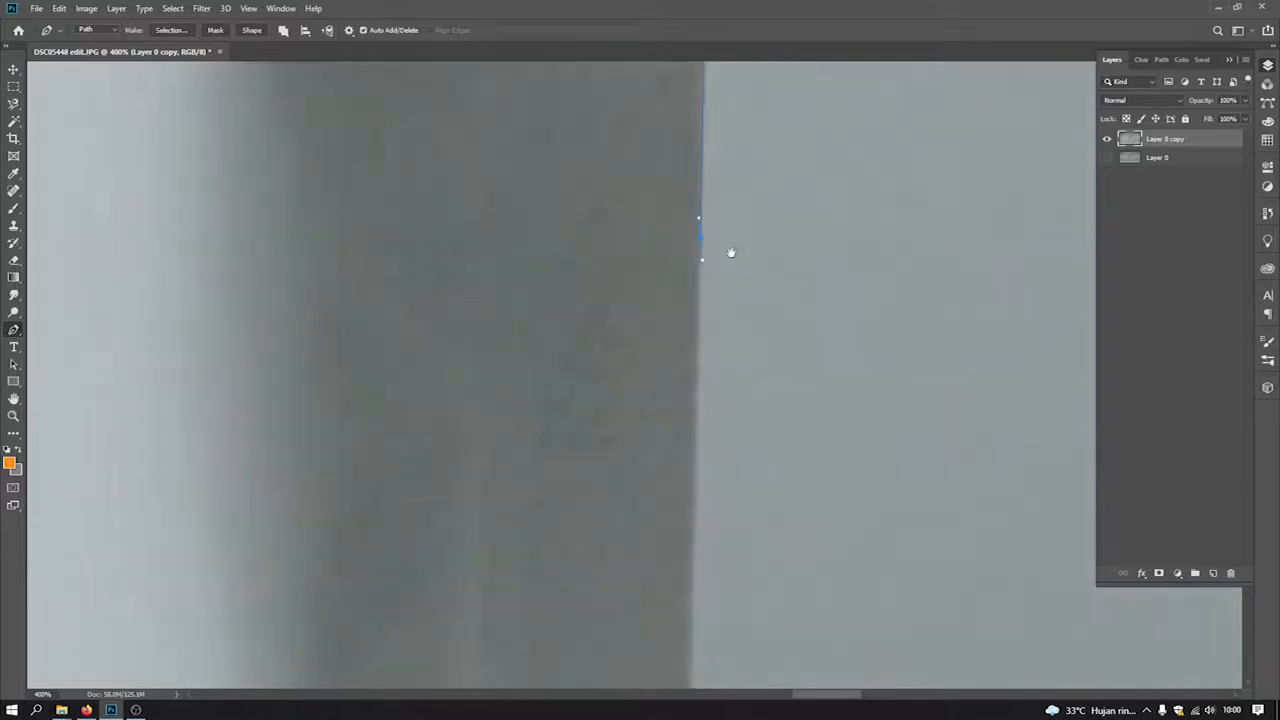
Trace the remaining lower part of the right edge down to just above the lower-right corner
drag(697, 563, 680, 177)
drag(671, 543, 707, 288)
drag(702, 543, 709, 356)
drag(715, 537, 763, 251)
drag(763, 460, 716, 463)
click(711, 478)
click(709, 508)
drag(709, 514, 794, 262)
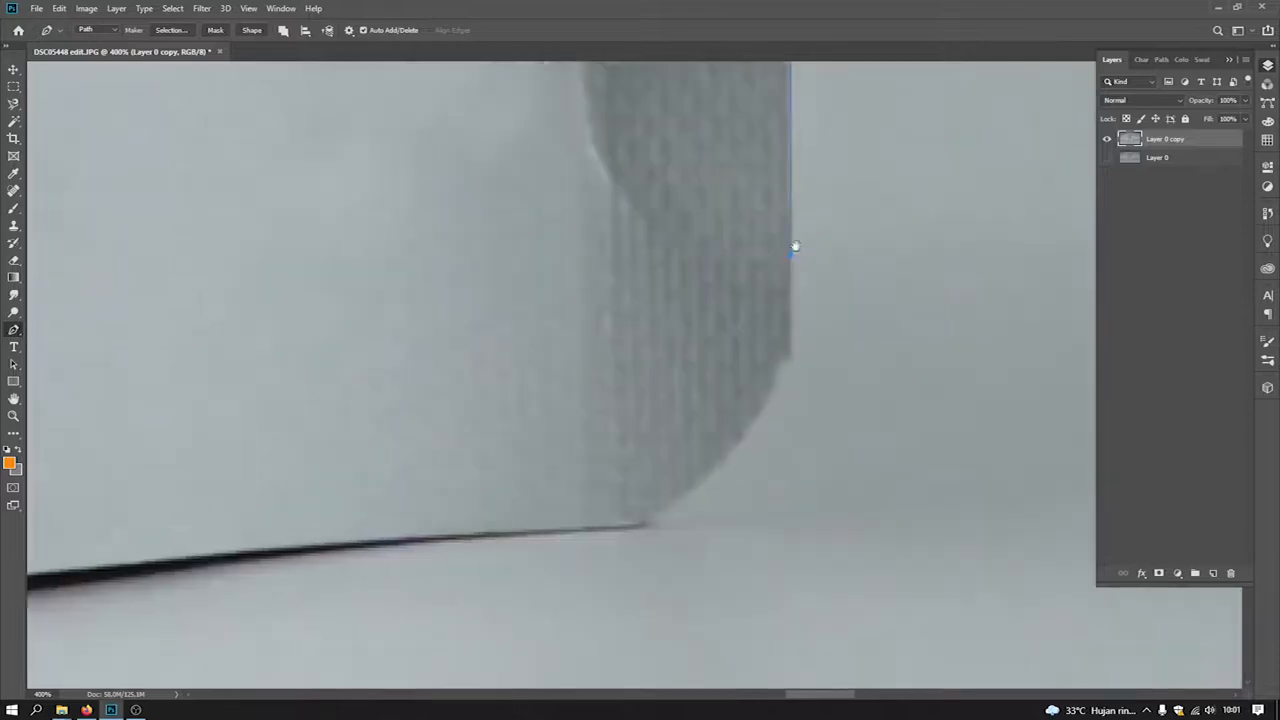
Curve the path around the pouch's lower-right corner, including its small step, to the end of the bottom edge
click(790, 340)
drag(791, 361, 776, 367)
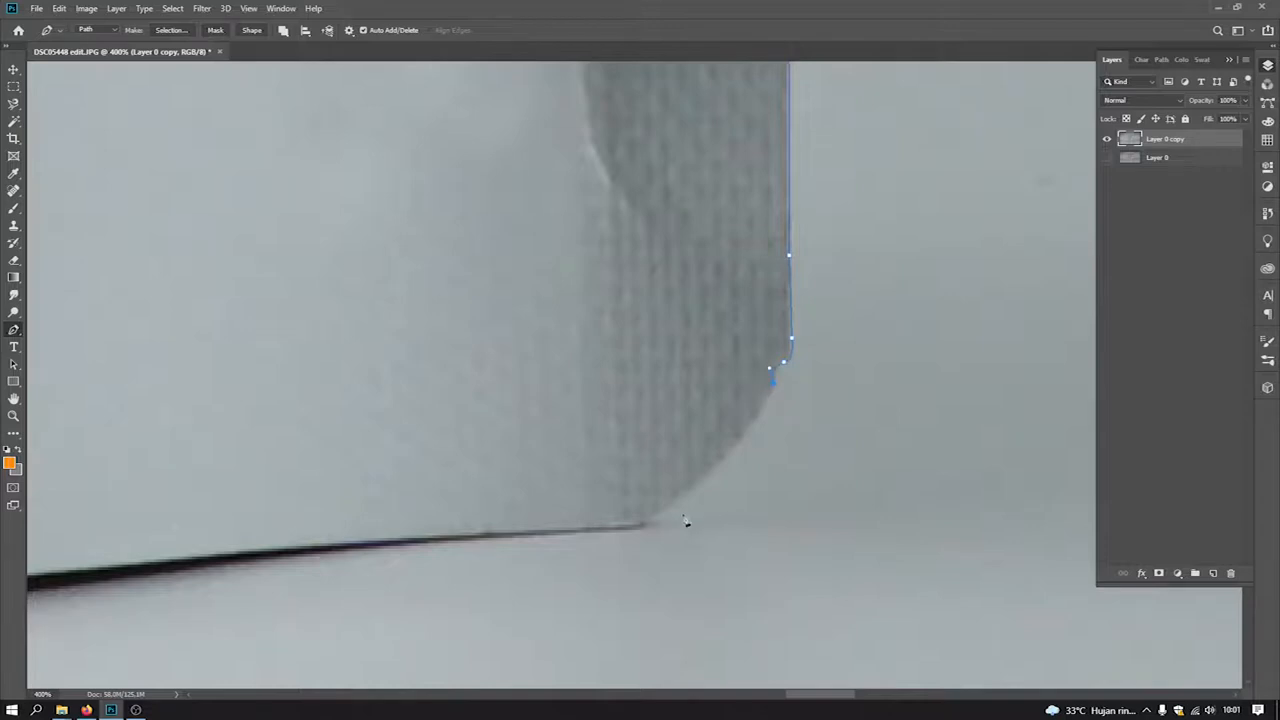
drag(642, 528, 533, 569)
alt+click(639, 524)
drag(683, 492, 981, 377)
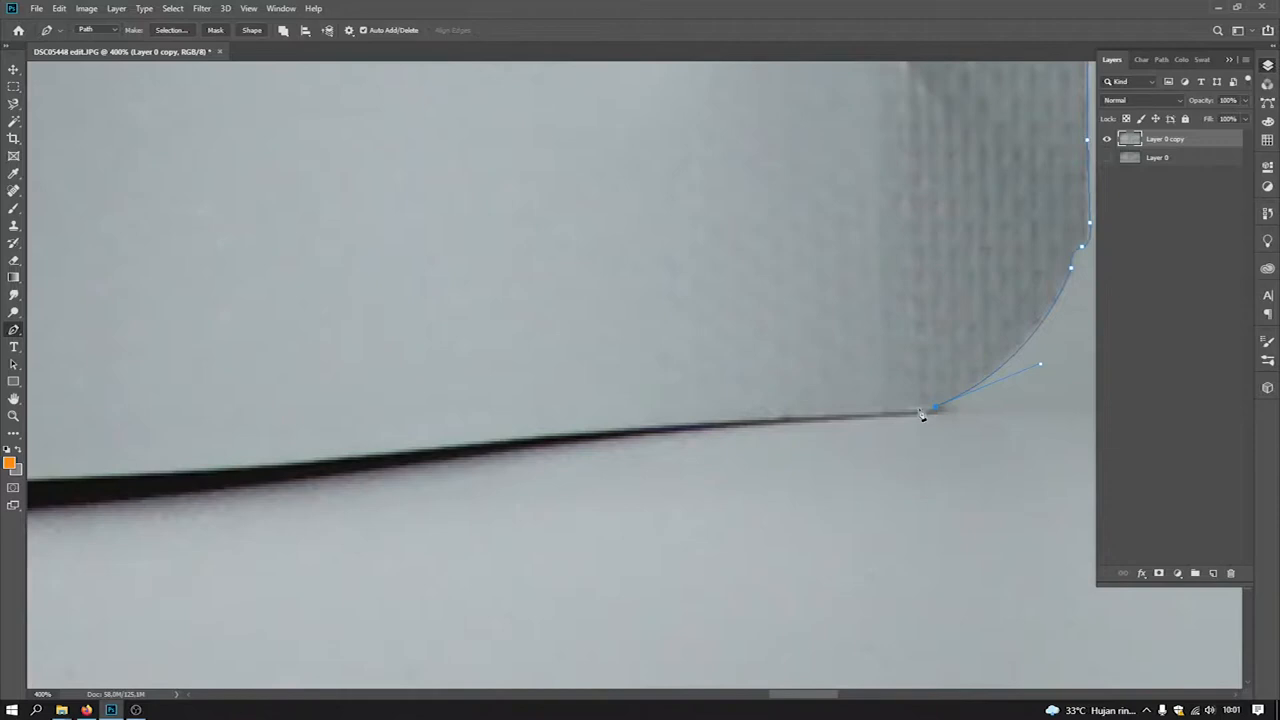
Redo the anchor at the lower-right corner and start the path leftward along the top of the bottom shadow line
key(ctrl+z)
drag(866, 431, 860, 449)
alt+click(943, 408)
click(820, 414)
key(ctrl+z)
drag(675, 424, 615, 427)
key(ctrl+z)
alt+click(672, 427)
drag(698, 423, 906, 375)
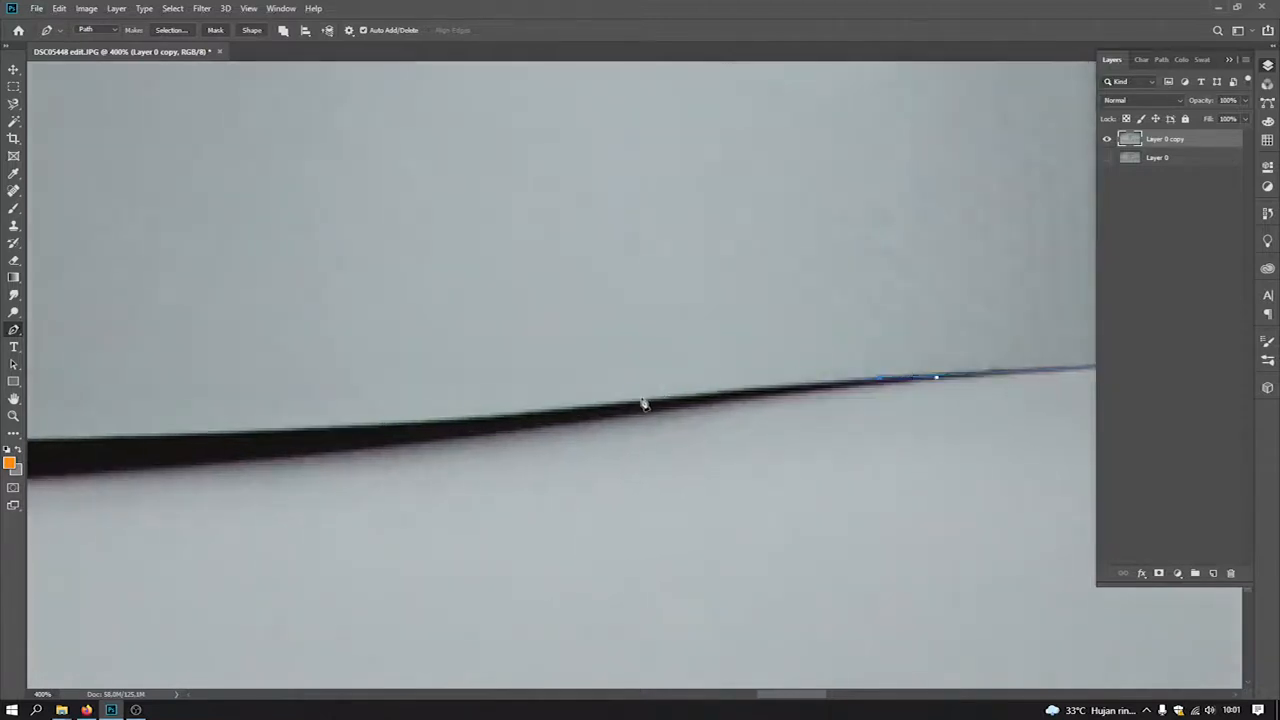
Place curved path anchors along the right half of the bottom edge, following the upper border of the dark shadow
drag(633, 404, 886, 389)
drag(563, 411, 656, 398)
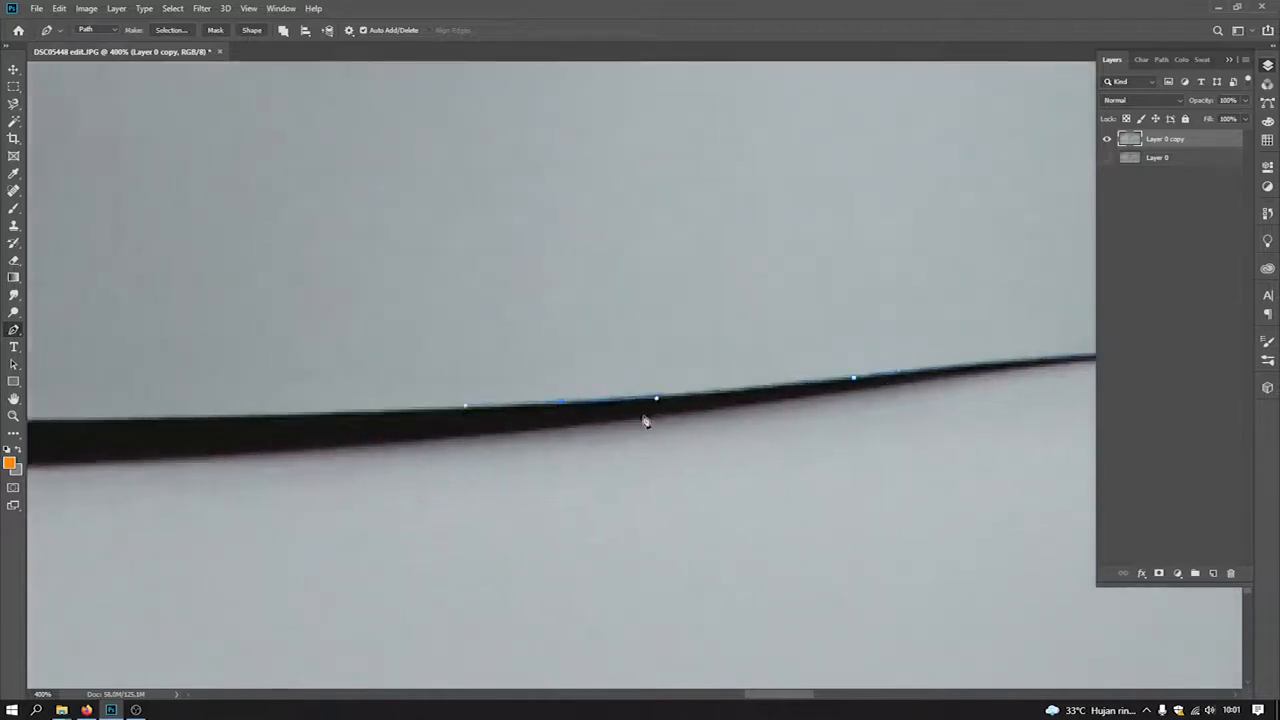
alt+click(560, 403)
drag(577, 434, 953, 401)
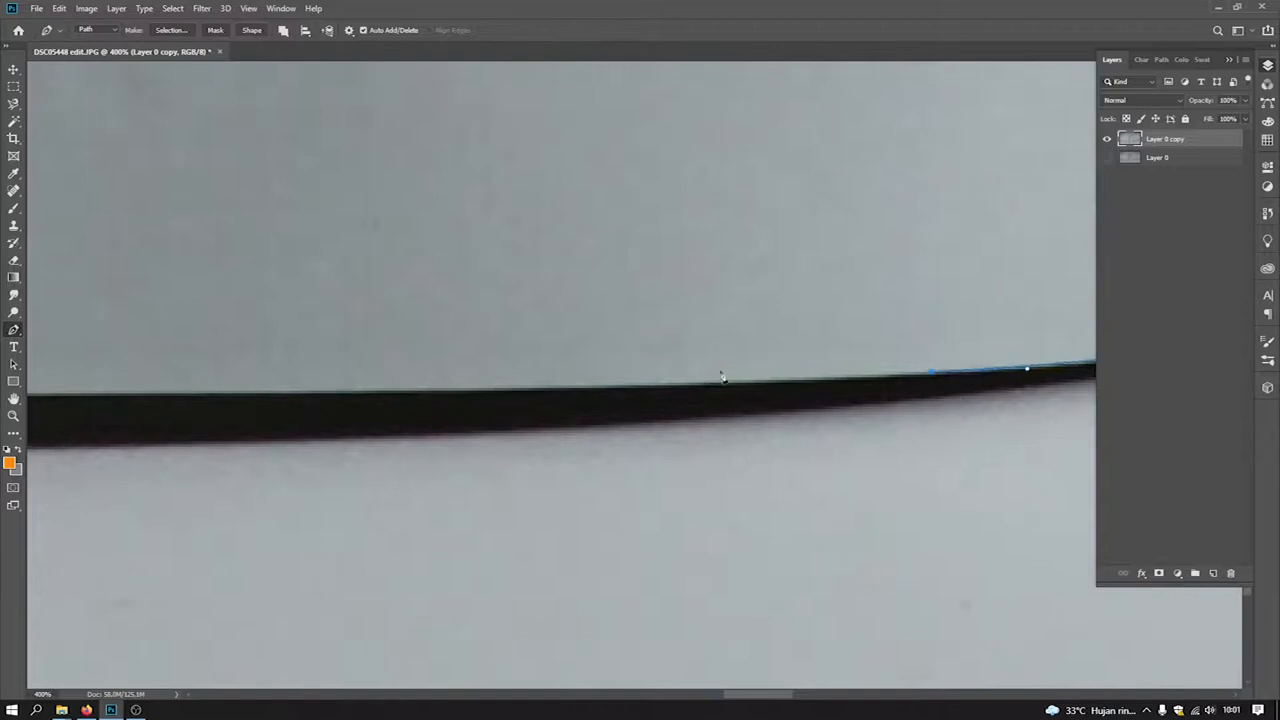
drag(619, 390, 906, 400)
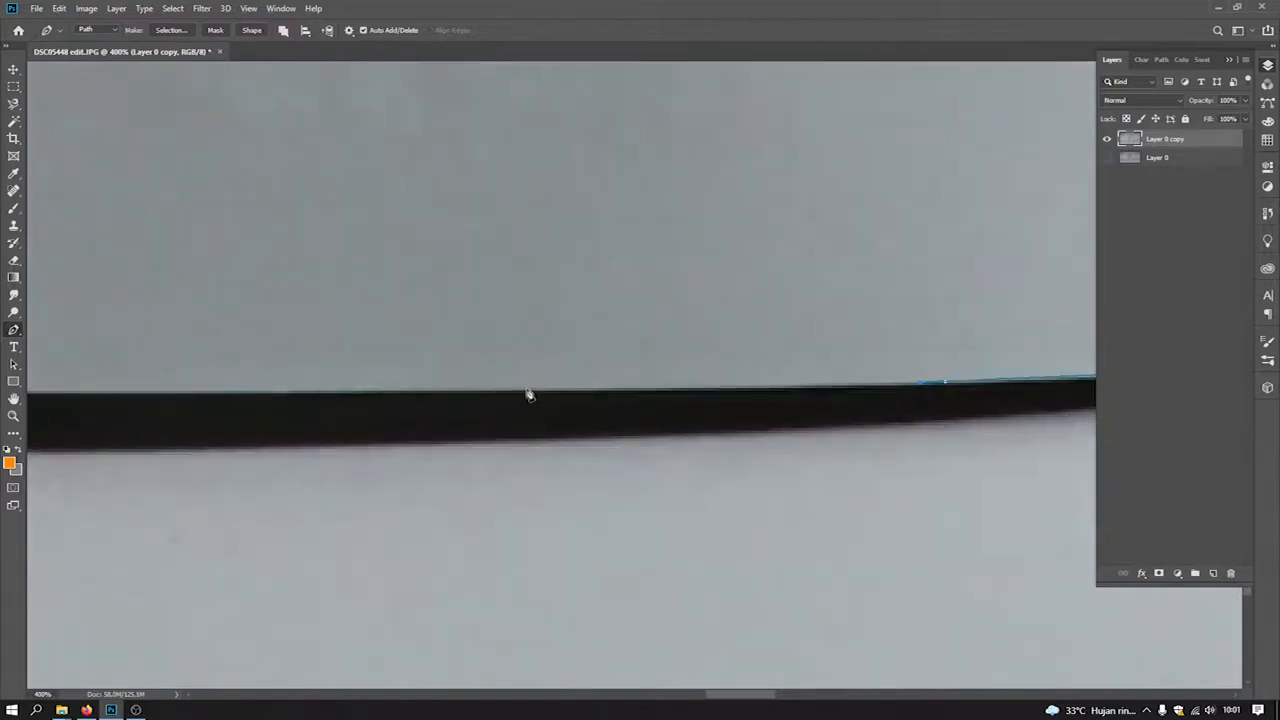
drag(523, 397, 957, 389)
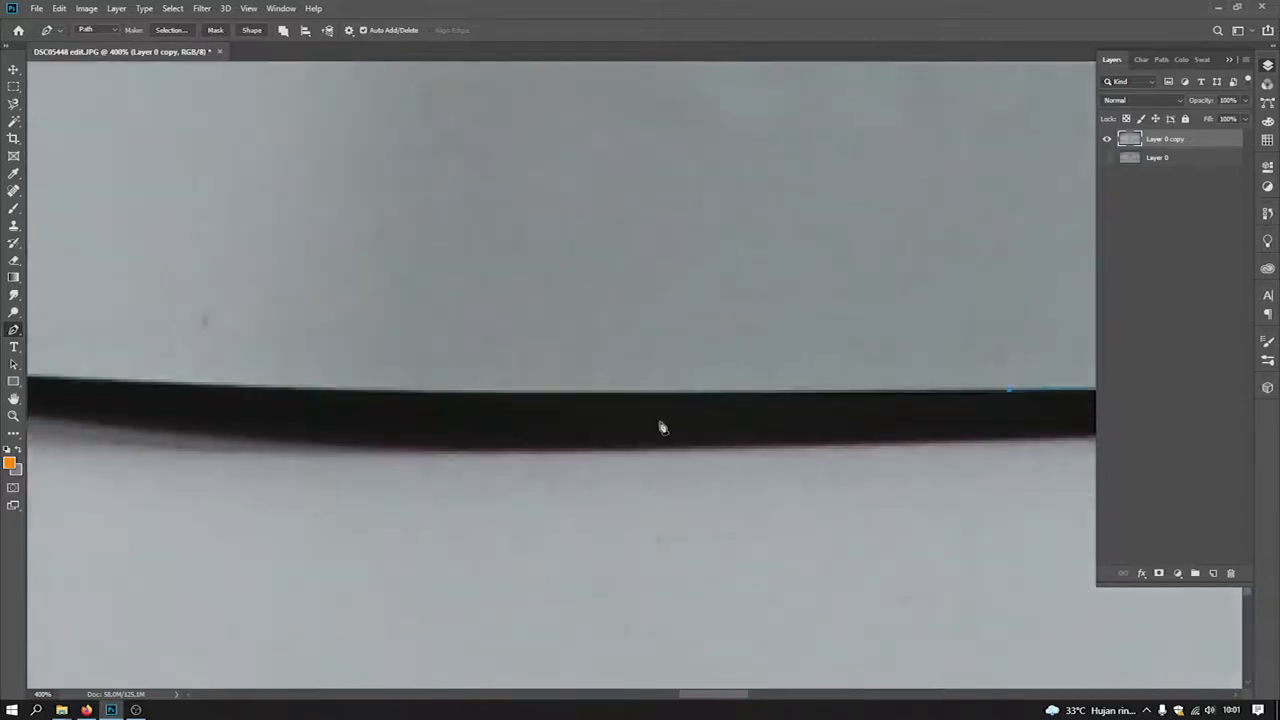
Extend the path along the left half of the bottom edge, removing outgoing handles from the new curve anchors
drag(616, 394, 919, 430)
alt+click(614, 394)
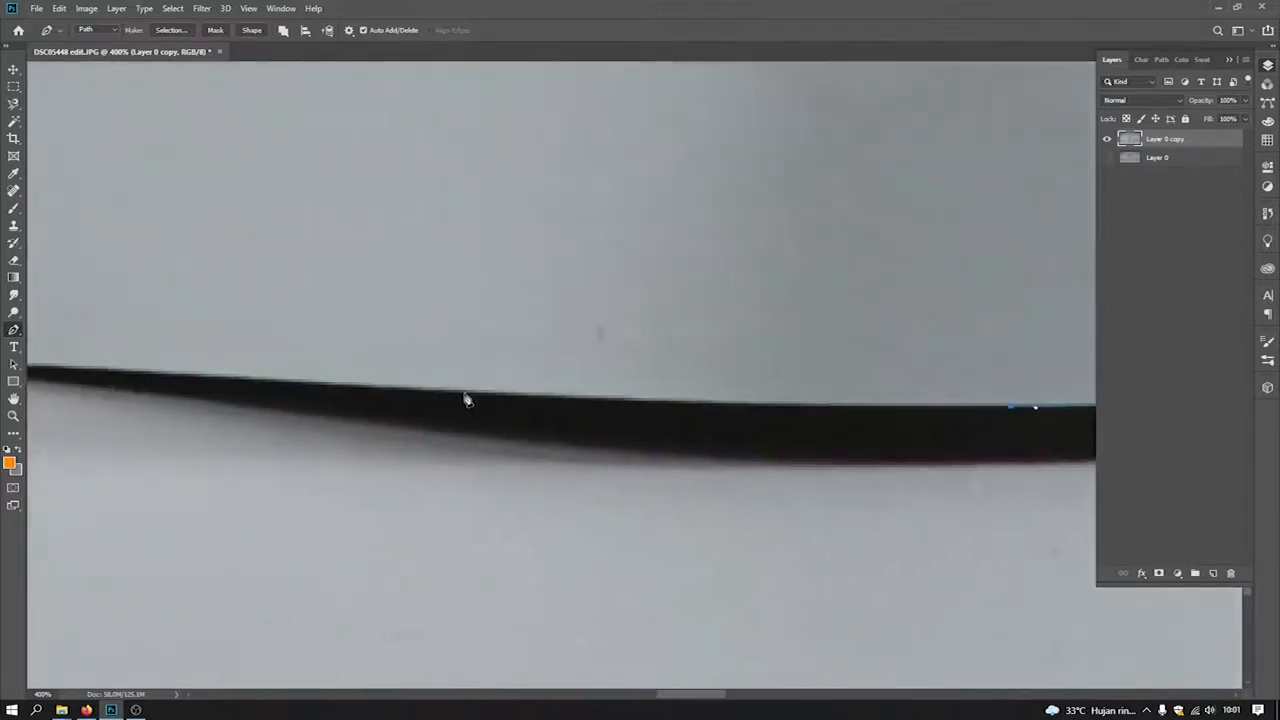
drag(464, 392, 533, 401)
alt+click(464, 390)
drag(446, 405, 891, 427)
drag(430, 388, 390, 386)
alt+click(432, 390)
Anchor the path at the left end of the bottom edge and close it around the rounded lower-left corner
drag(119, 377, 83, 380)
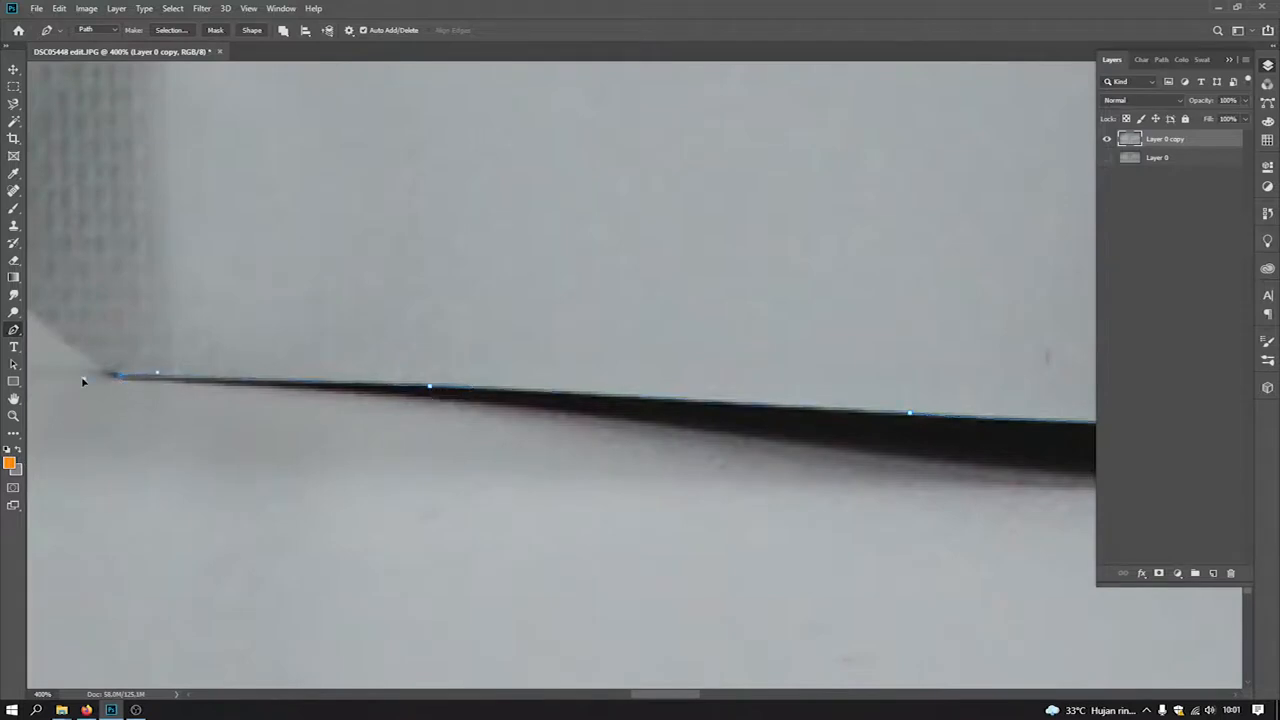
alt+click(120, 376)
drag(134, 330, 532, 468)
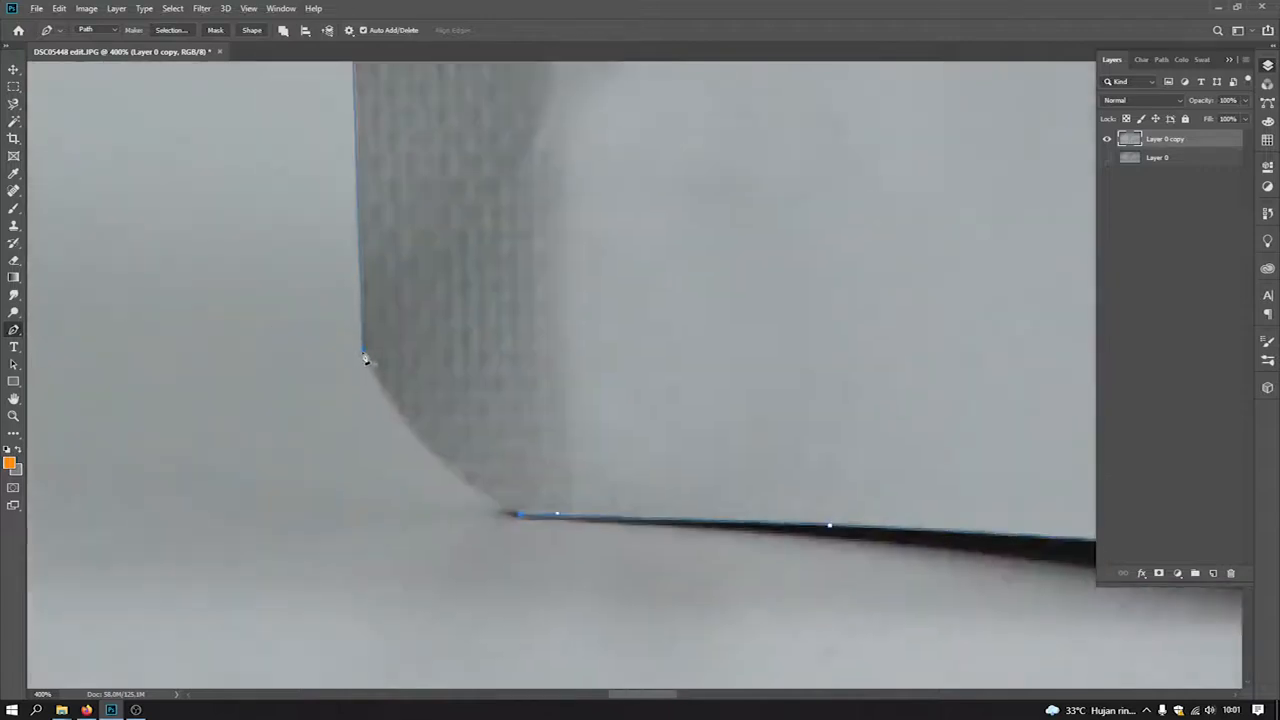
drag(364, 356, 353, 298)
Convert the closed pouch path into a new anti-aliased selection with a 2-pixel feather radius
right_click(361, 251)
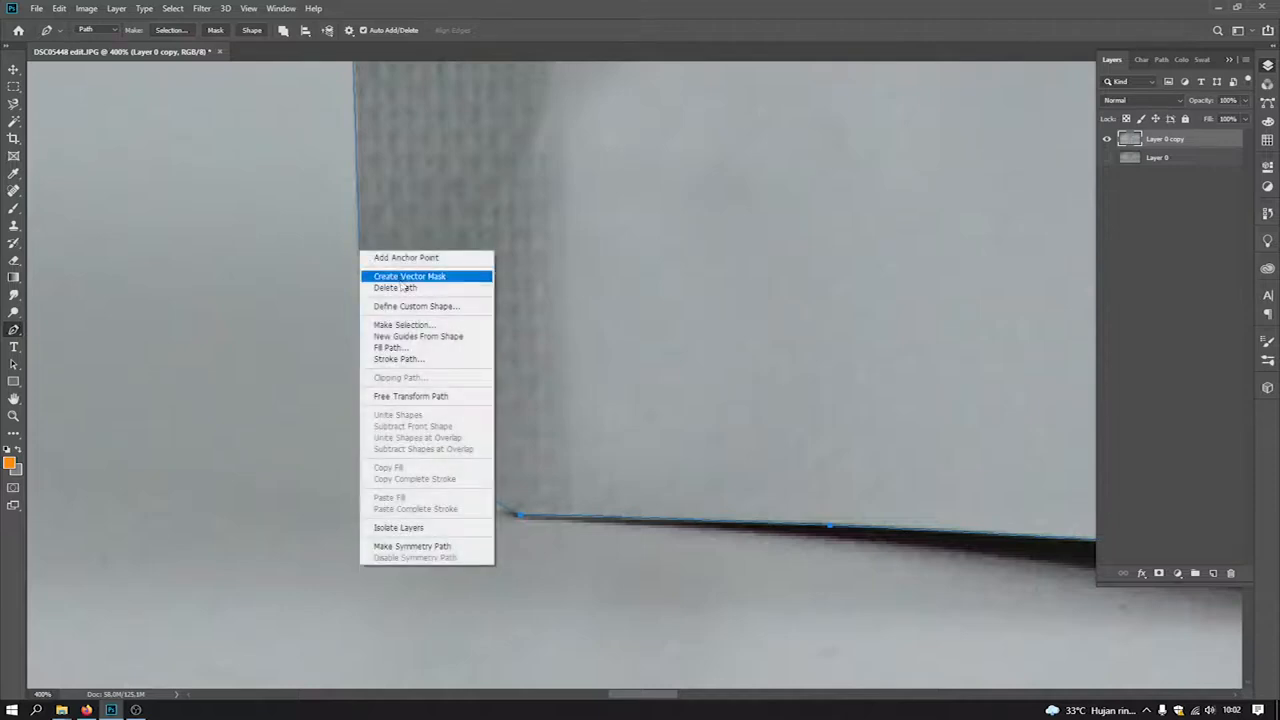
click(404, 325)
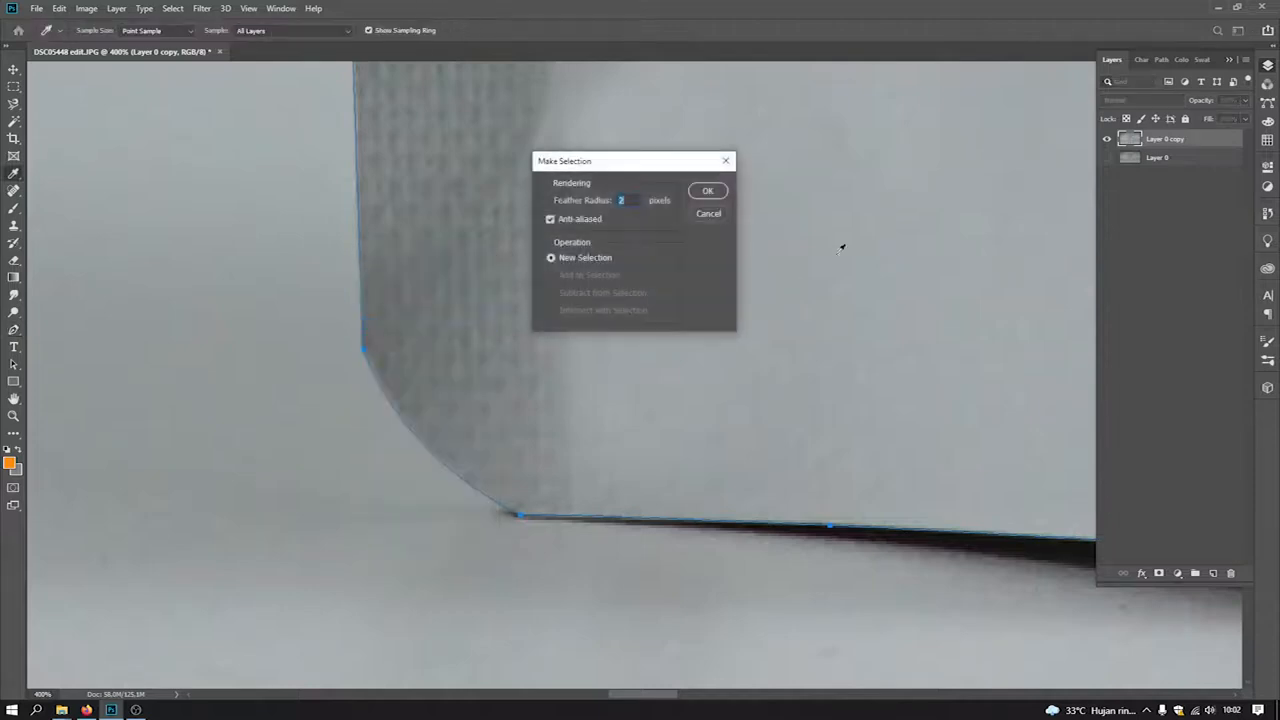
click(708, 192)
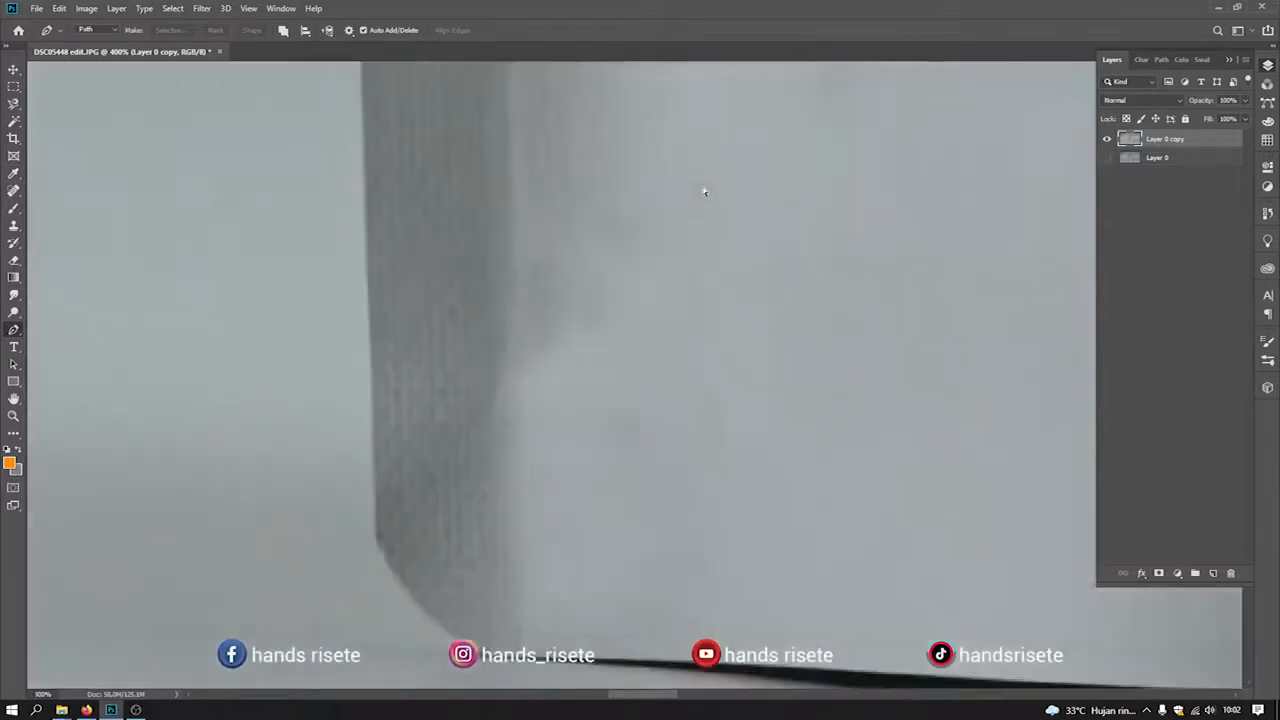
key(ctrl+0)
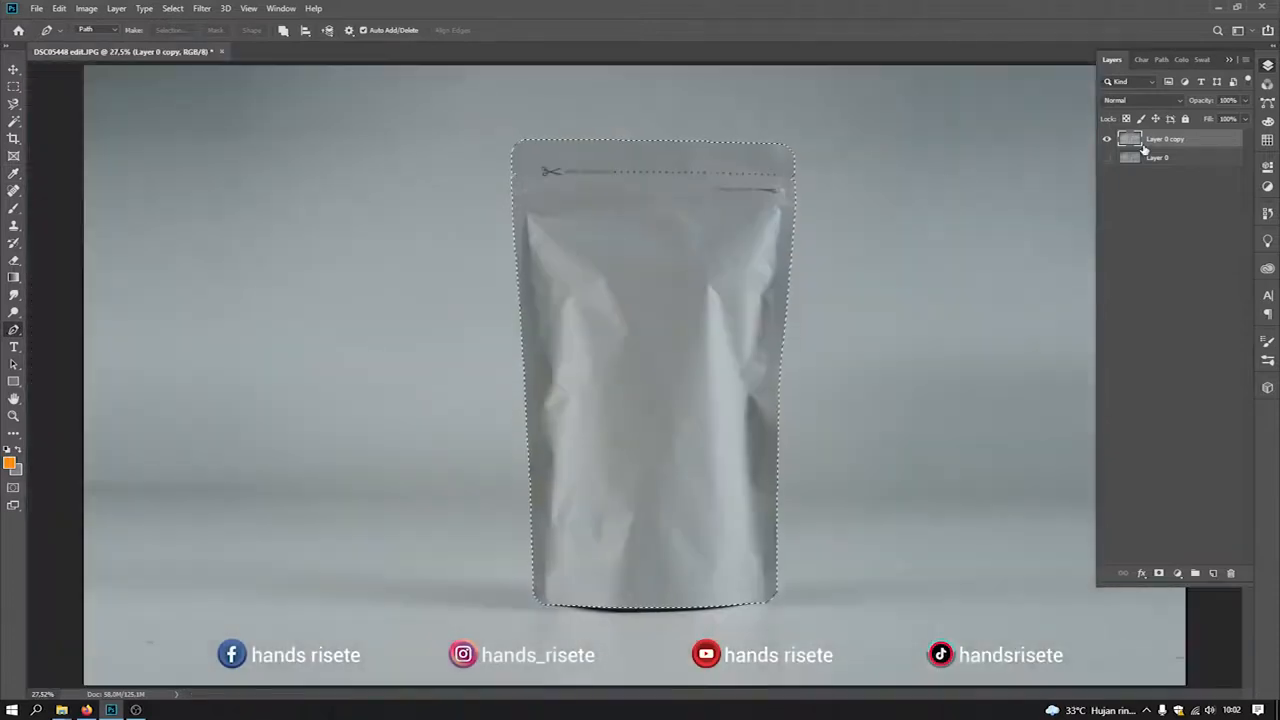
Copy the selected pouch to a new layer and hide Layer 0 copy
key(ctrl+j)
click(1107, 158)
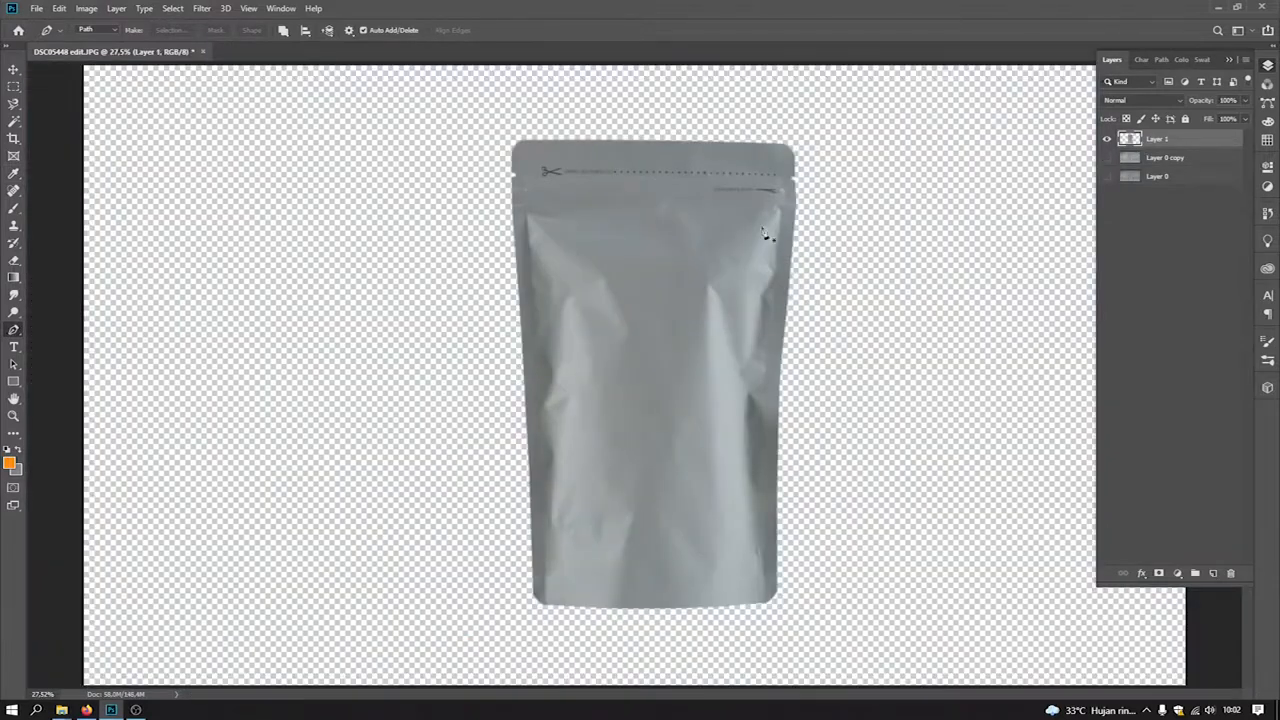
Examine the cut-out edges around the pouch's top and show Layer 0 copy again
click(13, 70)
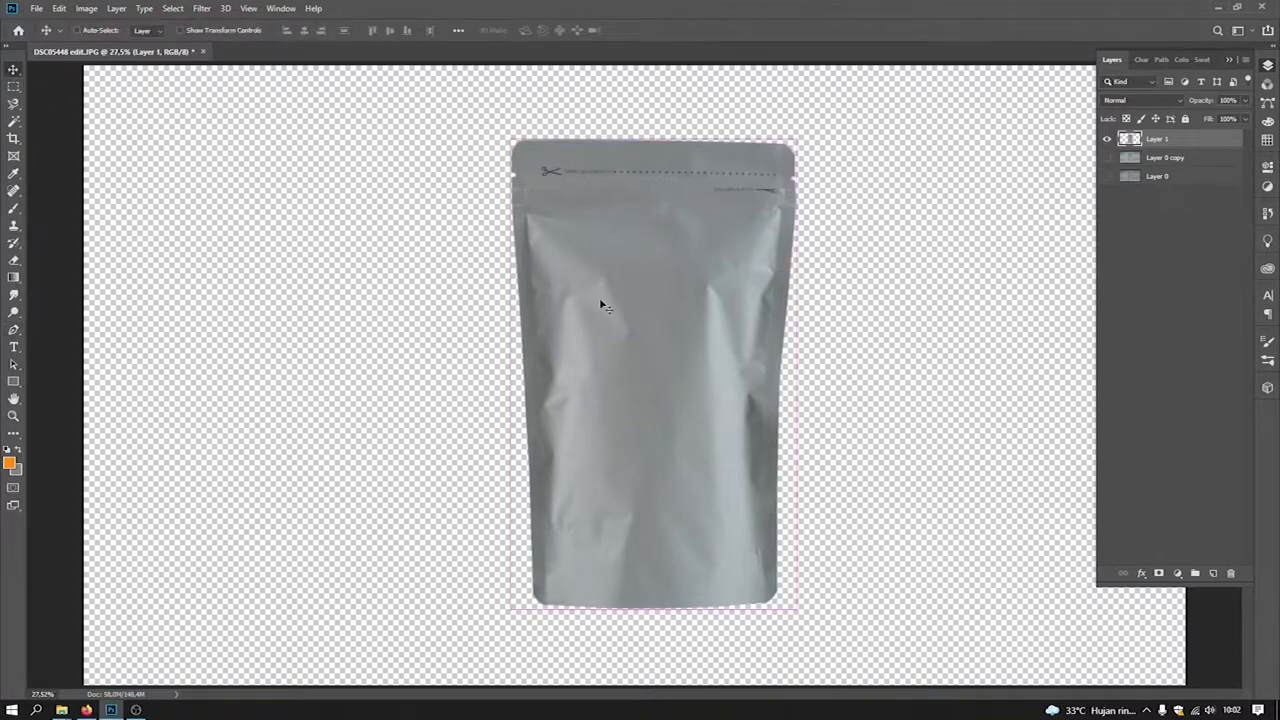
key(ctrl+plus)
key(ctrl+plus)
key(ctrl+plus)
key(ctrl+plus)
scroll(559, 587, up, 8)
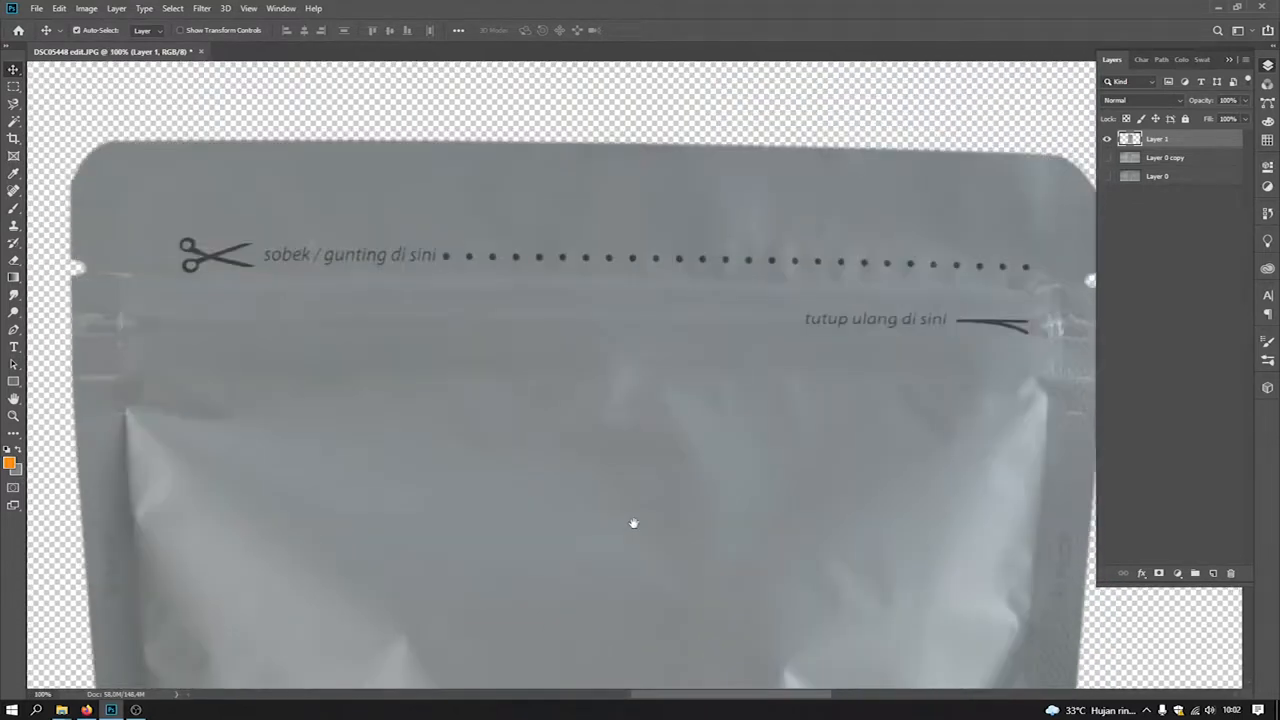
key(ctrl+0)
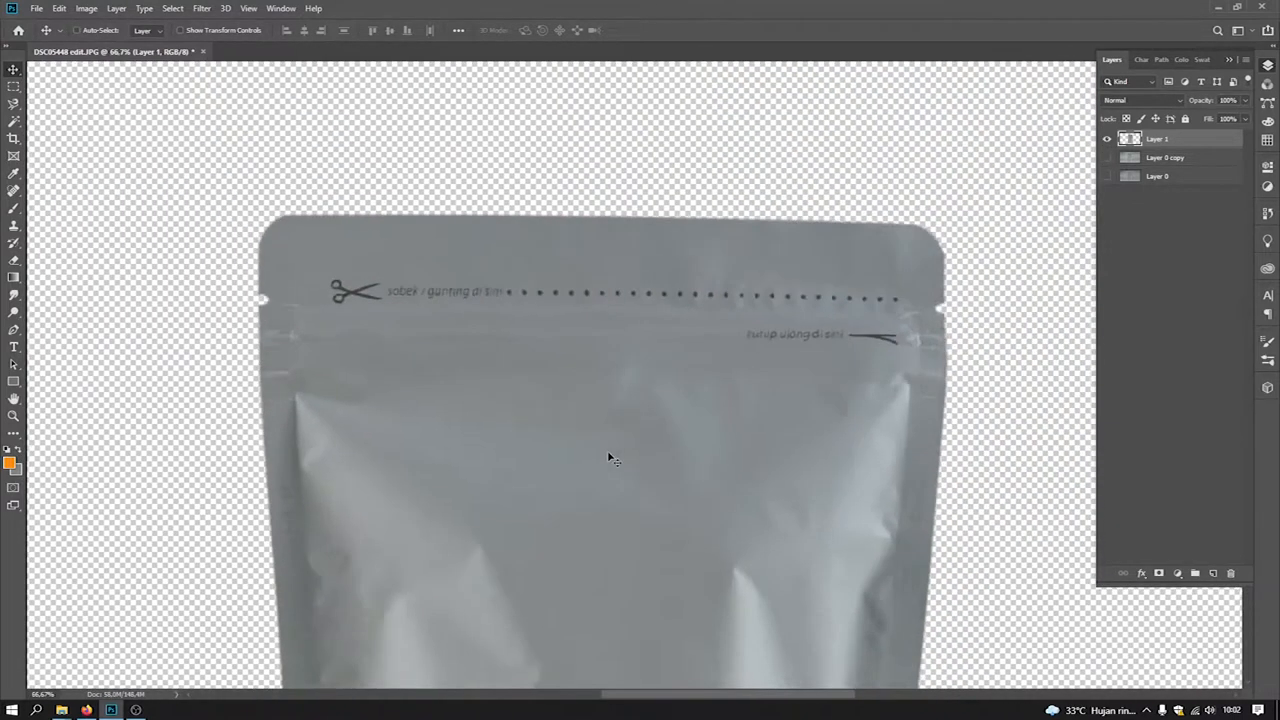
key(ctrl+minus)
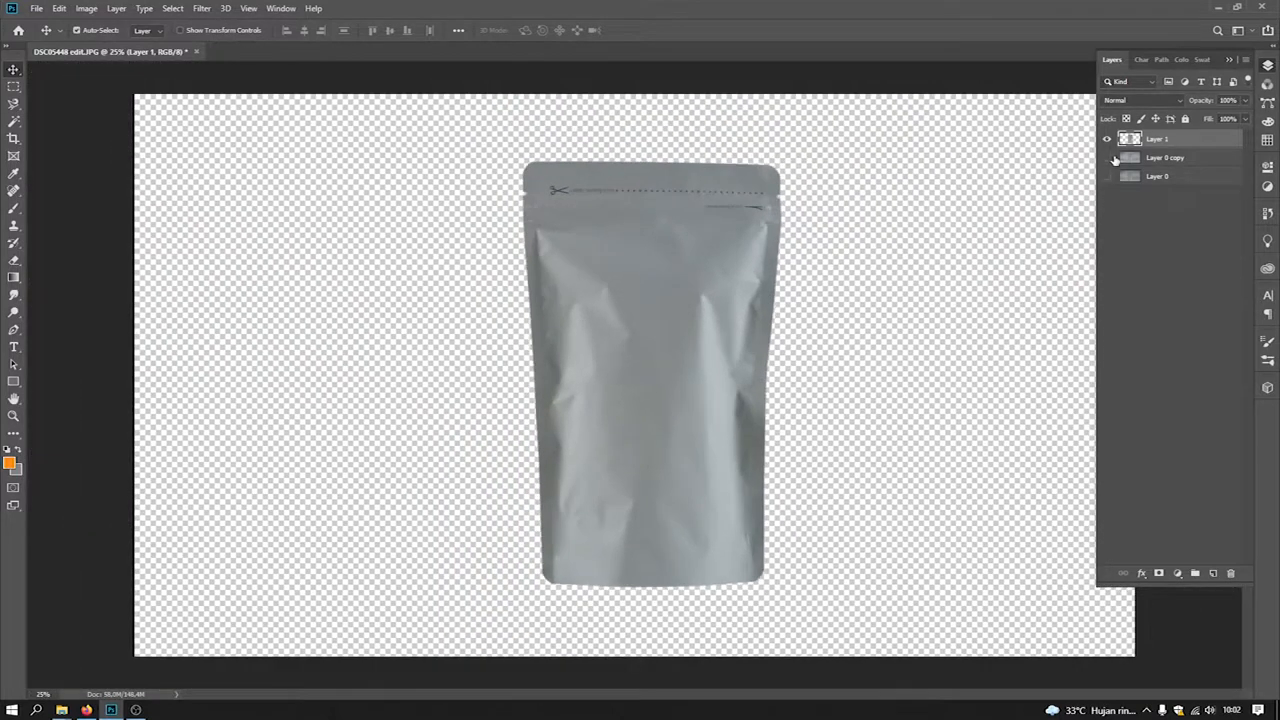
click(1107, 158)
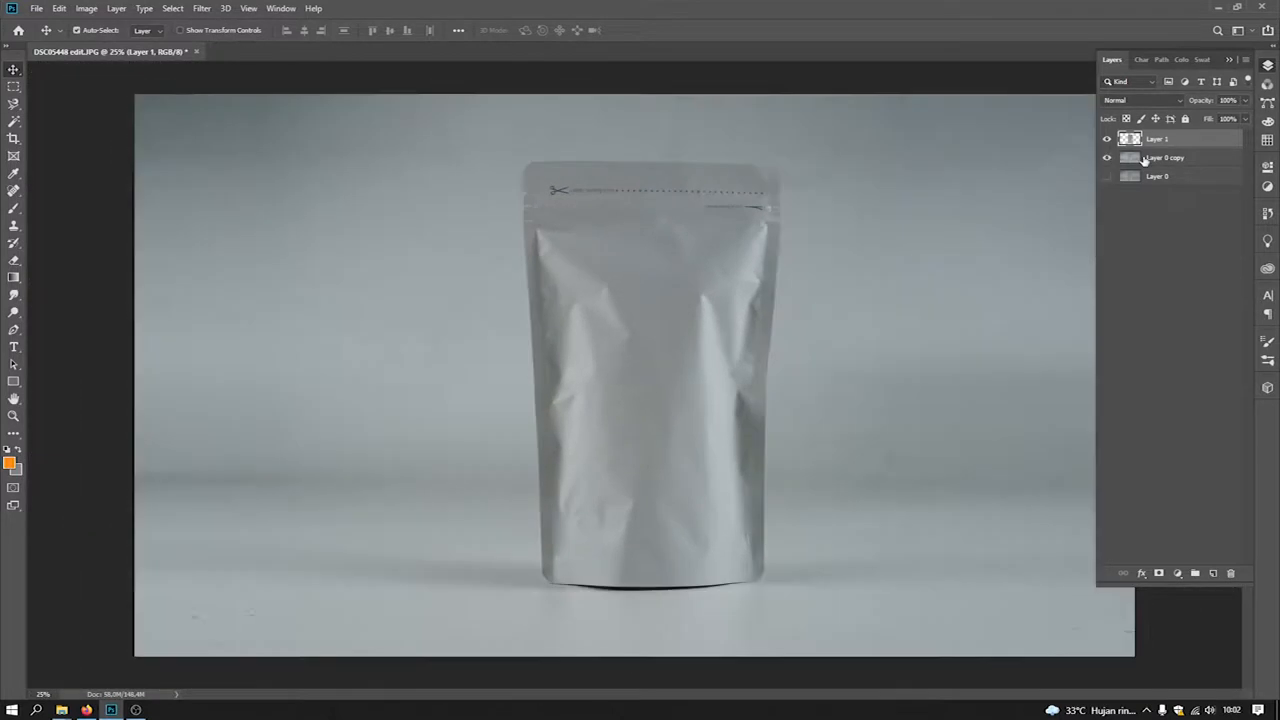
Duplicate Layer 0 copy, hide the duplicate, and make Layer 0 copy the active layer
click(1145, 158)
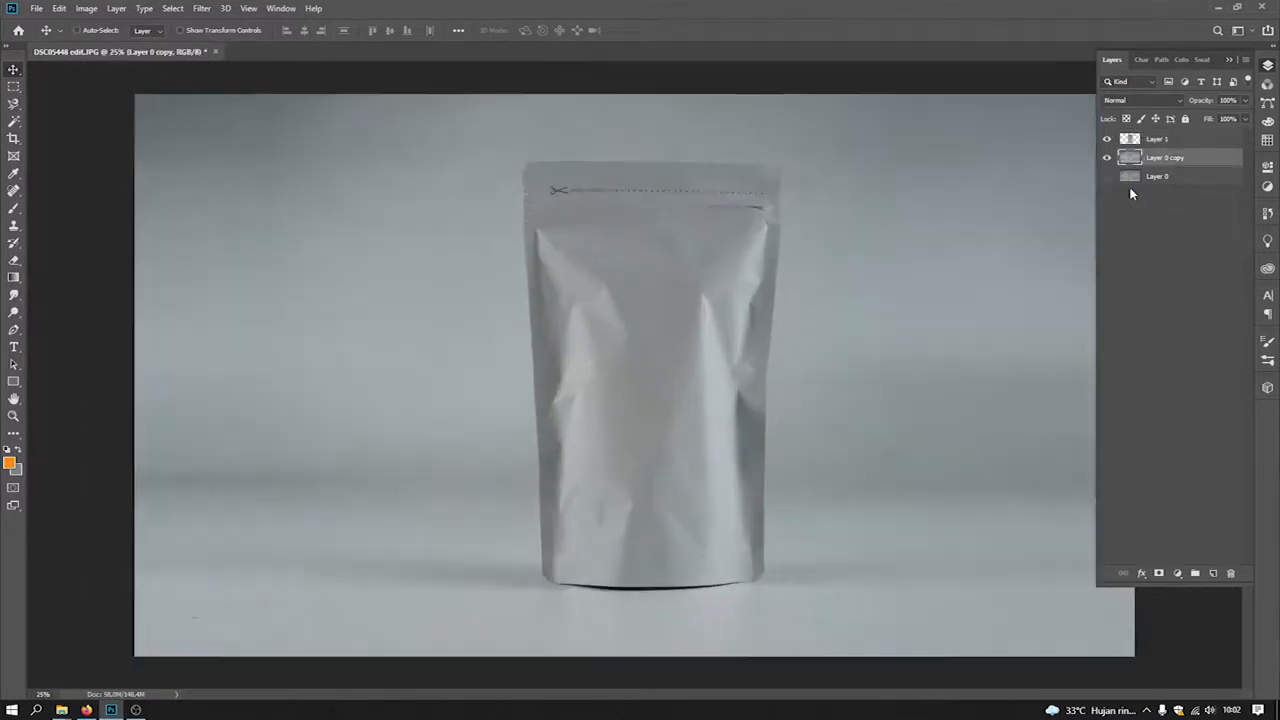
key(ctrl+minus)
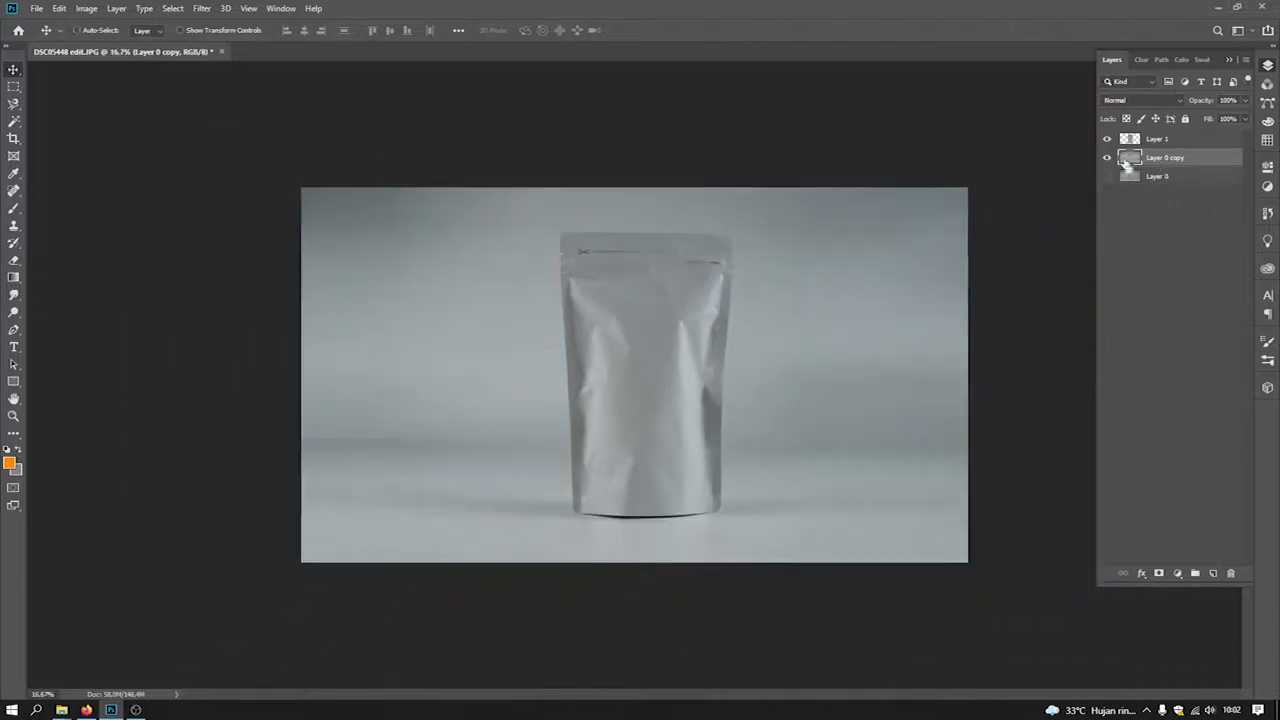
key(ctrl+j)
click(1107, 158)
click(1132, 178)
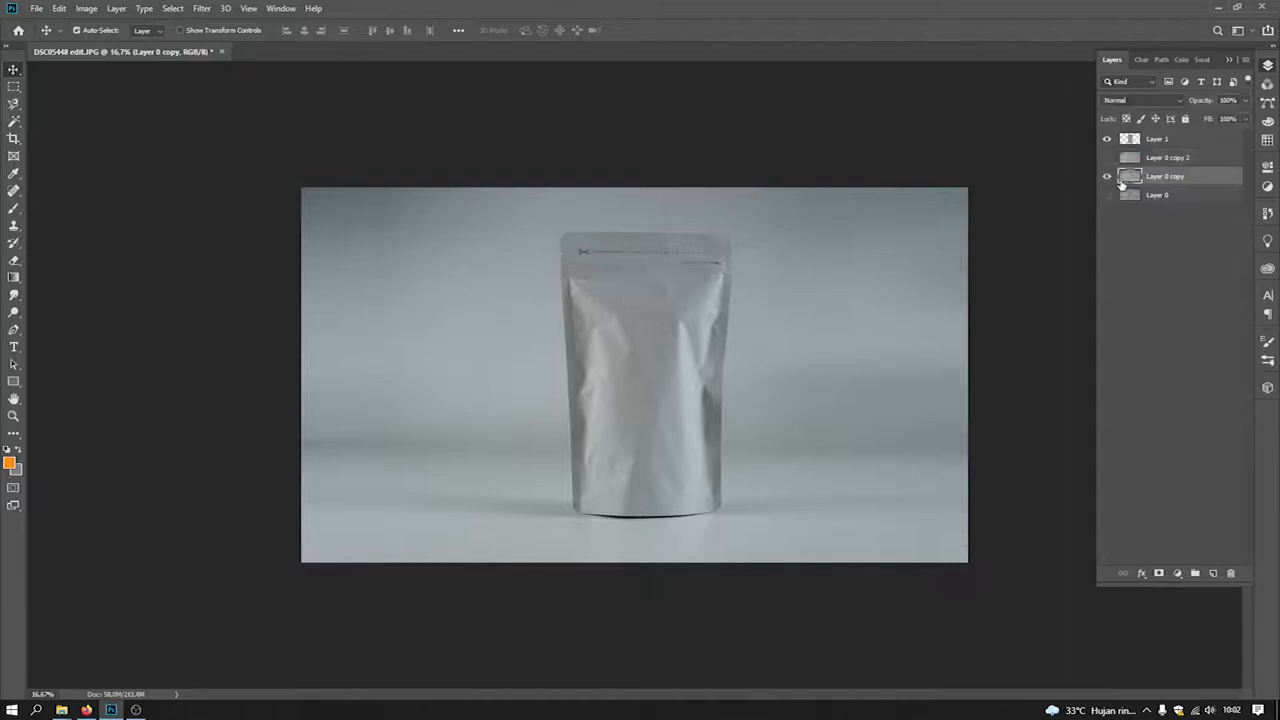
key(ctrl+plus)
key(ctrl+minus)
key(ctrl+l)
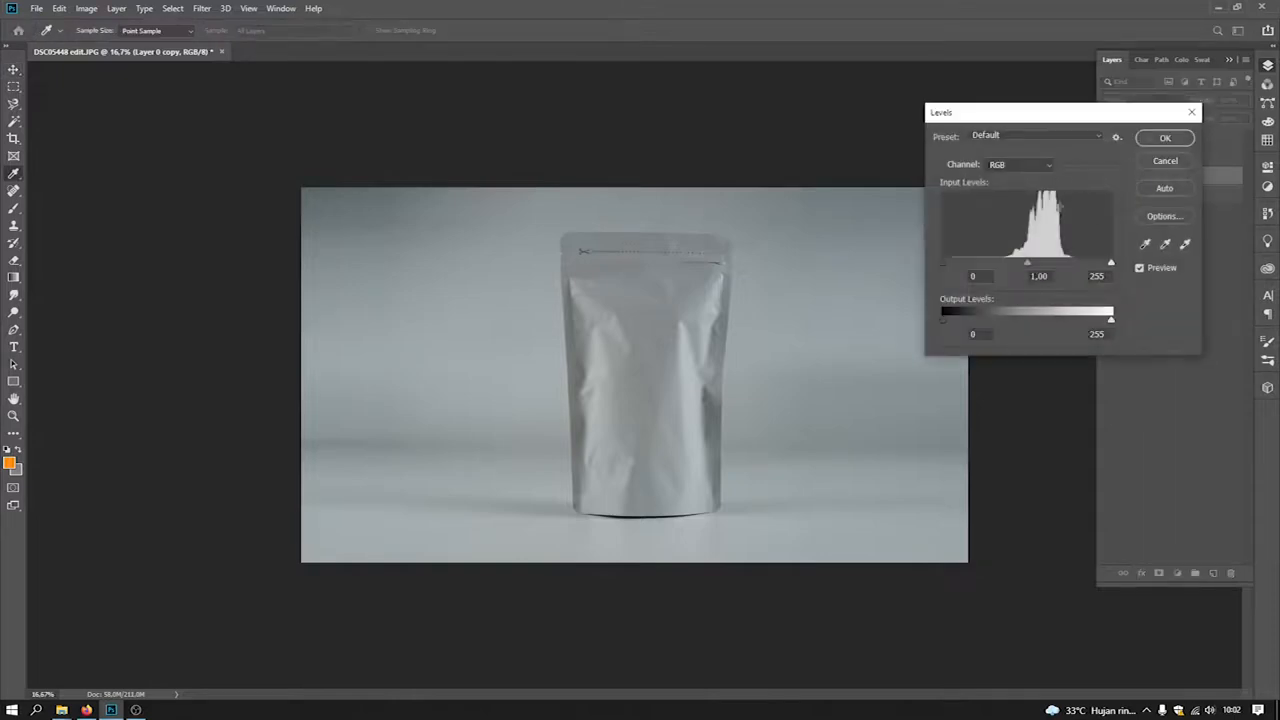
click(1169, 158)
Brighten Layer 0 copy with a clipped Levels adjustment layer, setting the white input to 206 and the midtone to 1.56
click(1179, 573)
click(1205, 390)
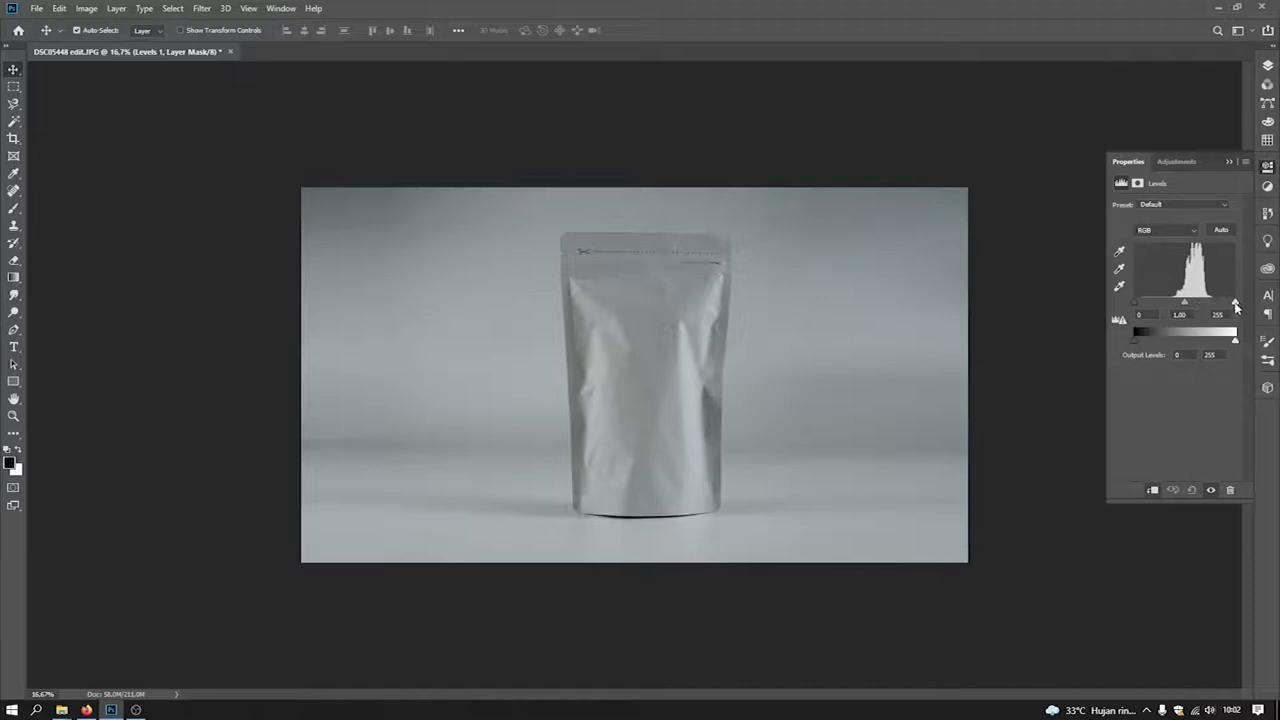
drag(1236, 306, 1165, 305)
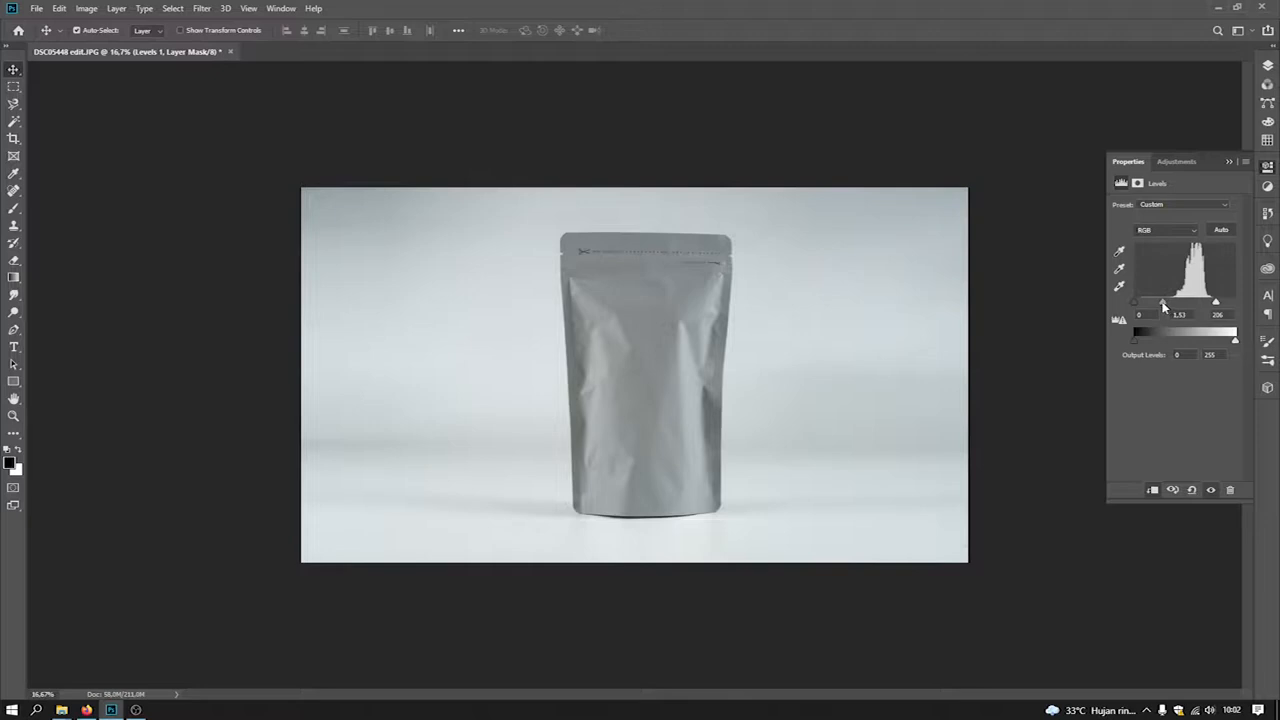
drag(1133, 303, 1135, 301)
drag(1174, 304, 1162, 306)
click(1231, 162)
click(1268, 63)
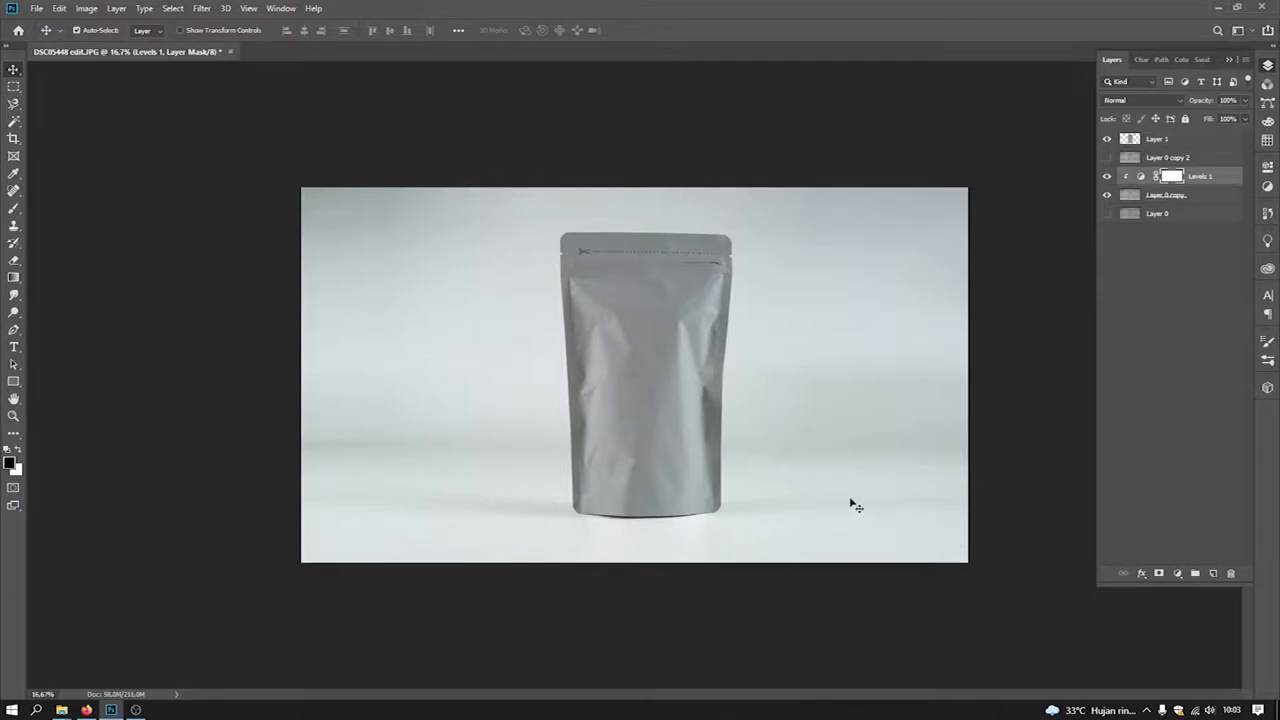
Show Layer 0 copy 2 and clip a Levels adjustment layer to it with a midtone input of about 1.32
click(1107, 157)
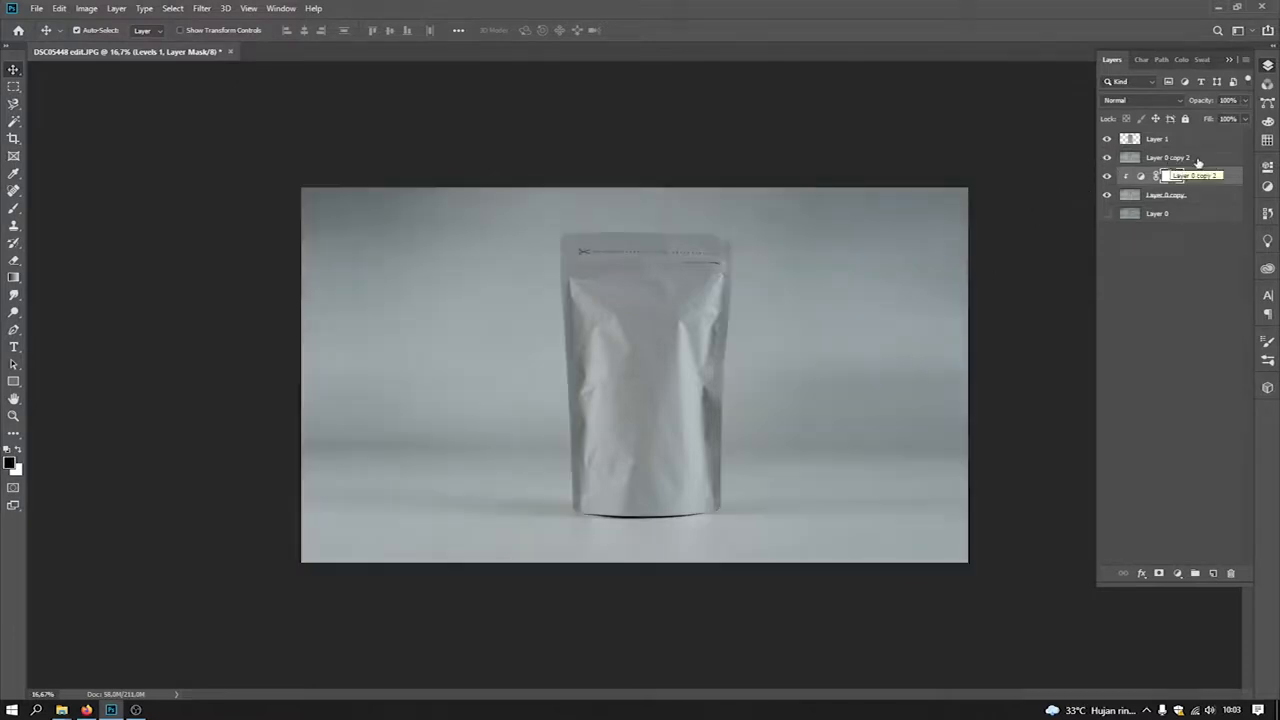
click(1186, 160)
key(ctrl+l)
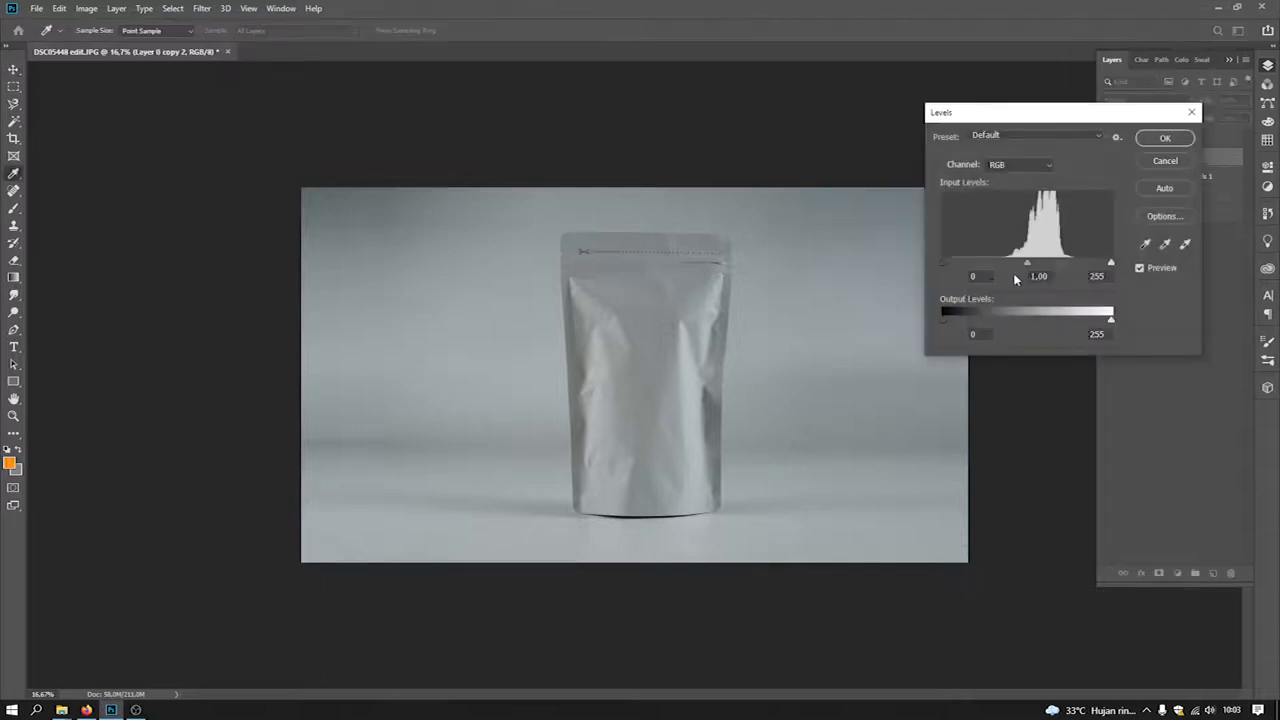
click(1165, 163)
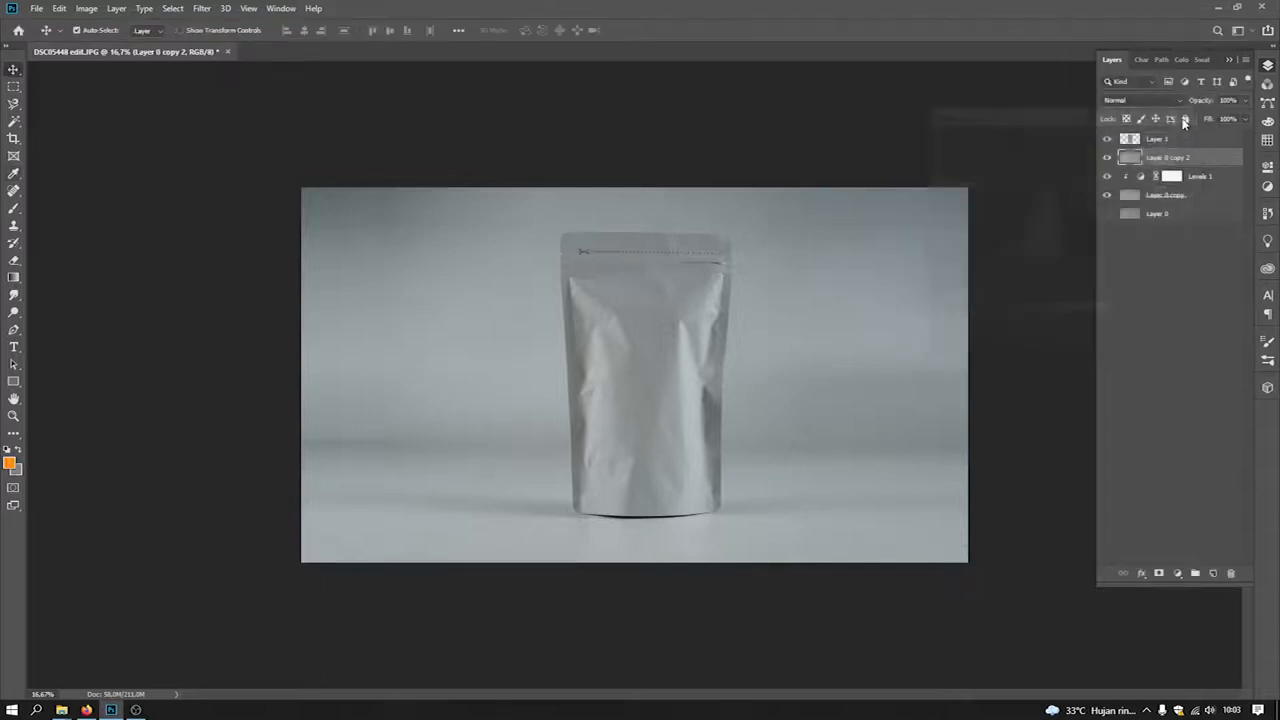
click(1177, 574)
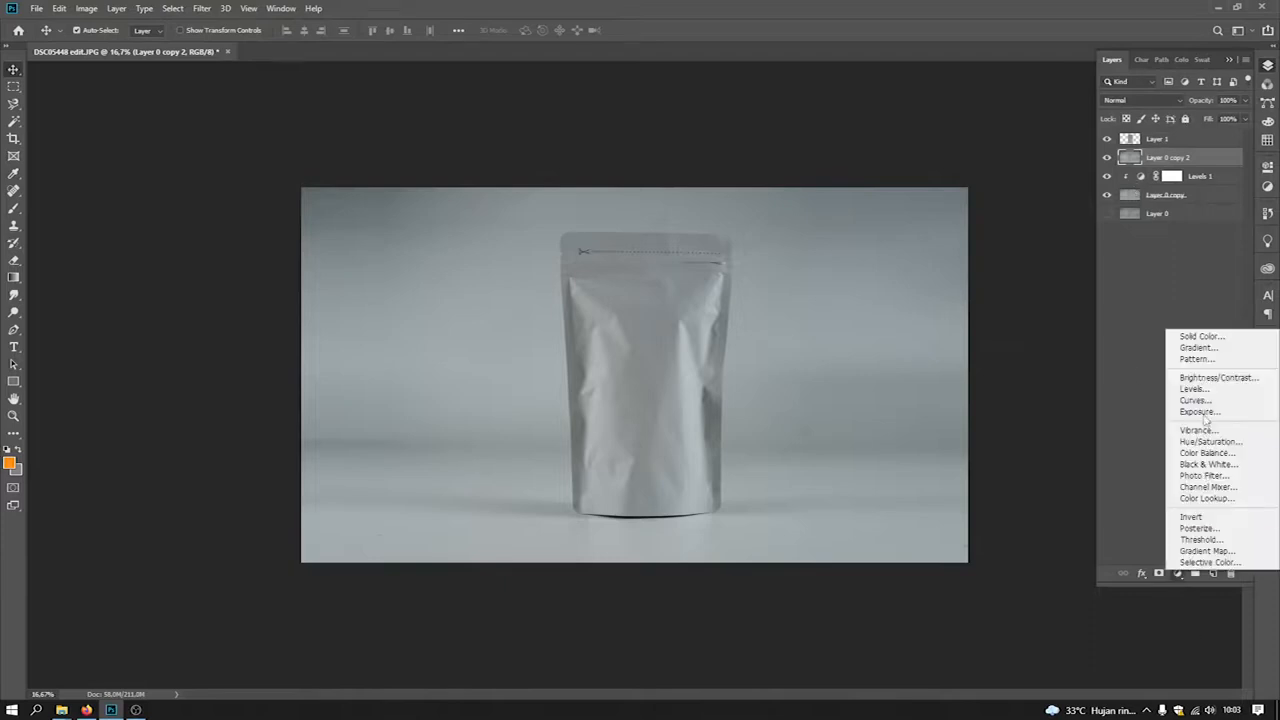
click(1178, 397)
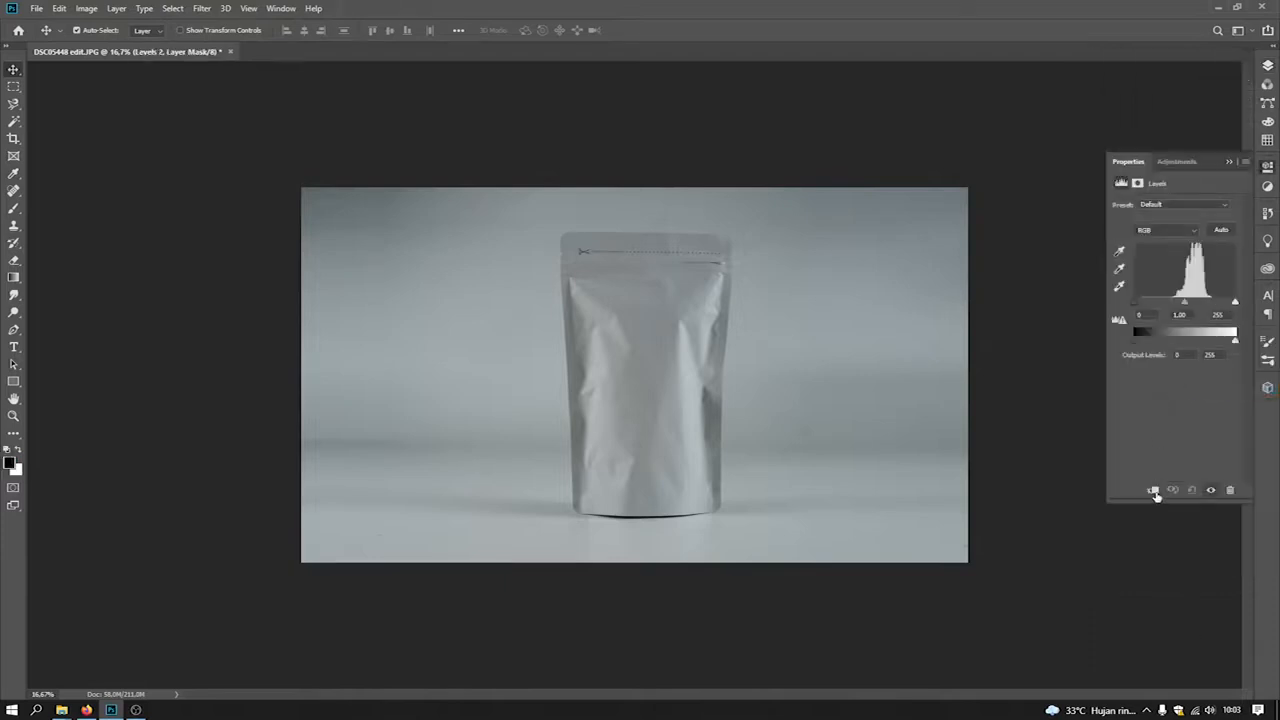
drag(1191, 304, 1177, 301)
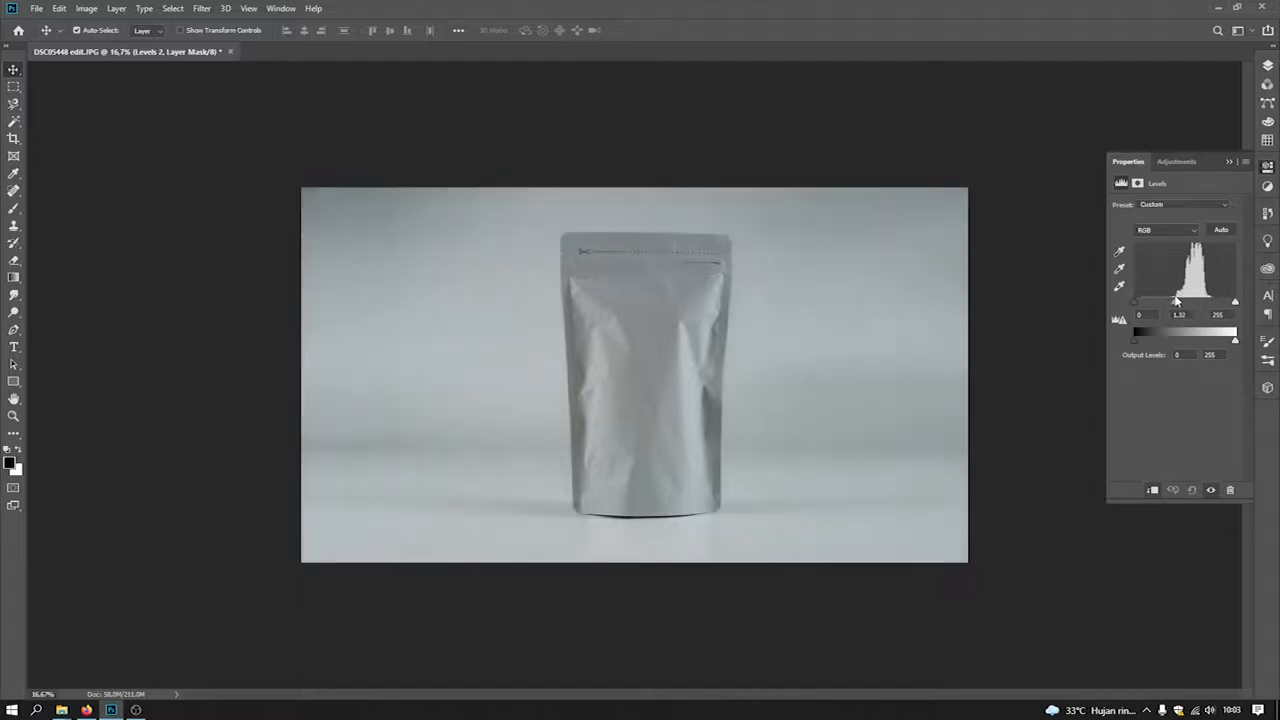
click(1231, 164)
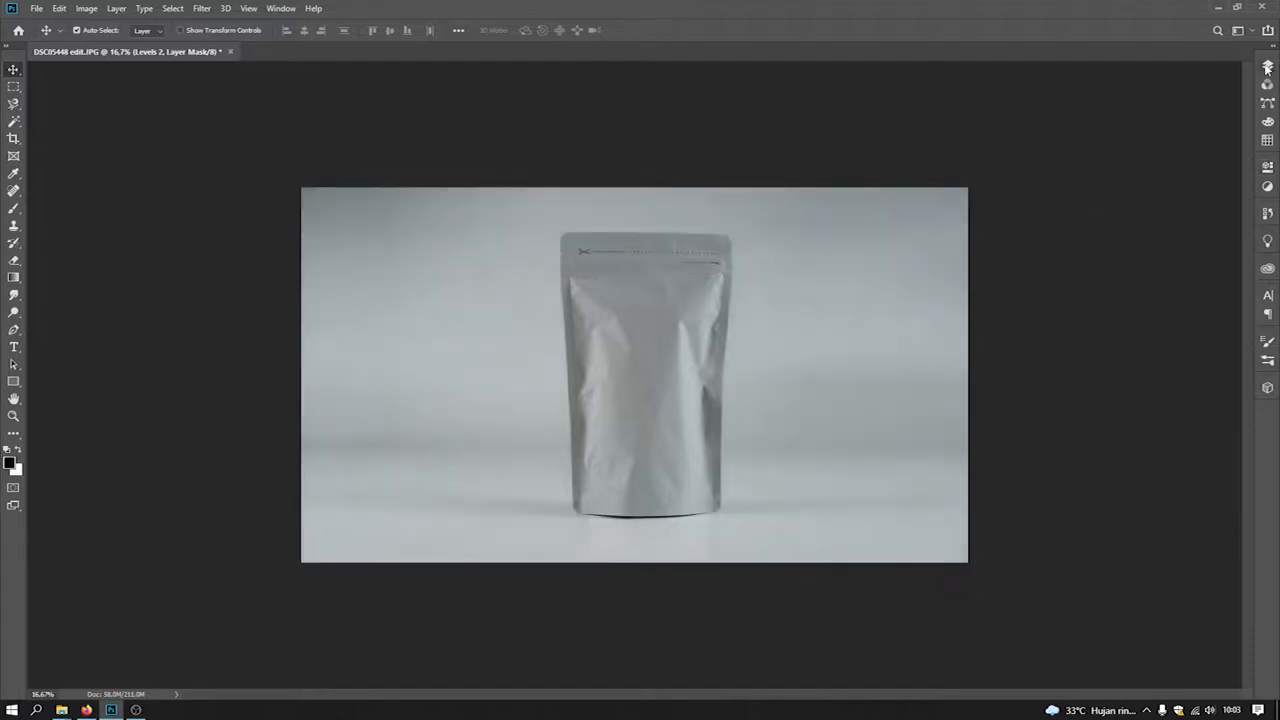
Group Layer 0 copy 2 with its Levels adjustment and hide the group behind a black layer mask
click(1267, 66)
click(1170, 176)
shift+click(1185, 160)
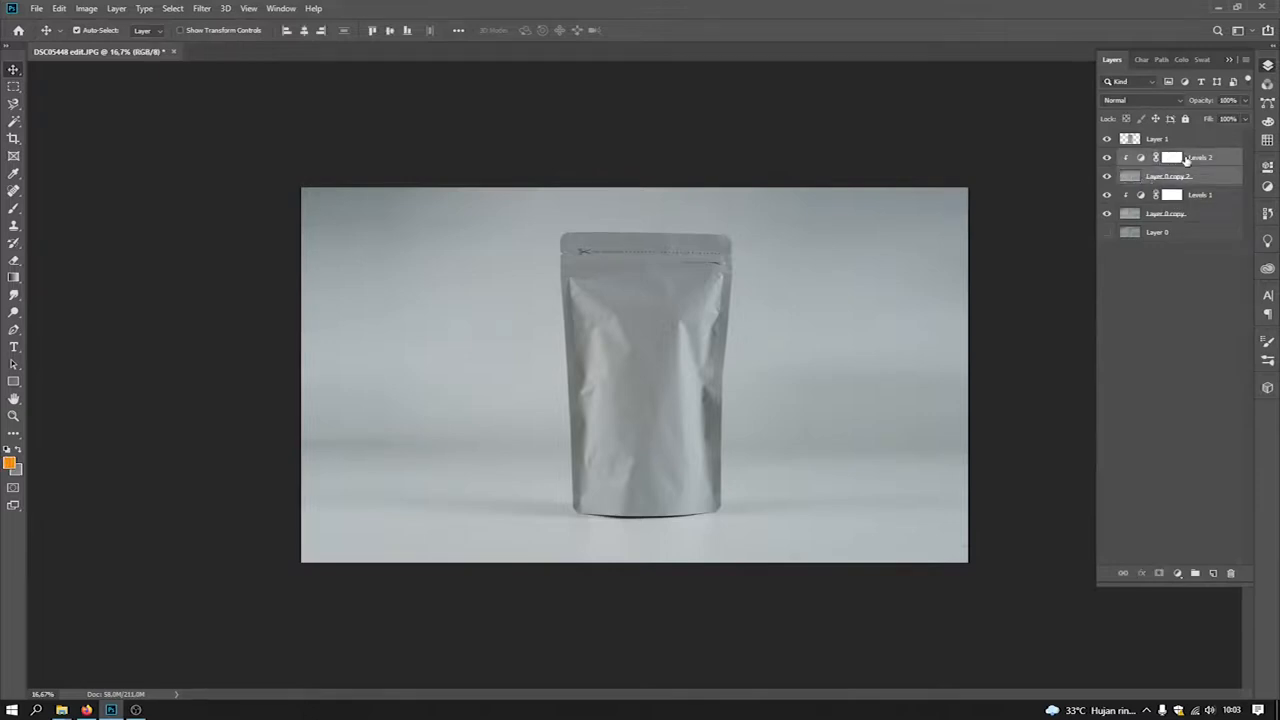
key(ctrl+g)
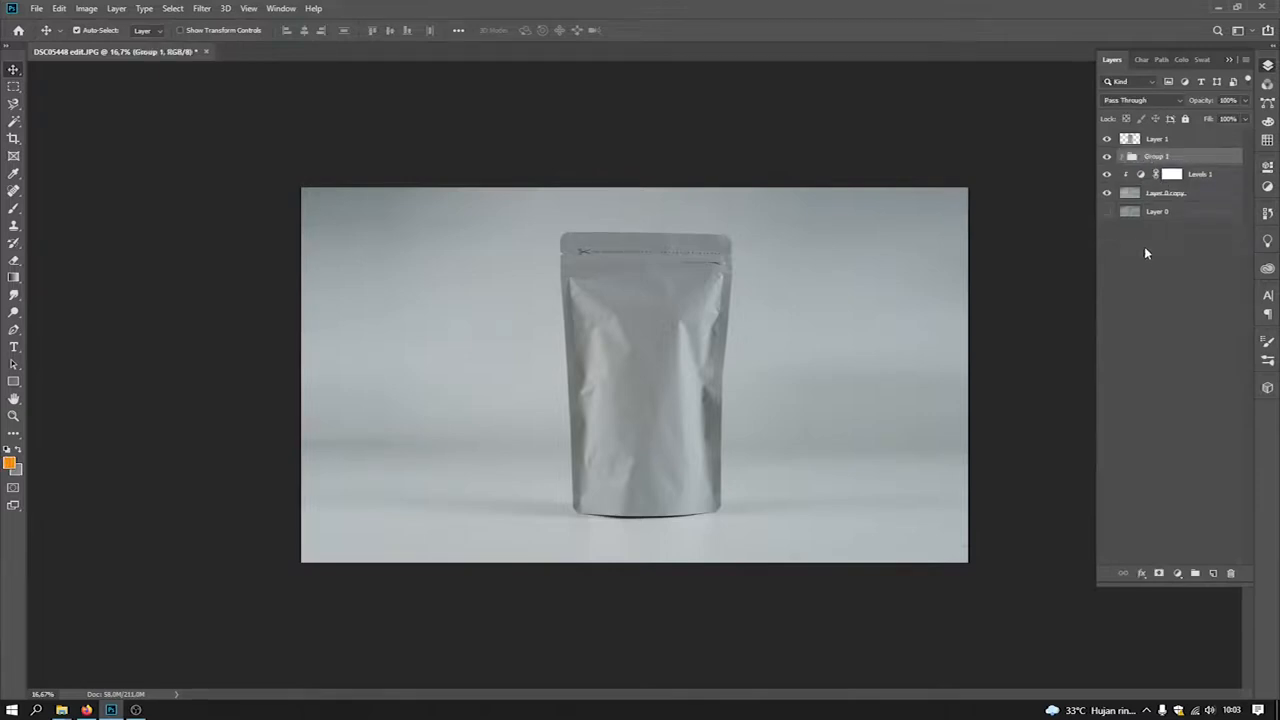
alt+click(1157, 574)
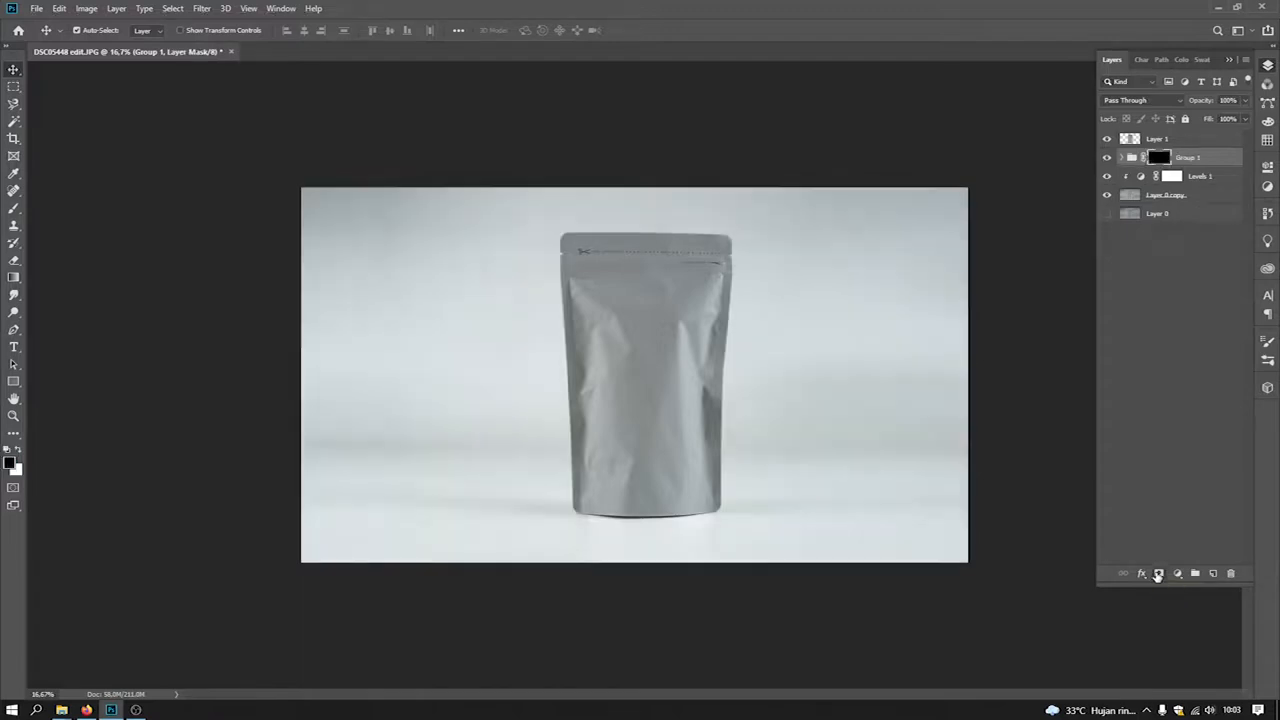
Set up the Brush tool with a white foreground and 7% opacity for painting on the group's mask
key(ctrl+plus)
key(ctrl+plus)
drag(618, 450, 869, 275)
click(18, 451)
key(ctrl+minus)
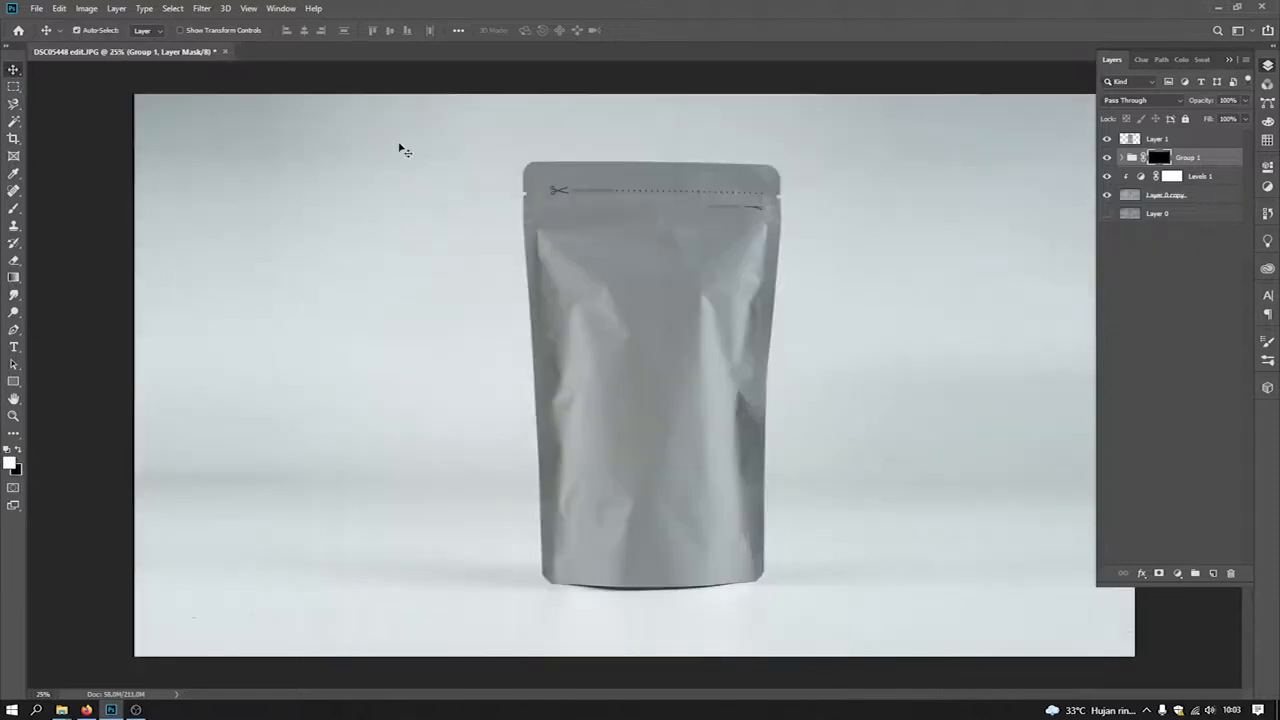
click(13, 208)
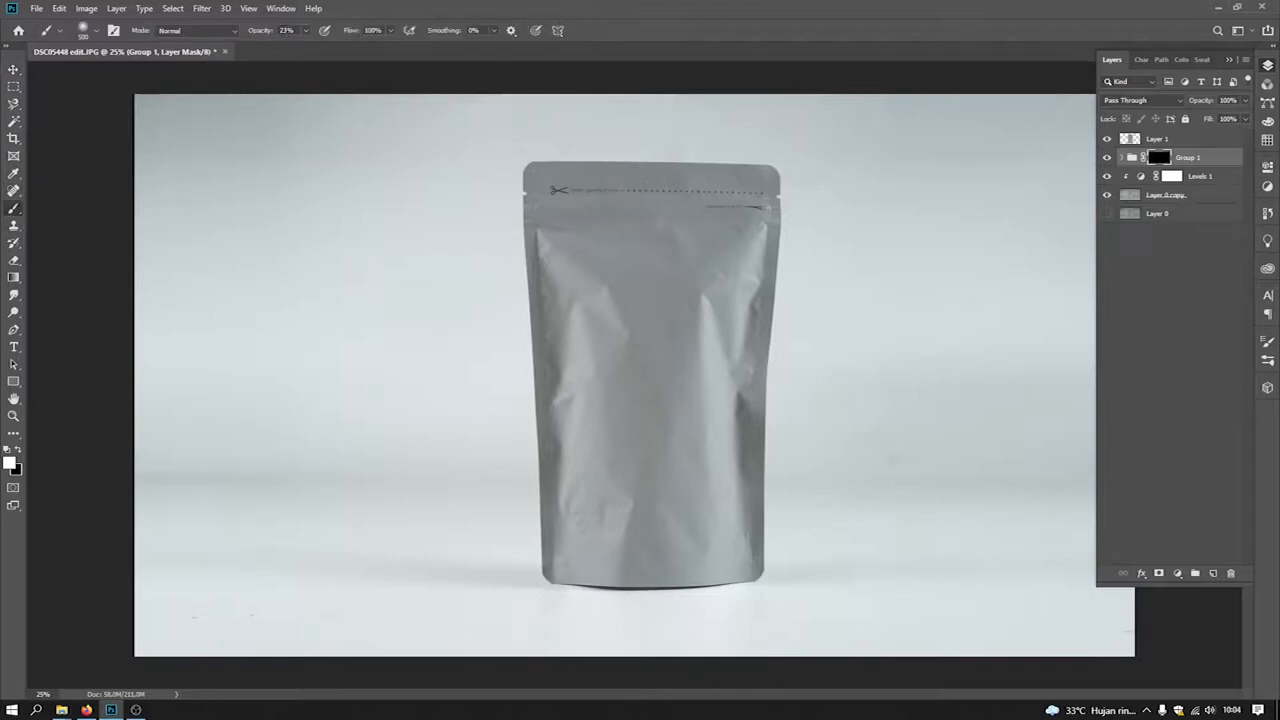
drag(252, 29, 236, 29)
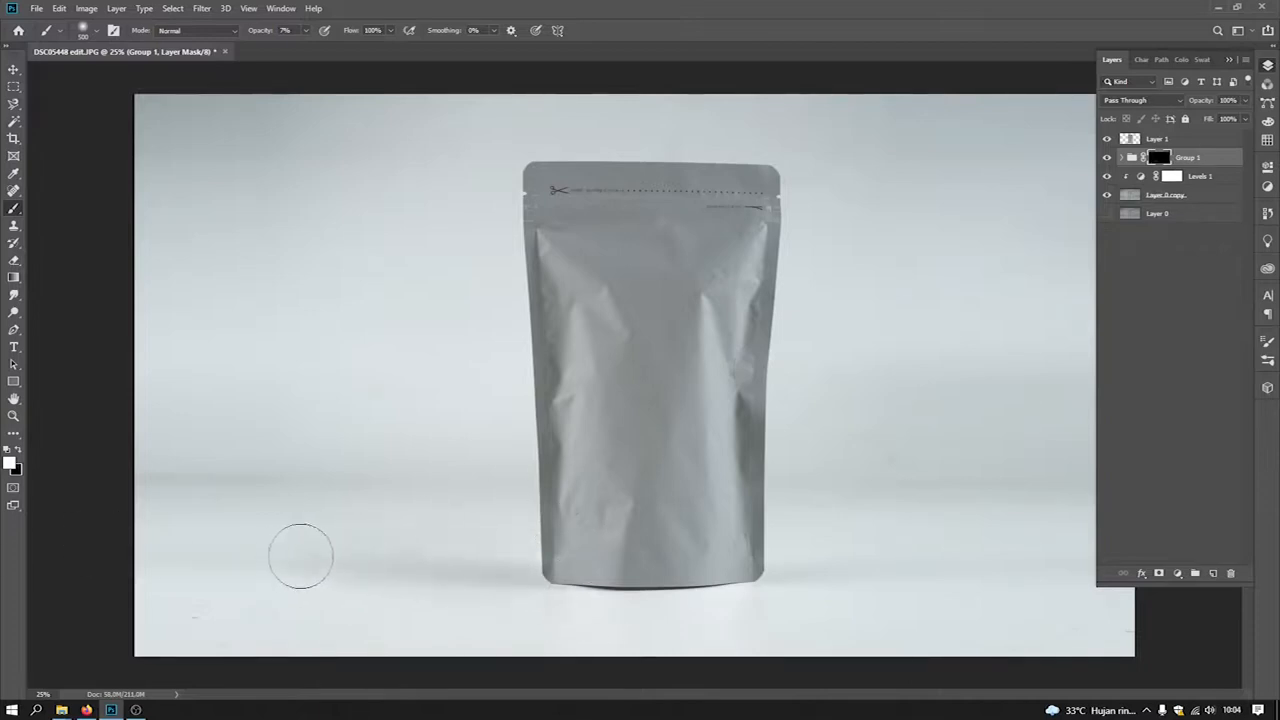
Reduce the brush size to 200 and paint the darker shadow around the pouch's base into the group mask
click(1107, 158)
click(1107, 158)
click(1107, 158)
click(1107, 158)
key(bracketleft)
key(bracketleft)
key(bracketleft)
key(bracketleft)
key(bracketleft)
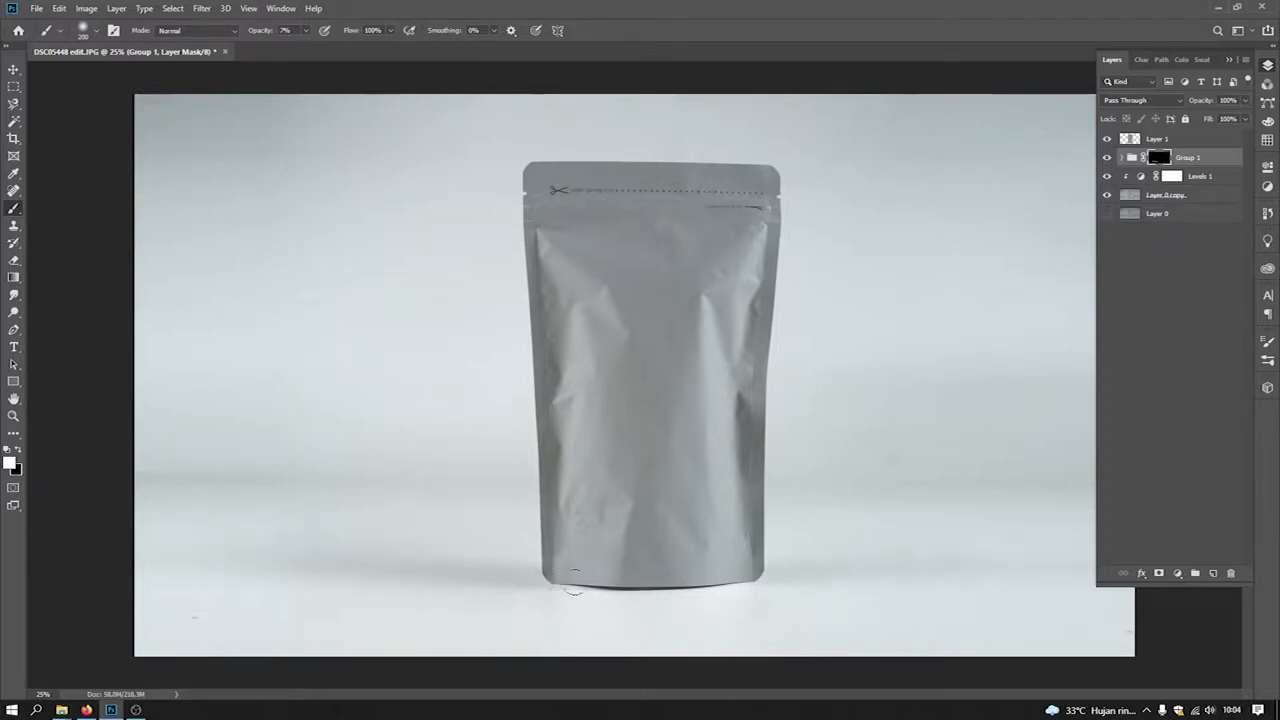
key(ctrl+minus)
key(ctrl+minus)
key(ctrl+plus)
key(ctrl+plus)
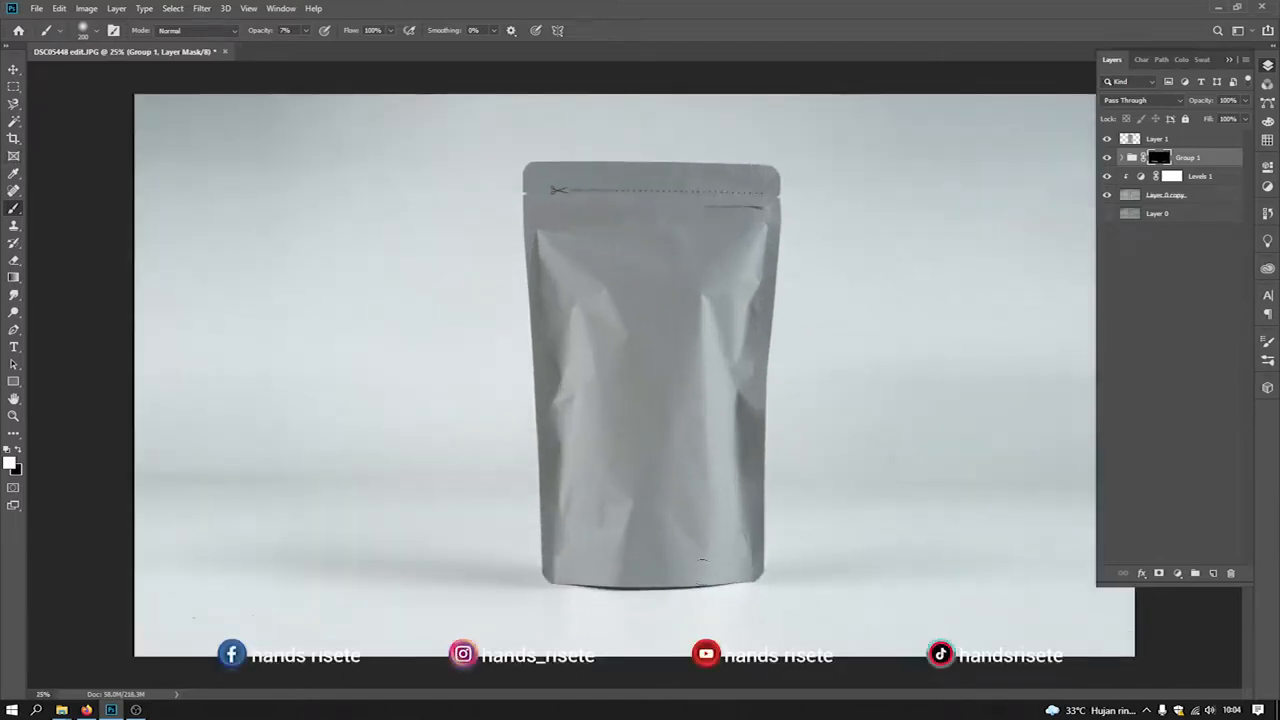
Compare the background with and without Group 1 and the Levels 1 adjustment
key(ctrl+minus)
click(13, 69)
click(1106, 158)
click(1106, 158)
click(1107, 177)
click(1107, 177)
click(1107, 177)
click(1107, 177)
click(1107, 177)
click(1107, 177)
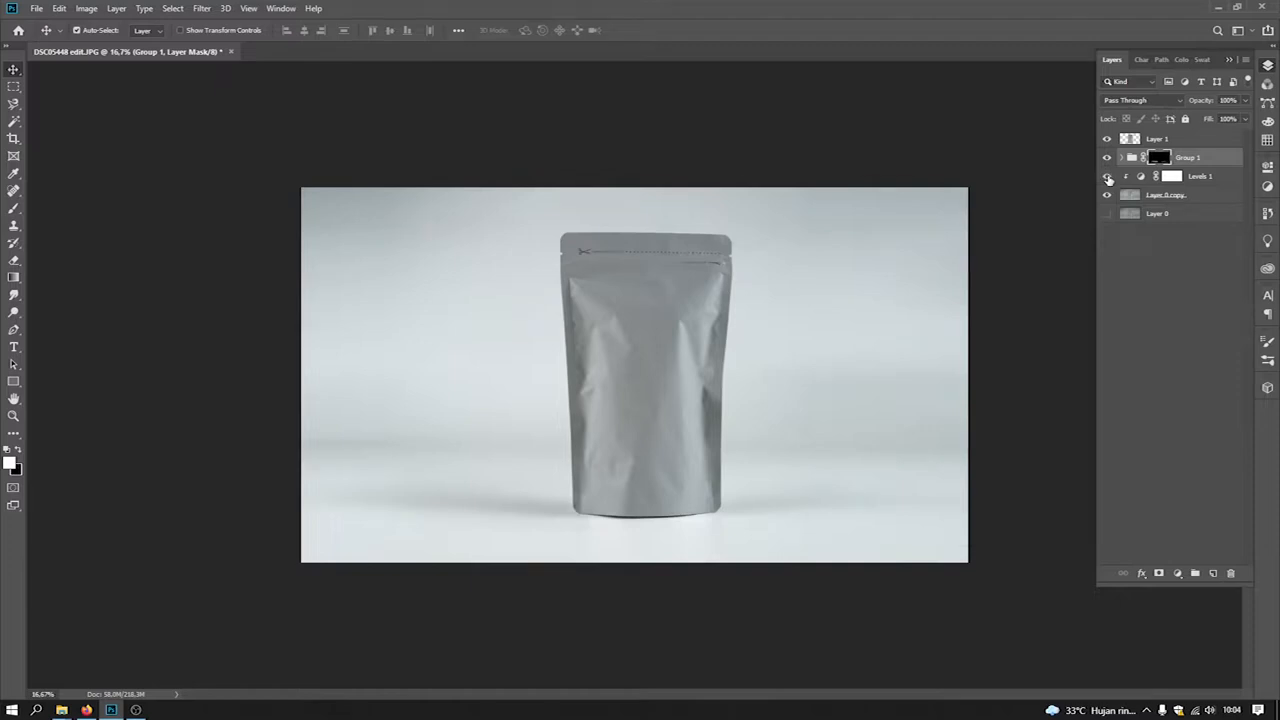
click(1107, 177)
click(1107, 177)
click(1107, 158)
click(1107, 158)
Lower the midtone input of the Levels 1 adjustment slightly to darken the background
double_click(1140, 174)
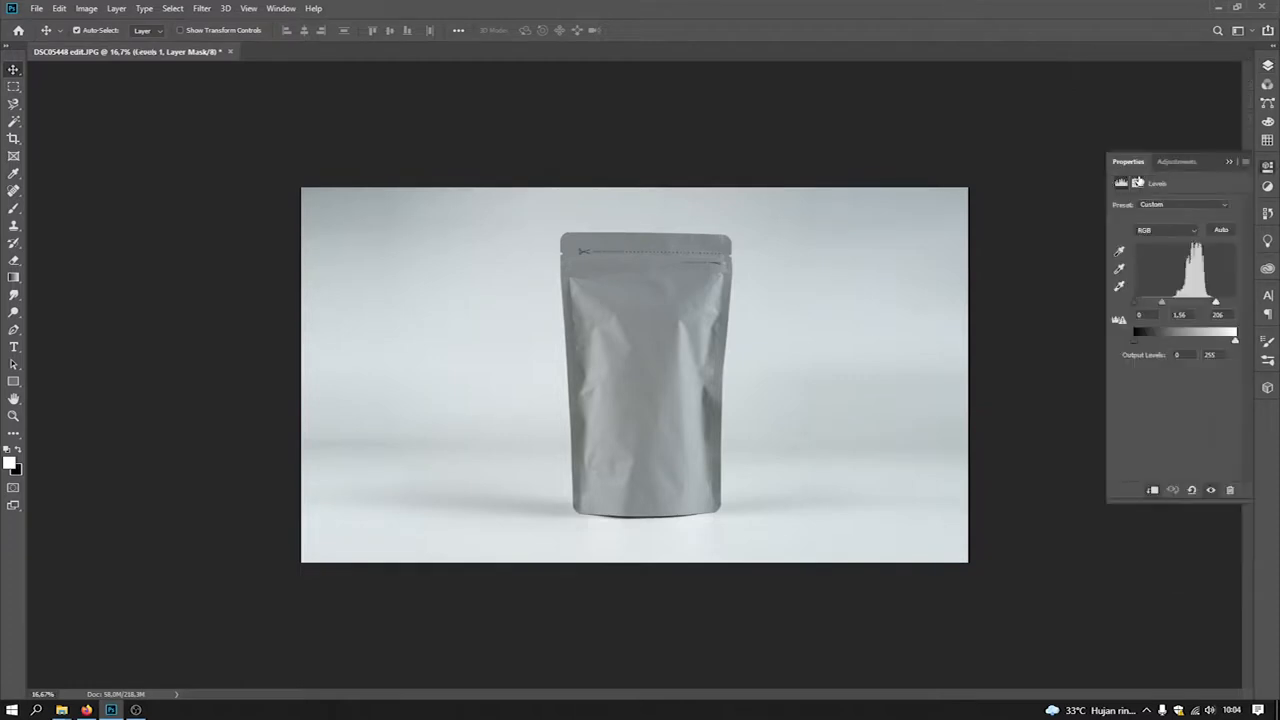
drag(1159, 300, 1167, 300)
click(1231, 162)
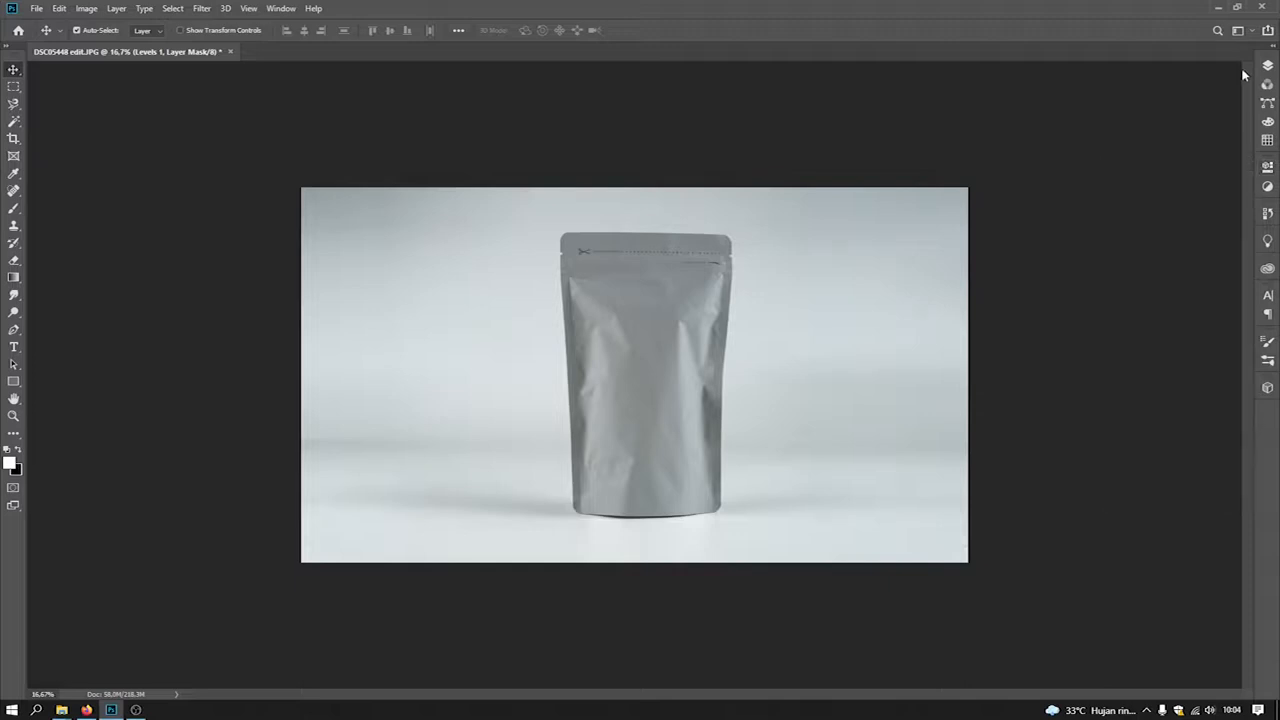
click(1267, 67)
Add an orange #fa8d18 Solid Color fill layer above Group 1 and set its blend mode to Multiply
click(1163, 160)
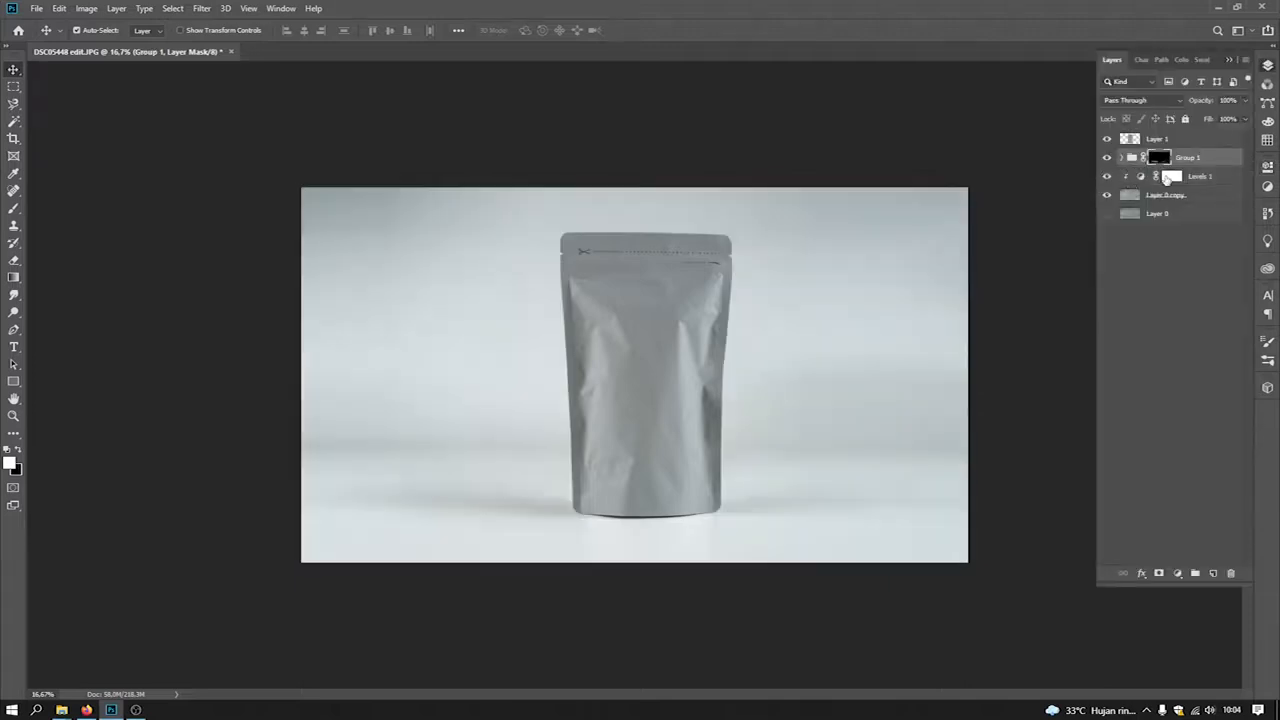
click(1190, 178)
click(1160, 158)
click(1177, 573)
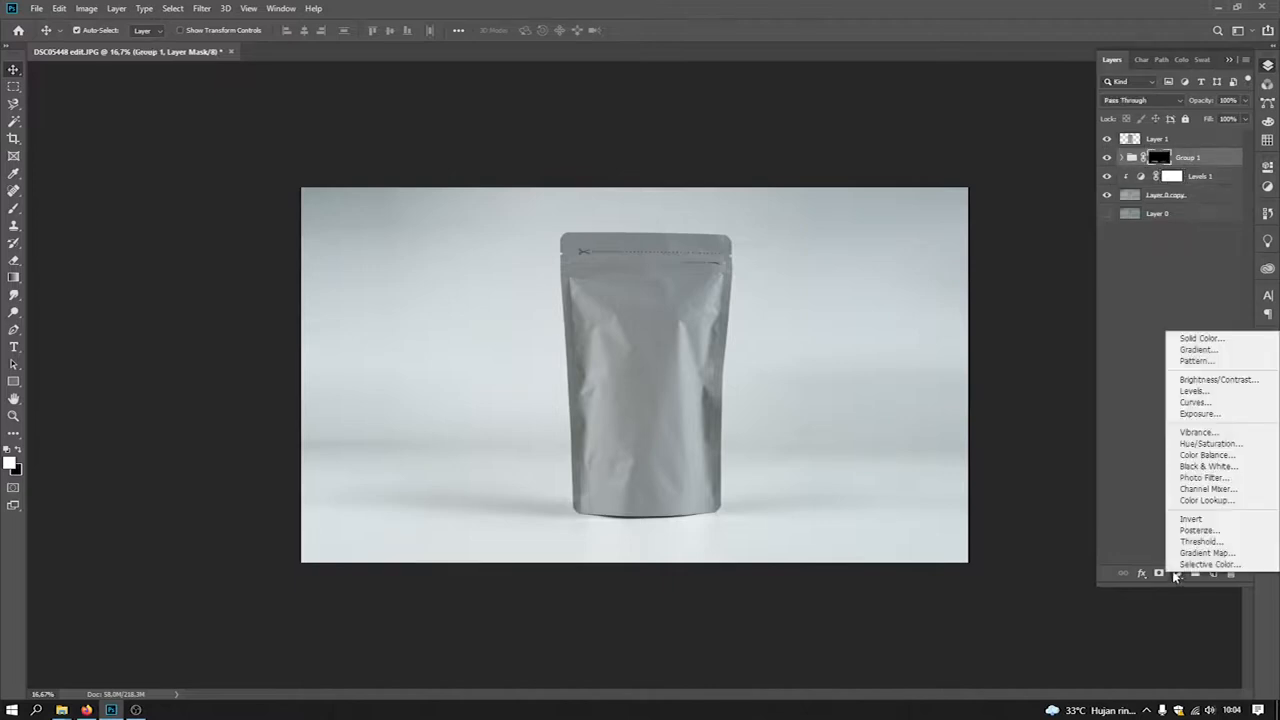
click(1205, 339)
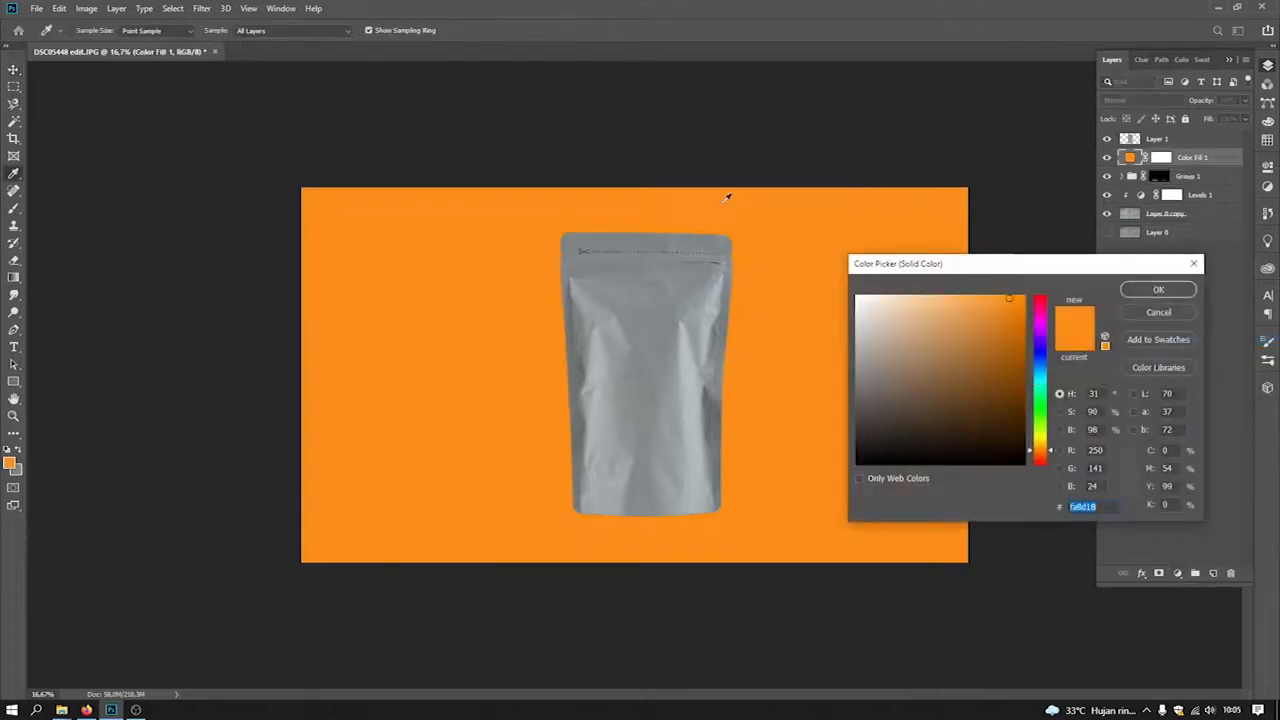
click(1160, 290)
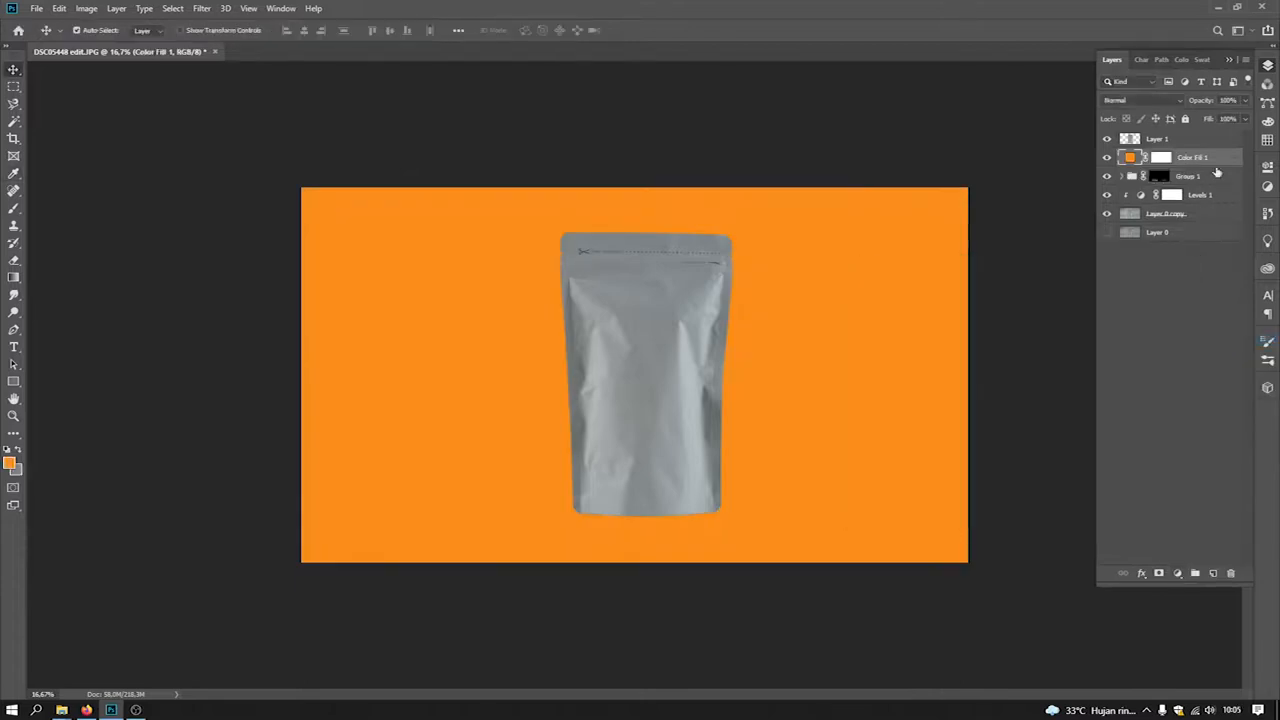
click(1160, 100)
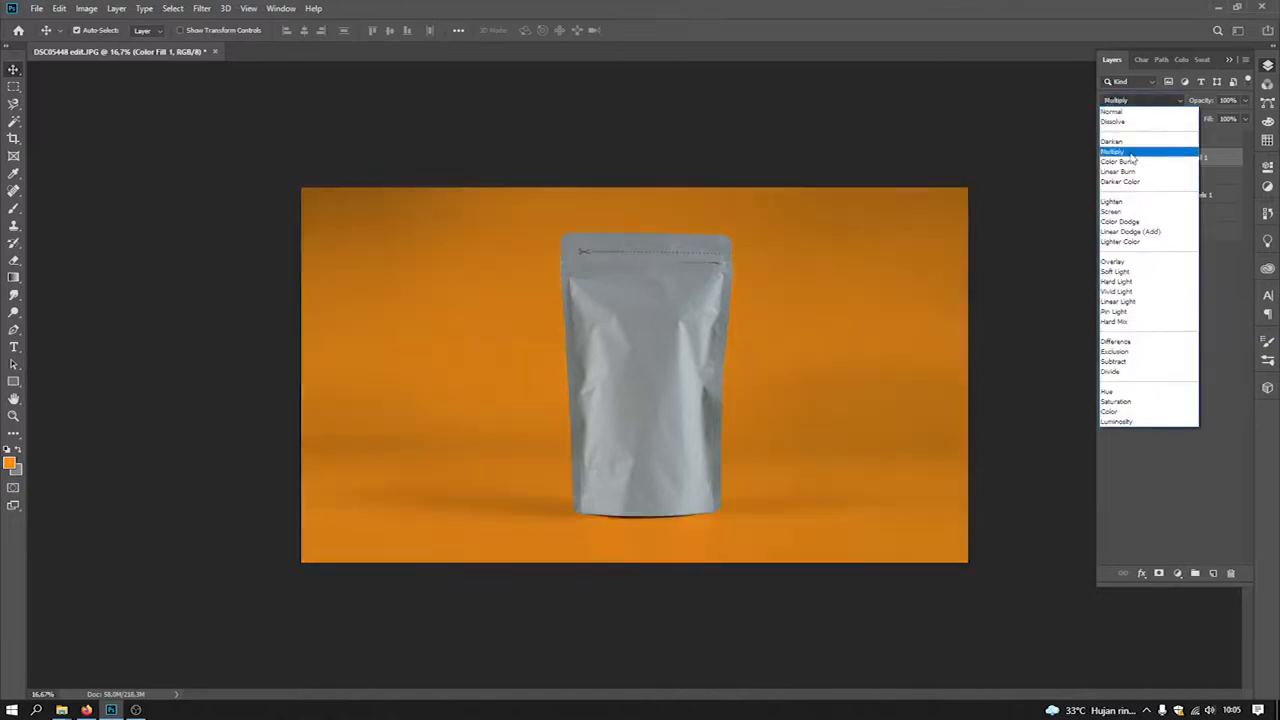
click(1130, 151)
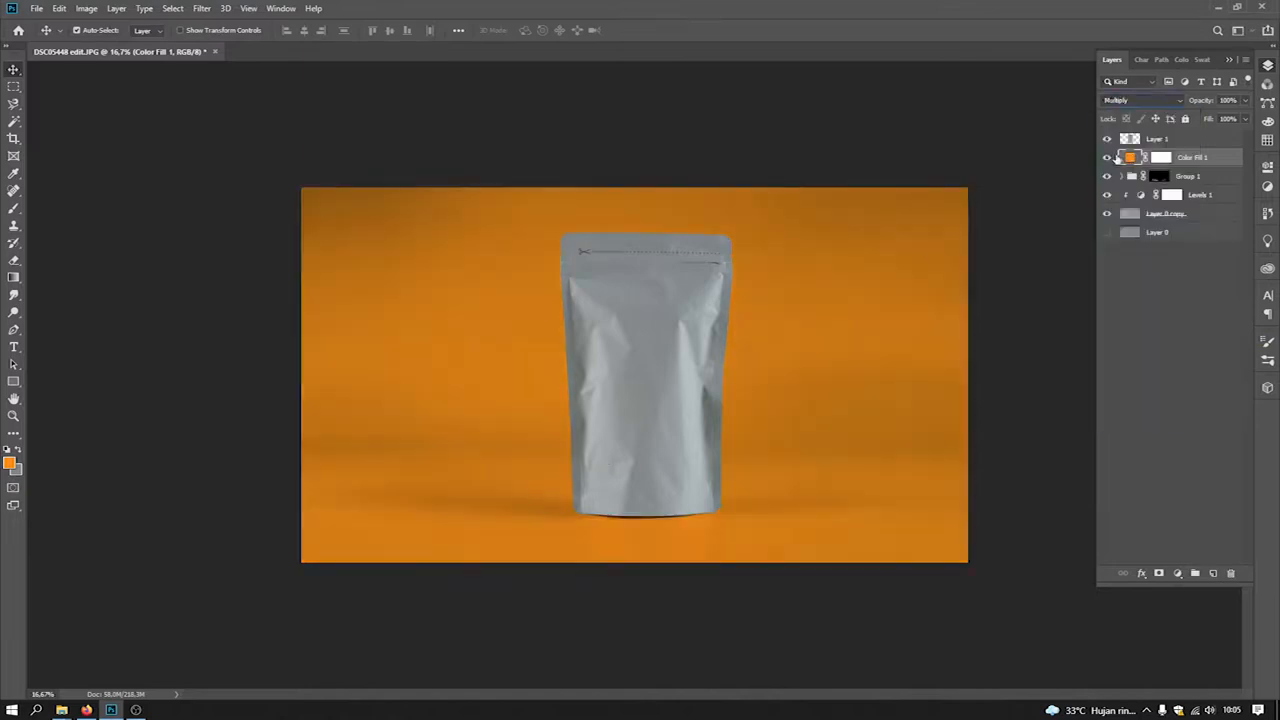
Try other background colours on the Solid Color fill, ending with cyan #5acdd7
double_click(1129, 158)
mouse_move(1022, 318)
mouse_down()
mouse_move(1016, 415)
mouse_move(1023, 337)
mouse_move(971, 307)
mouse_up()
mouse_move(1043, 365)
mouse_down()
mouse_move(1039, 378)
mouse_move(1018, 350)
mouse_move(1015, 316)
mouse_up()
mouse_move(1011, 391)
mouse_down()
mouse_move(929, 306)
mouse_move(942, 336)
mouse_move(954, 321)
mouse_up()
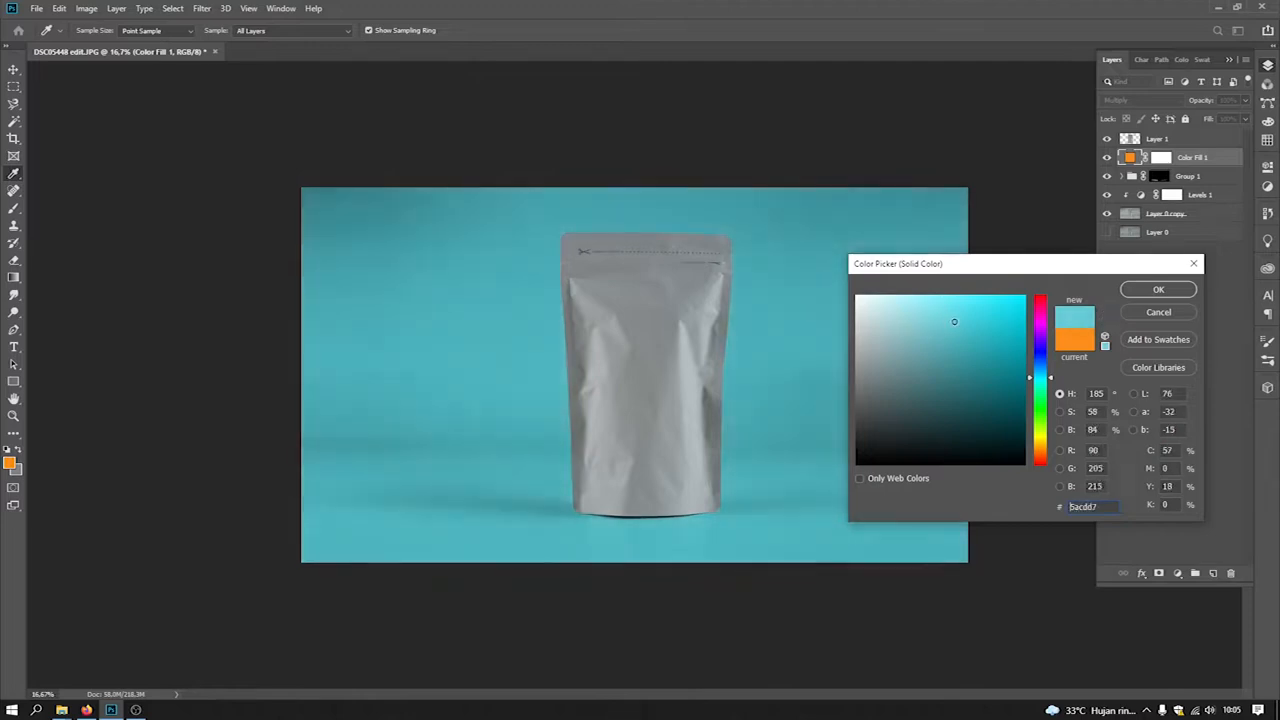
click(1157, 313)
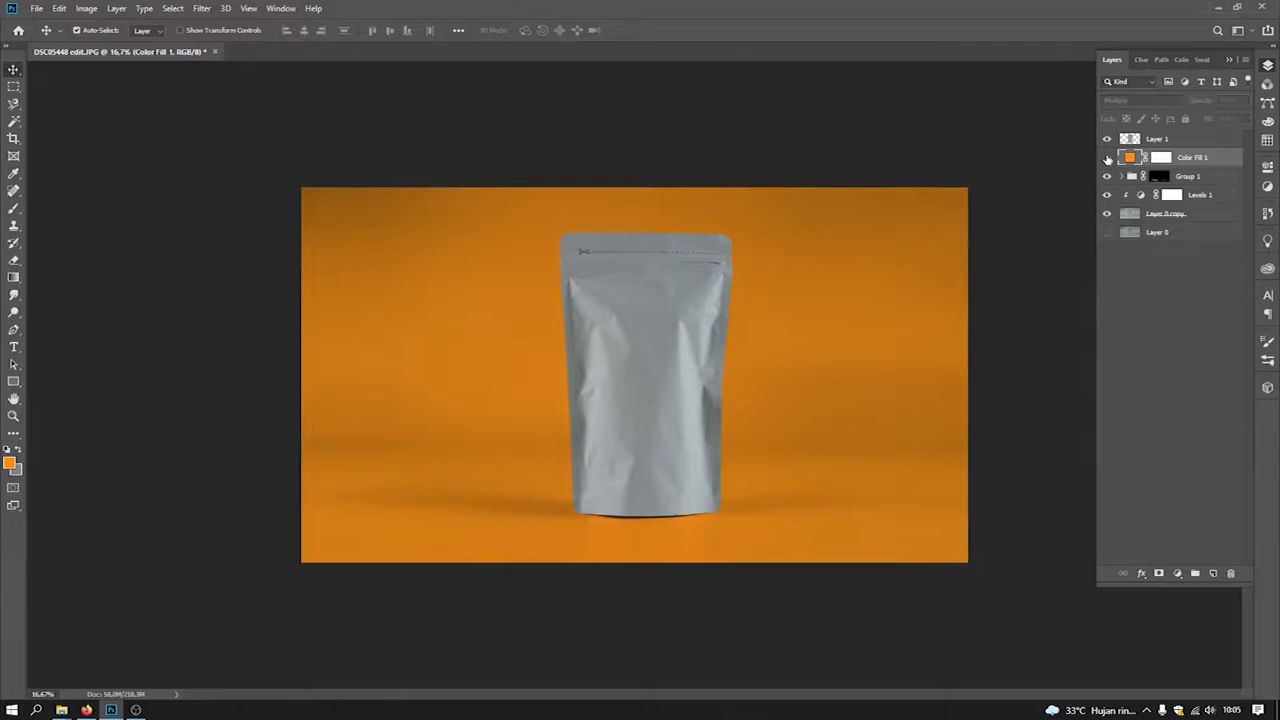
Hide the orange fill and the pouch cut-out Layer 1, and add a new empty layer above the fill
click(1107, 158)
click(1107, 139)
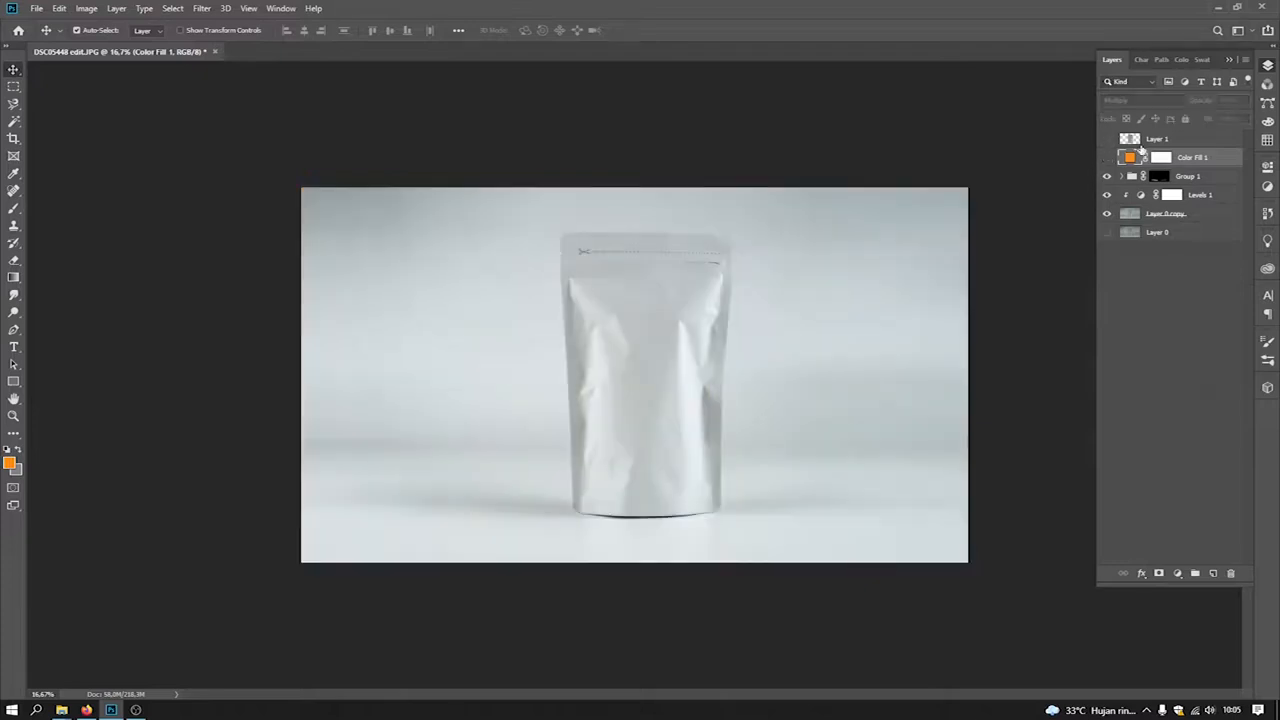
click(1214, 574)
key(ctrl+plus)
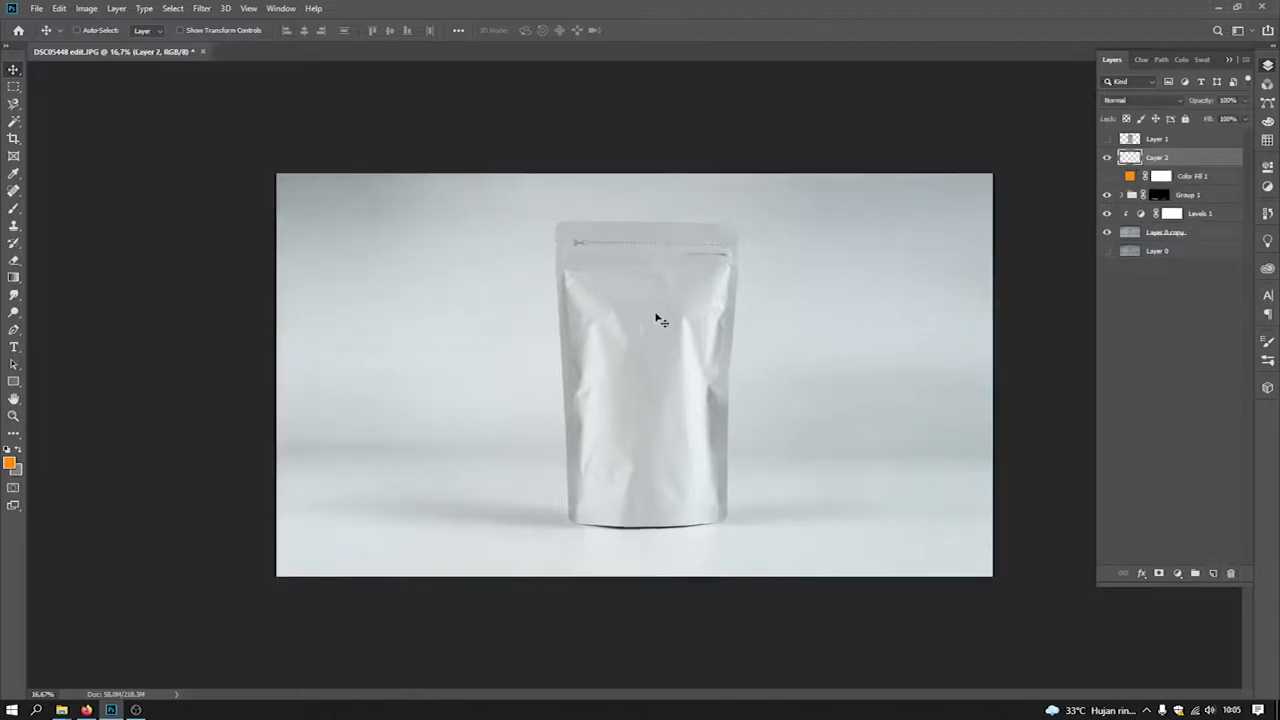
On Layer 2, fill a rectangular selection around the whole pouch with the grey foreground colour at 100% opacity, and deselect
key(ctrl+plus)
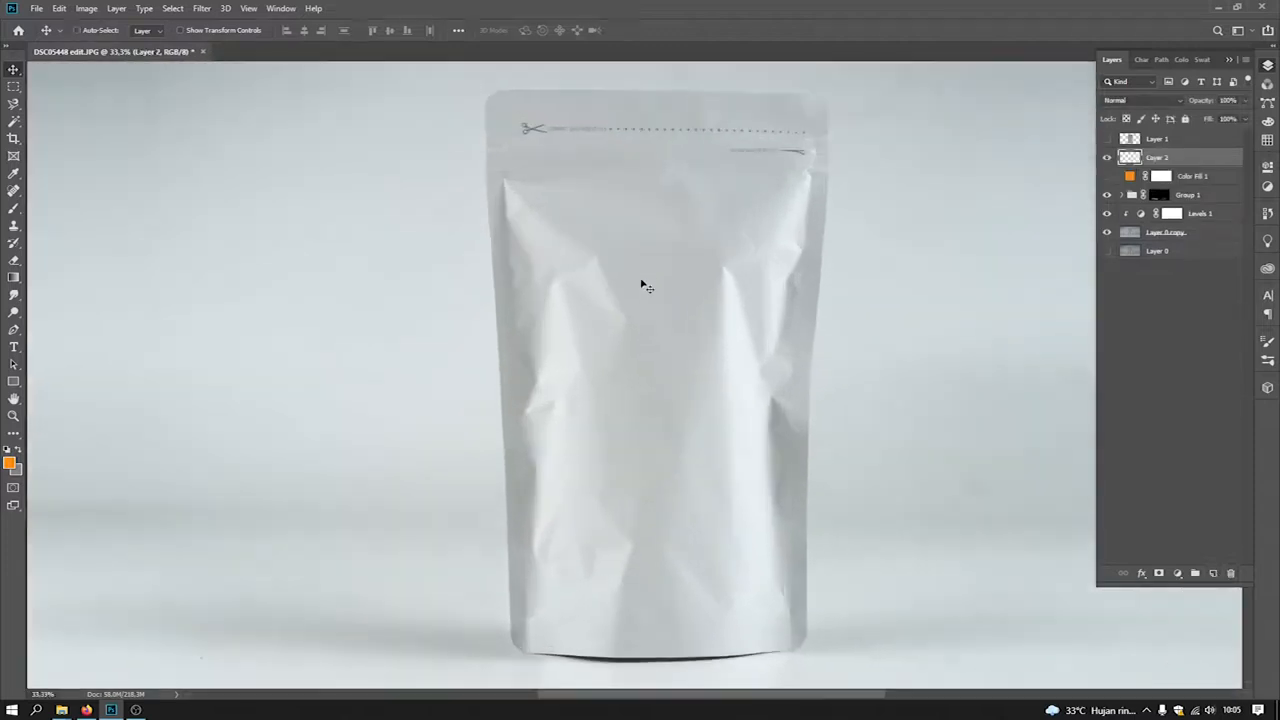
click(14, 86)
drag(479, 88, 836, 652)
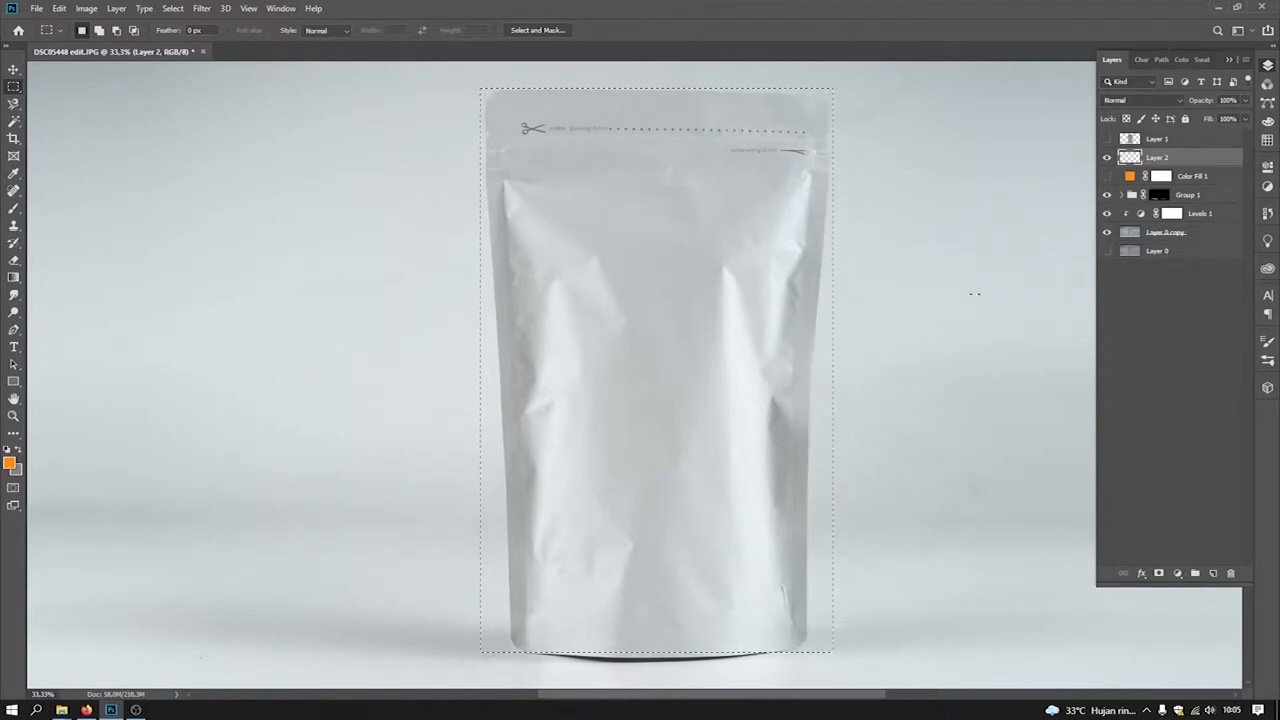
click(18, 450)
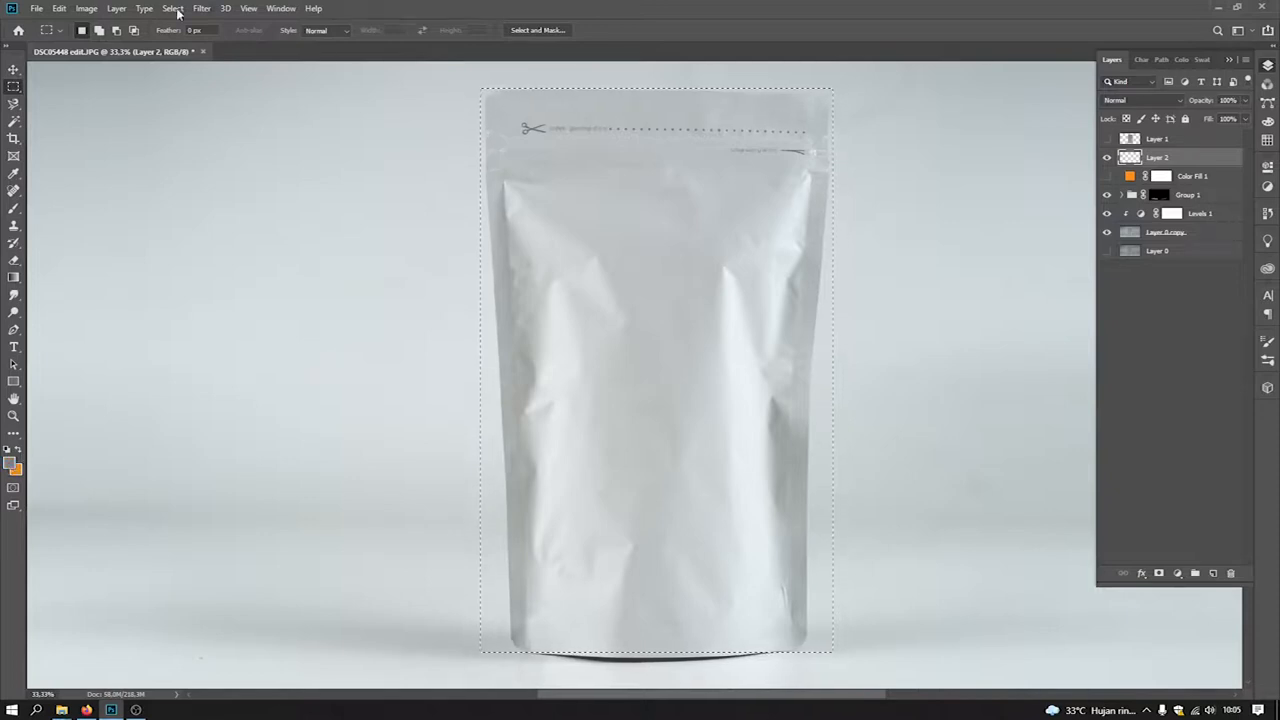
click(59, 9)
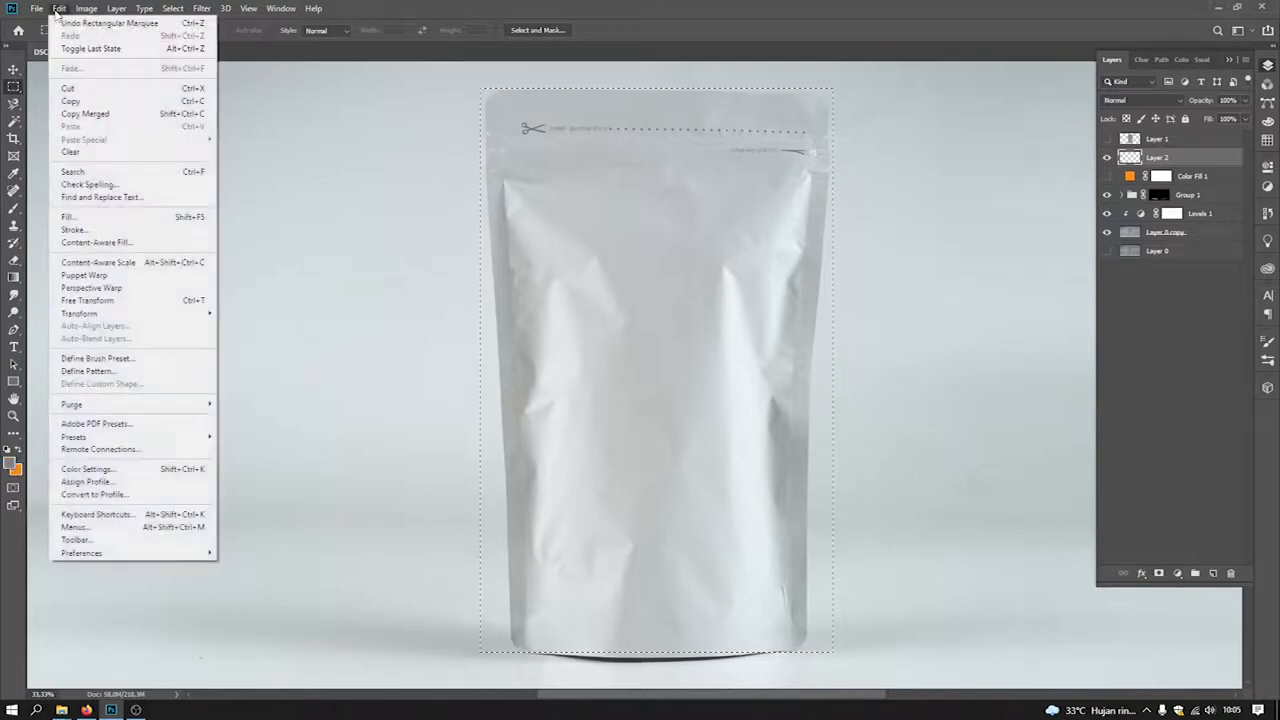
click(158, 217)
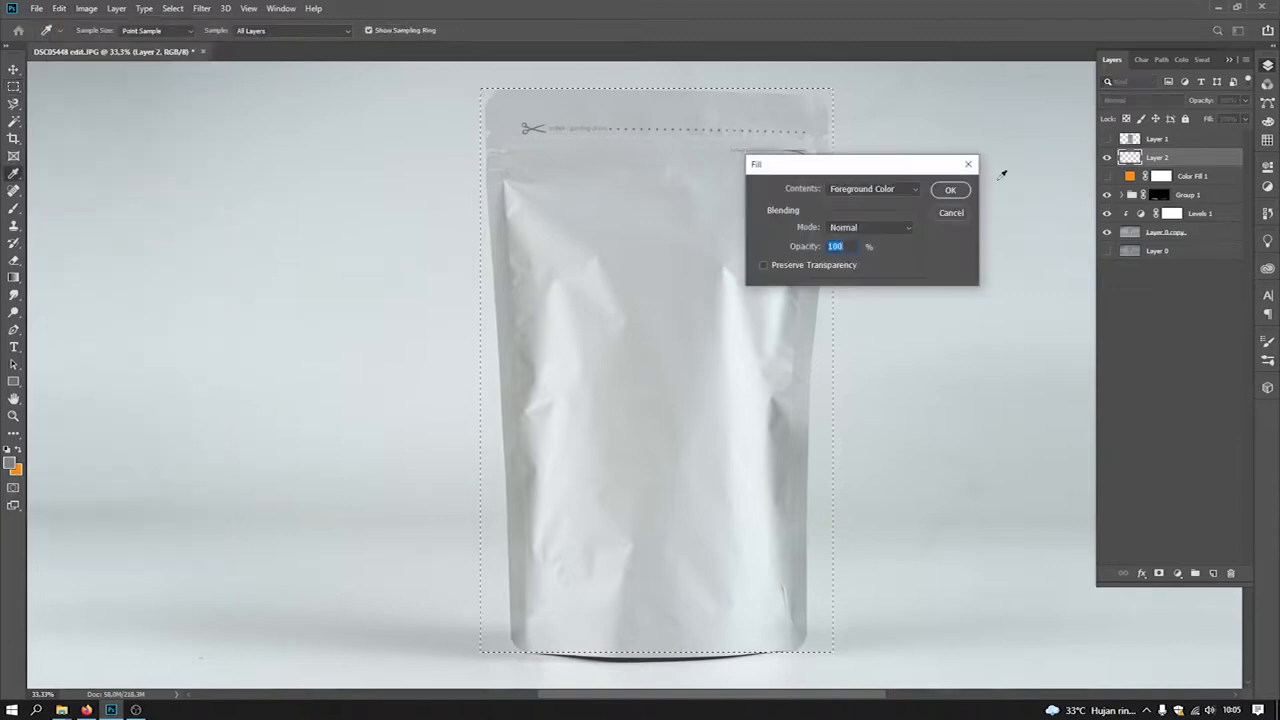
click(950, 190)
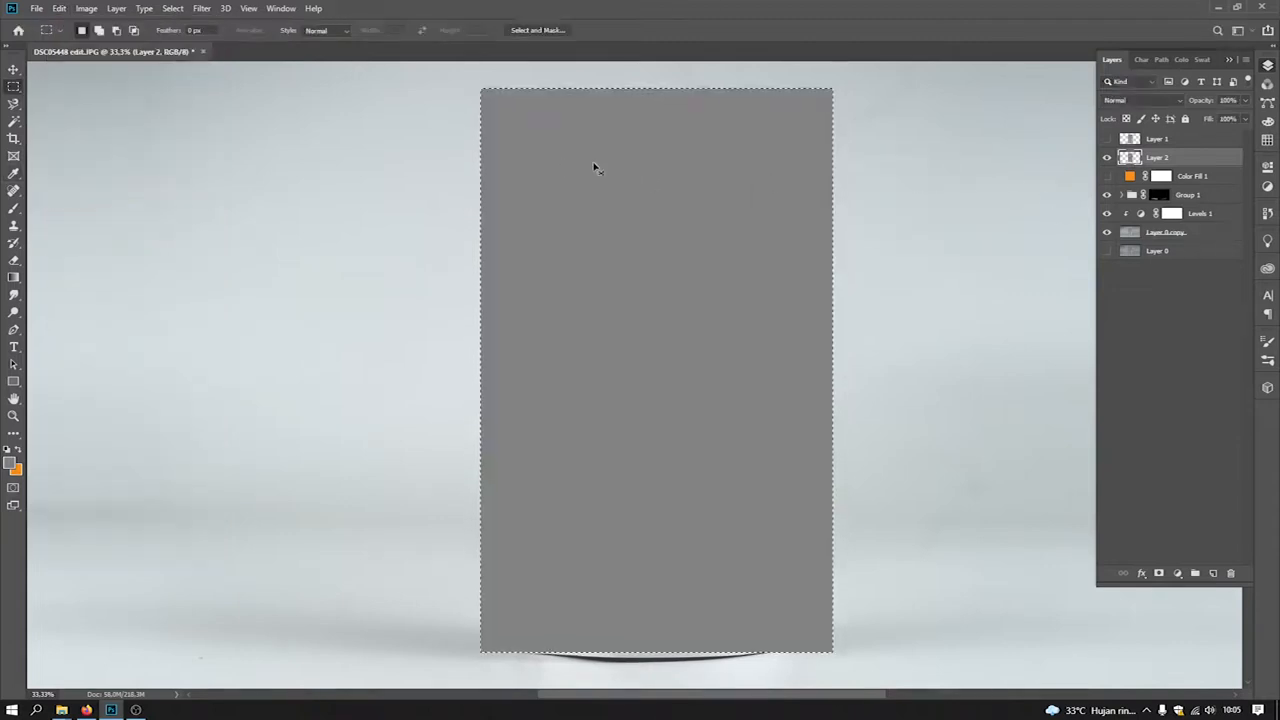
key(ctrl+d)
key(v)
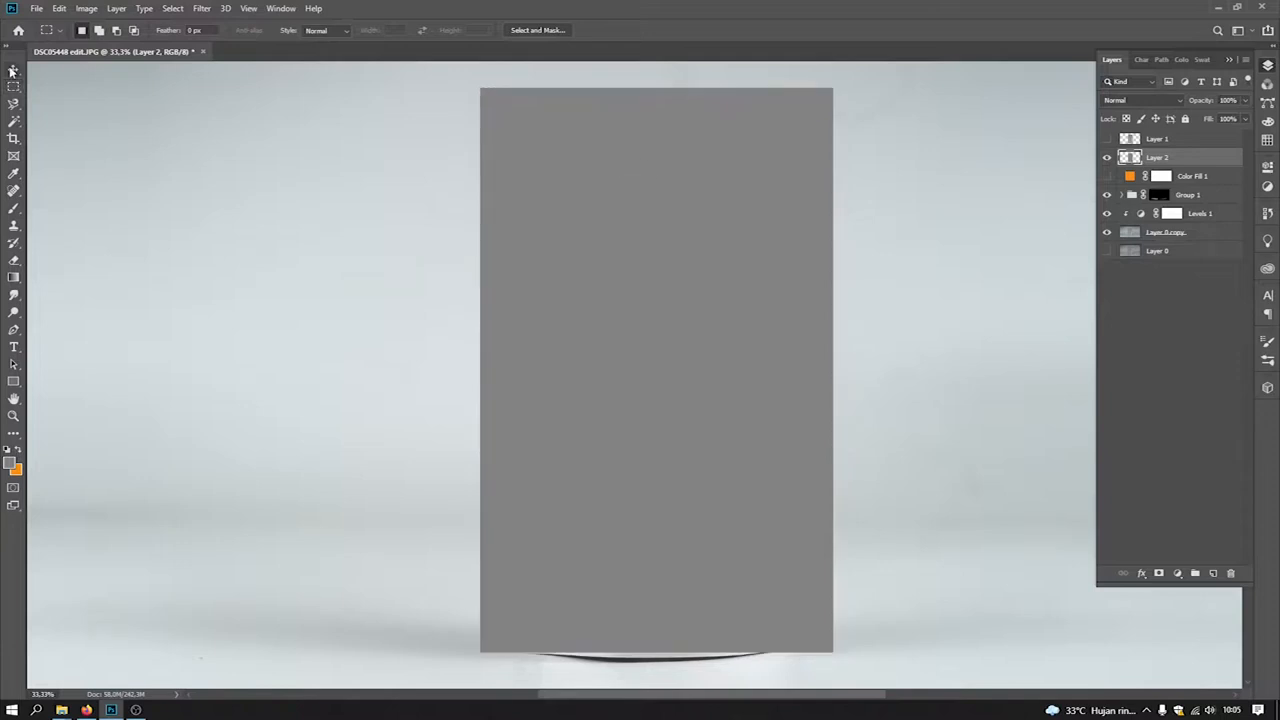
Convert the grey rectangle on Layer 2 to a Smart Object and lower its opacity to about 52%
right_click(1160, 162)
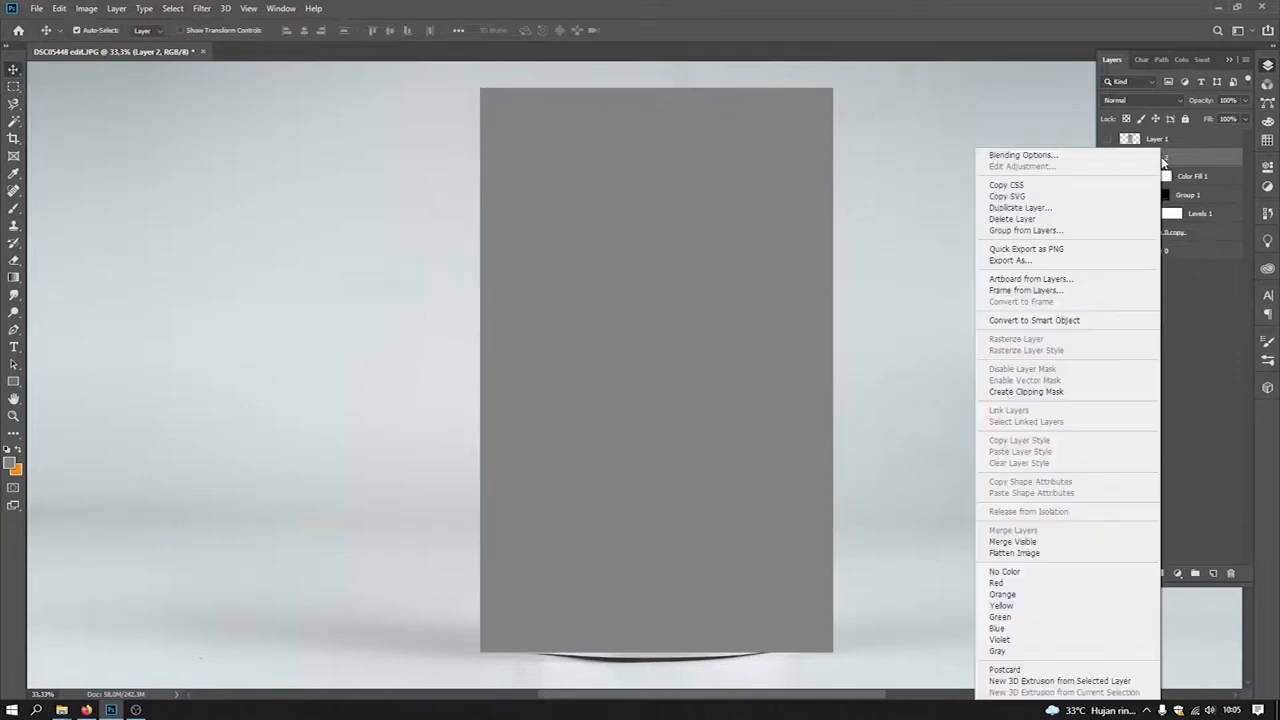
click(1116, 321)
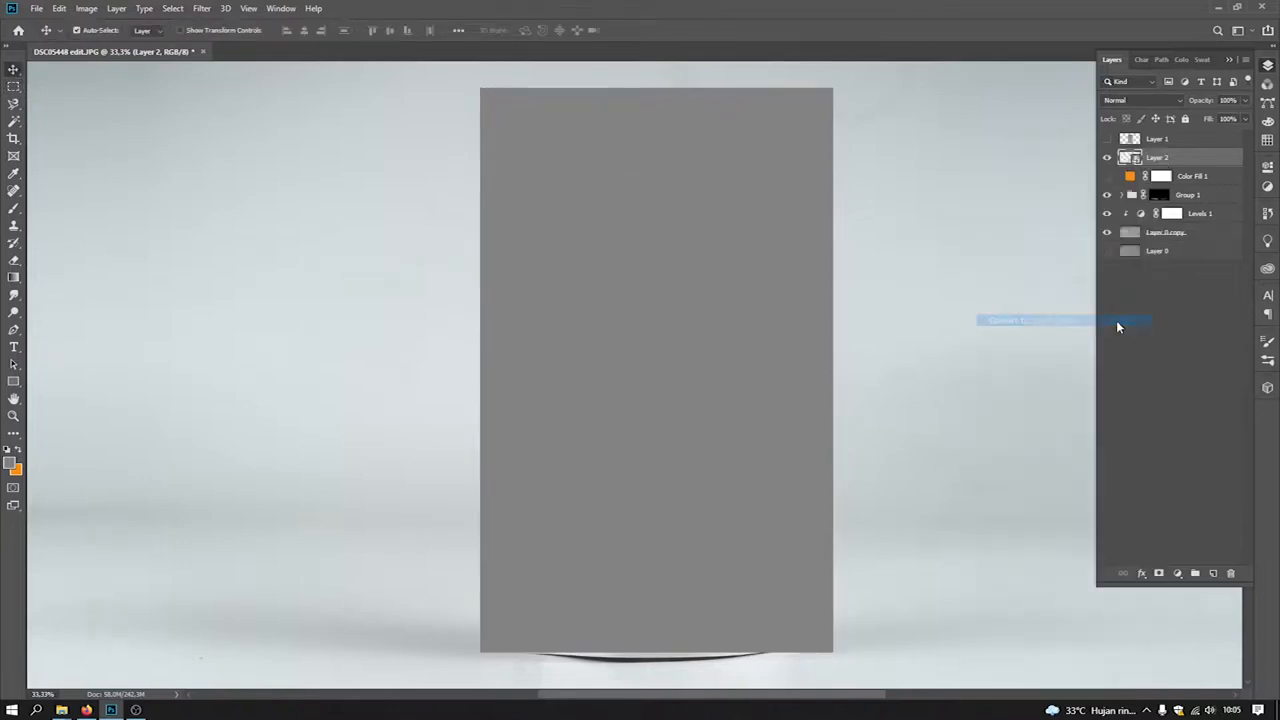
click(1245, 100)
drag(1242, 118, 1215, 118)
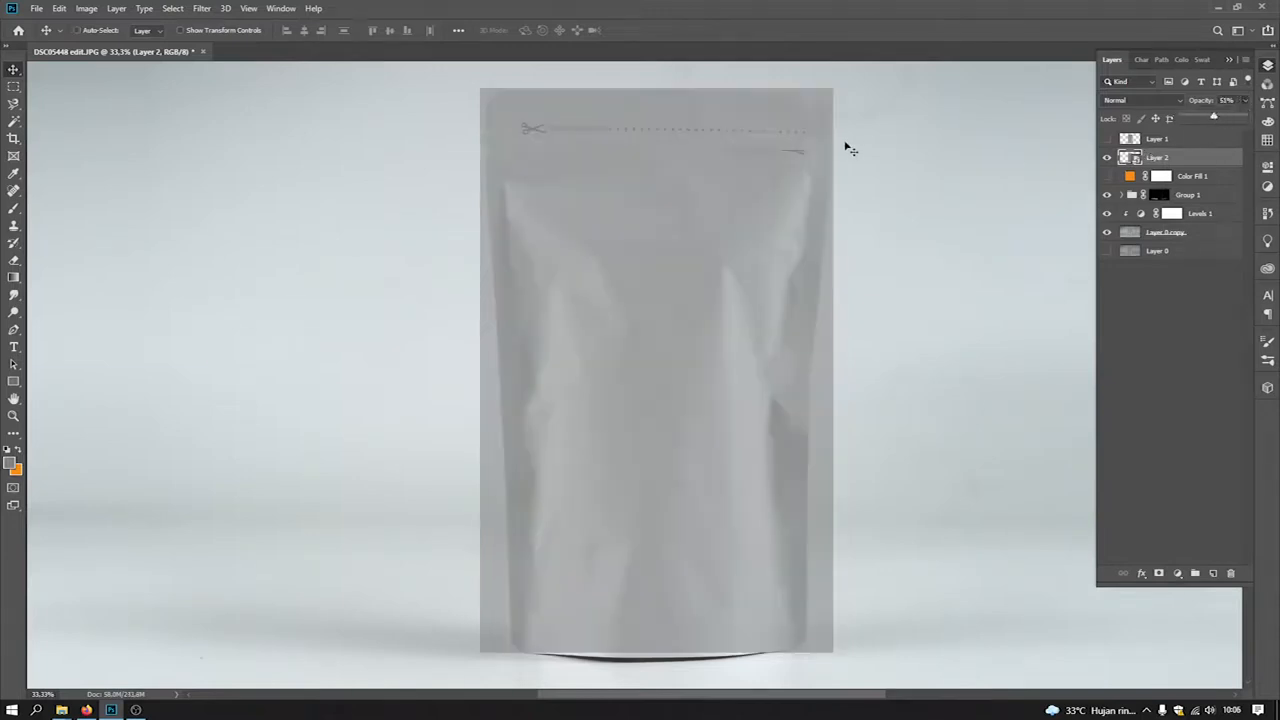
Distort the grey Smart Object's corners so its sides taper downward along the pouch, with a slightly wider top edge
key(ctrl+t)
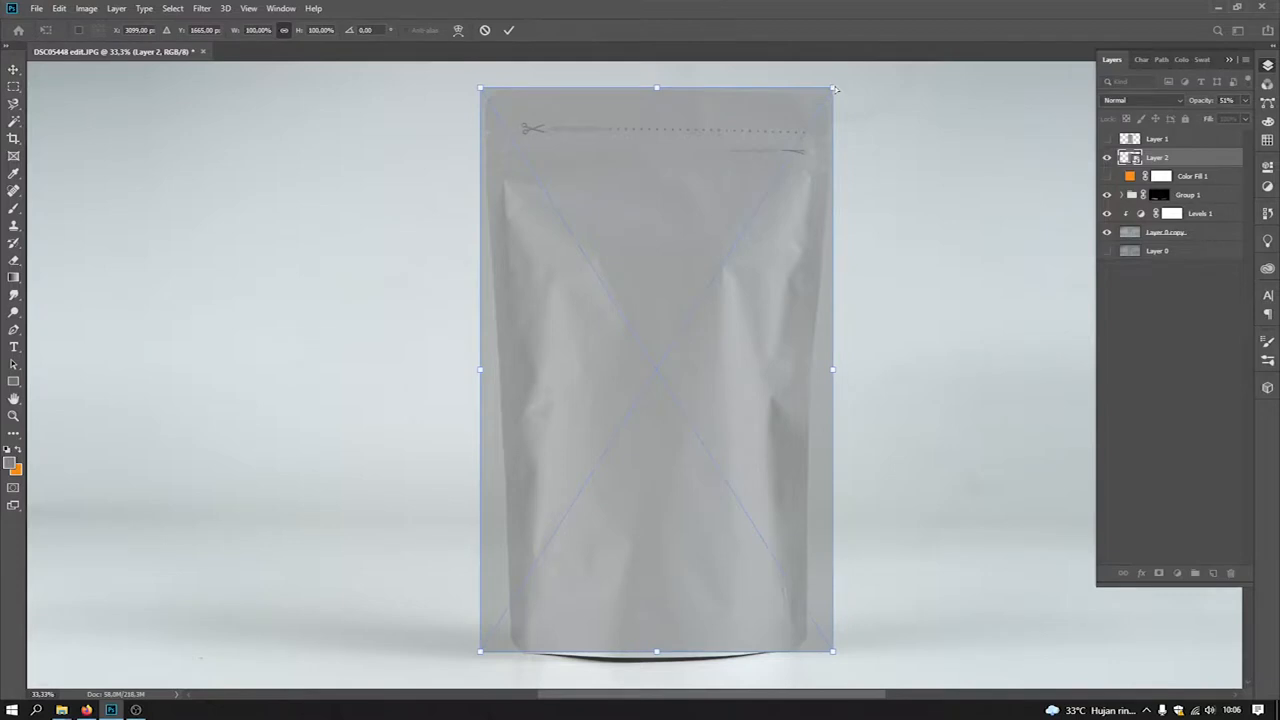
drag(835, 91, 834, 92)
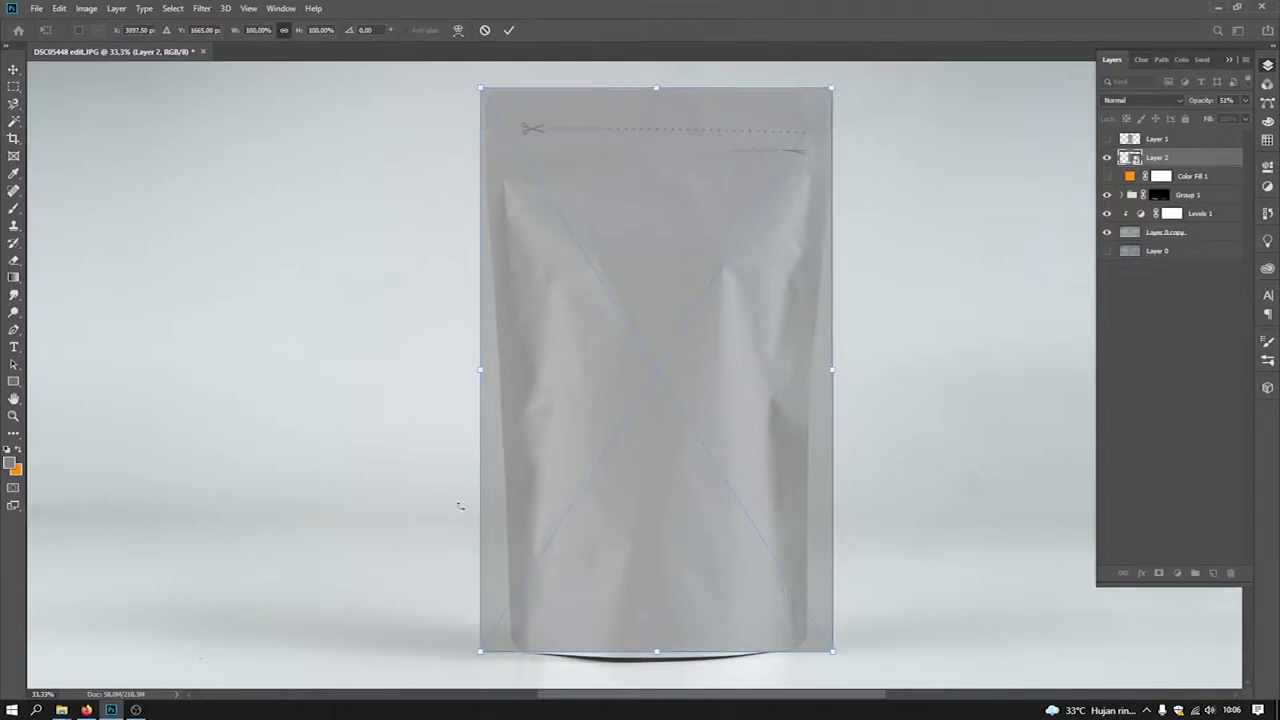
drag(480, 652, 508, 651)
drag(835, 655, 815, 651)
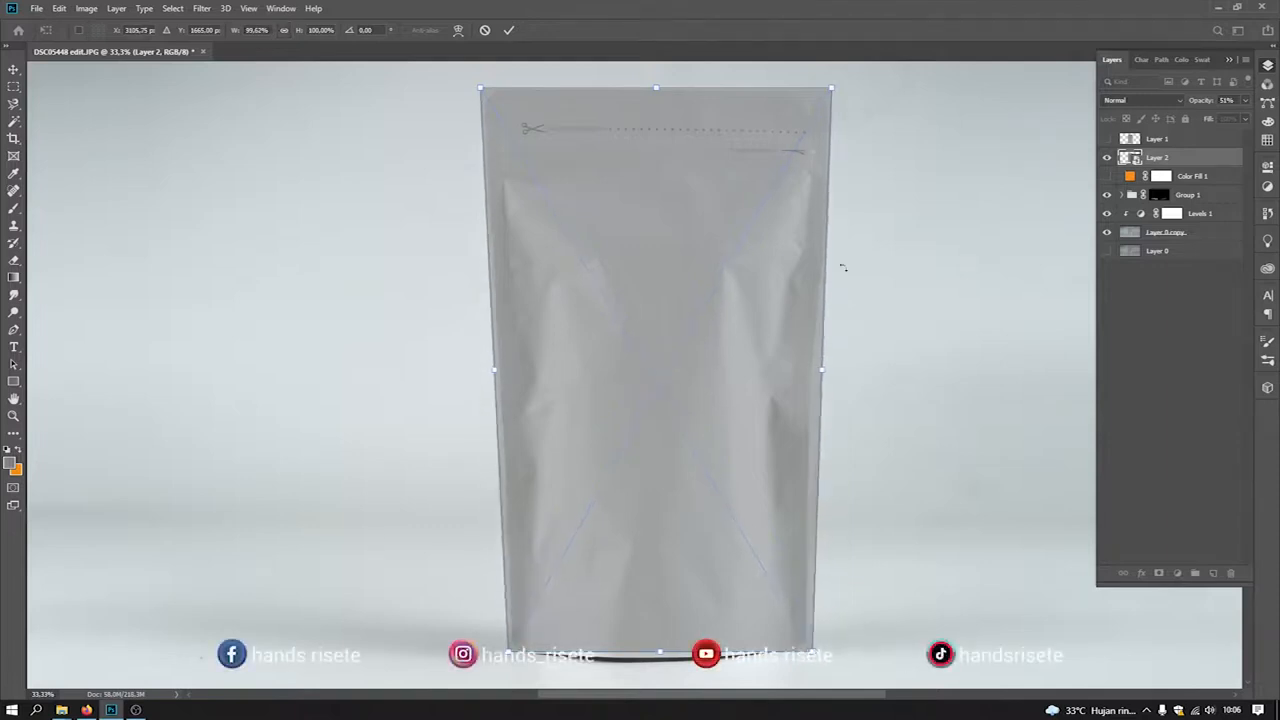
drag(832, 89, 836, 89)
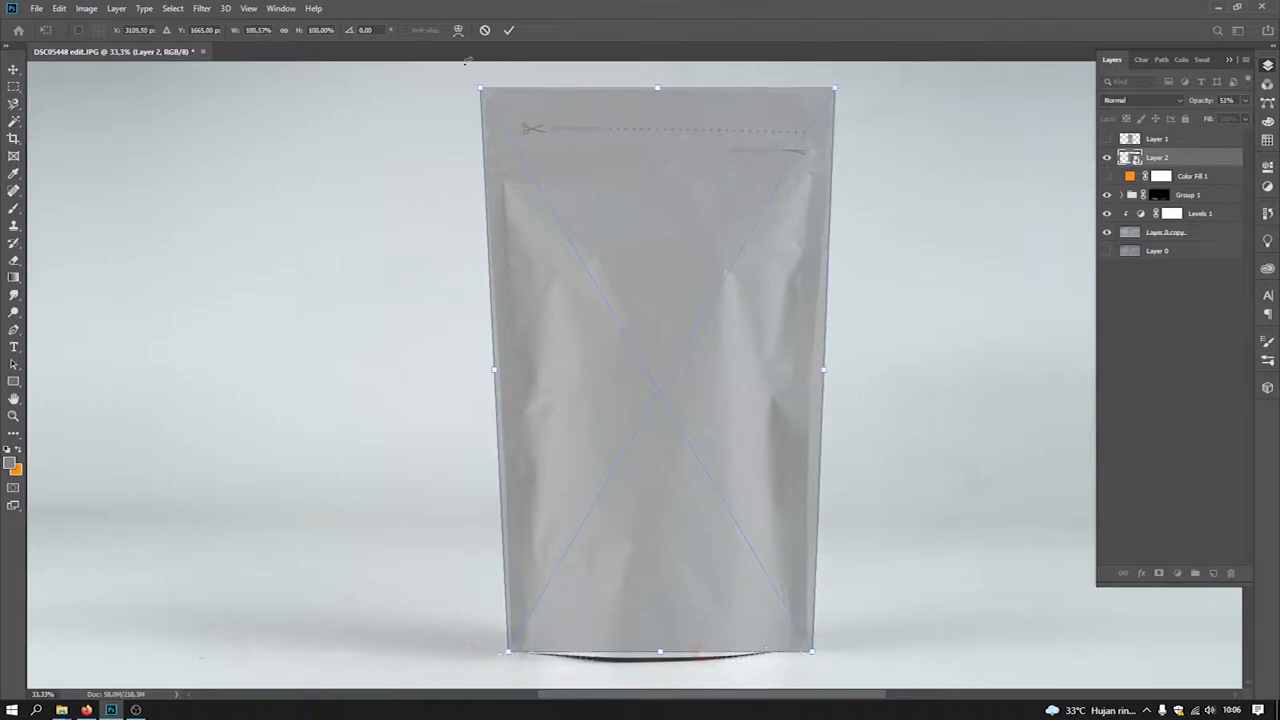
drag(480, 90, 477, 89)
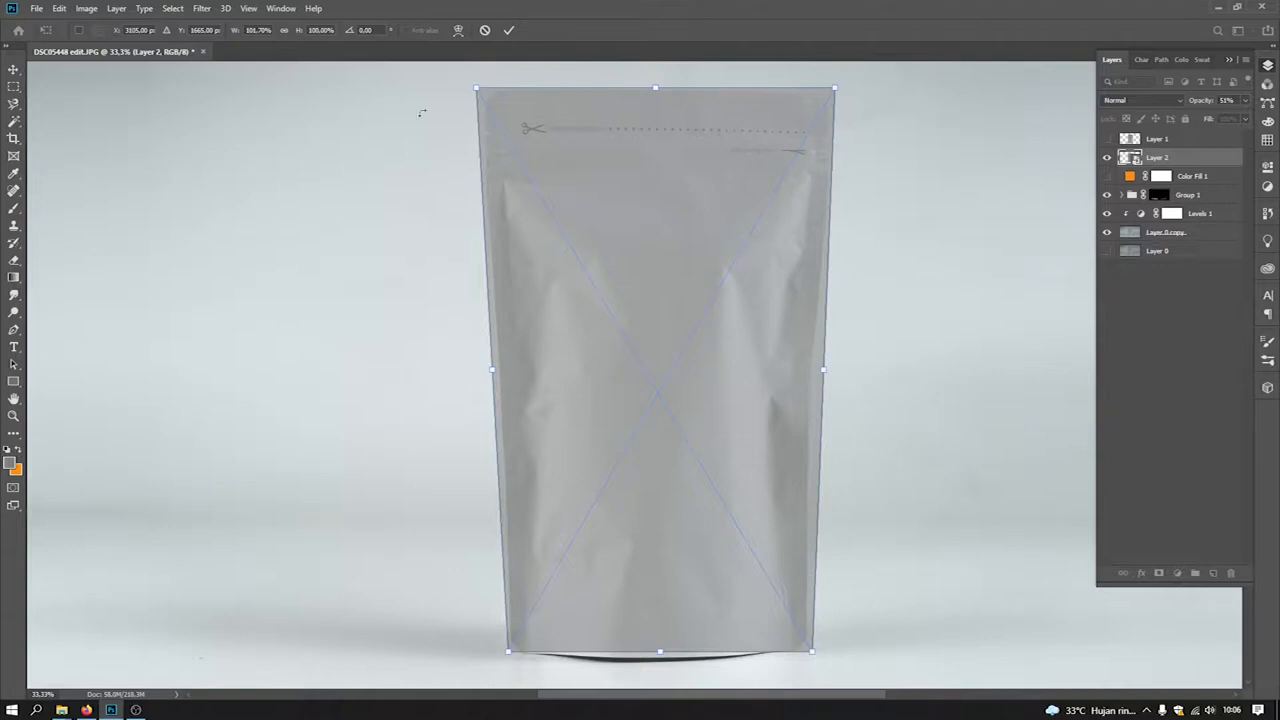
Warp the grey Smart Object's bottom edge downward to follow the pouch's curved base, and apply the transform
right_click(623, 305)
click(689, 395)
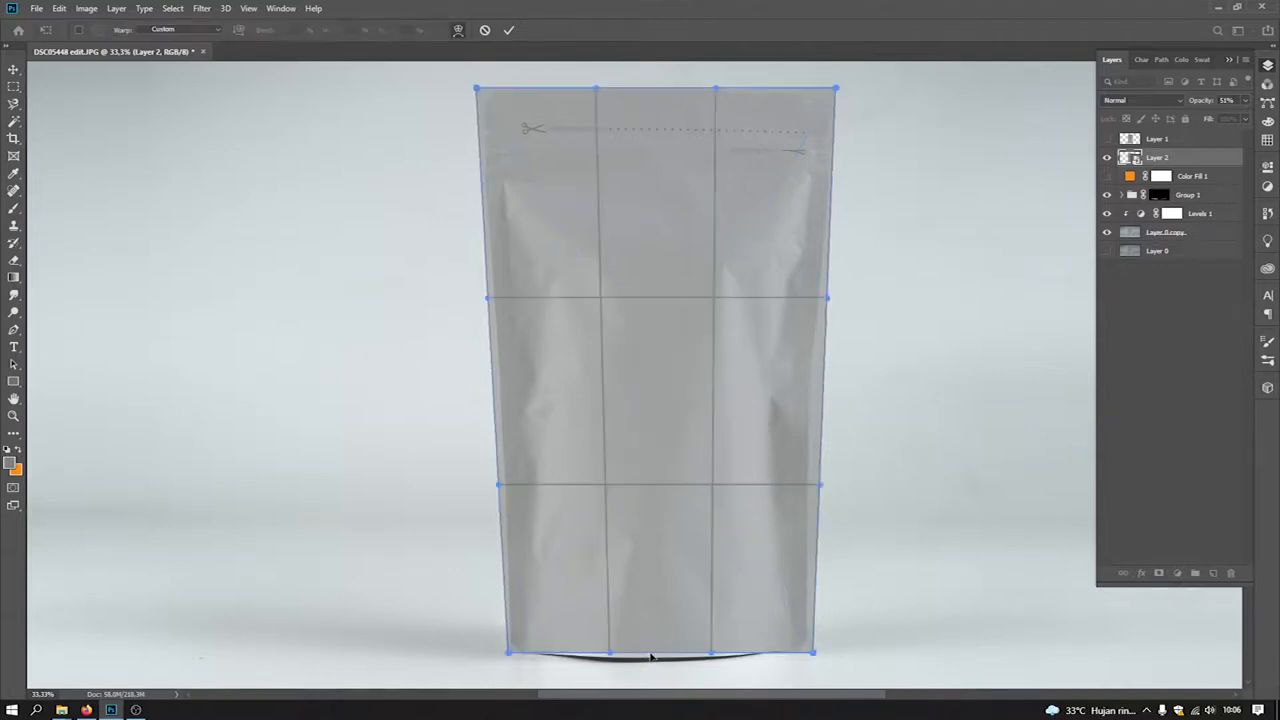
drag(650, 659, 650, 664)
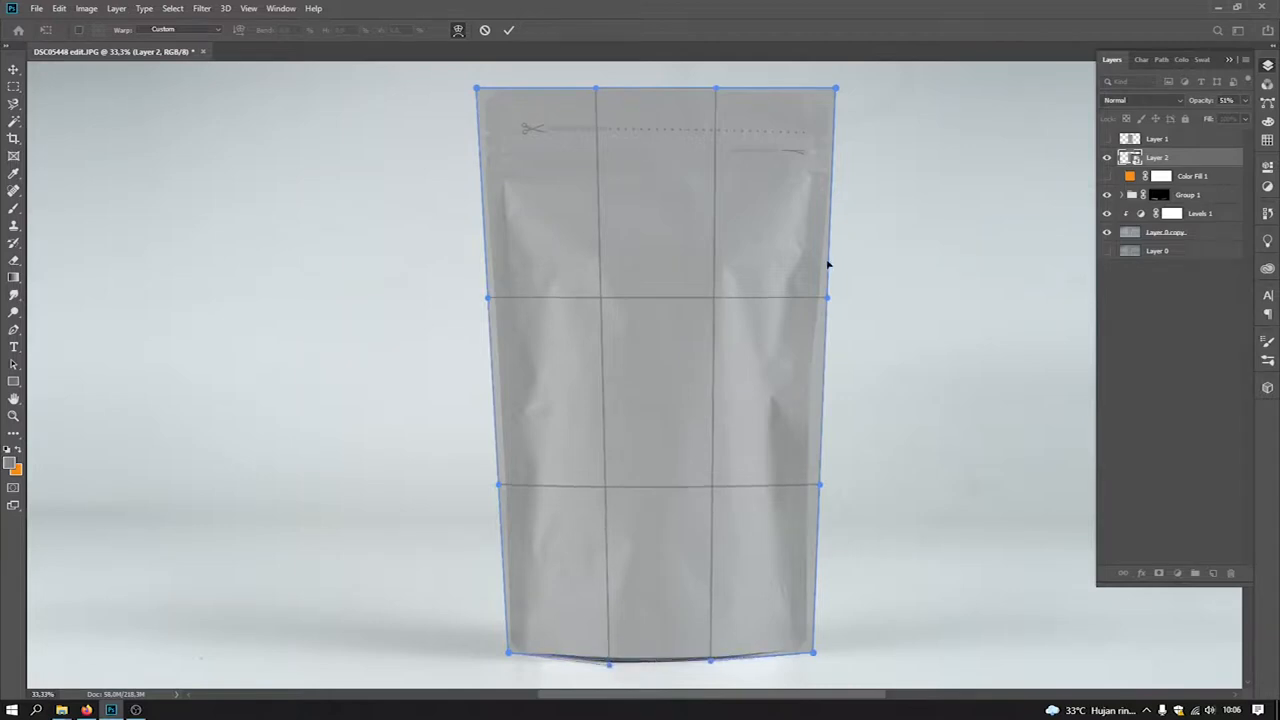
key(Return)
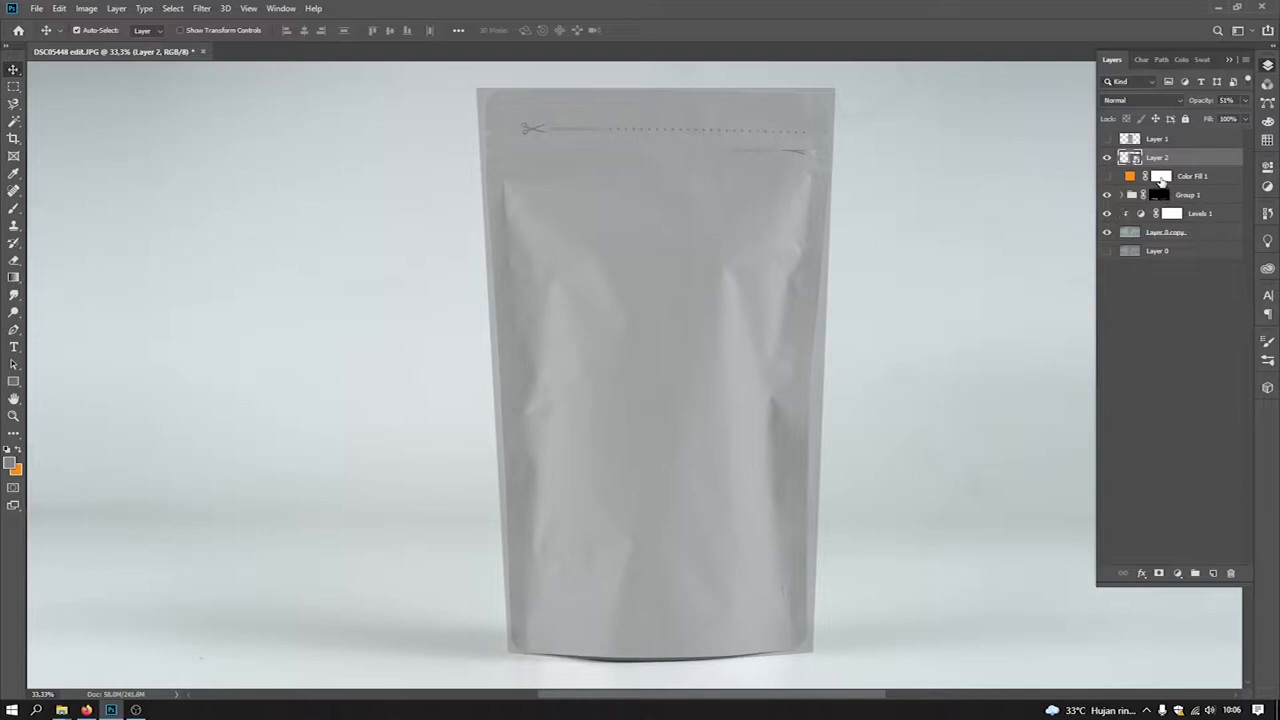
Load the pouch outline from Layer 1 as a selection and add it to Layer 2 as a layer mask
click(1130, 143)
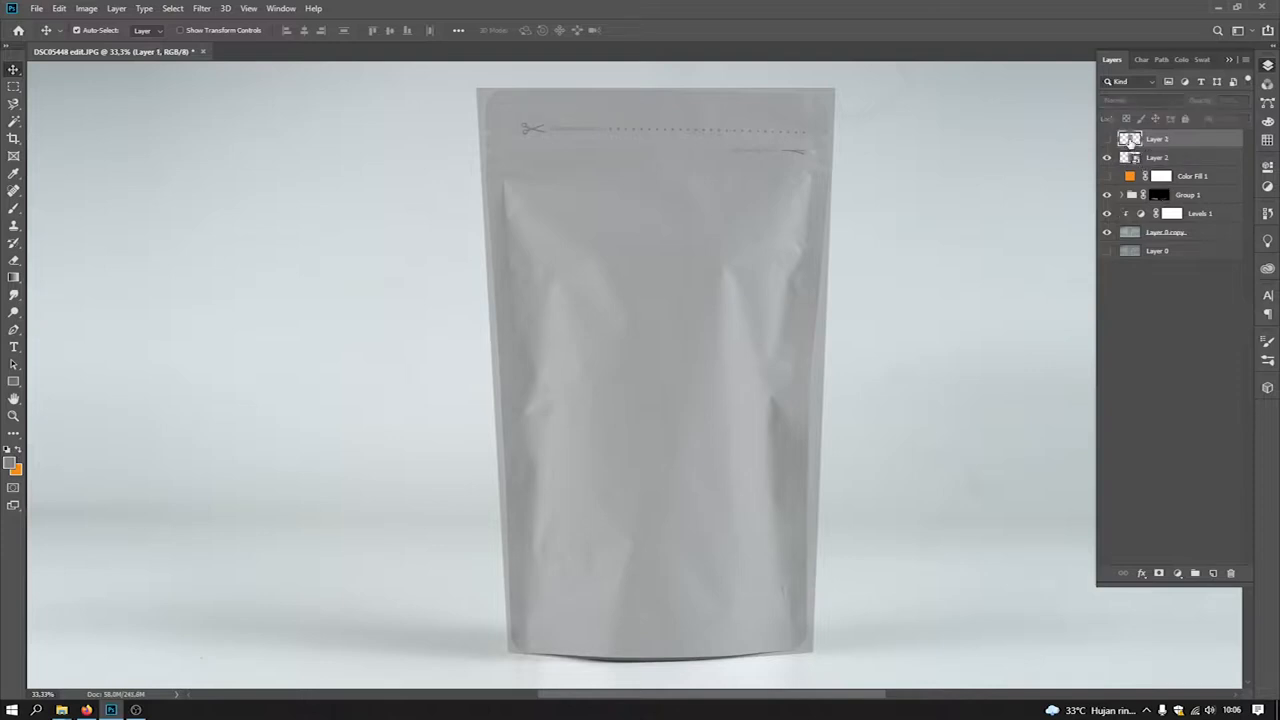
right_click(1130, 141)
click(1148, 177)
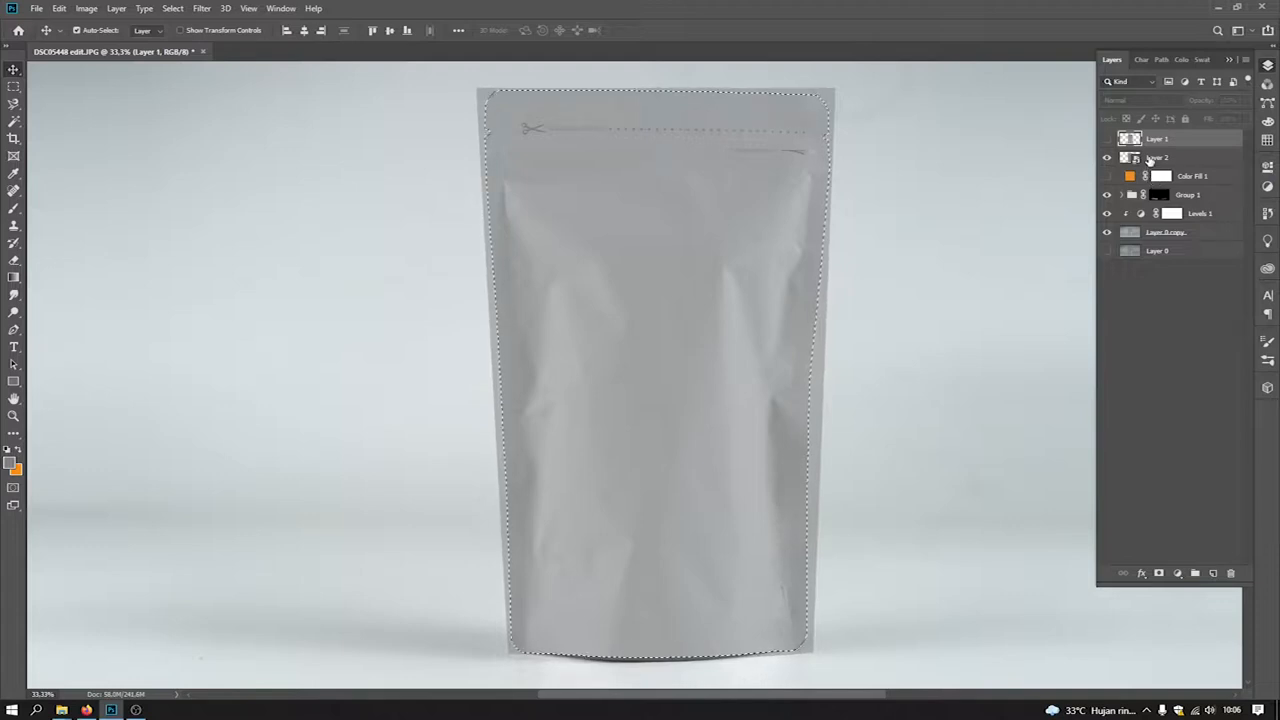
click(1150, 160)
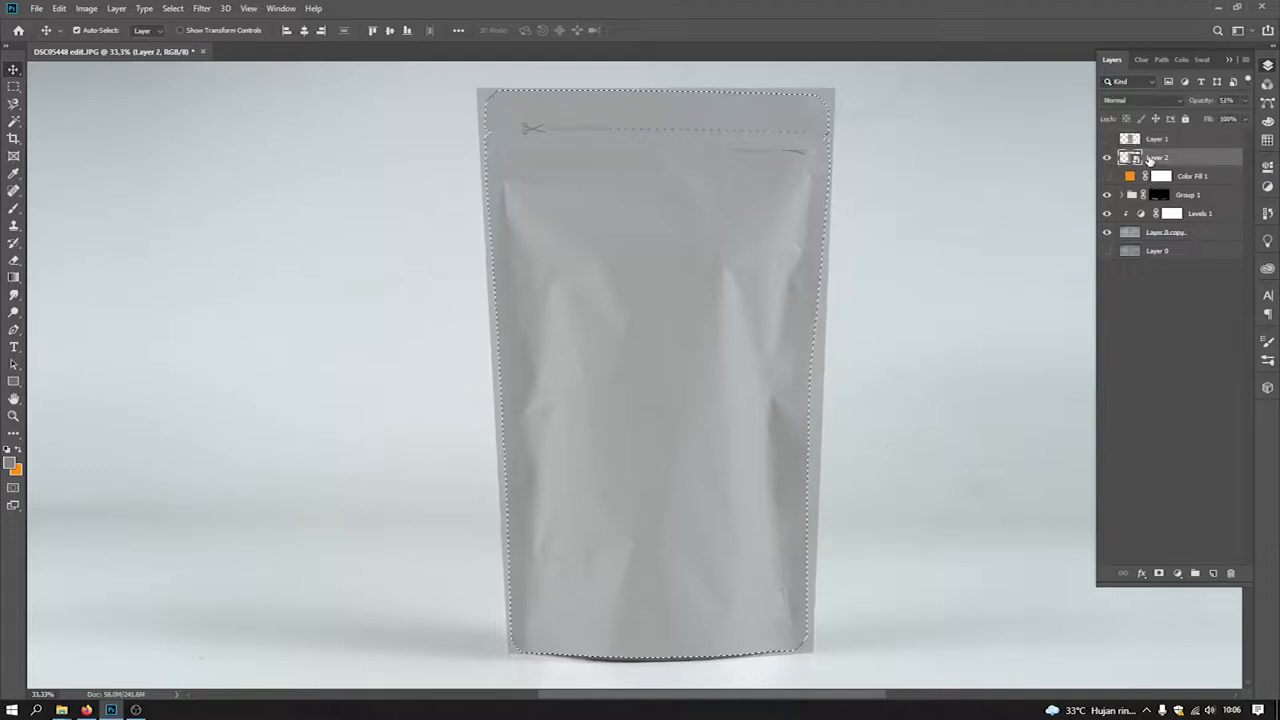
click(1158, 574)
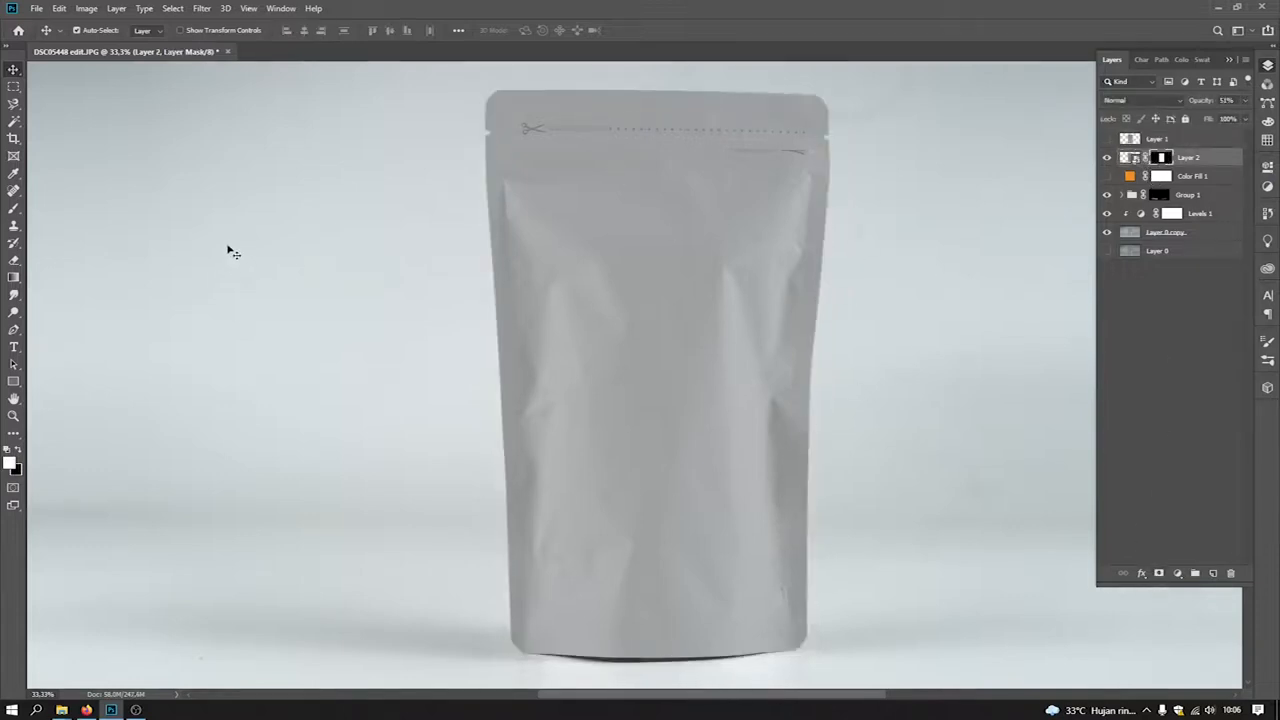
Show Layer 1, duplicate it, and set the original Layer 1's blend mode to Linear Burn
click(1150, 139)
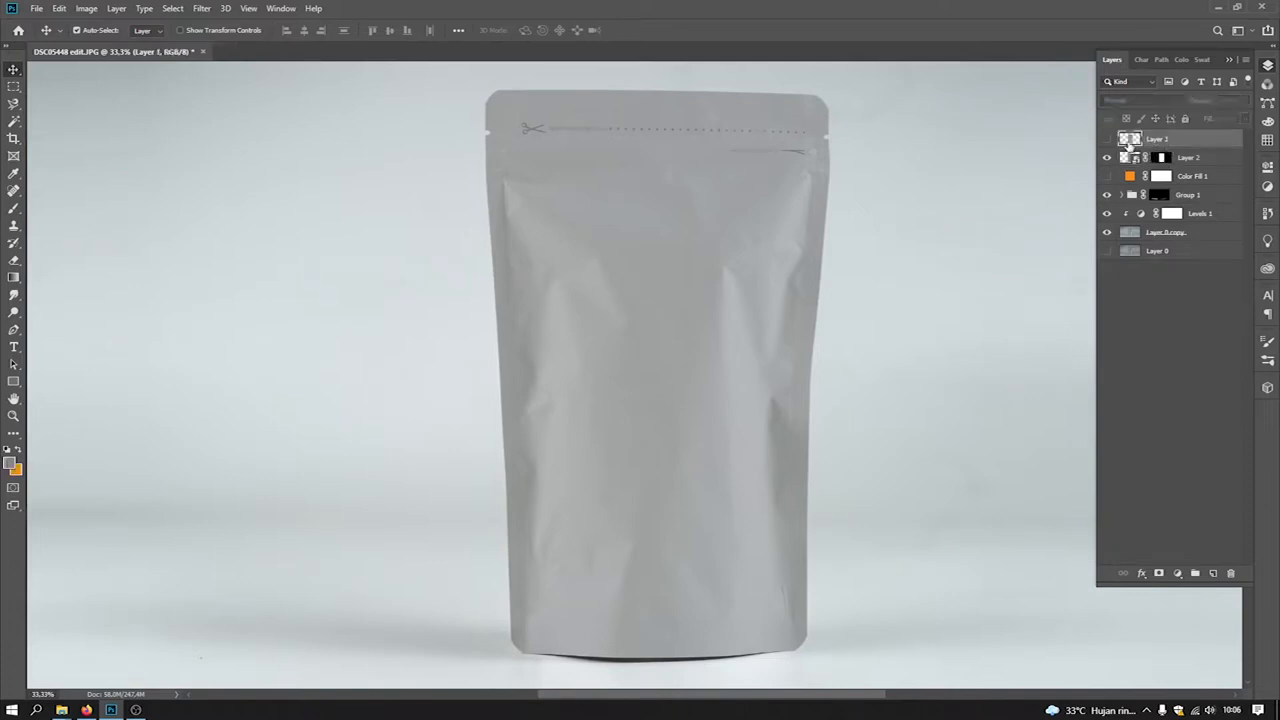
click(1107, 139)
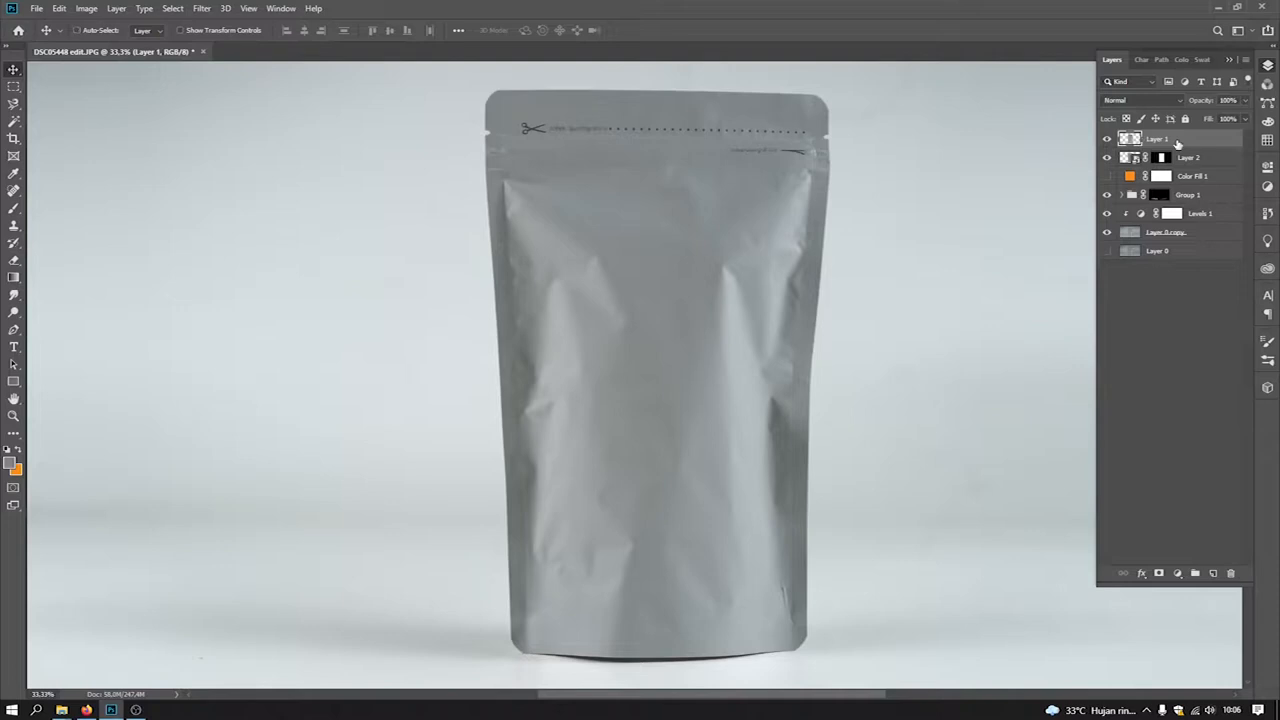
key(ctrl+j)
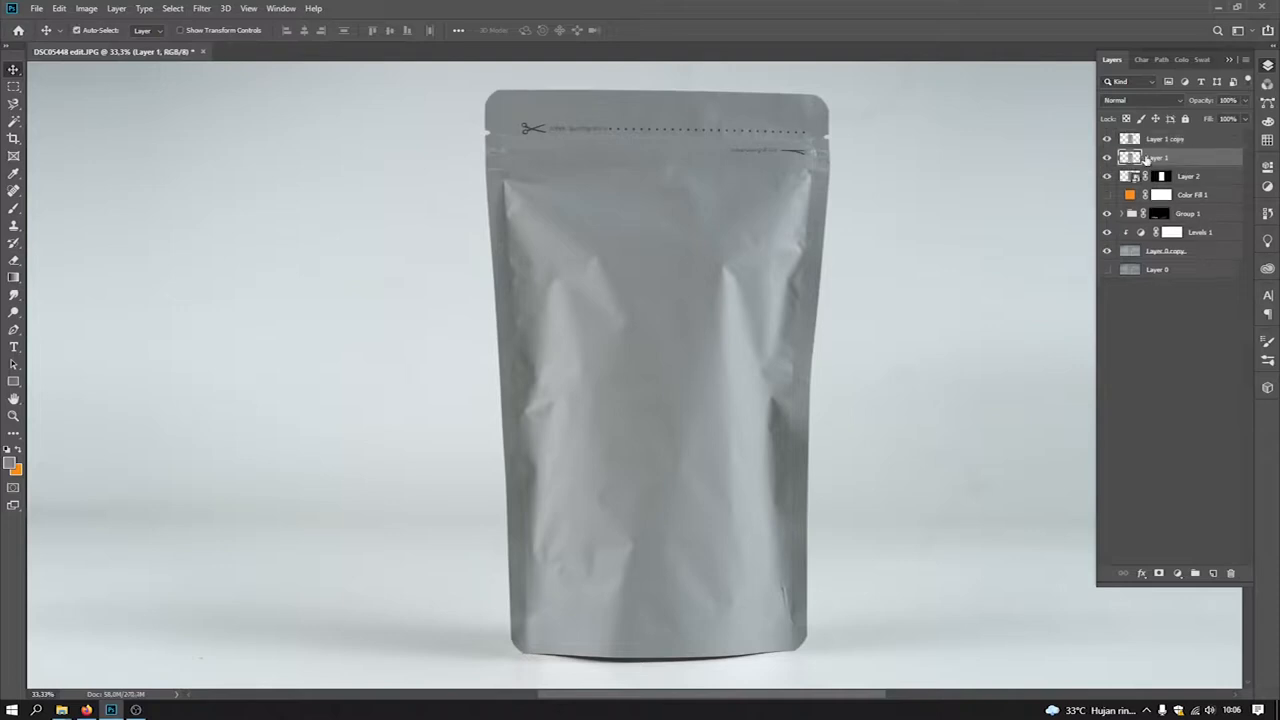
click(1152, 100)
click(1150, 166)
Set the blend mode of Layer 1 copy to Screen and hide that layer
click(1168, 138)
click(1127, 100)
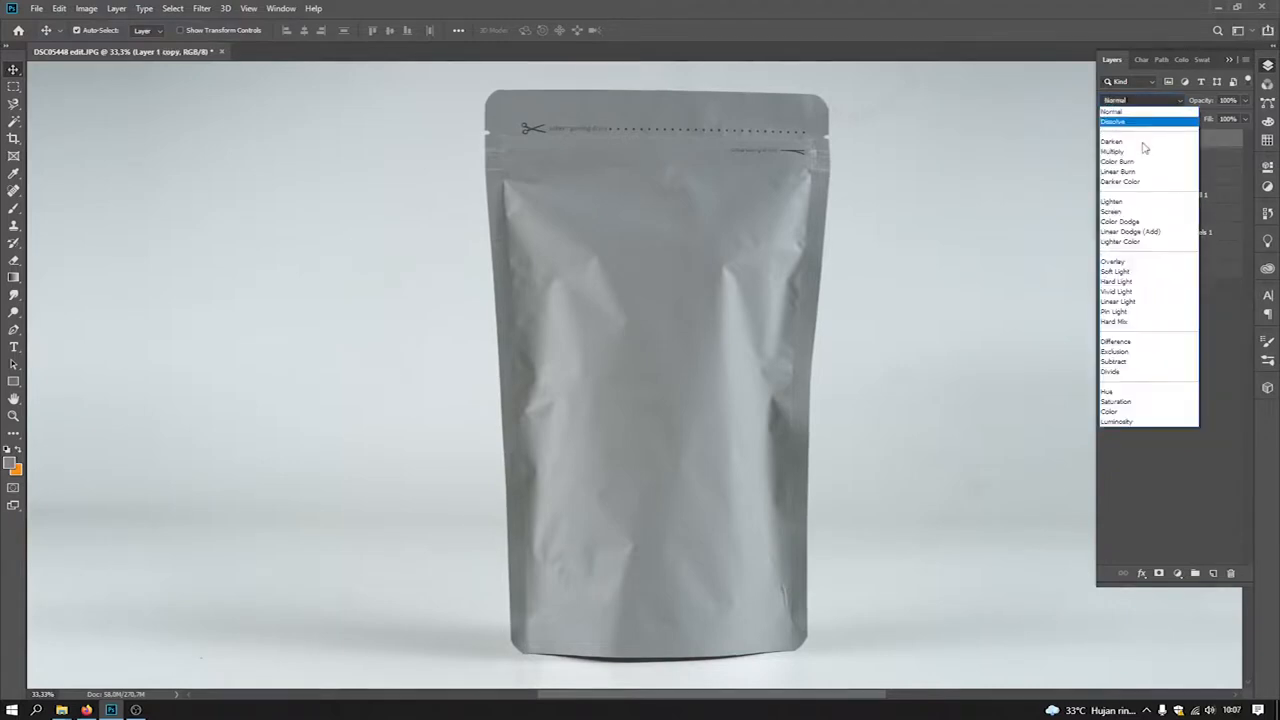
click(1129, 212)
click(1107, 139)
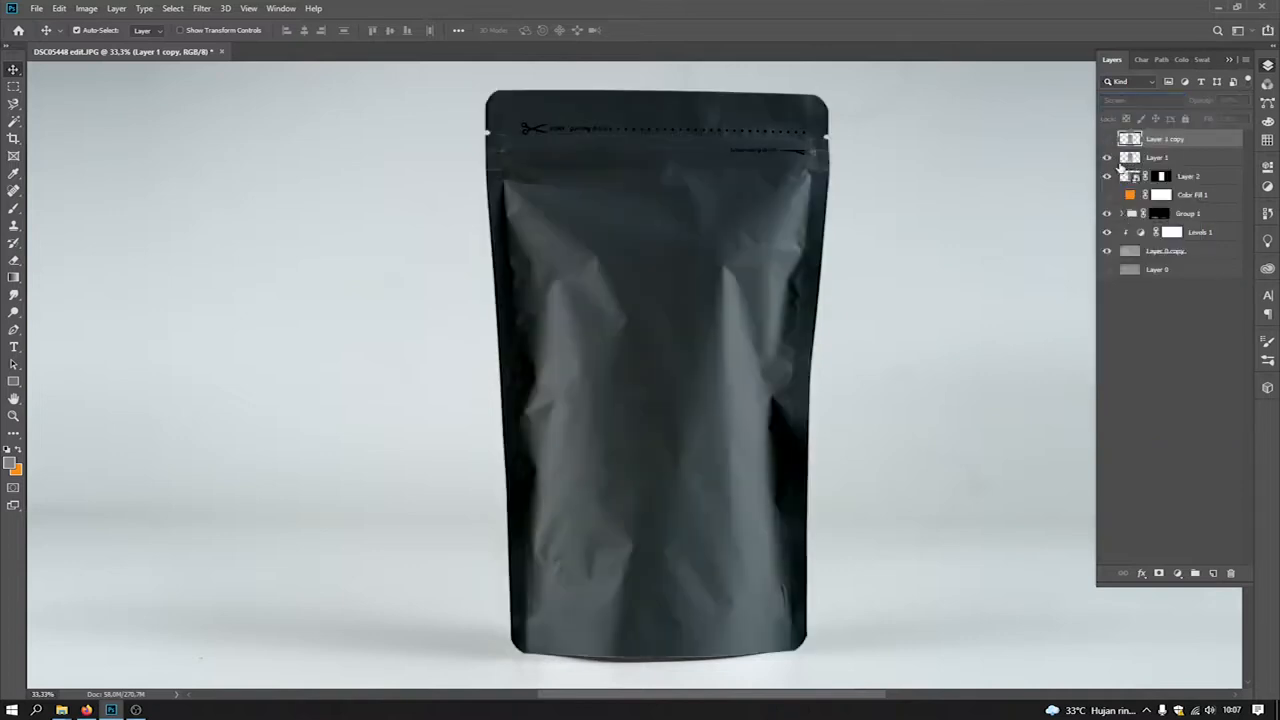
click(1107, 157)
click(1107, 157)
Add a Levels adjustment above Layer 1 and clip it to that layer
click(1181, 158)
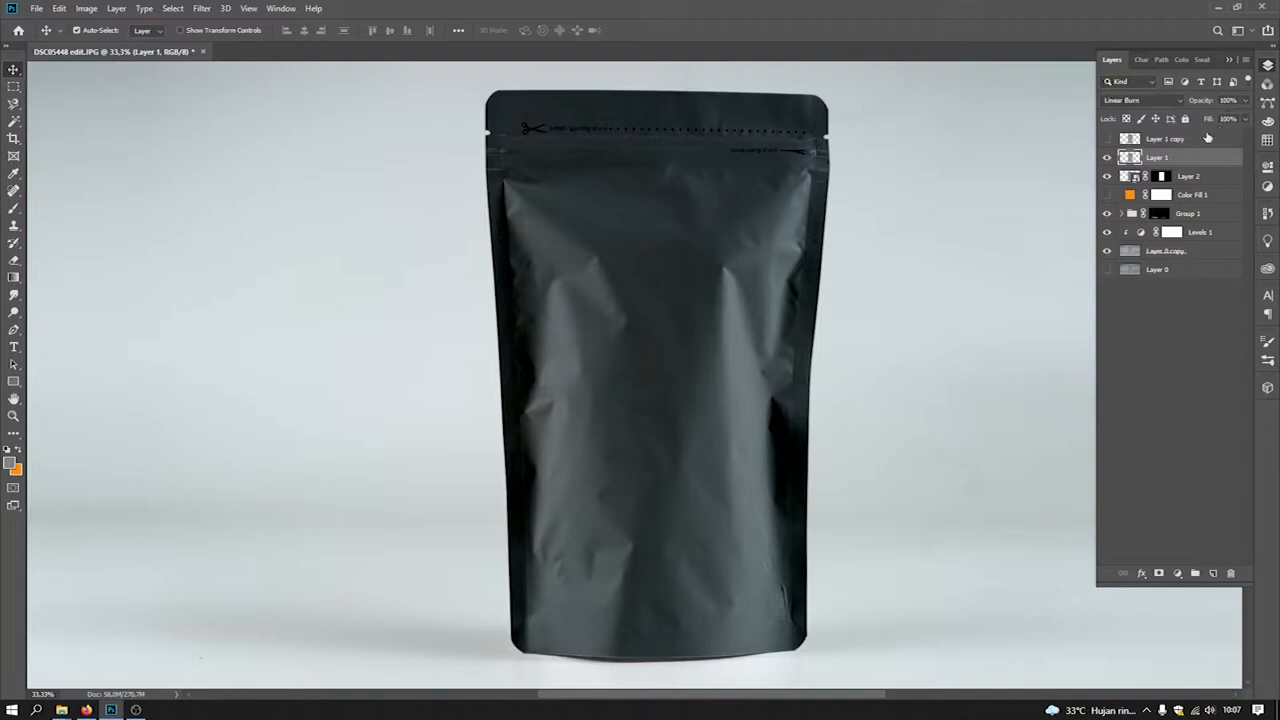
click(1179, 577)
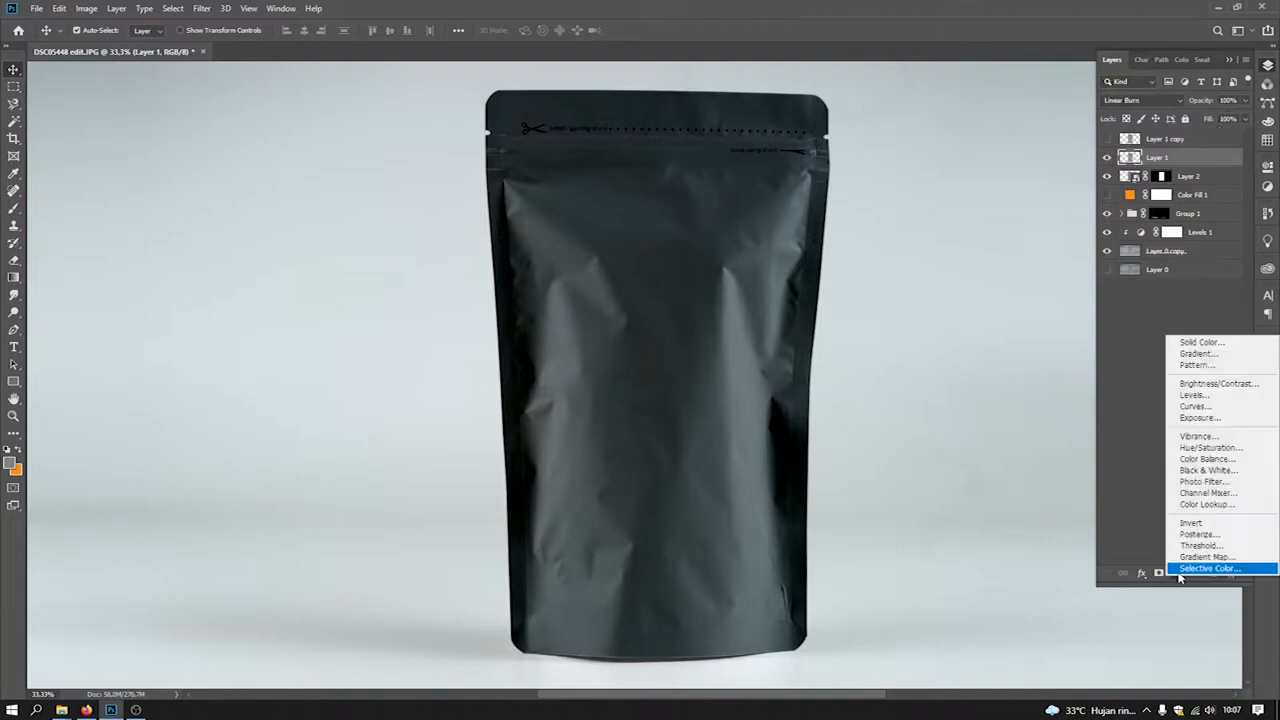
click(1208, 398)
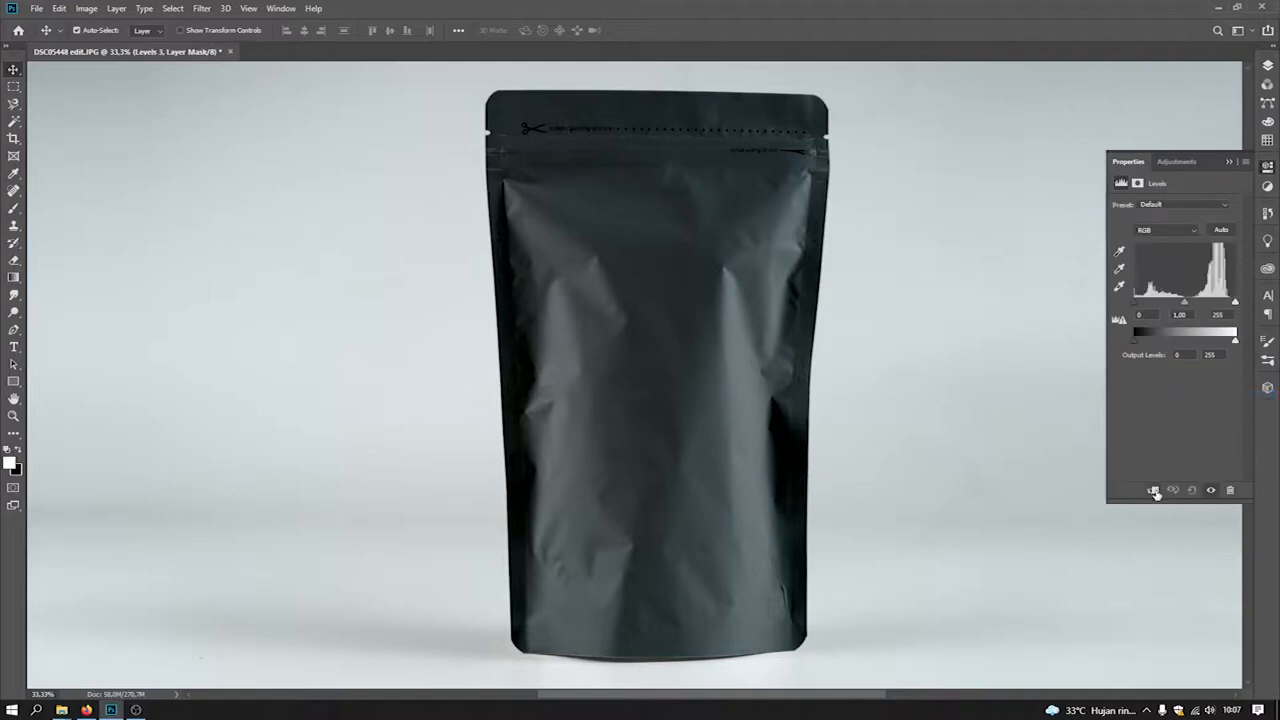
click(1152, 491)
click(1229, 162)
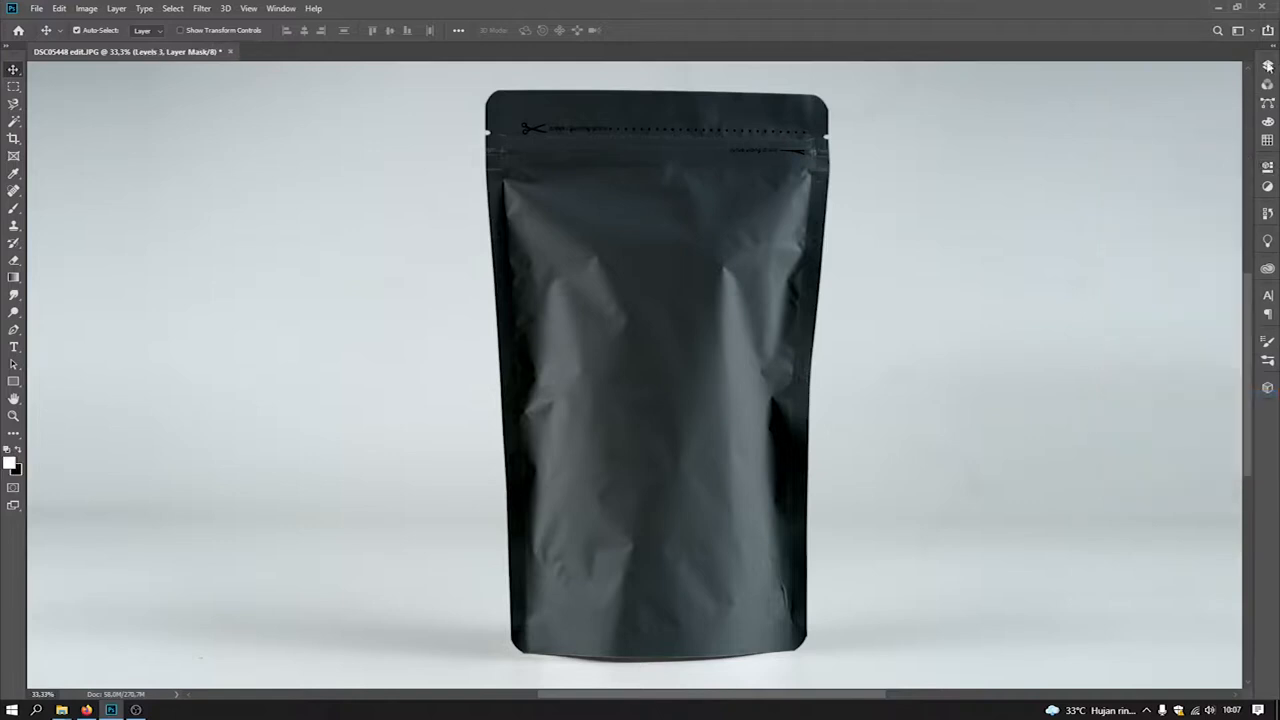
click(1268, 66)
Set the clipped Levels adjustment's input levels to 42, 1.80 and 180 to brighten the pouch
double_click(1140, 158)
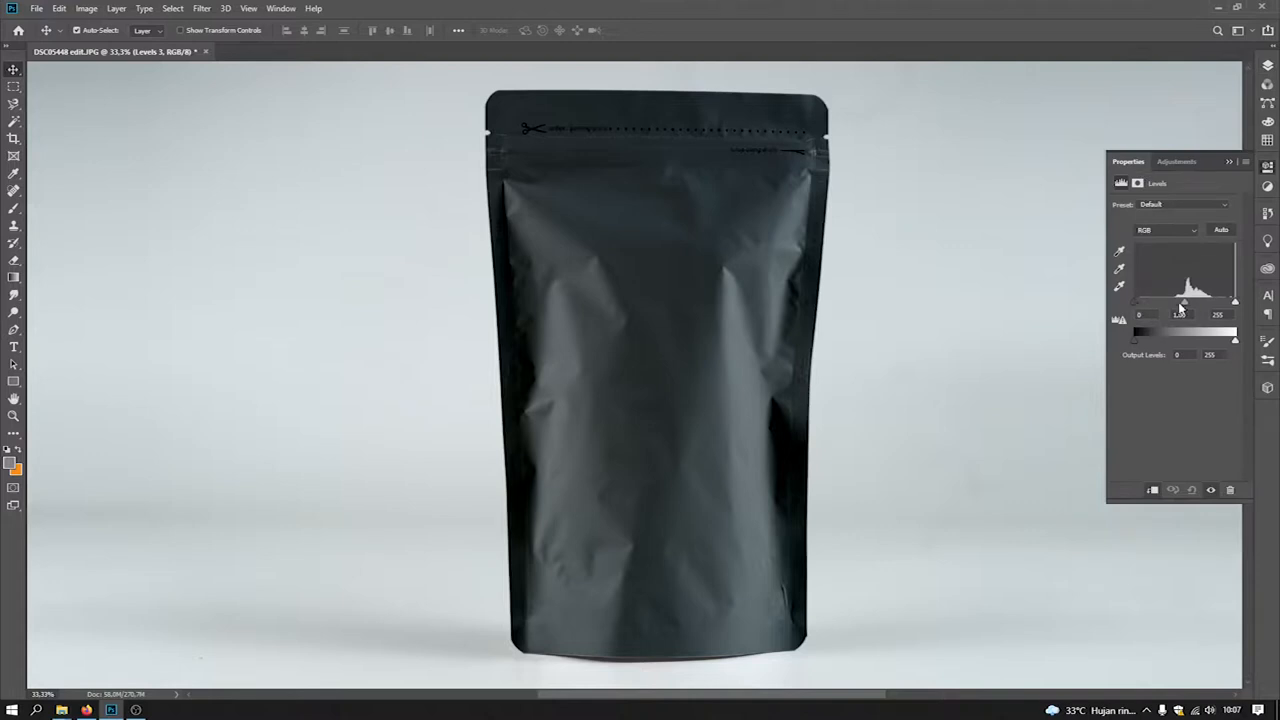
drag(1135, 304, 1208, 302)
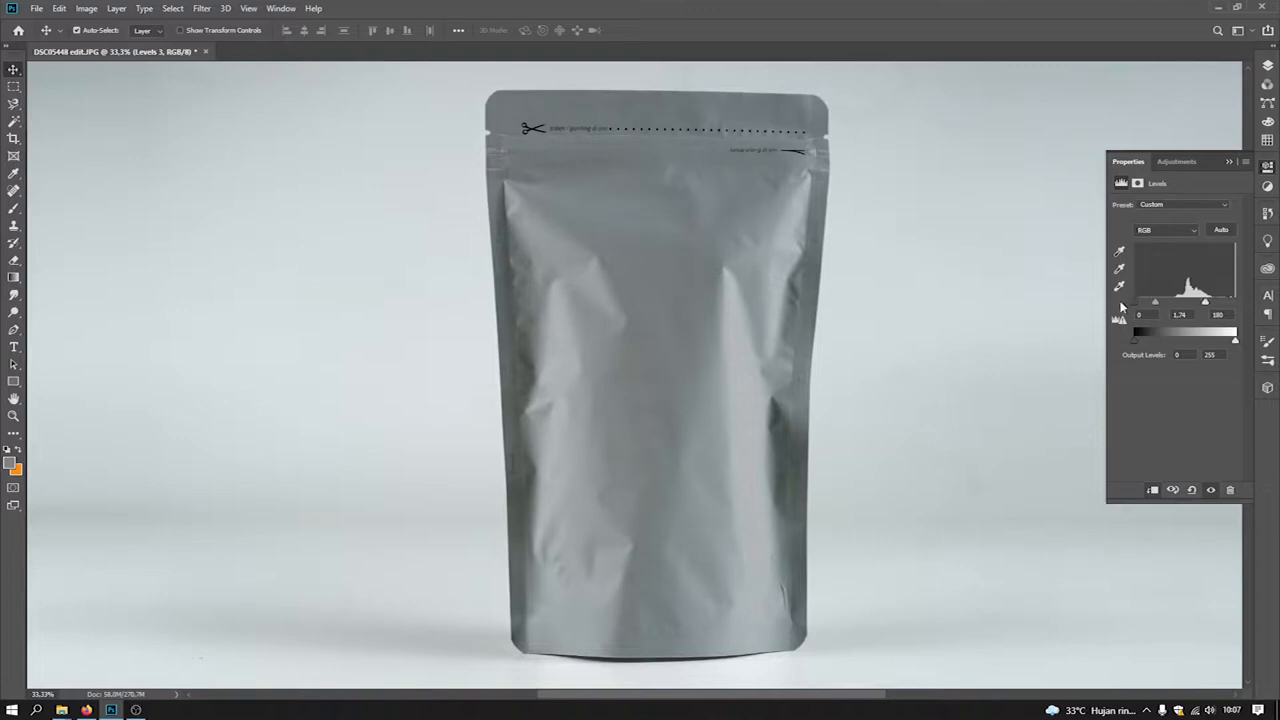
drag(1155, 301, 1166, 305)
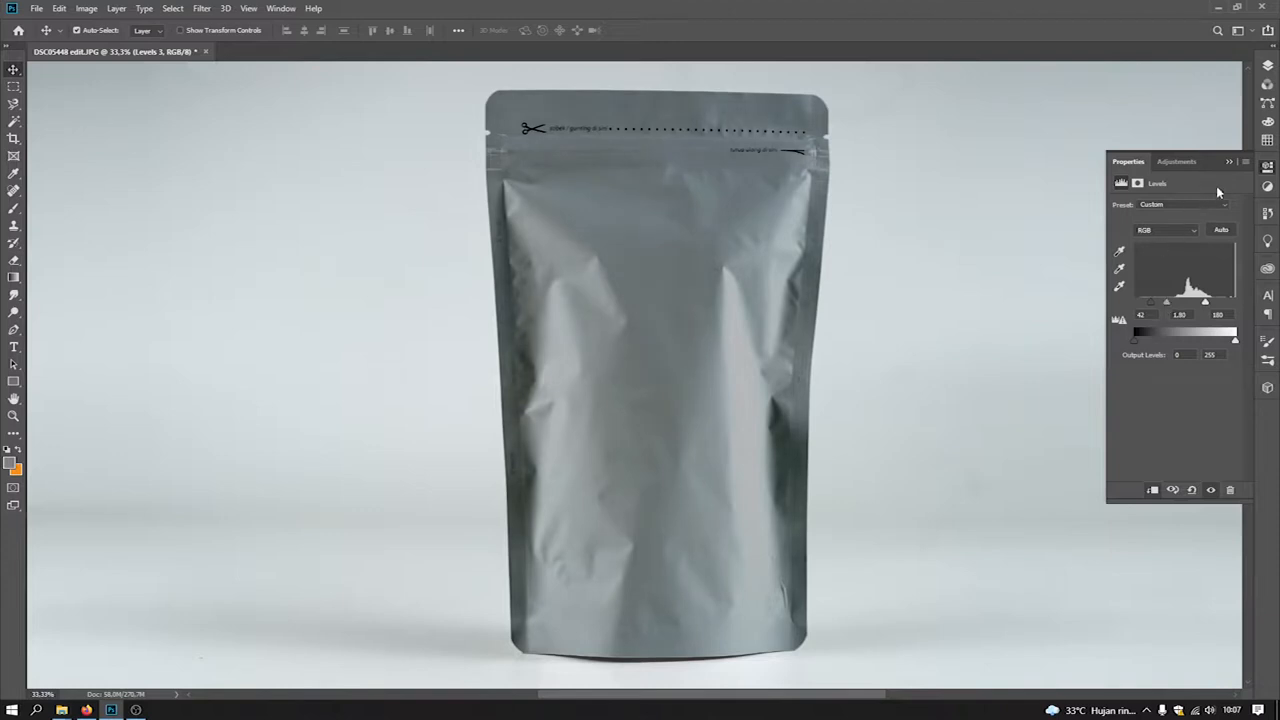
click(1229, 163)
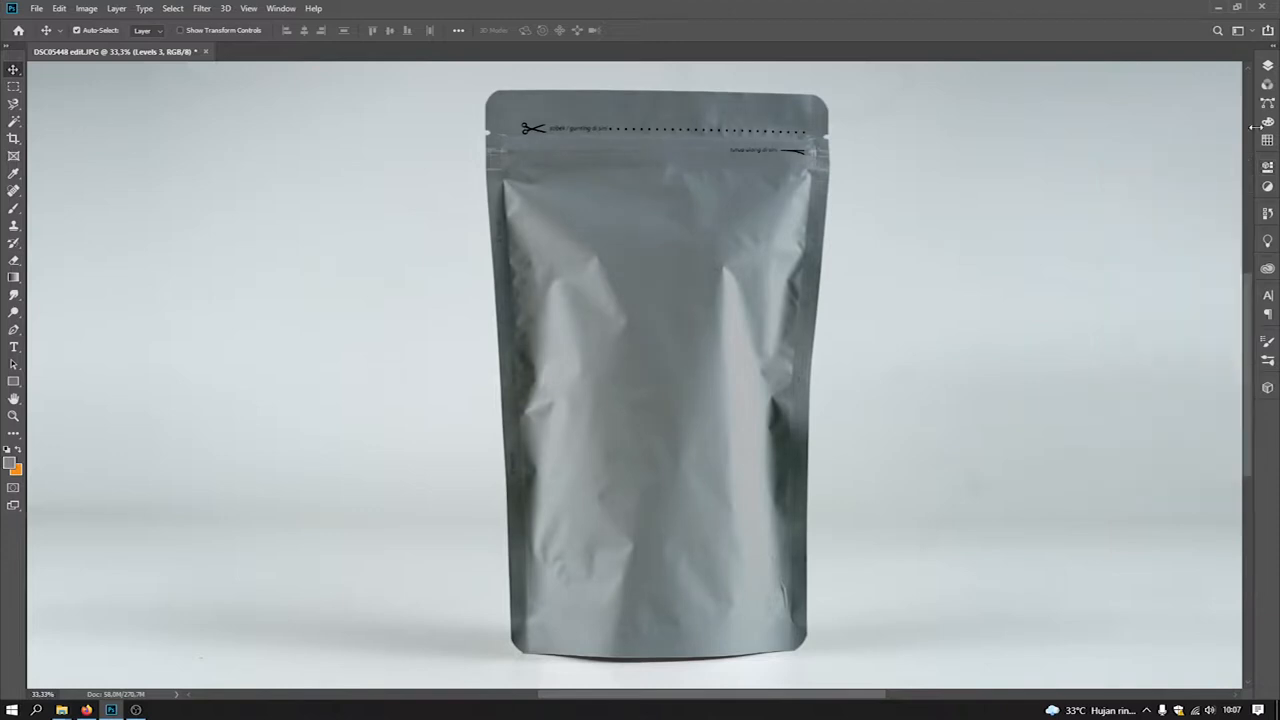
Lower the opacity of the Levels 3 adjustment to 82% and show Layer 1 copy
click(1267, 66)
click(1245, 101)
drag(1240, 120, 1232, 120)
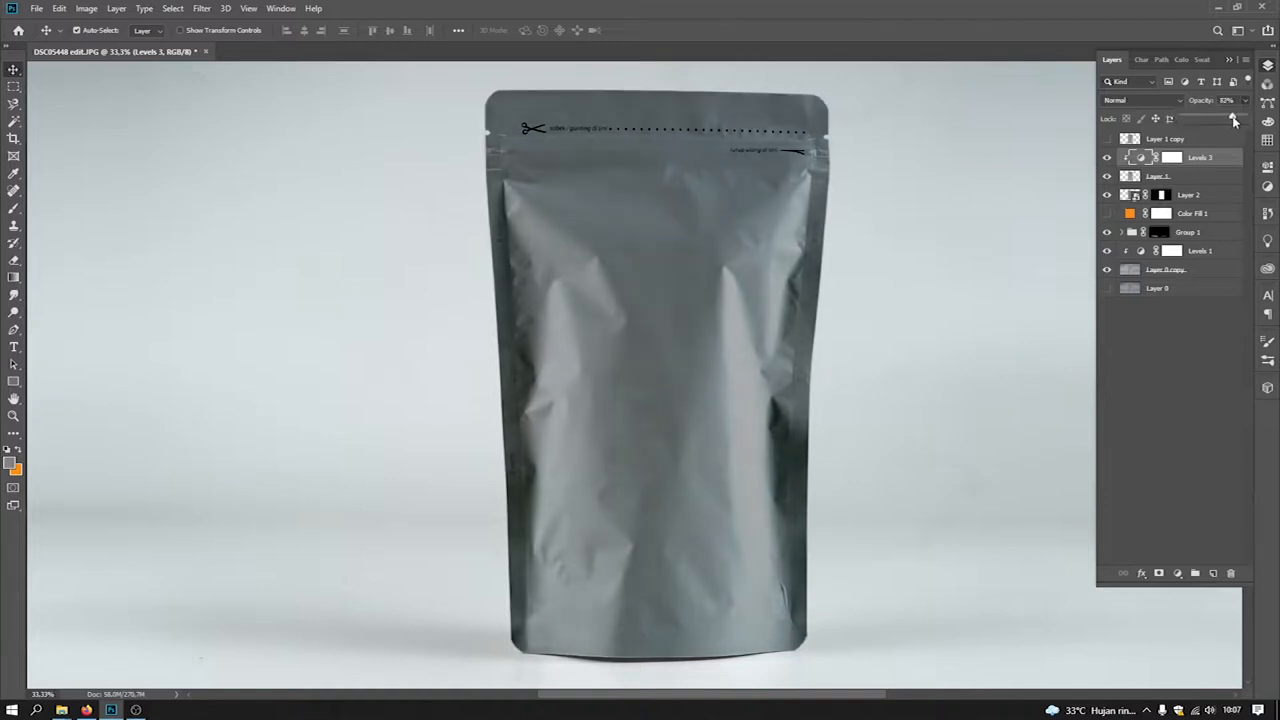
click(1107, 140)
Add a Levels adjustment above Layer 1 copy and clip it to that layer
click(1163, 142)
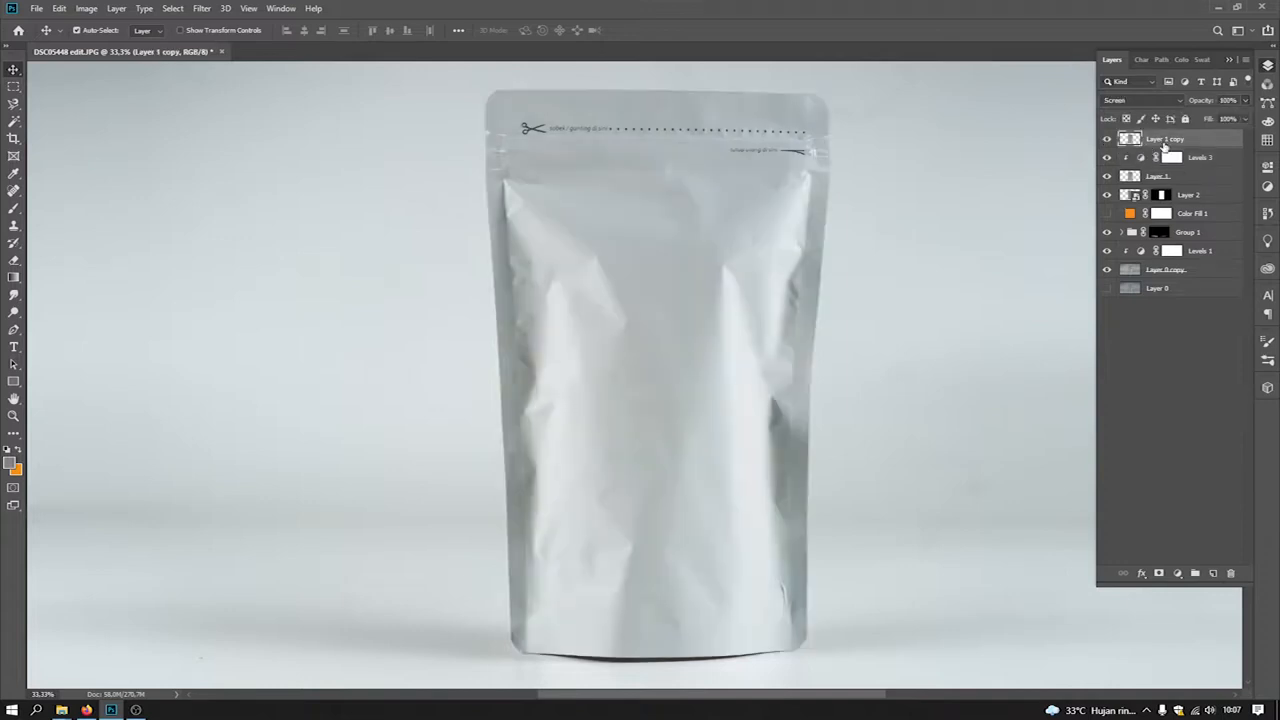
click(1155, 178)
click(1154, 140)
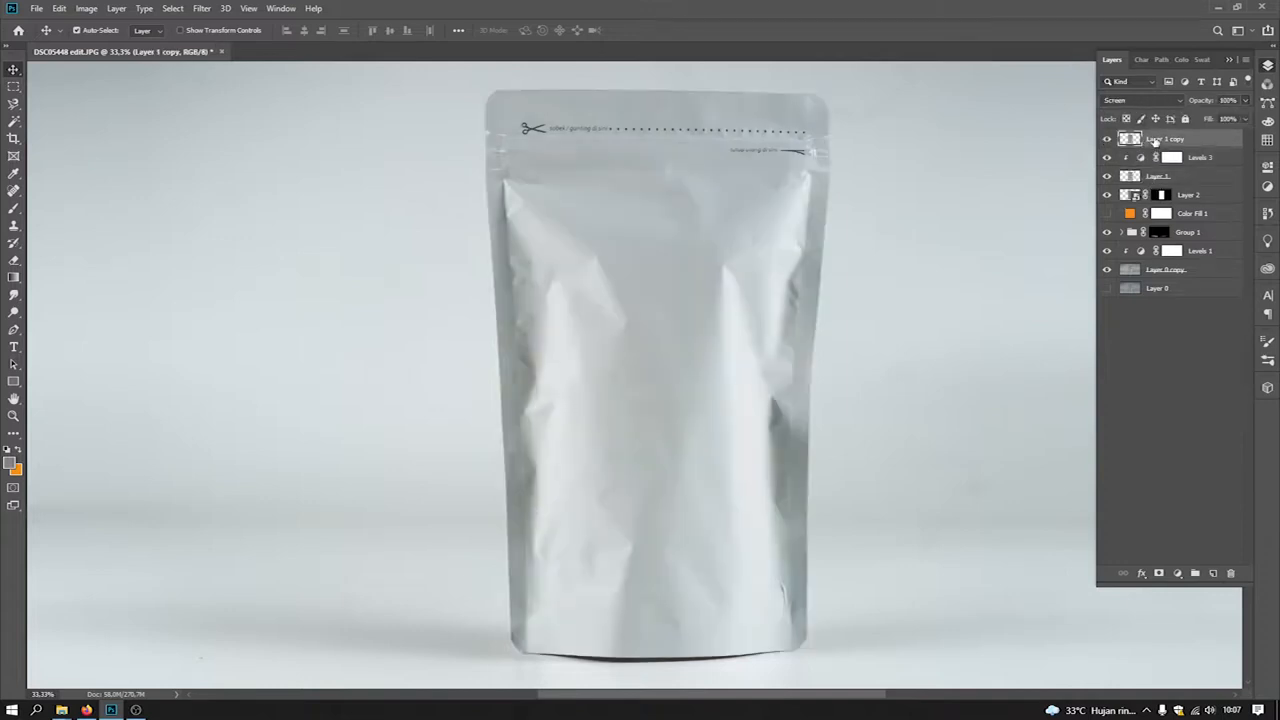
click(1177, 573)
click(1229, 398)
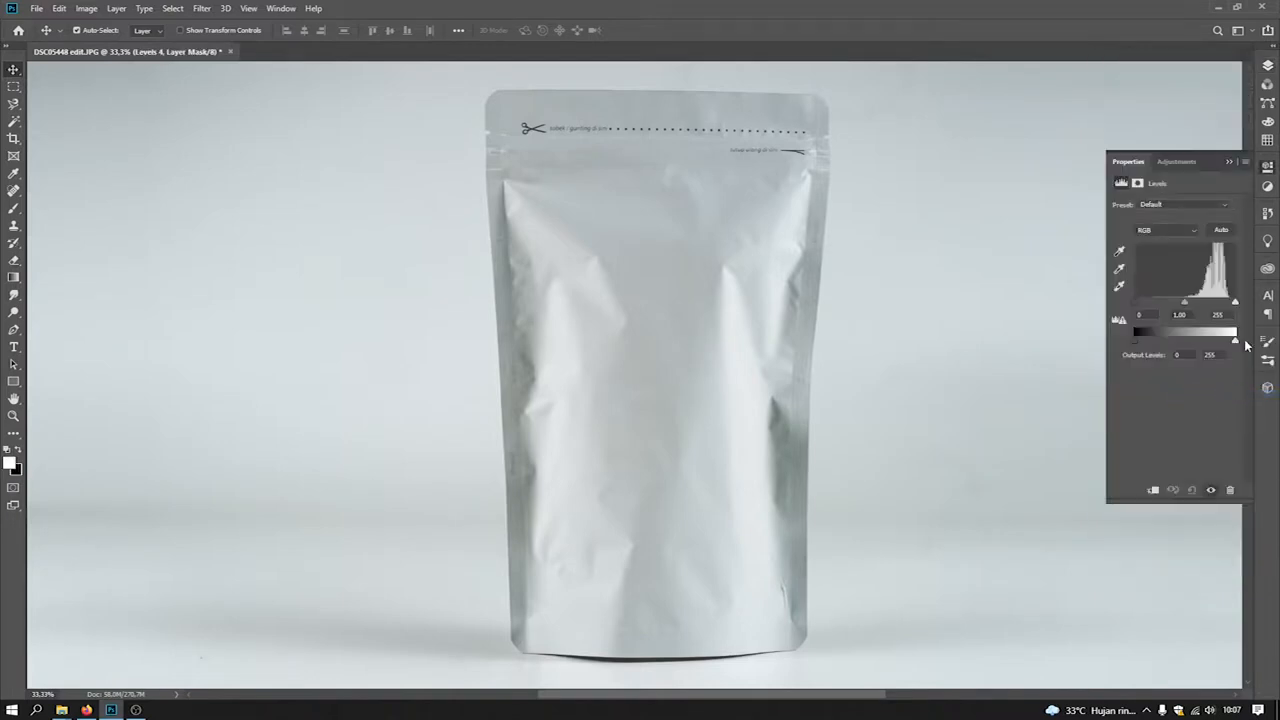
click(1267, 68)
double_click(1141, 139)
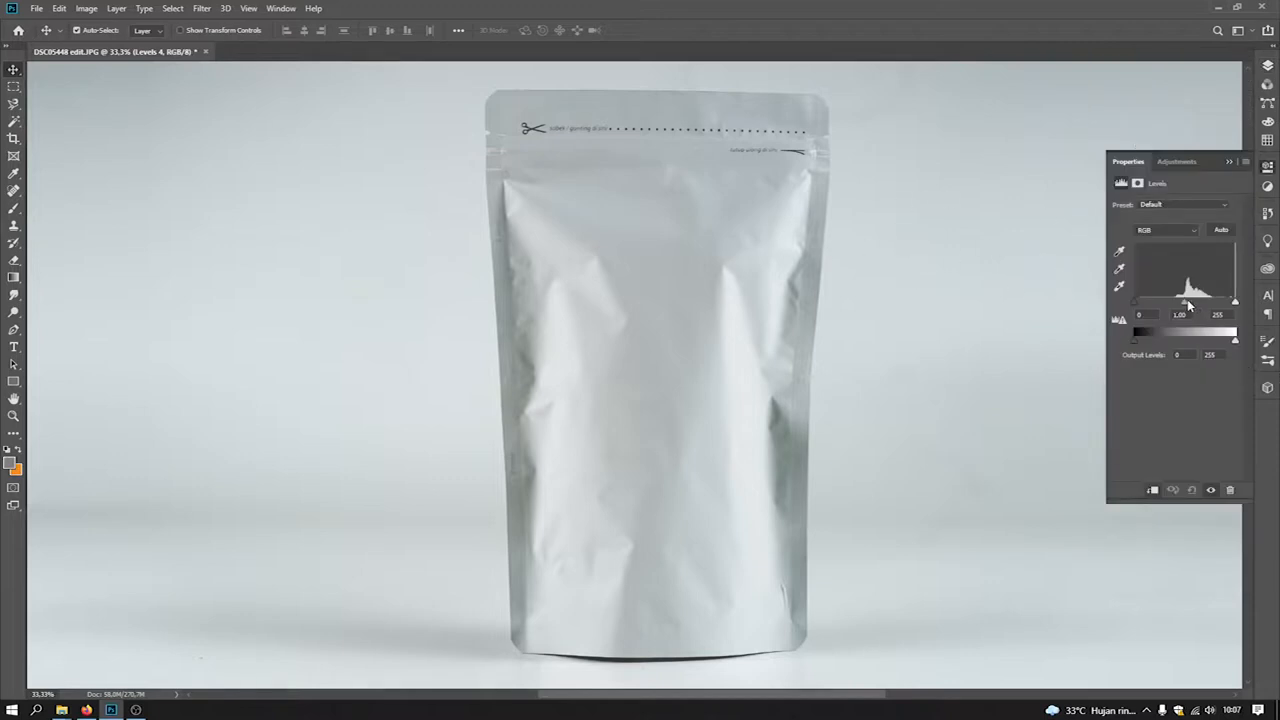
Set the new clipped Levels adjustment's white input level to 186 and shift its midtones darker to strengthen the highlight contrast
drag(1236, 304, 1239, 300)
drag(1137, 303, 1187, 307)
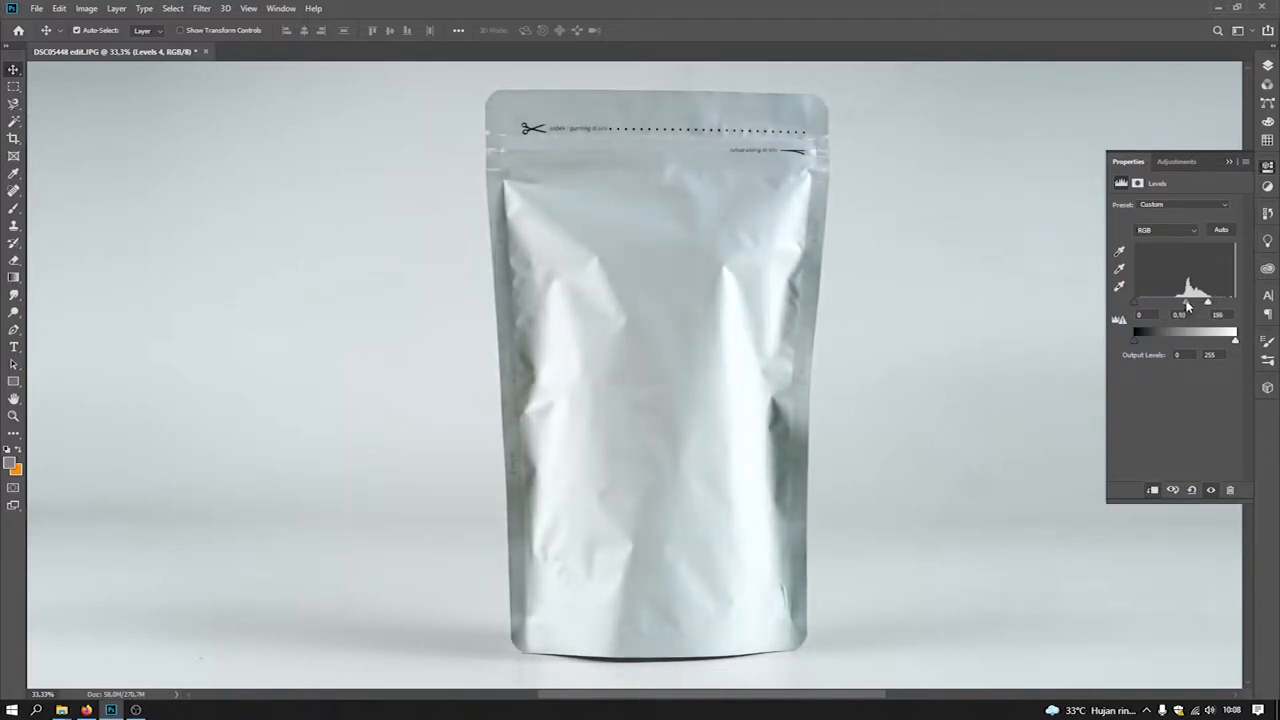
click(1228, 163)
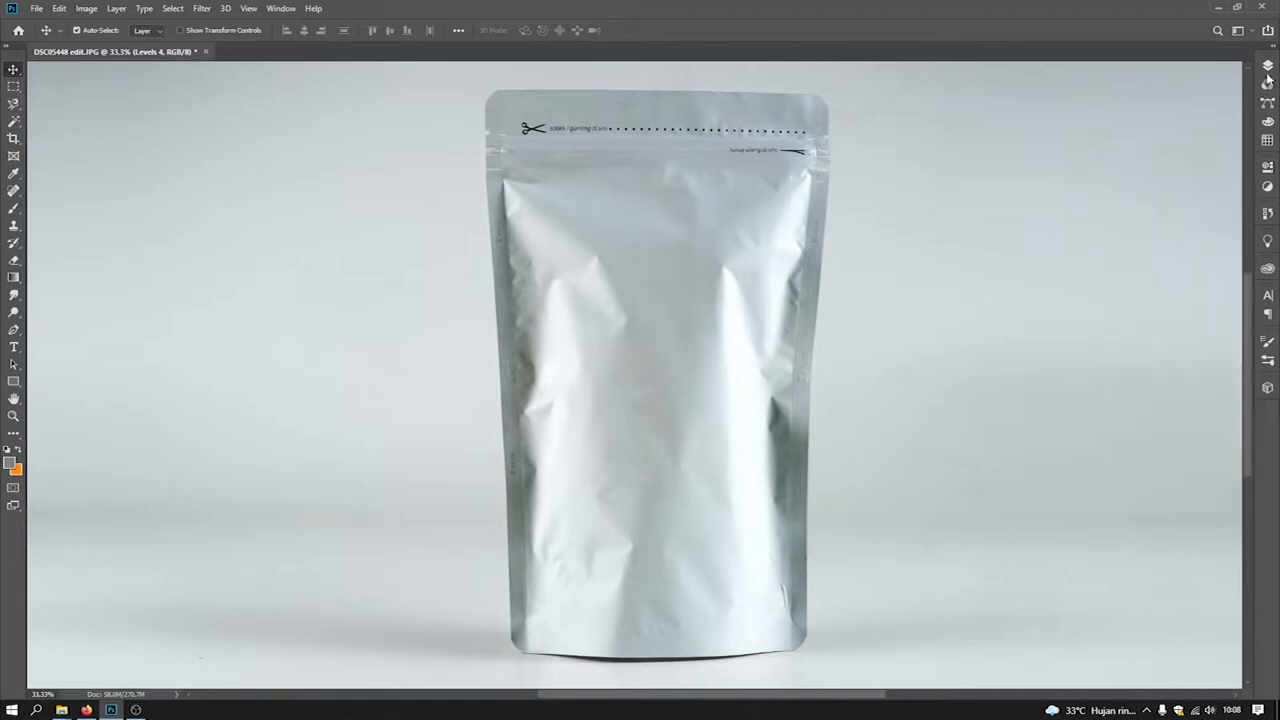
Rename the Smart Object Layer 2 as DESAIN
click(1268, 66)
click(1178, 181)
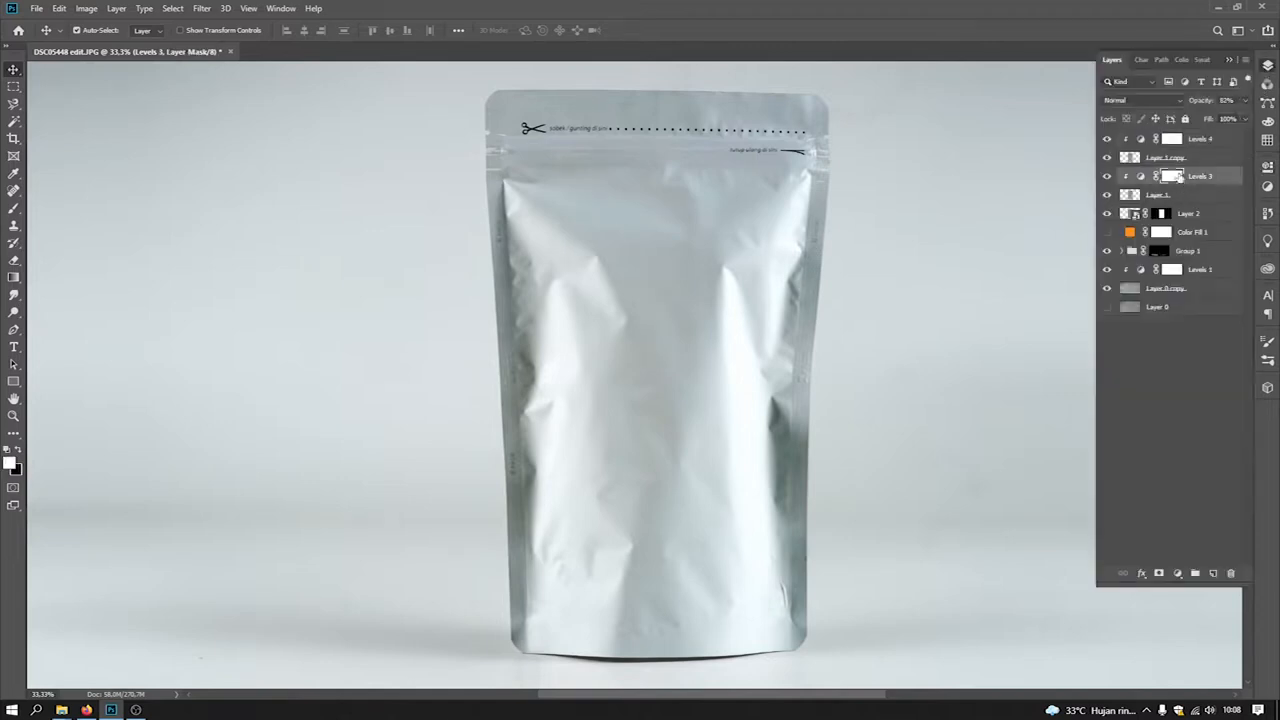
scroll(650, 126, down, 1)
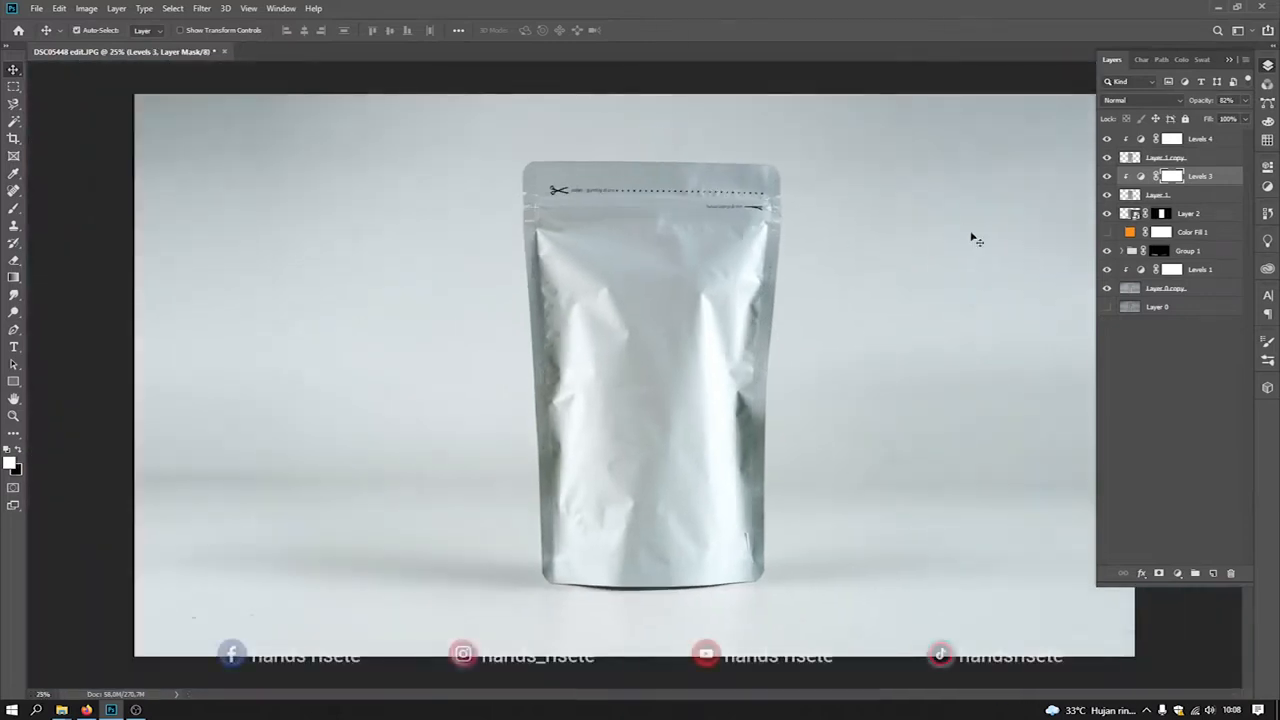
click(1133, 214)
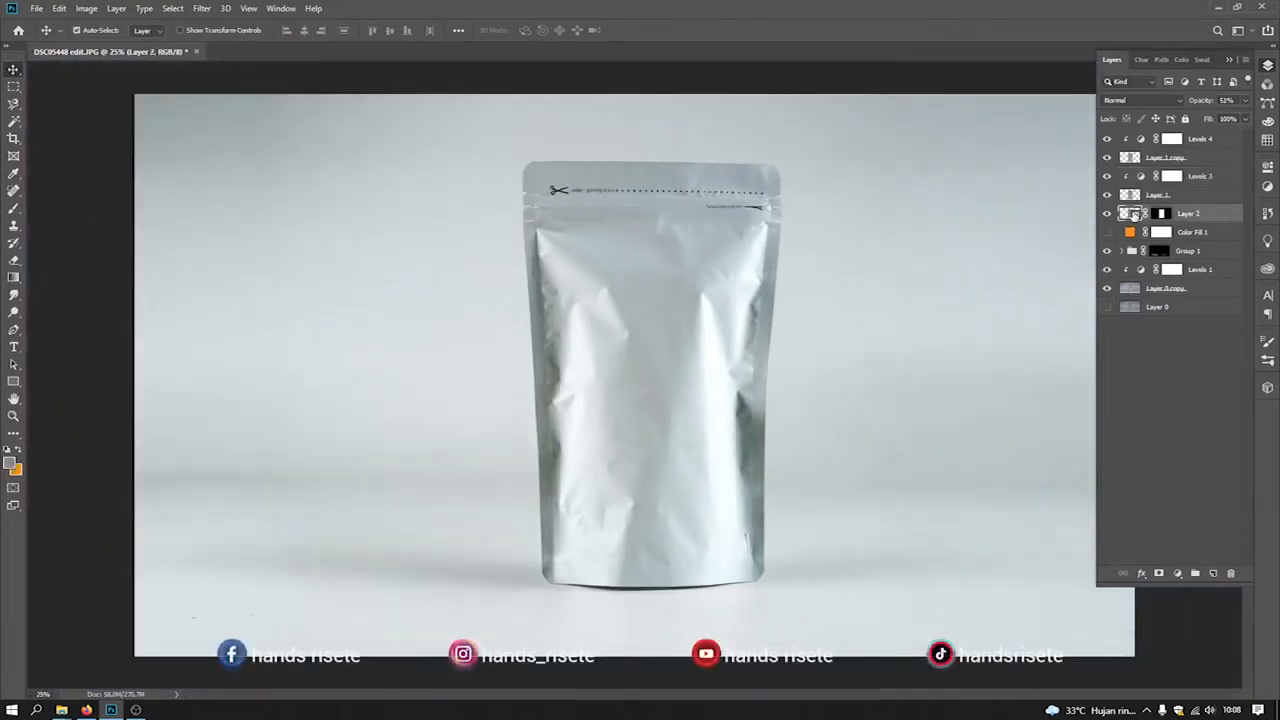
double_click(1187, 213)
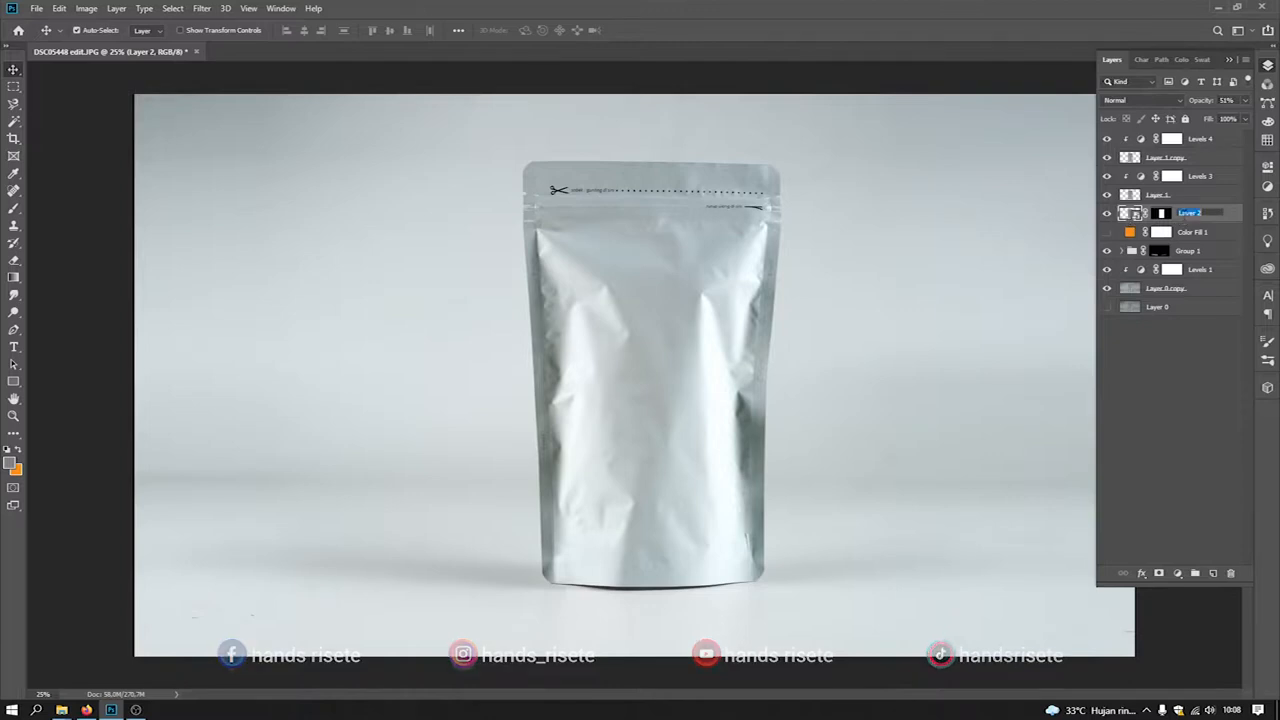
text(DESAIN)
key(Return)
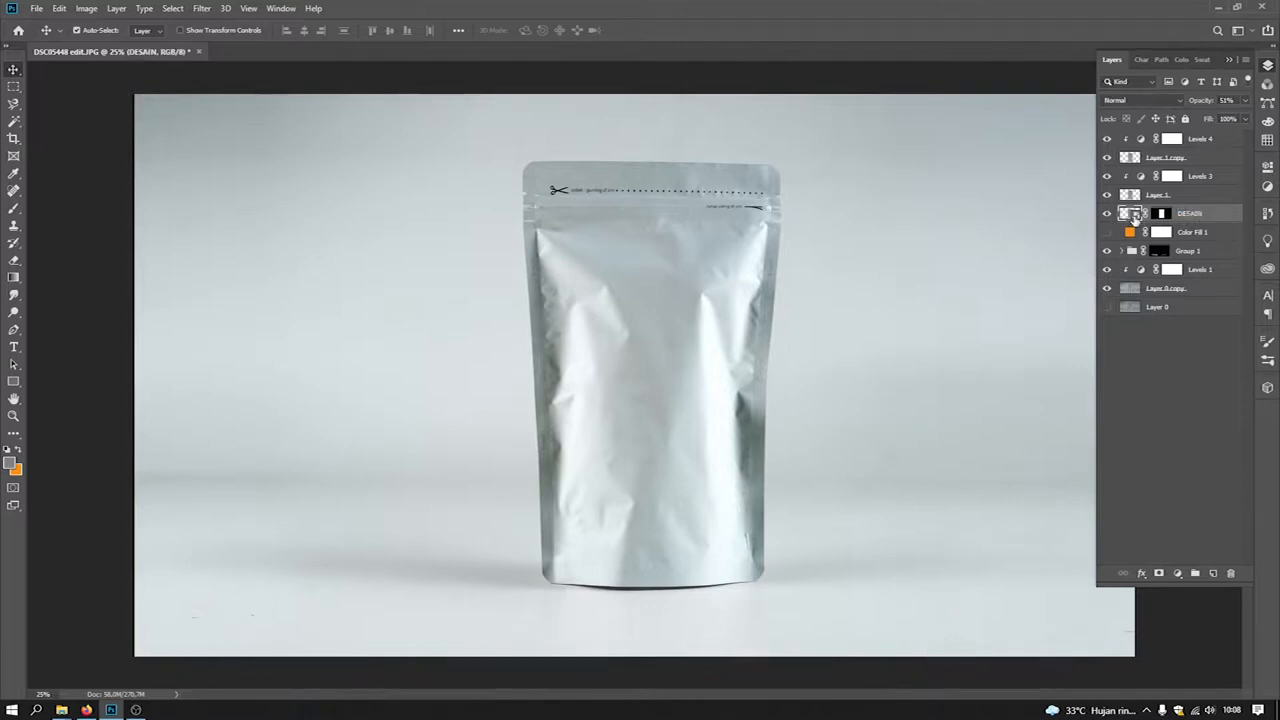
Save the mockup as a layered Photoshop PSD file named DSC05448 edit in the FOTO folder
click(36, 8)
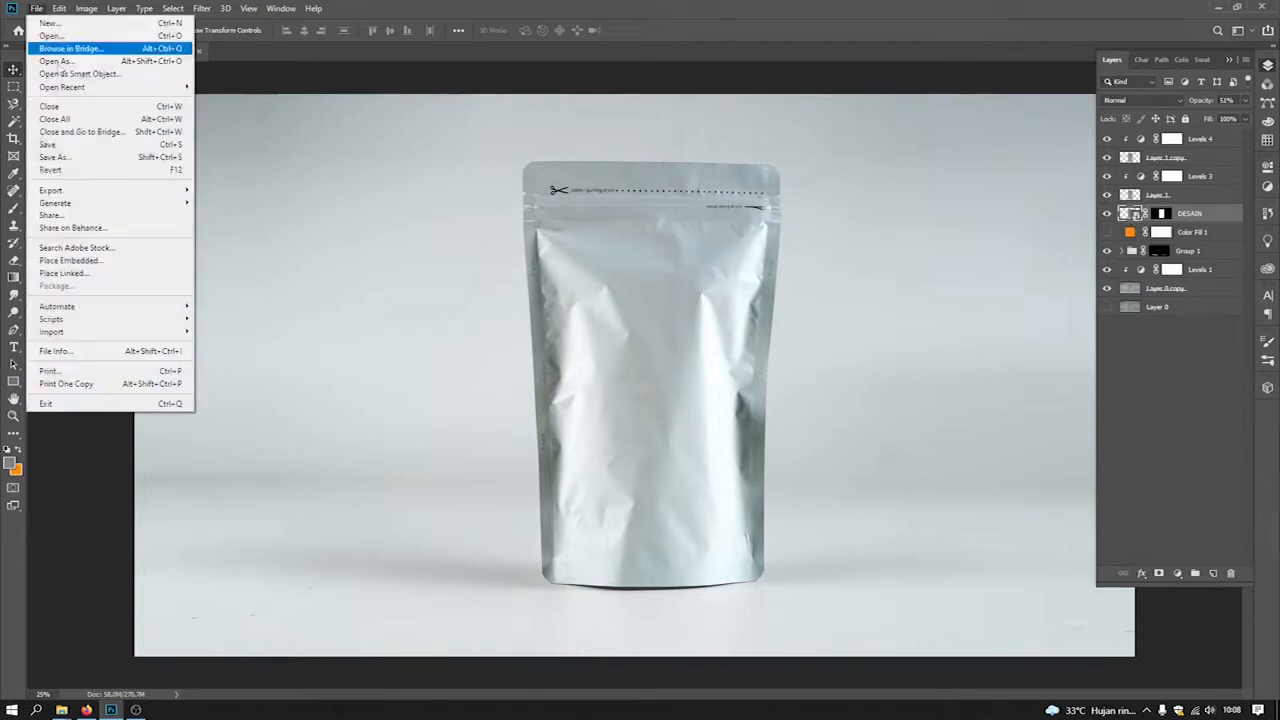
click(90, 158)
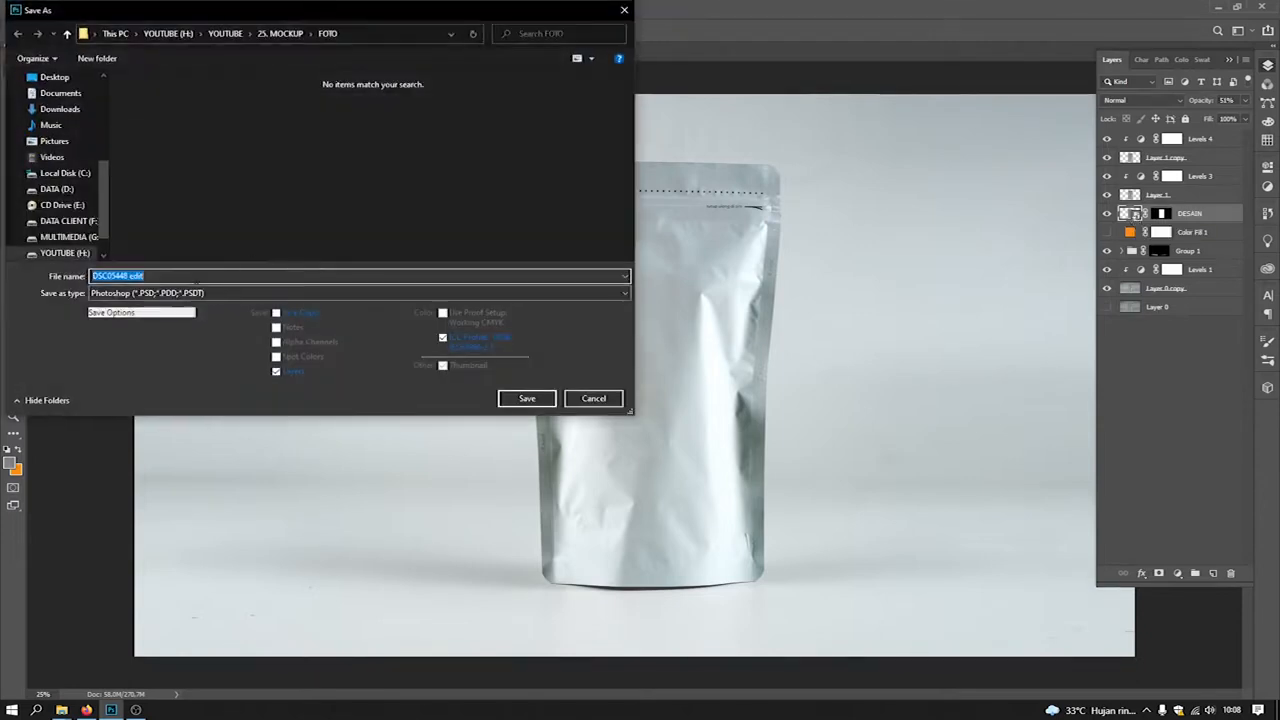
click(526, 398)
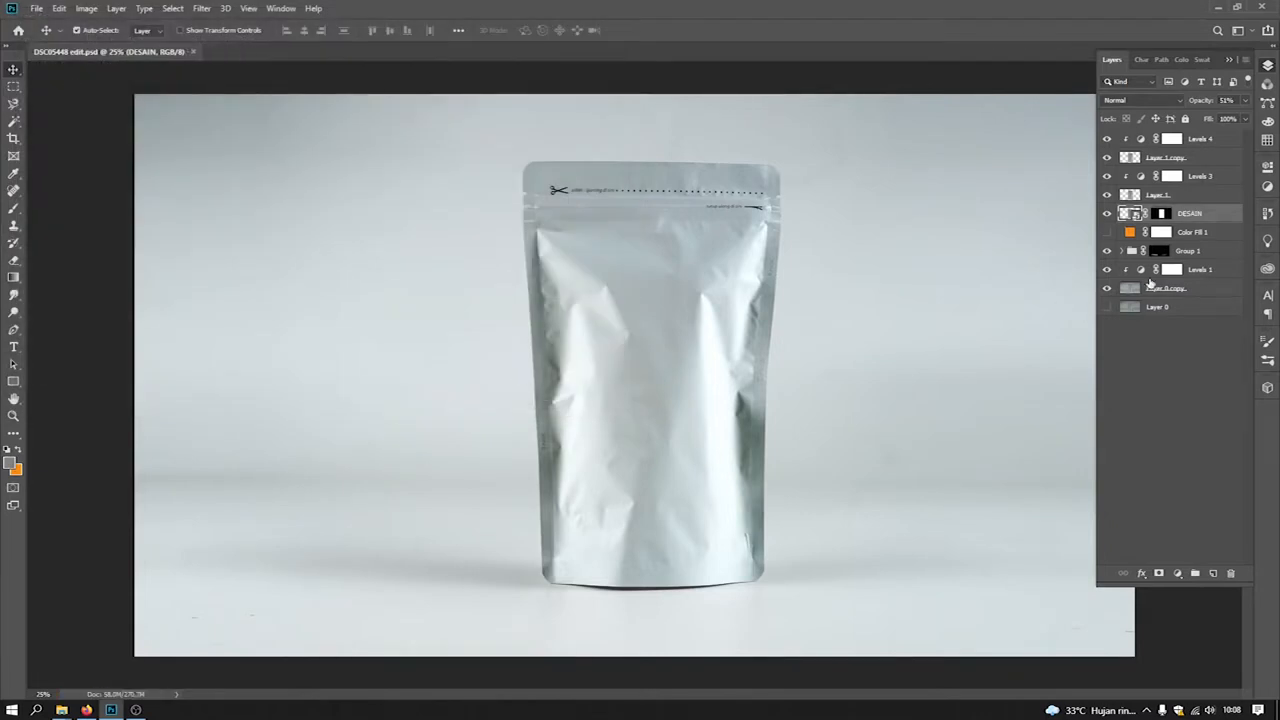
Open the DESAIN Smart Object's contents and place the LOGO OPAK SAMIYER DAN KRIPIK TEMPE-01 image from the 25. MOCKUP folder in it
double_click(1131, 215)
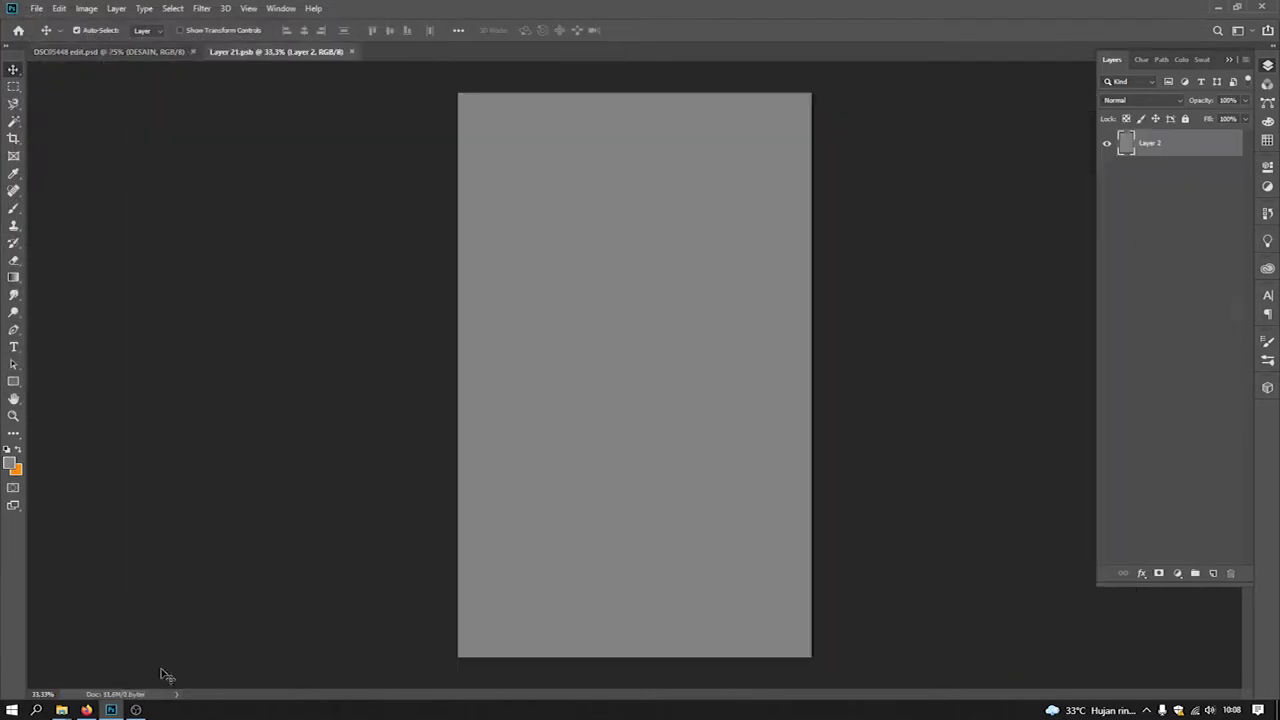
mouse_move(75, 708)
click(70, 655)
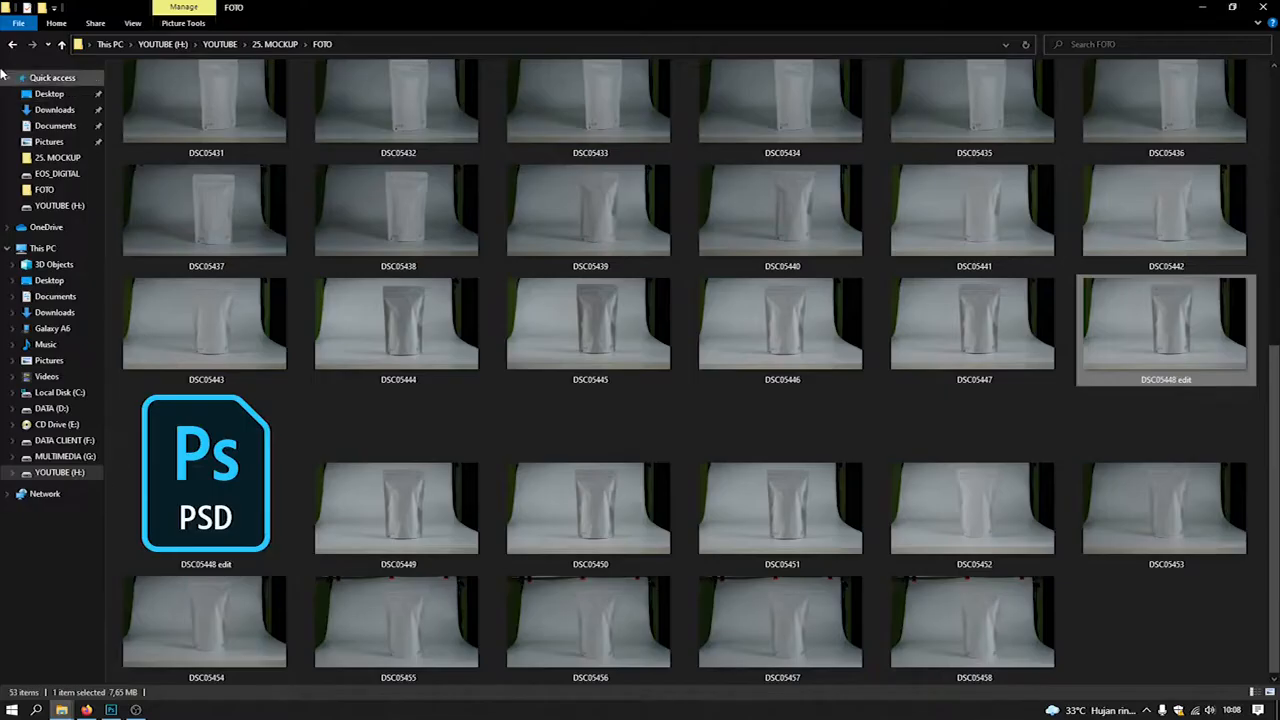
click(12, 44)
click(830, 133)
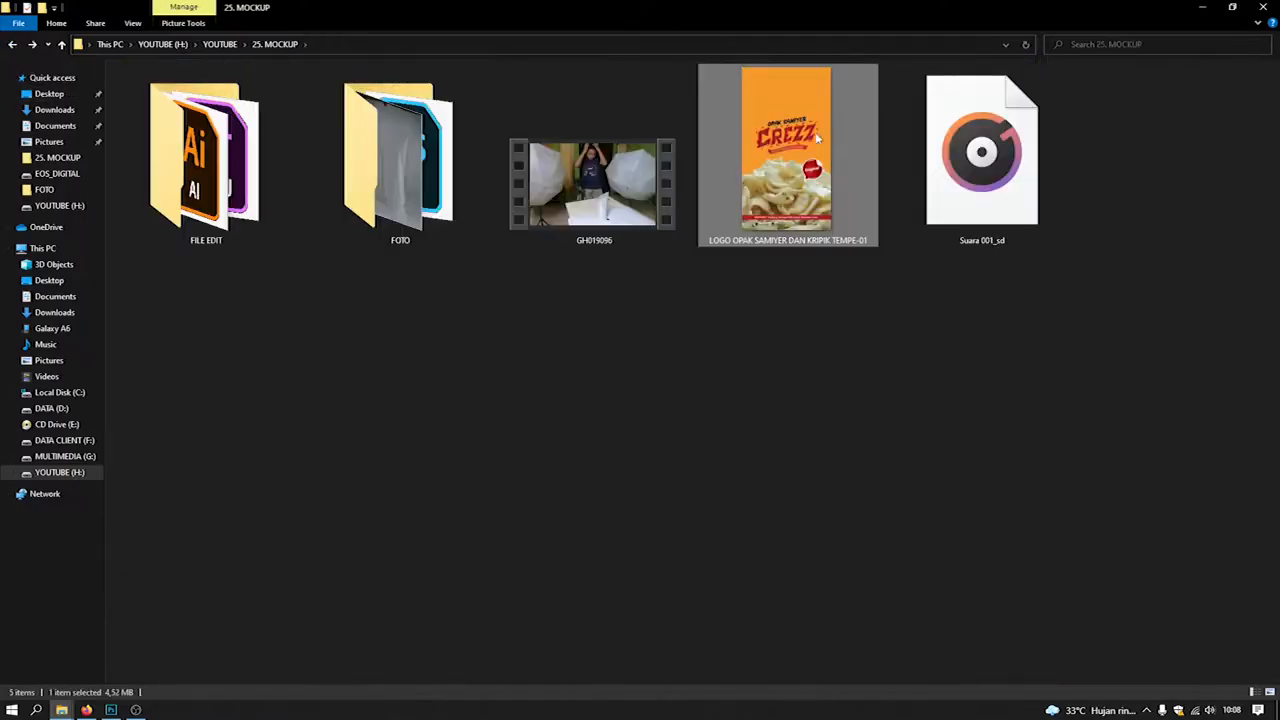
double_click(815, 138)
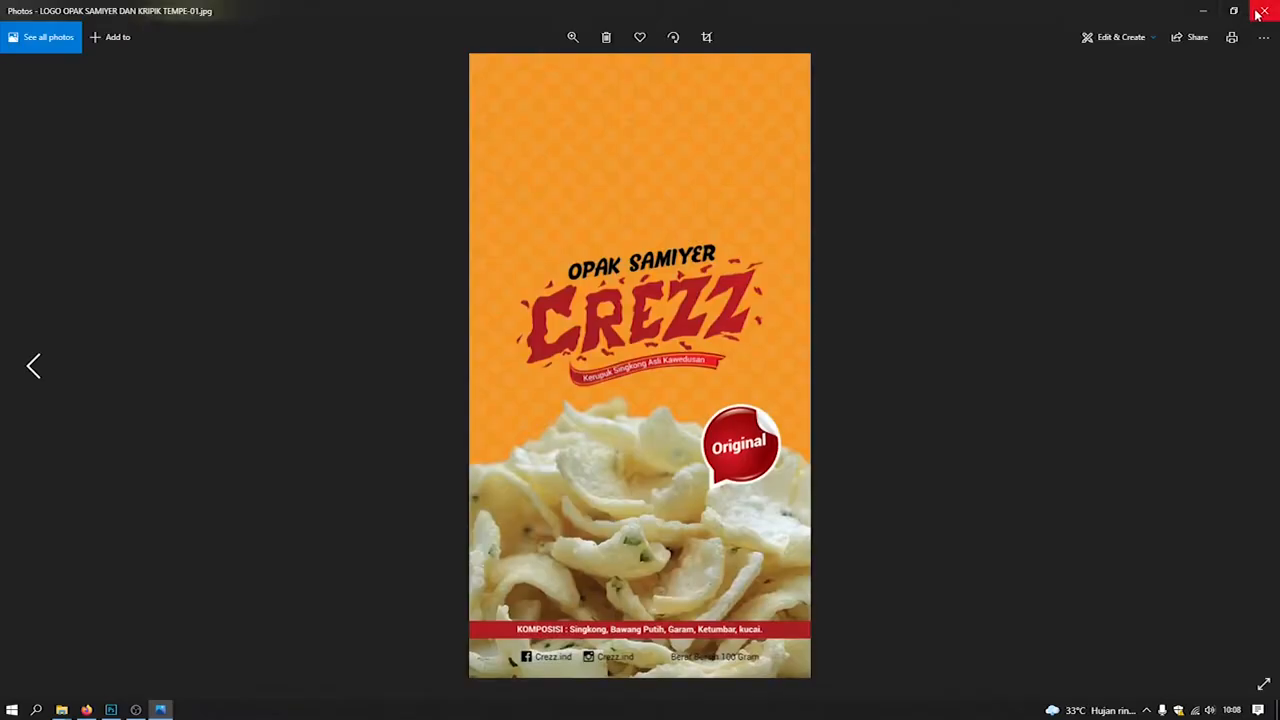
click(1258, 13)
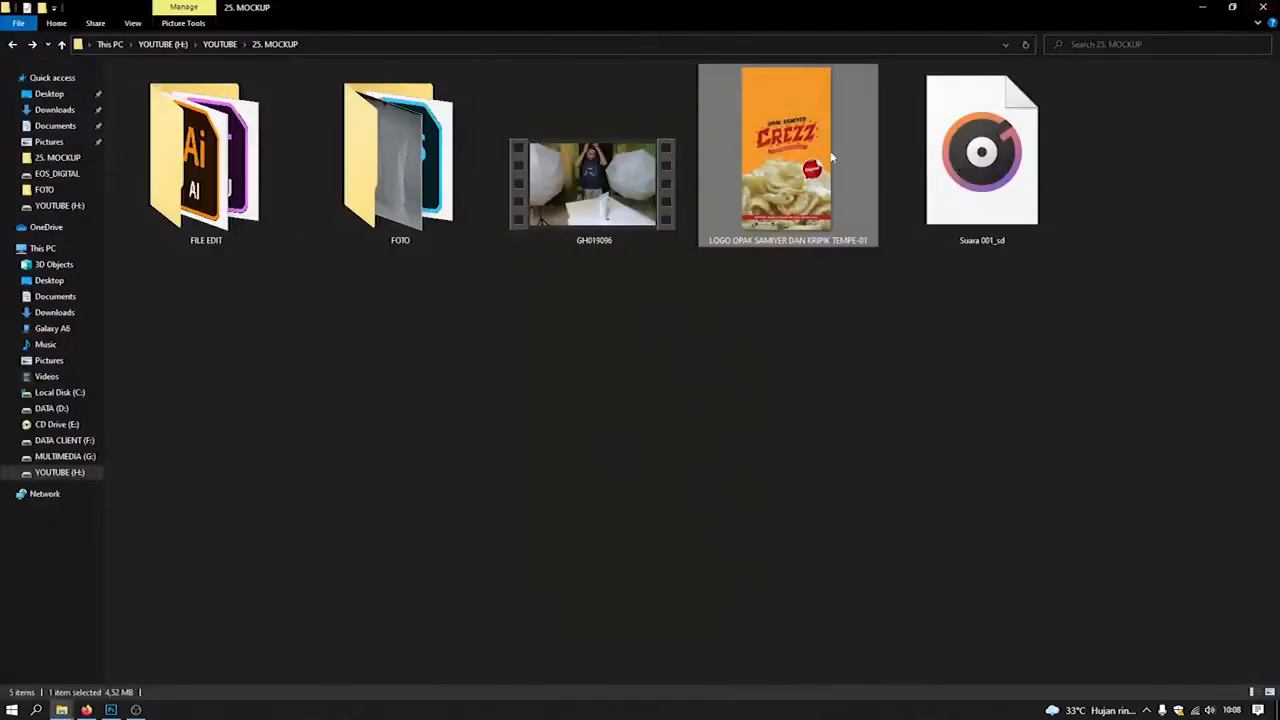
drag(787, 152, 597, 362)
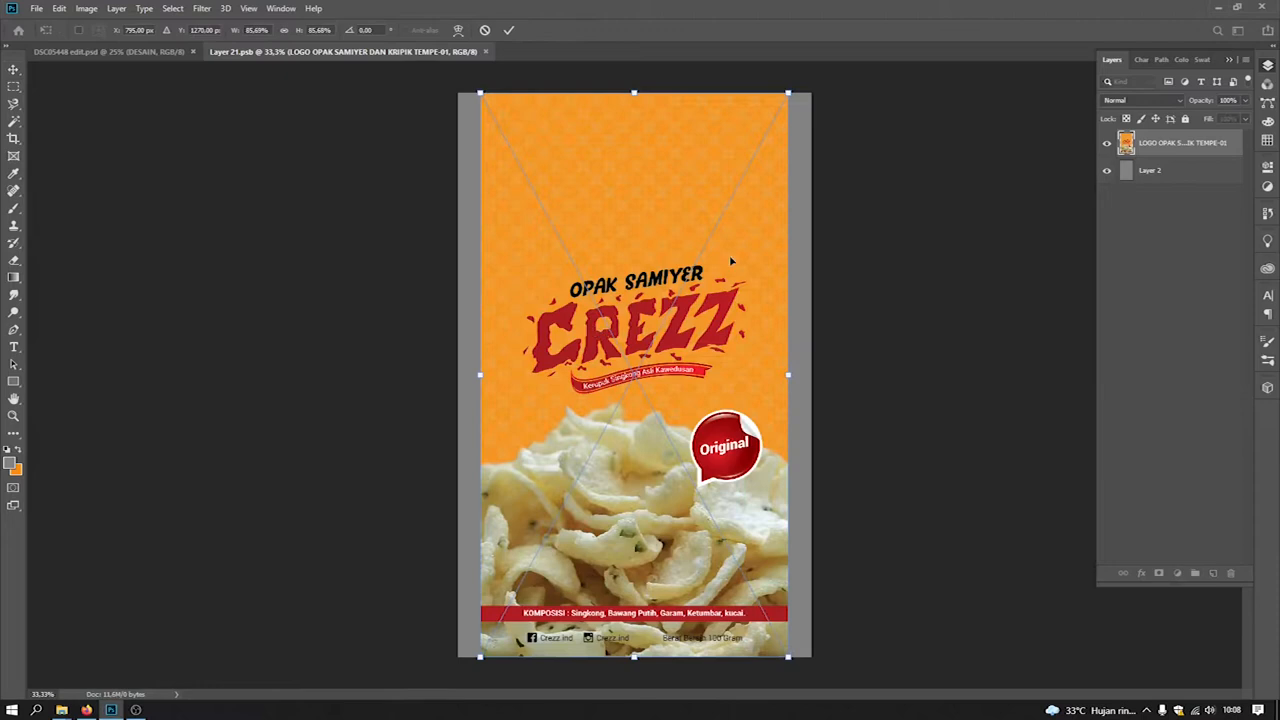
Enlarge and reposition the placed package design so it fills the whole canvas, and commit the transformation
key(ctrl+minus)
drag(753, 160, 769, 130)
drag(687, 313, 735, 279)
key(Return)
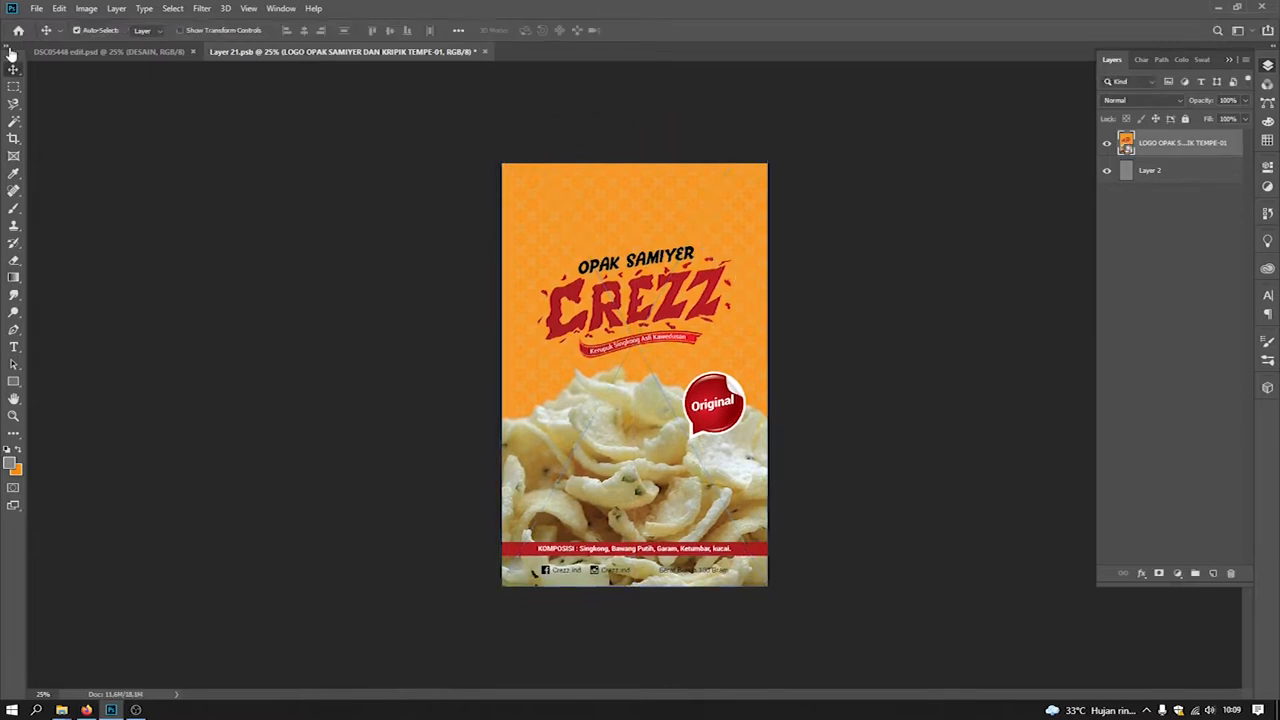
Save the Smart Object contents and return to the DSC05448 edit.psd mockup
click(36, 8)
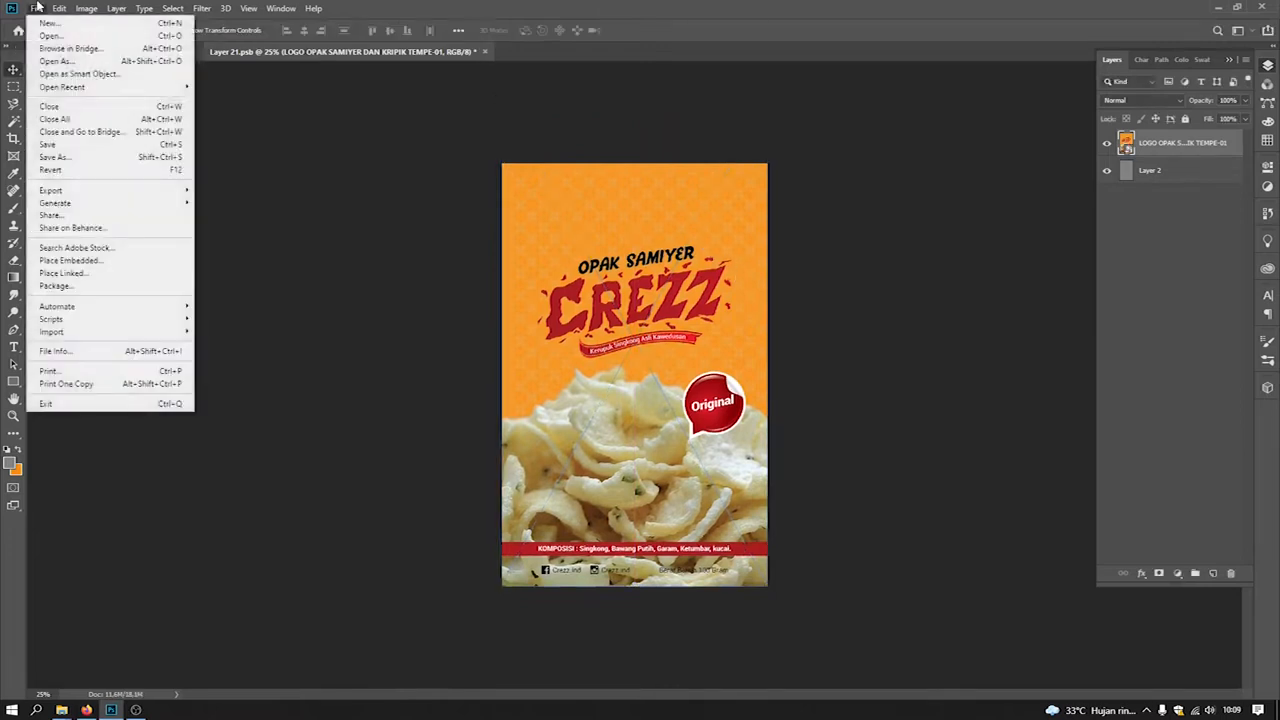
click(70, 147)
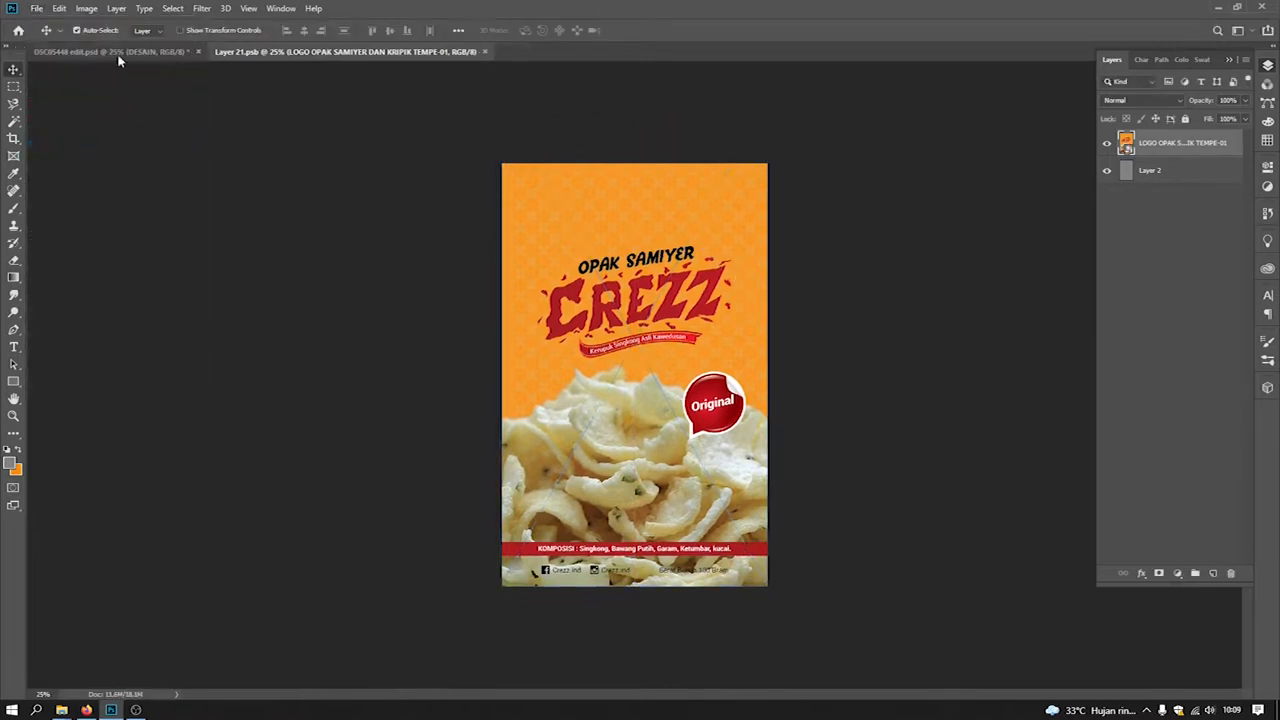
click(115, 51)
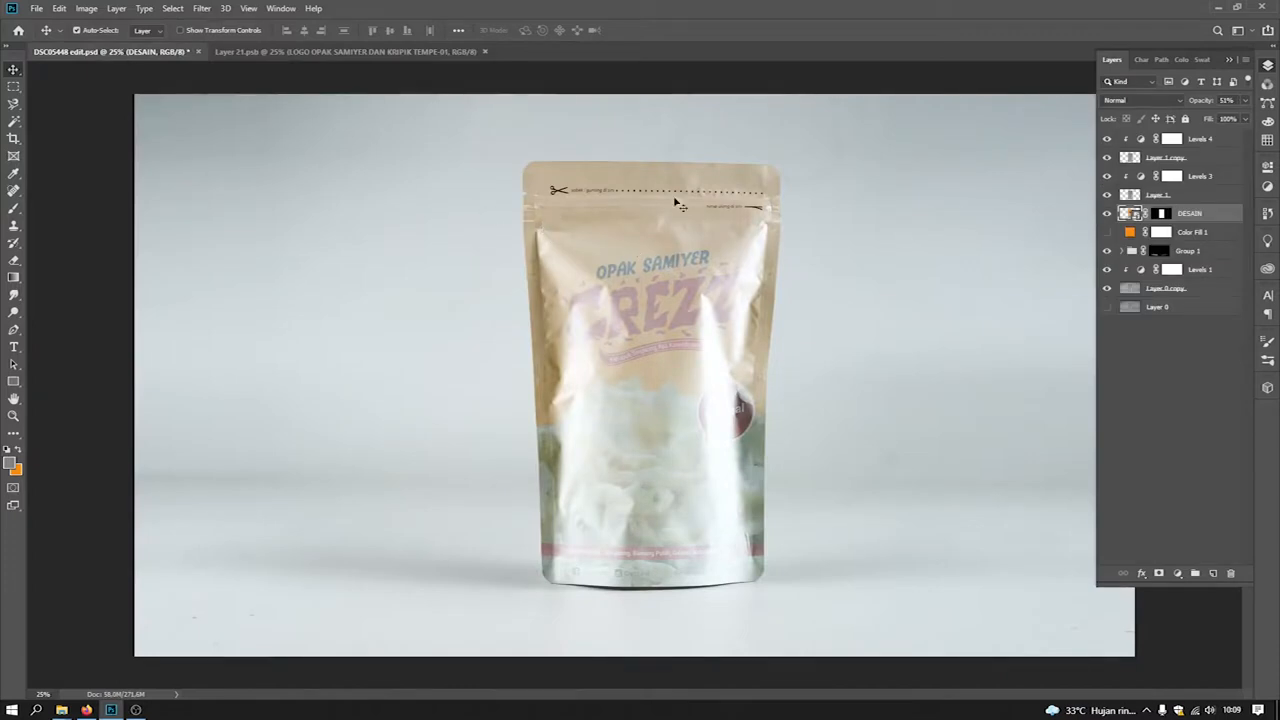
Compare the pouch with and without Layer 1, and hide Layer 1 copy together with its clipped Levels 4 adjustment
click(1130, 196)
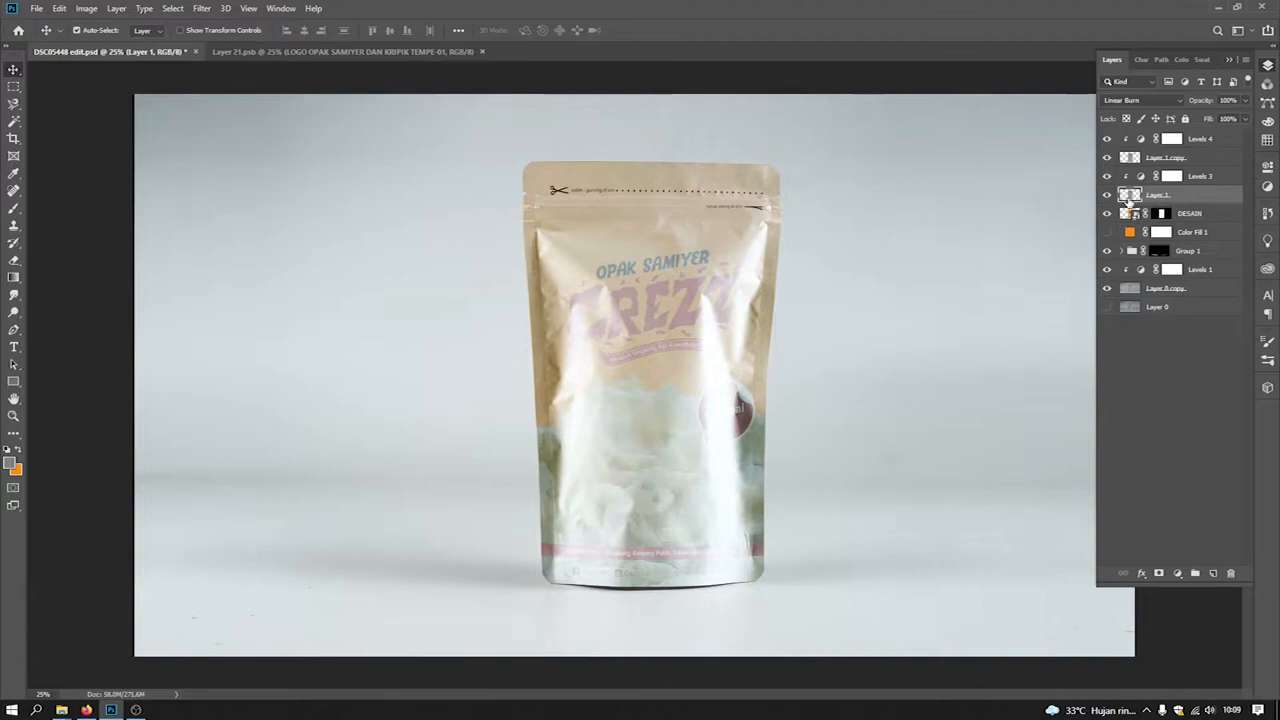
click(1107, 195)
click(1107, 195)
click(1145, 177)
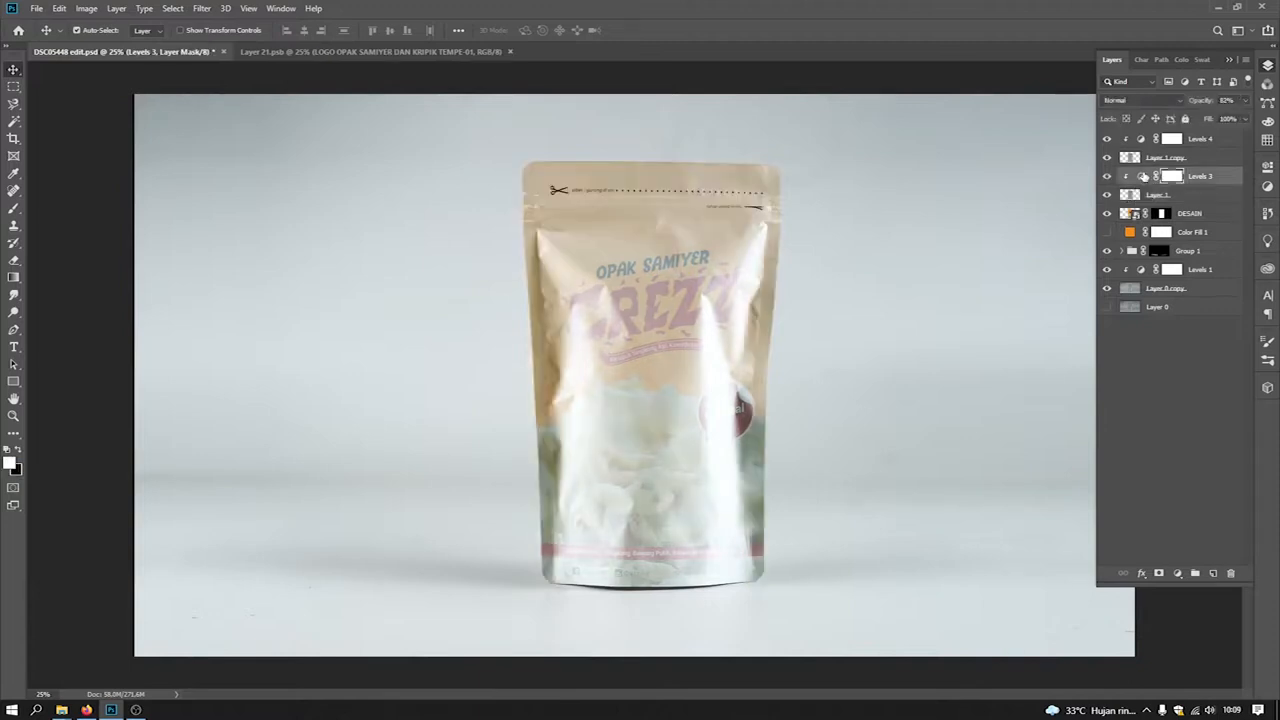
click(1107, 157)
click(1107, 157)
click(1110, 146)
click(1107, 138)
click(1107, 157)
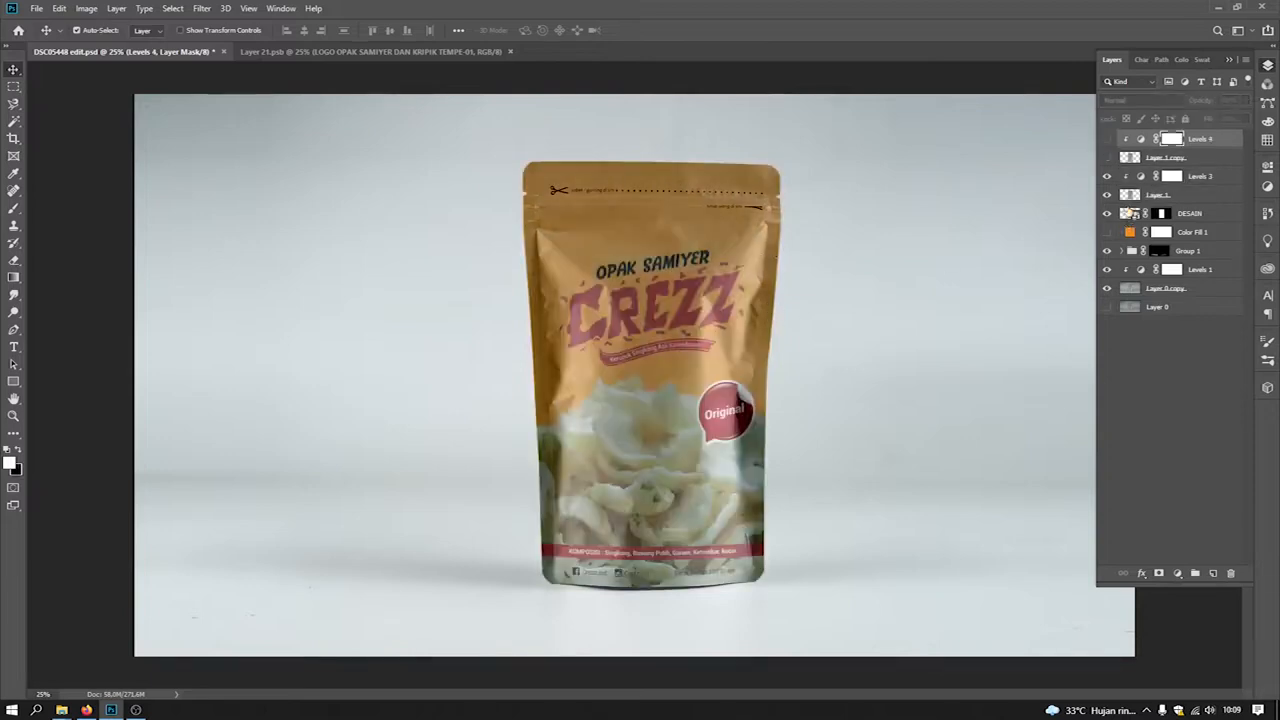
Set the Levels 3 adjustment's input levels to 64, 1.82 and 168
double_click(1140, 177)
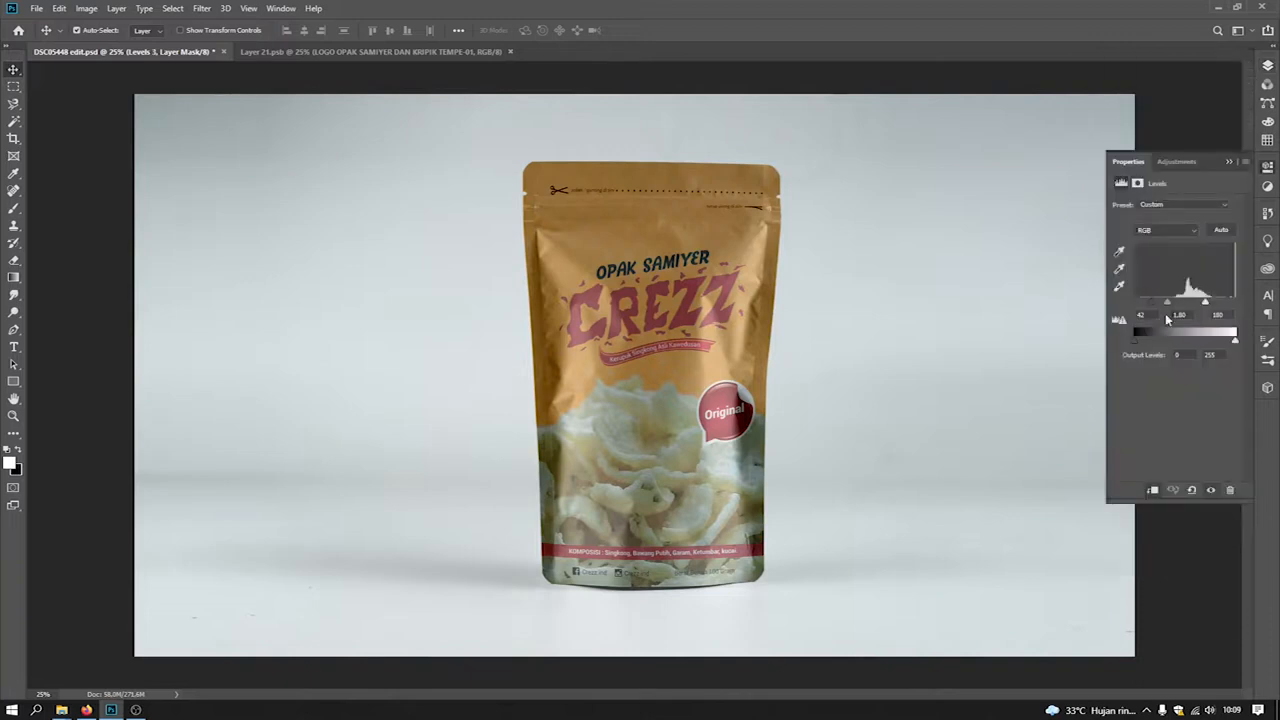
drag(1157, 299, 1202, 304)
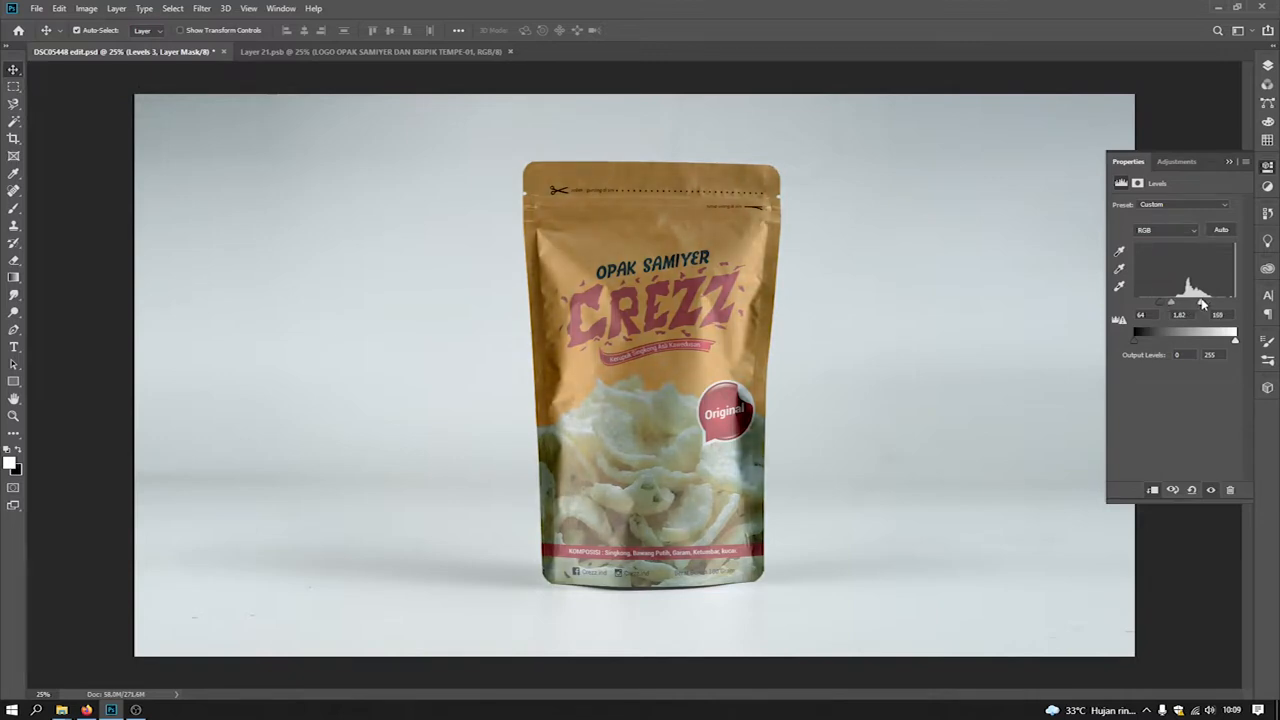
click(1230, 162)
Lower the Levels 3 adjustment's opacity to 62% and show Layer 1 copy and Levels 4 again
click(1267, 65)
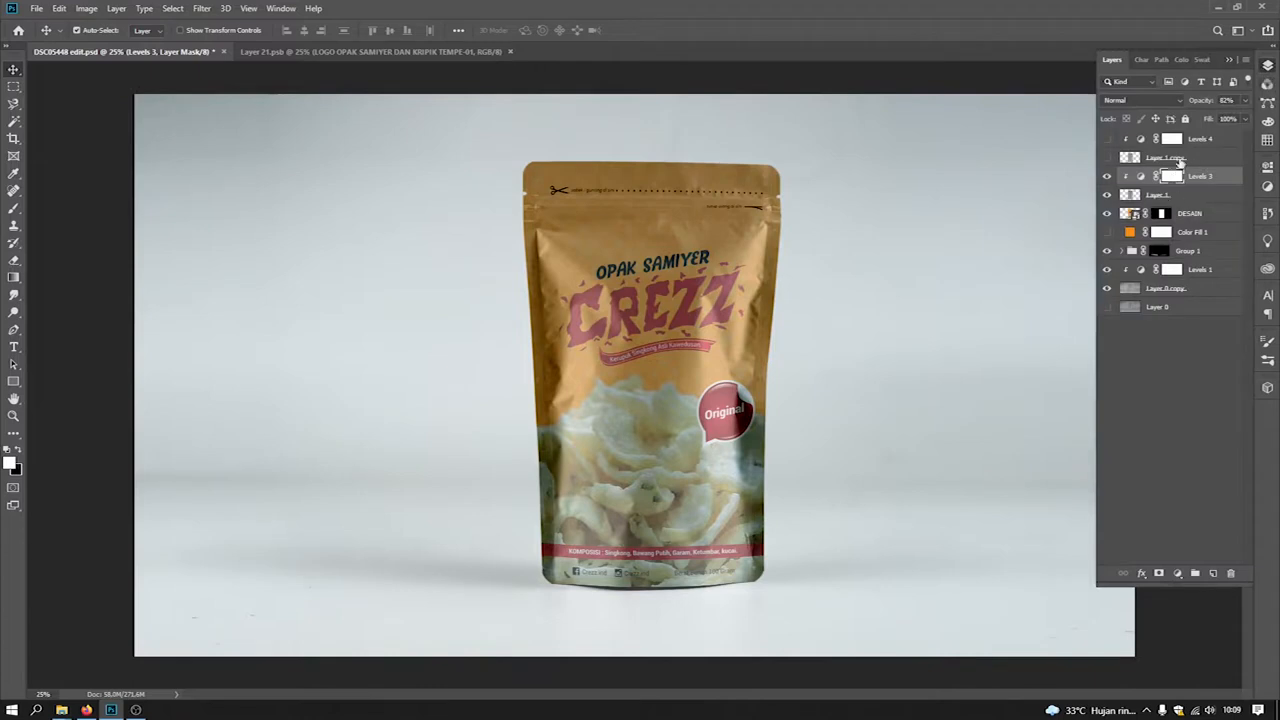
click(1245, 100)
drag(1233, 118, 1209, 118)
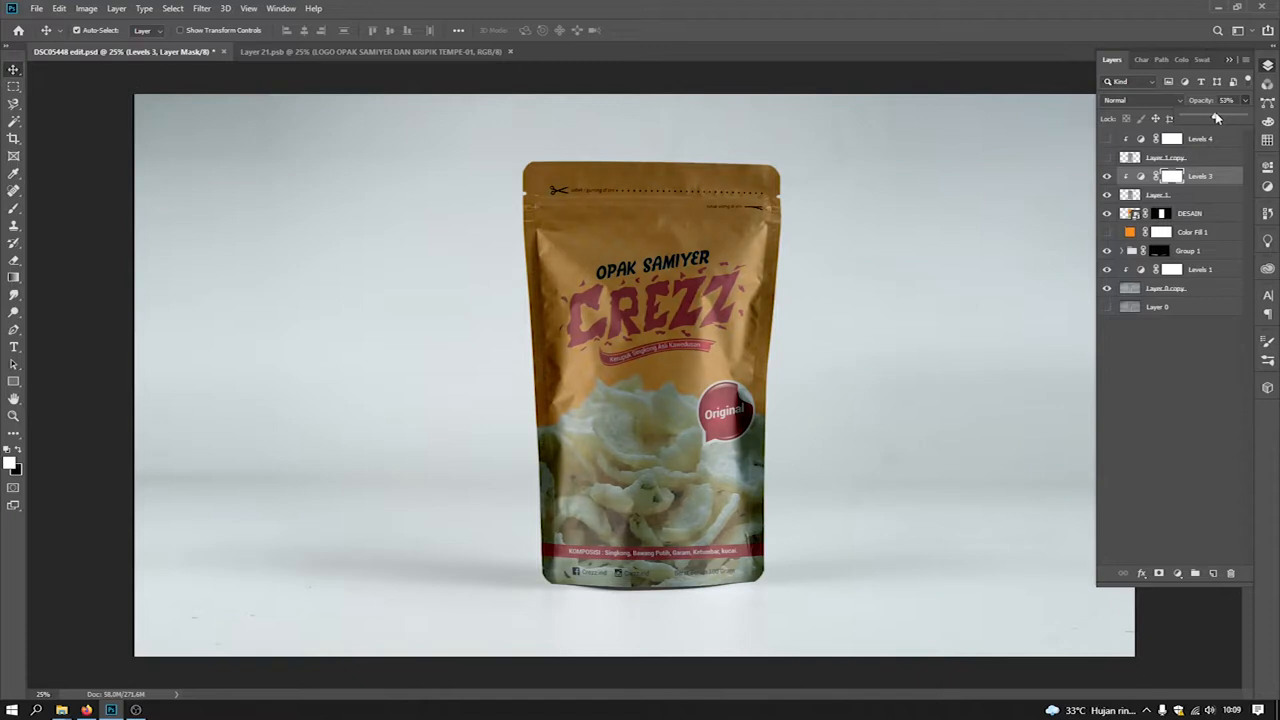
drag(1216, 118, 1224, 118)
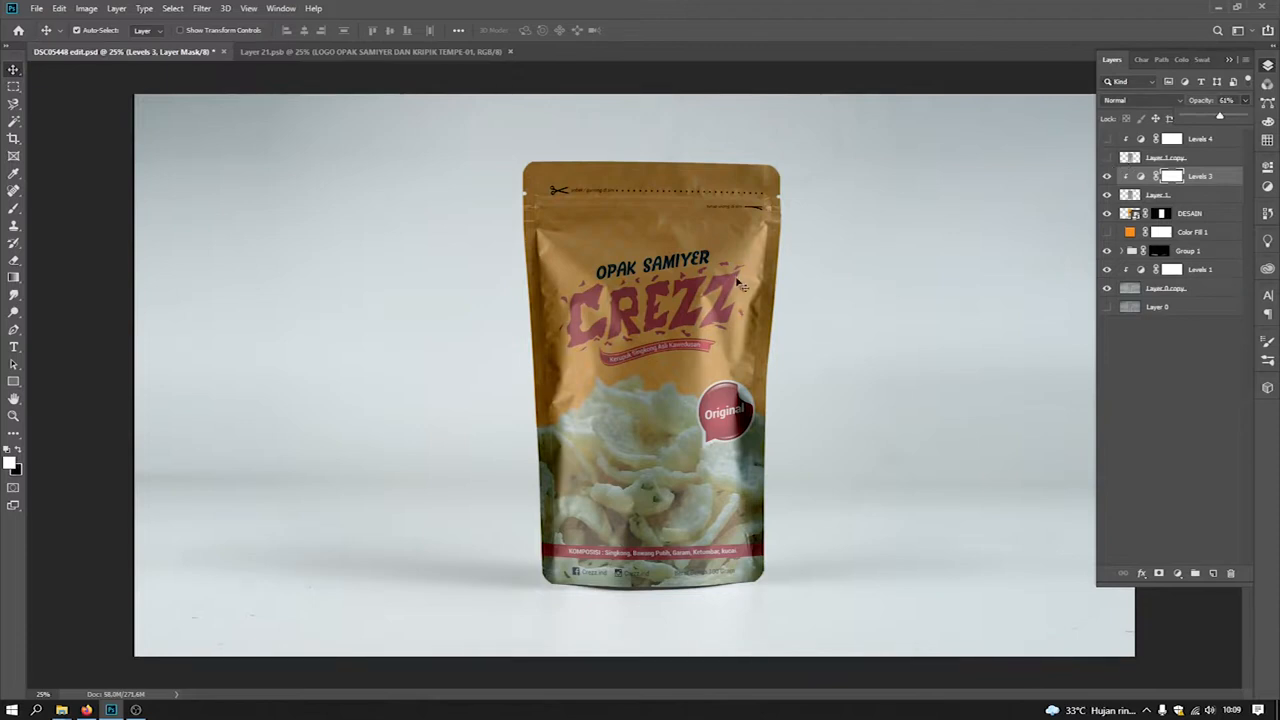
click(1107, 156)
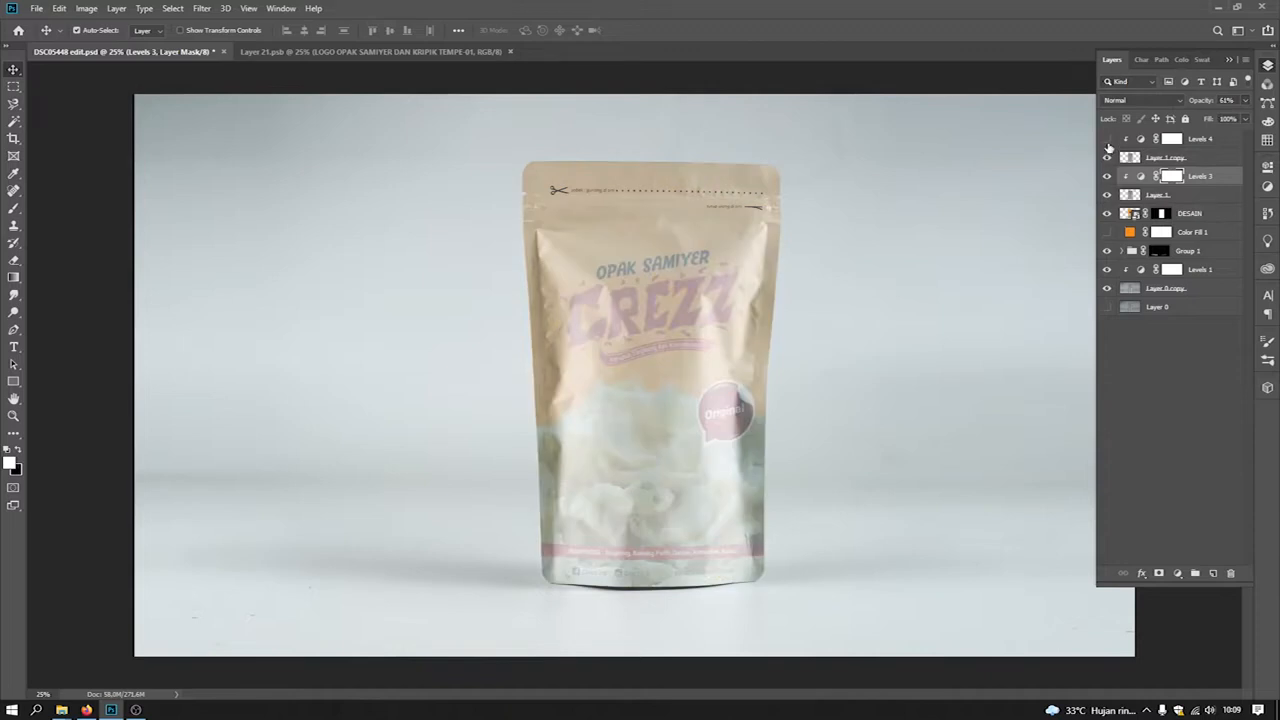
click(1106, 139)
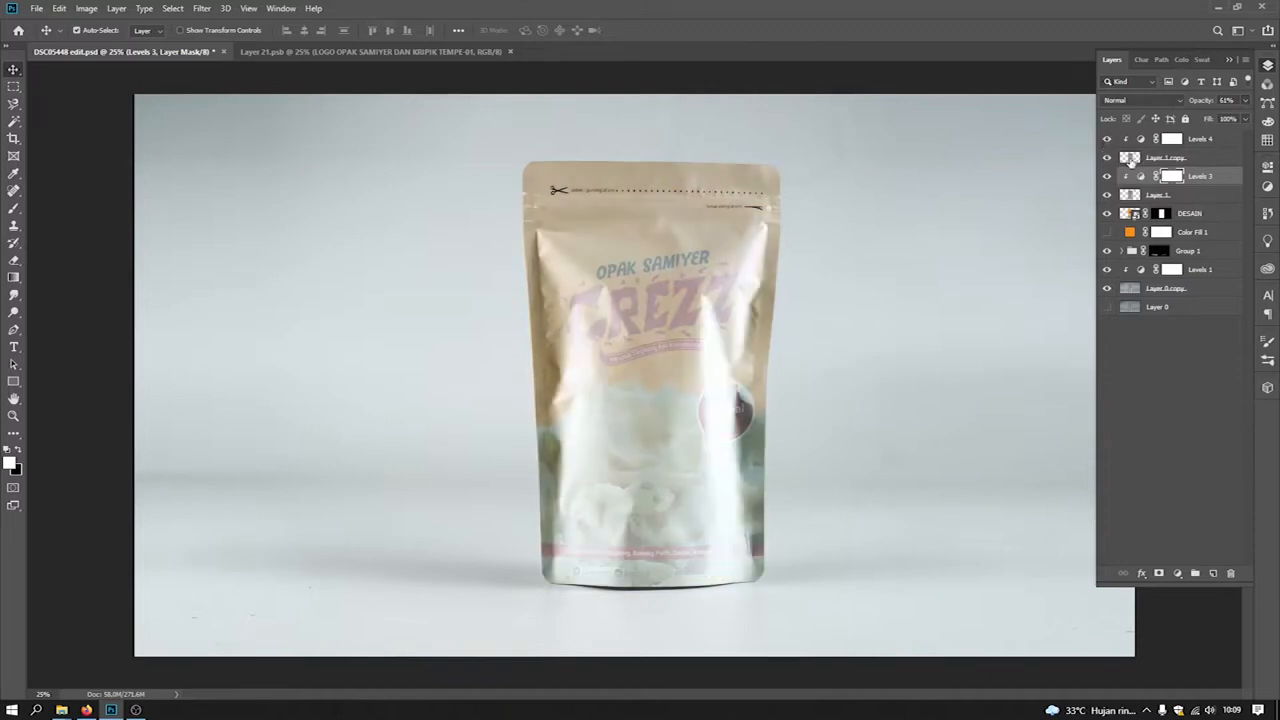
Set the Levels 4 adjustment's input levels to 40, 0.31 and 218
double_click(1141, 139)
drag(1178, 302, 1201, 307)
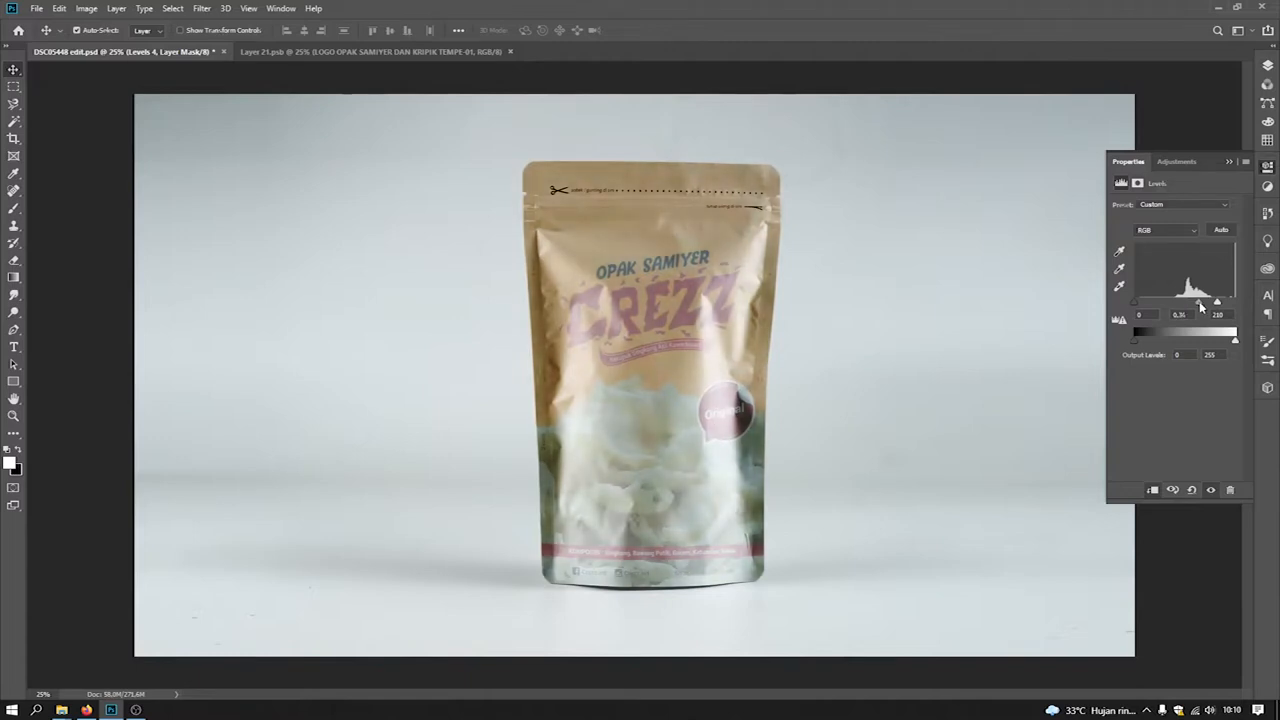
drag(1135, 302, 1151, 306)
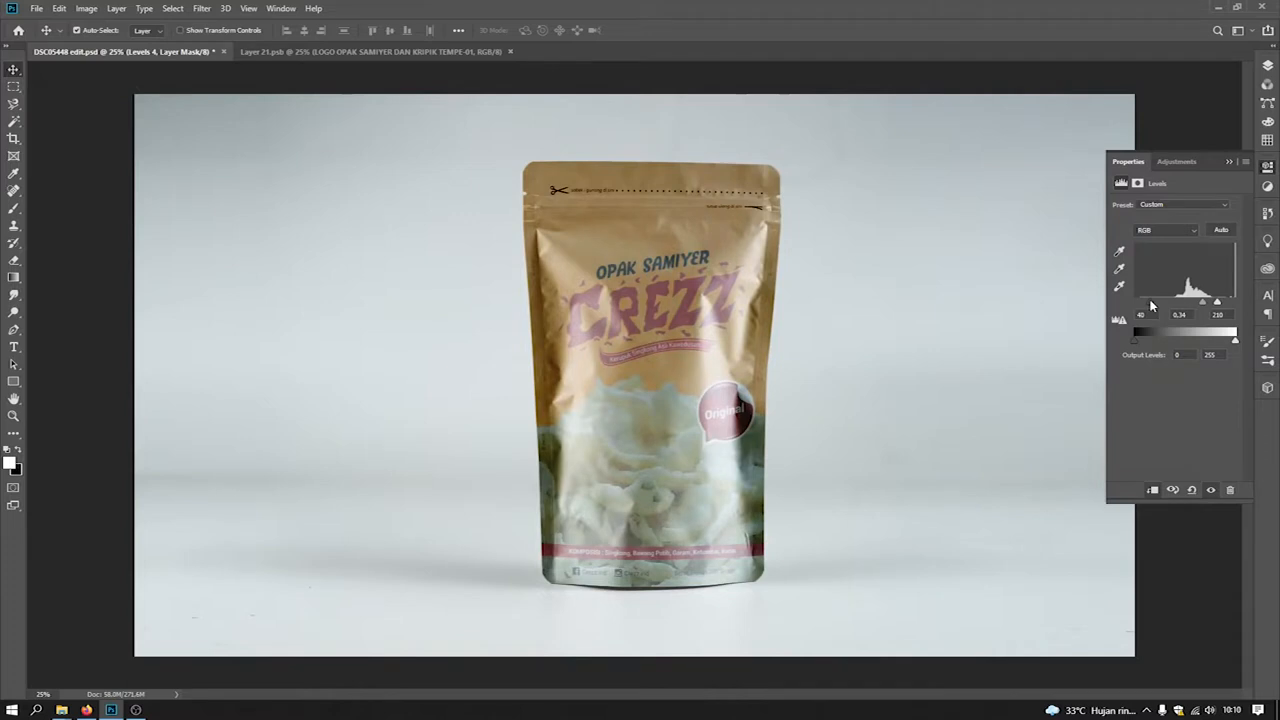
drag(1217, 303, 1222, 305)
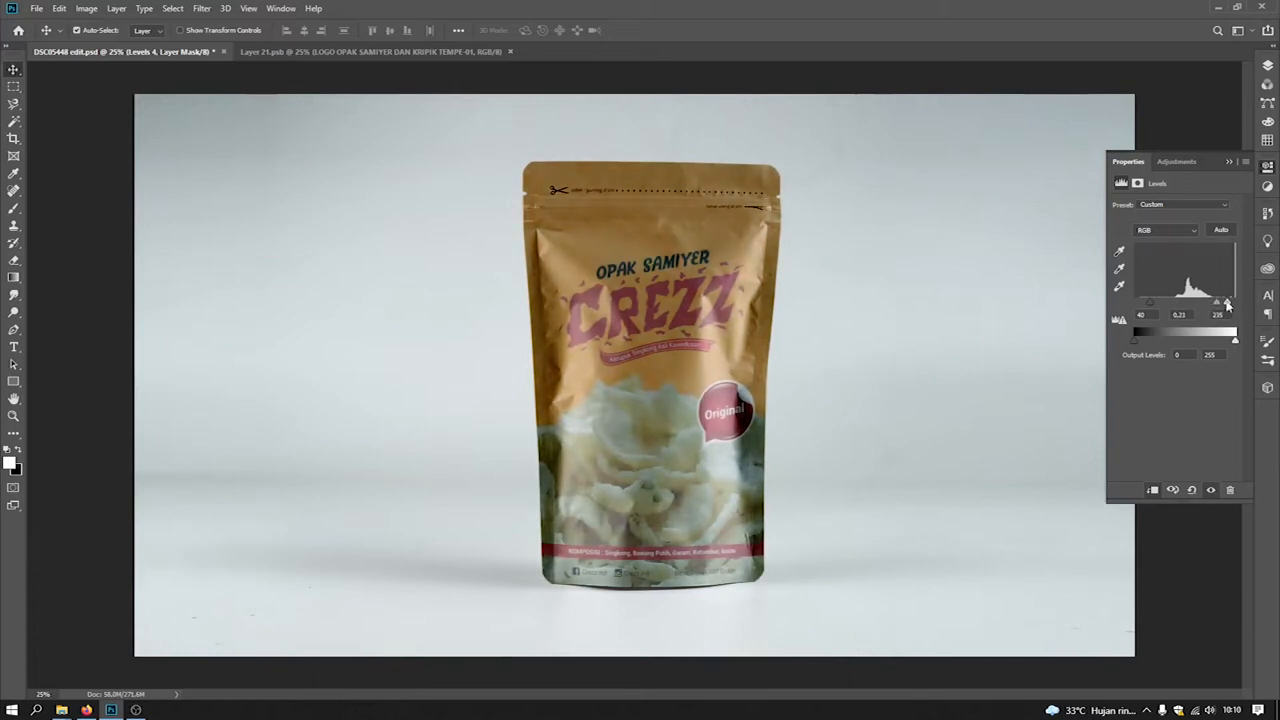
drag(1222, 305, 1206, 306)
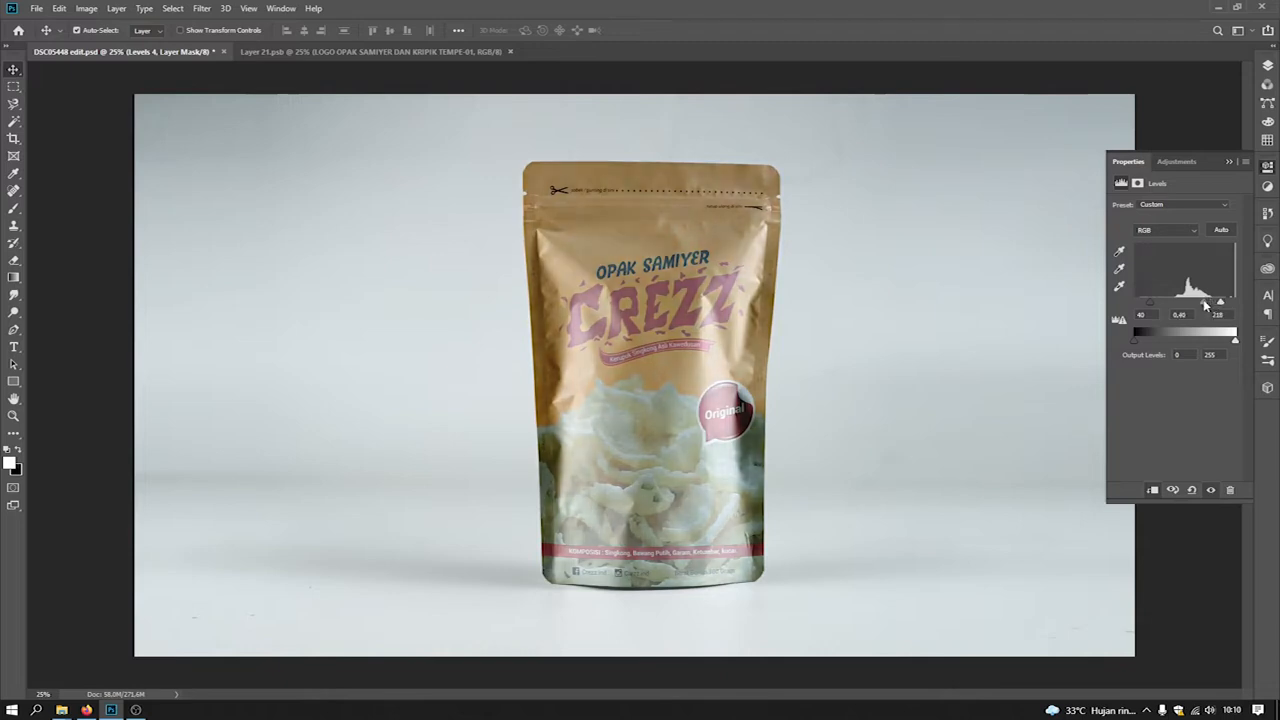
click(1267, 66)
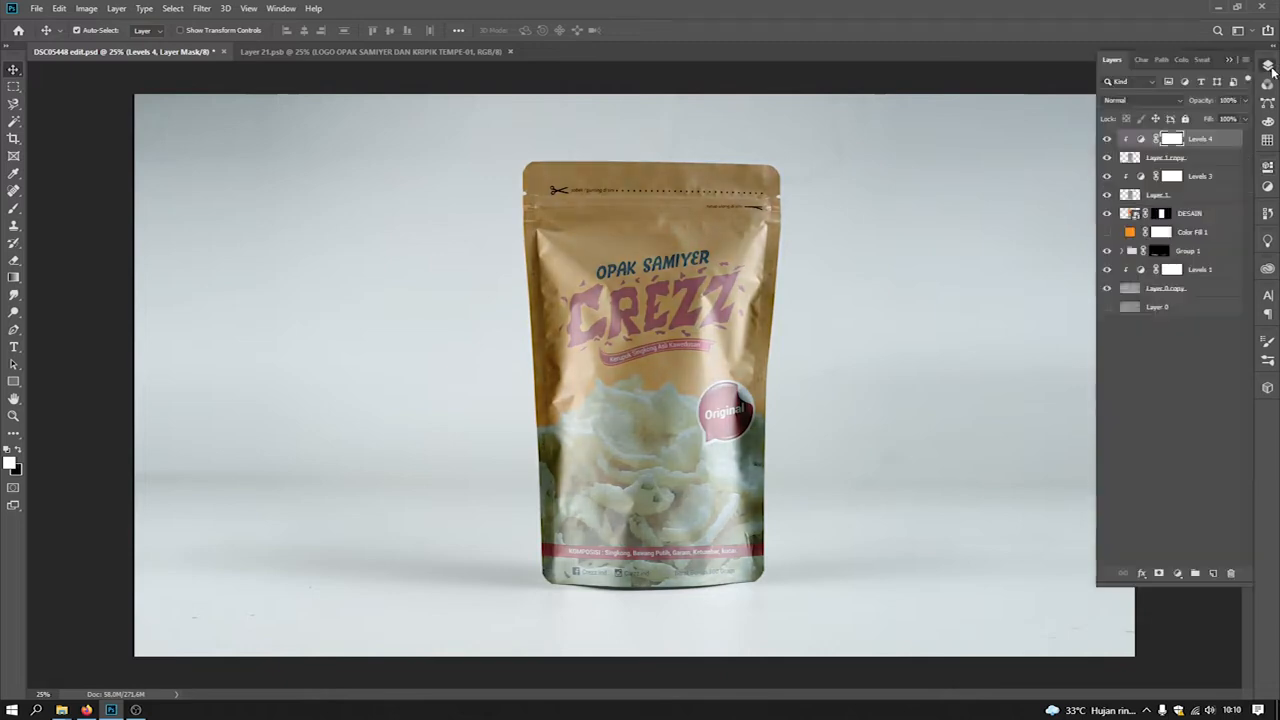
Lower Layer 1 copy's opacity to 47% and check its clipped Levels 4 adjustment
click(1205, 158)
click(1245, 100)
mouse_move(1232, 118)
mouse_down()
mouse_move(1193, 122)
mouse_move(1209, 119)
mouse_up()
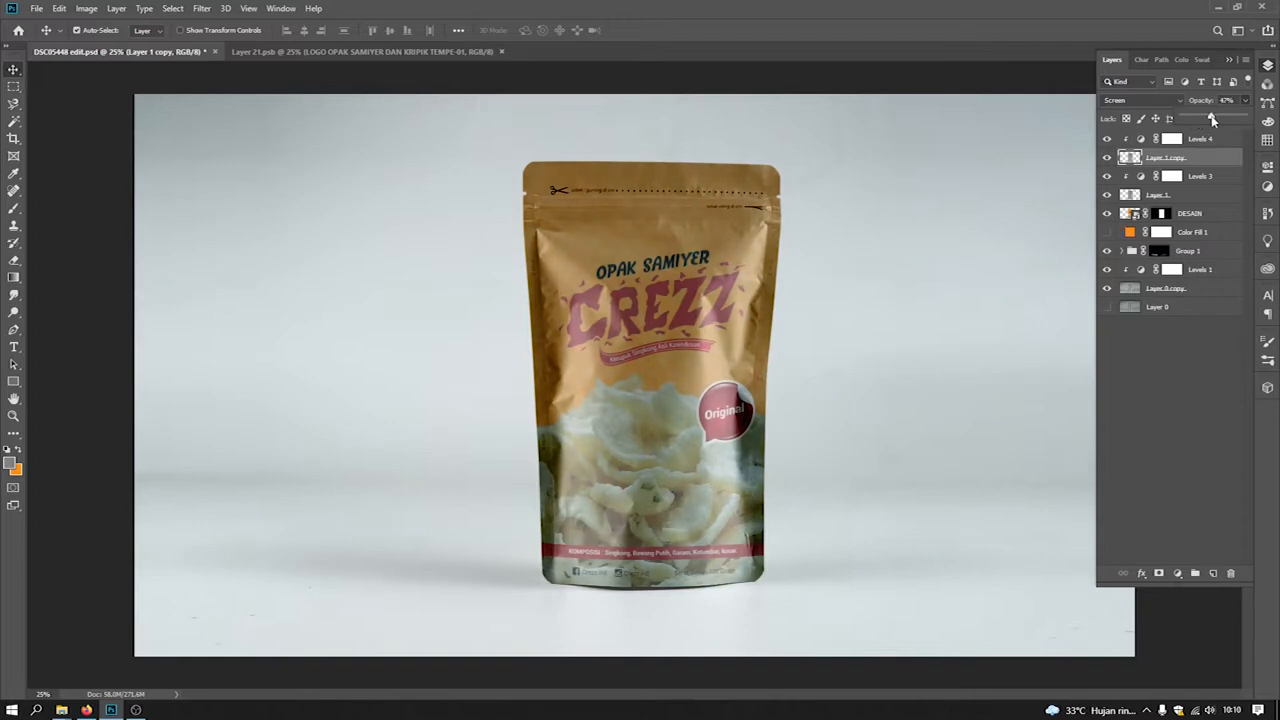
double_click(1141, 139)
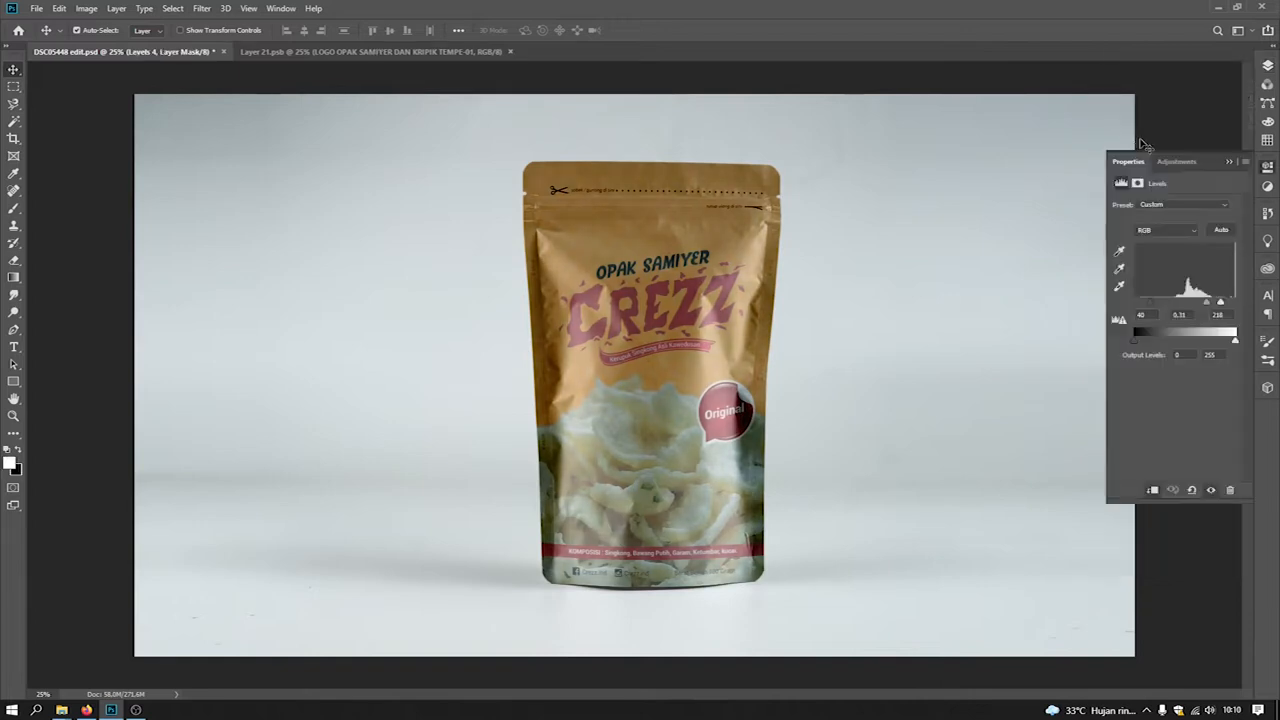
click(1268, 66)
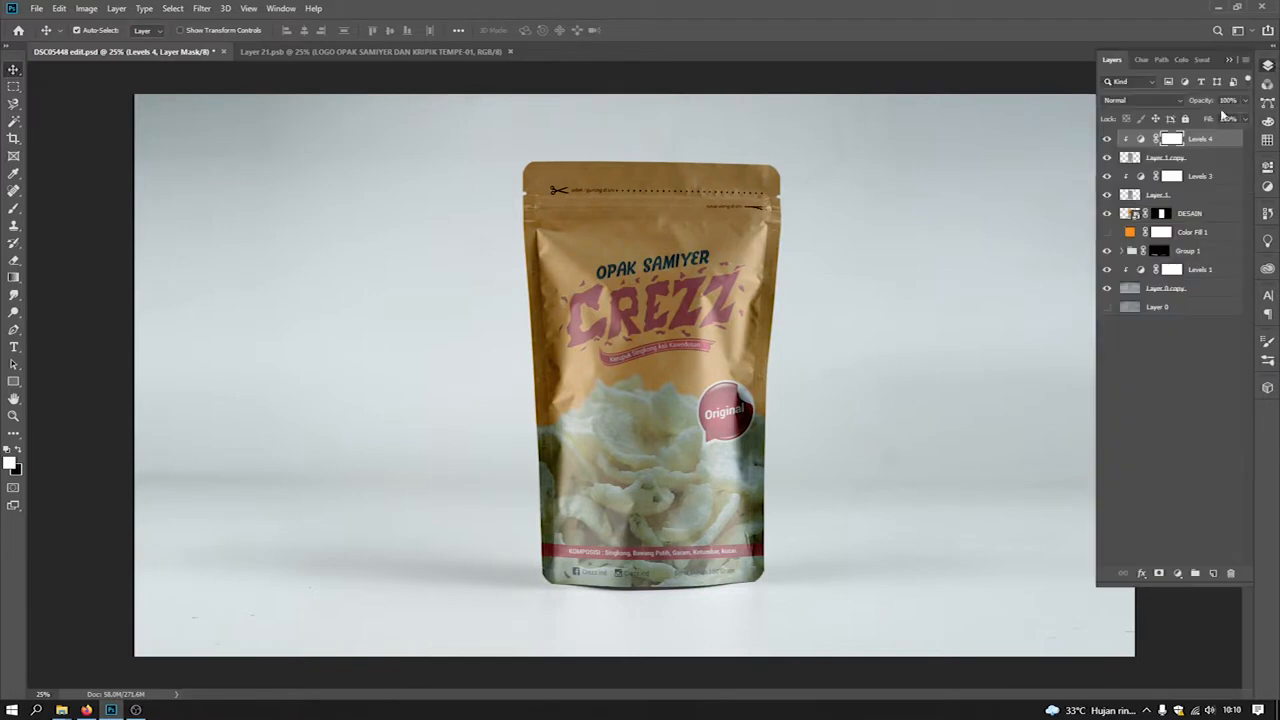
Set the Levels 4 adjustment's input levels to 0, 0.36 and 237
double_click(1141, 139)
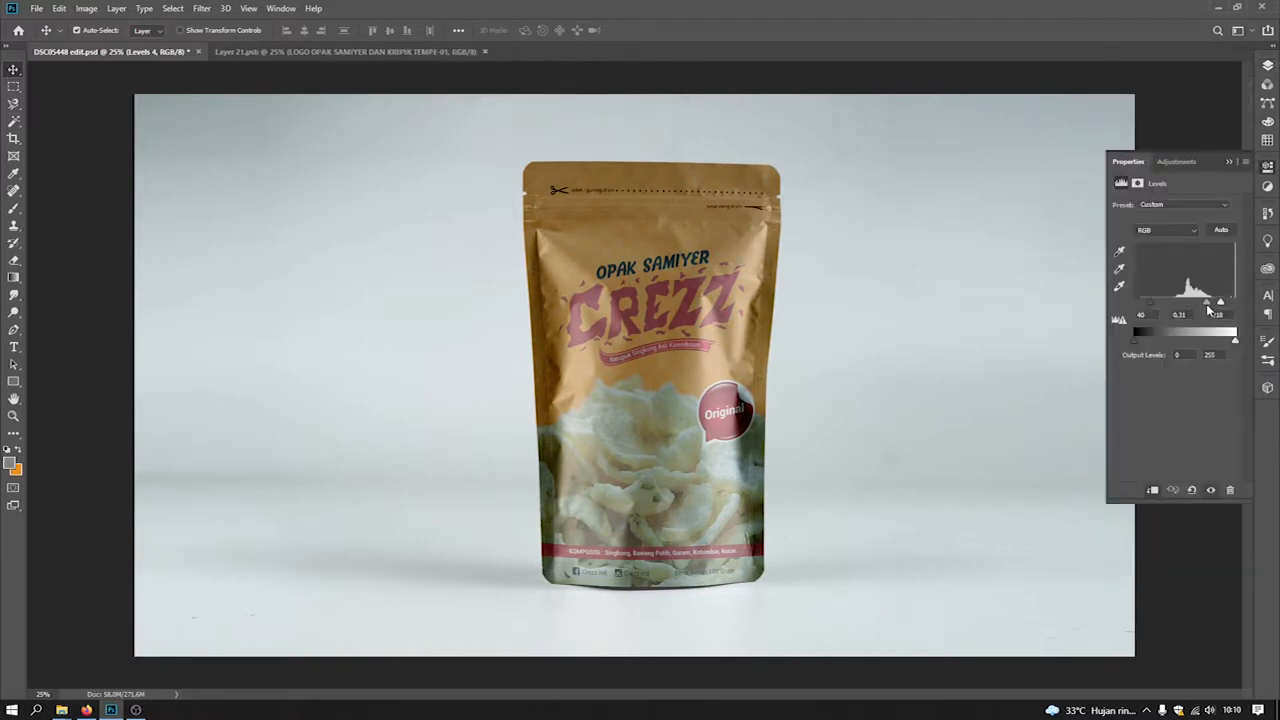
mouse_move(1207, 303)
mouse_down()
mouse_move(1193, 304)
mouse_move(1224, 304)
mouse_up()
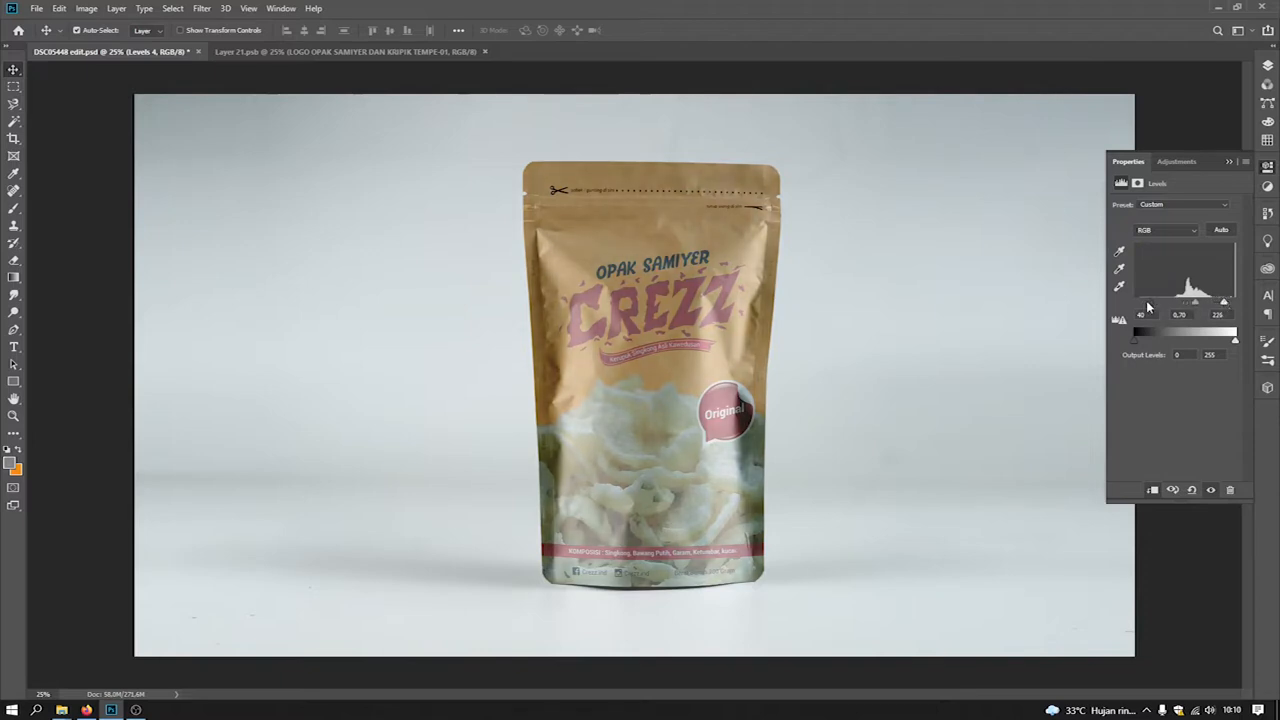
drag(1146, 307, 1232, 301)
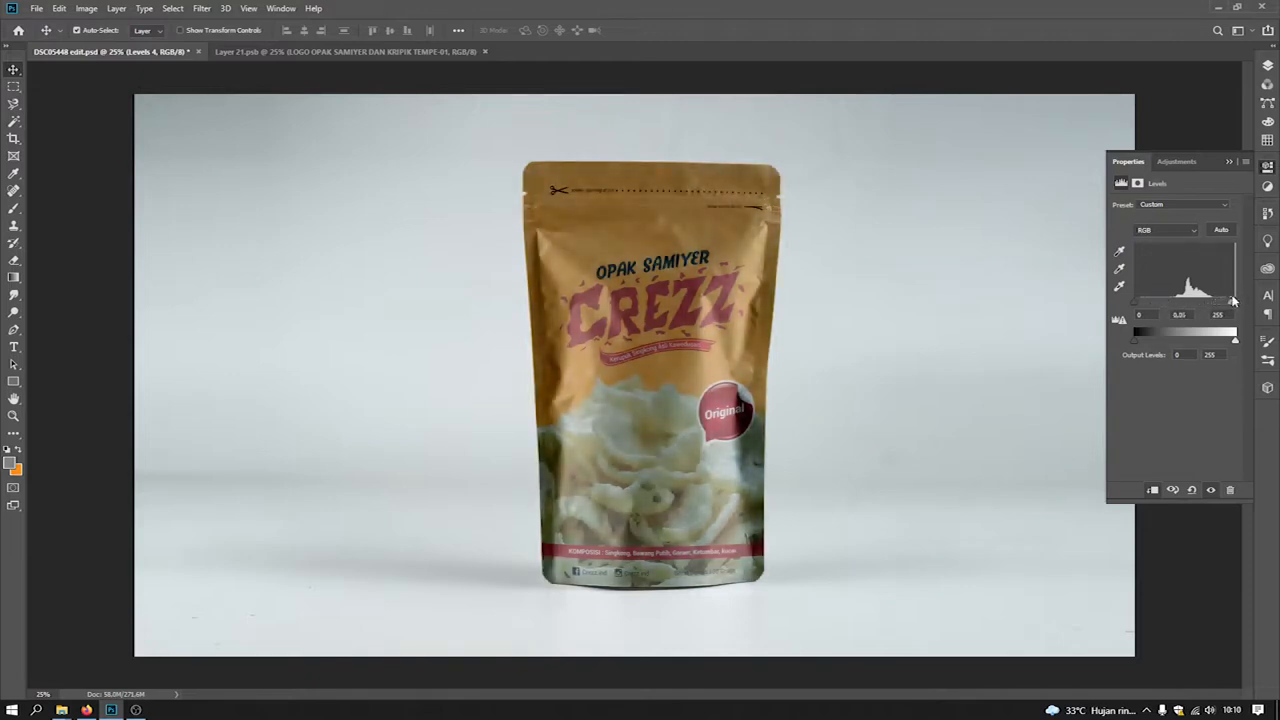
mouse_move(1248, 298)
mouse_down()
mouse_move(1213, 307)
mouse_move(1230, 304)
mouse_up()
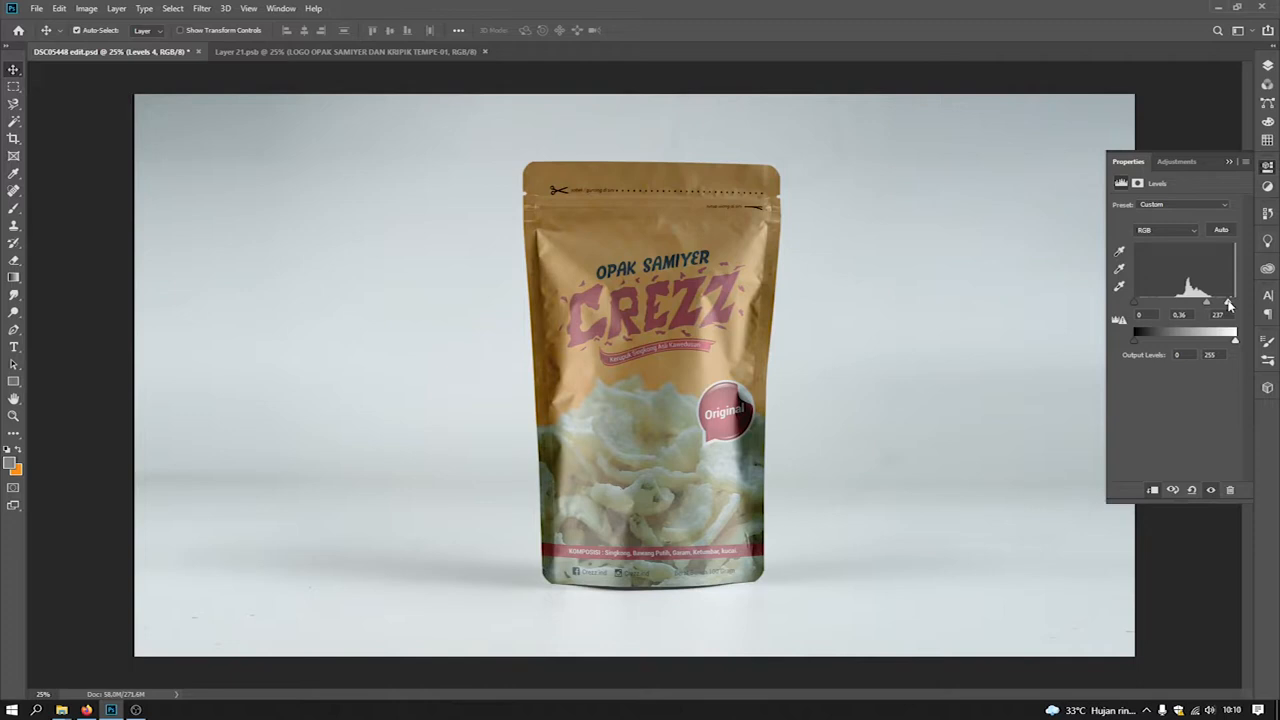
click(1266, 68)
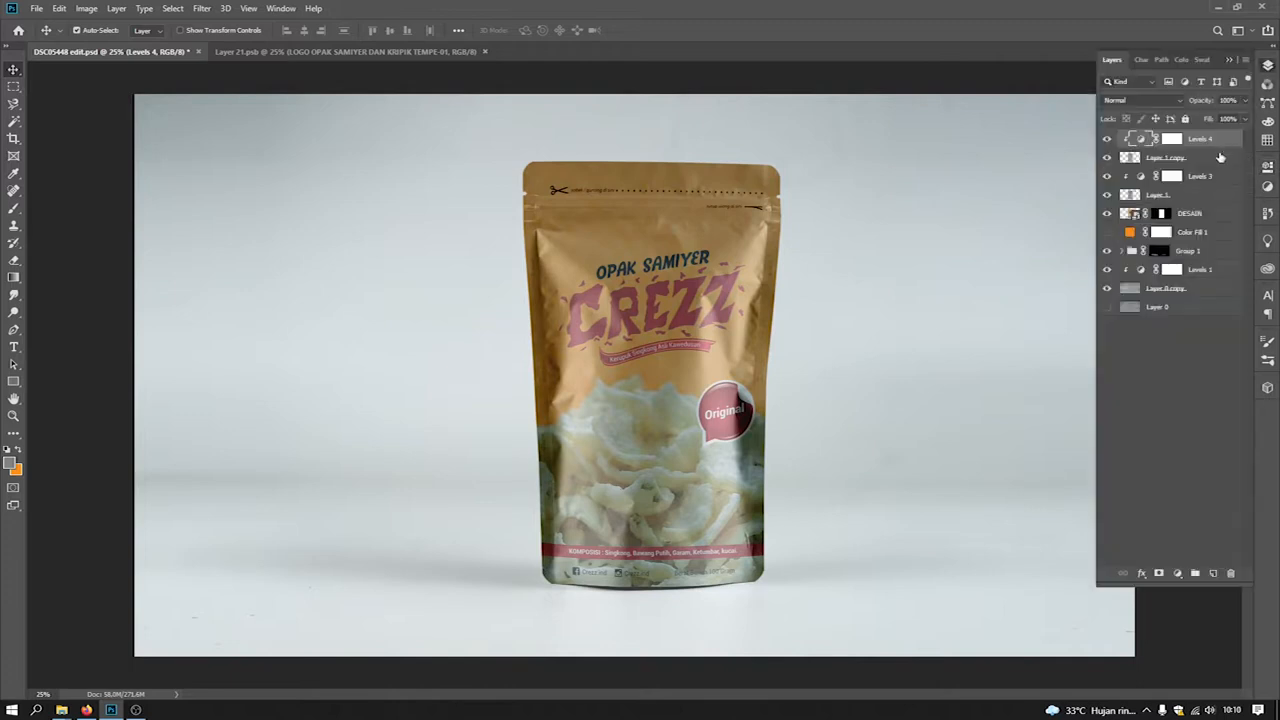
Set Layer 1 copy's opacity to 52% and check the blend mode of Layer 1
click(1220, 157)
click(1243, 101)
drag(1203, 124, 1214, 122)
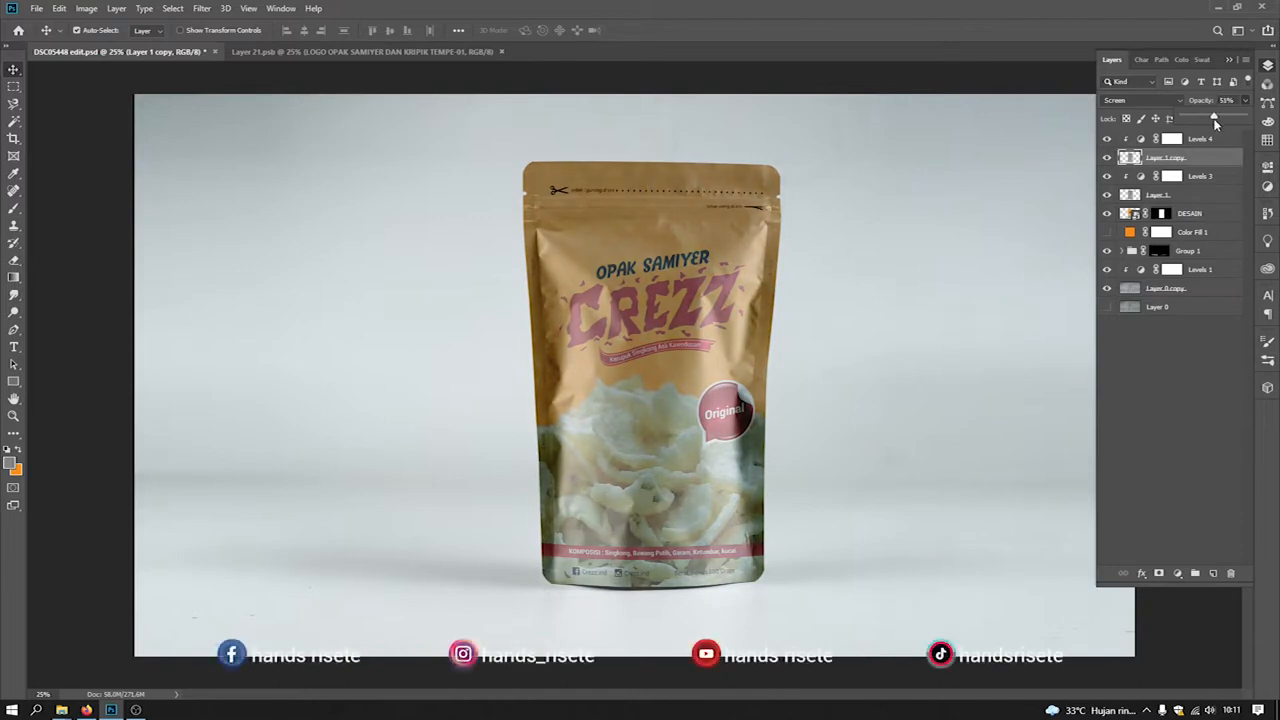
click(1179, 198)
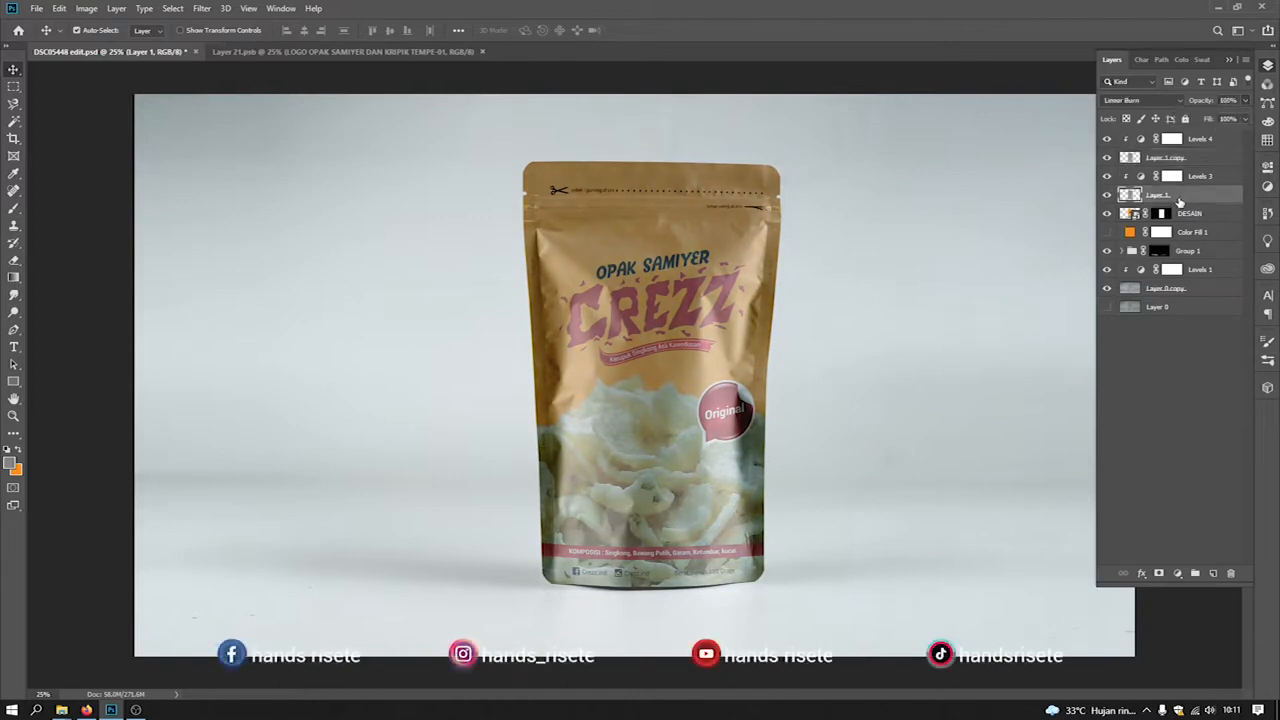
click(1164, 101)
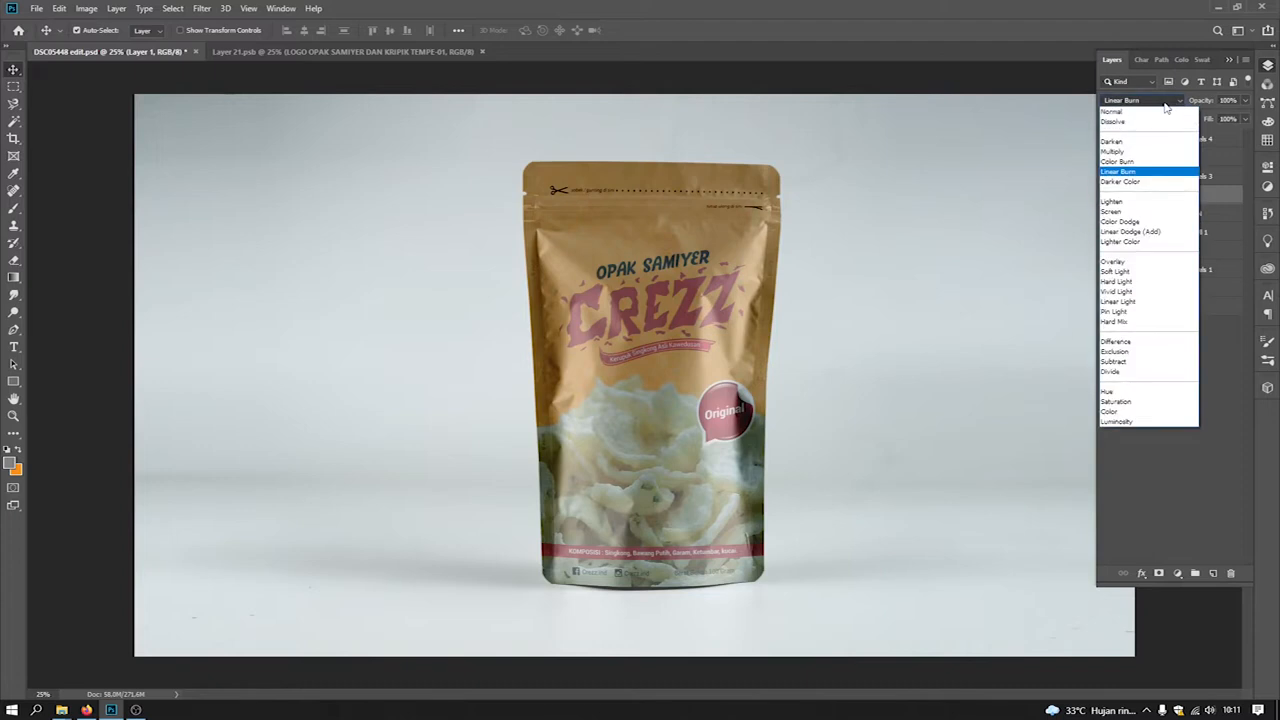
click(1165, 107)
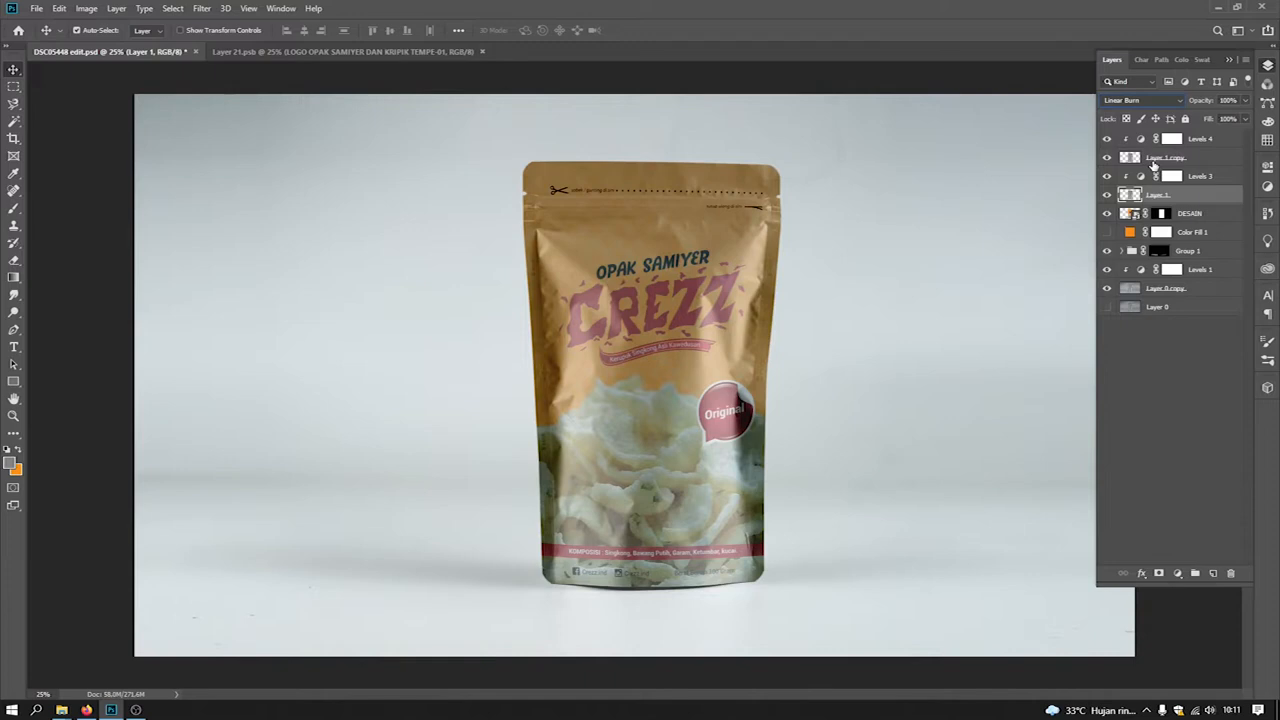
click(1153, 160)
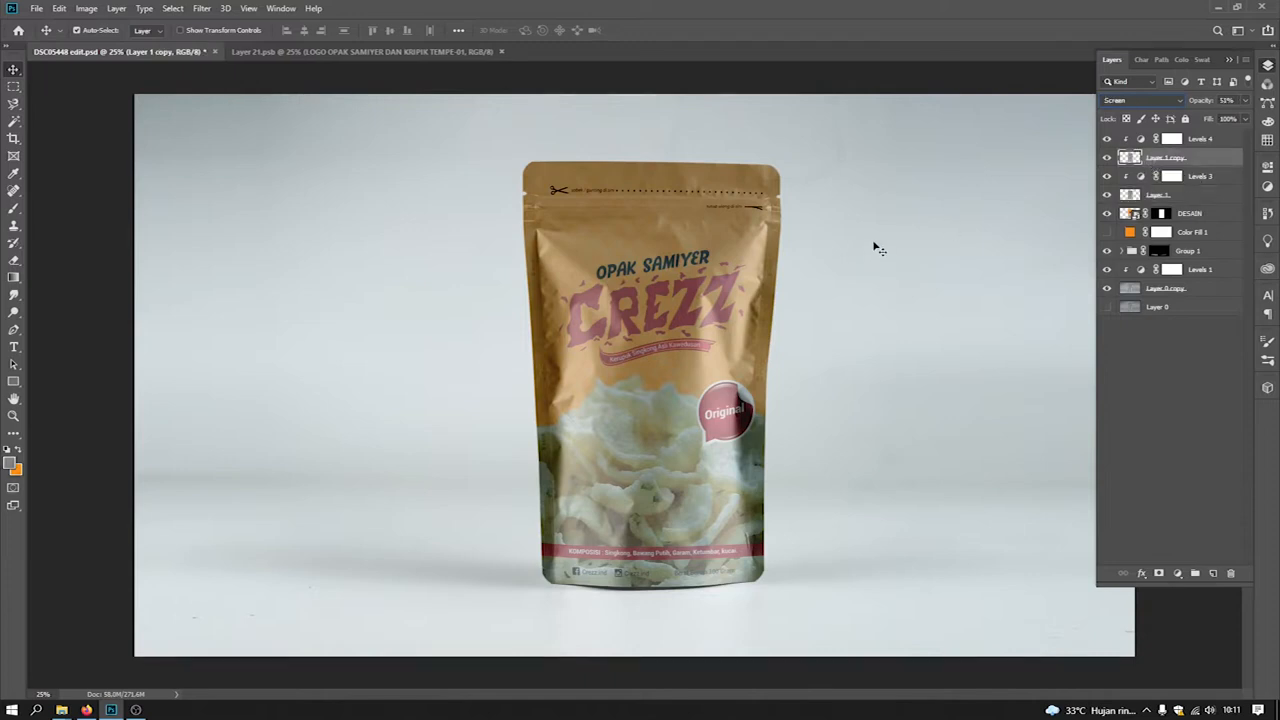
Compare the mockup with and without the orange Color Fill 1 background, leaving that layer visible
key(ctrl)
key(ctrl+minus)
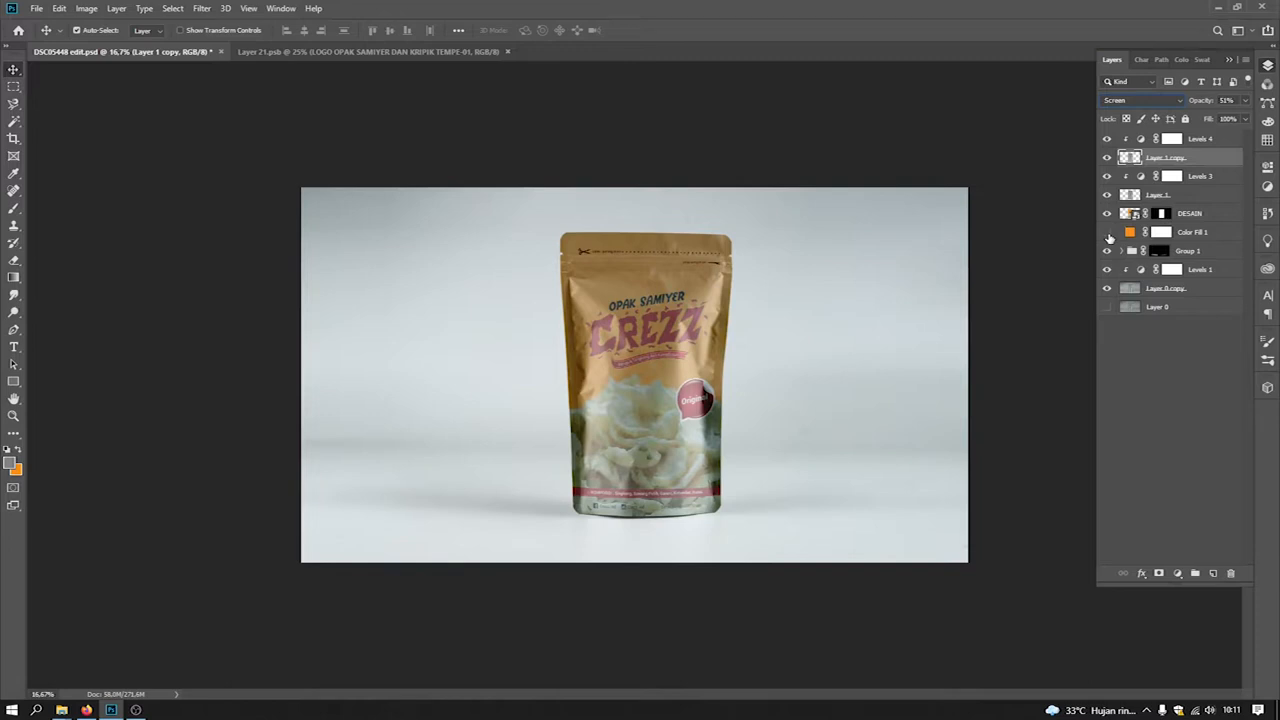
click(1107, 232)
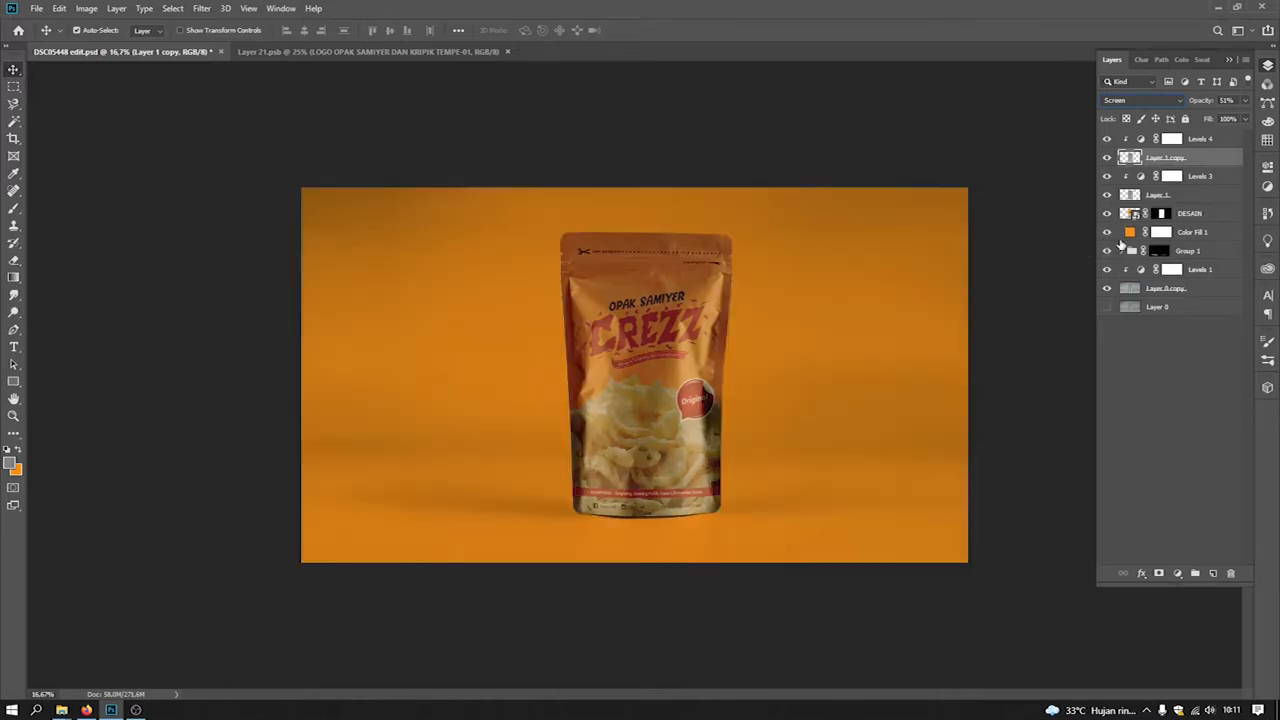
key(ctrl+plus)
click(1107, 232)
click(1107, 232)
key(ctrl+minus)
click(1107, 232)
click(1107, 232)
click(1107, 232)
click(1107, 232)
click(1107, 232)
click(1107, 232)
Change the Color Fill 1 background to the light orange ffc883
double_click(1129, 232)
click(920, 300)
mouse_move(920, 300)
mouse_down()
mouse_move(866, 287)
mouse_move(894, 306)
mouse_move(877, 320)
mouse_move(964, 296)
mouse_up()
click(714, 294)
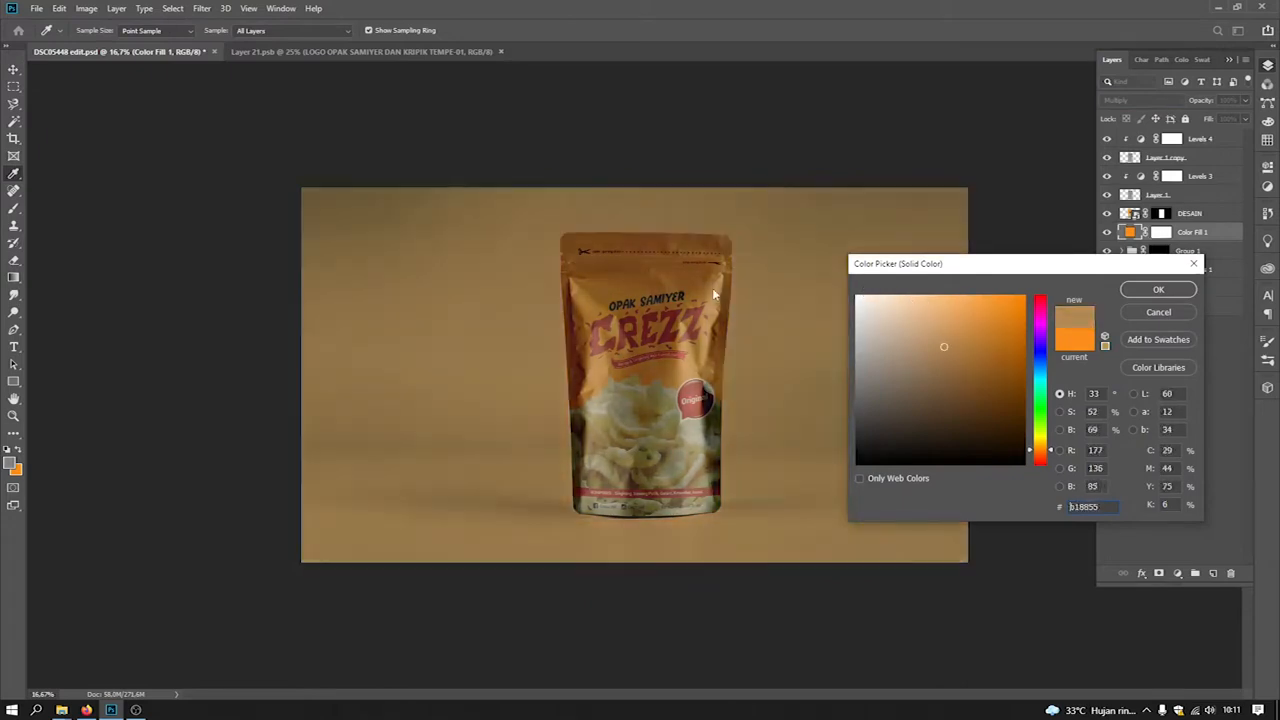
click(1057, 340)
drag(1008, 295, 926, 285)
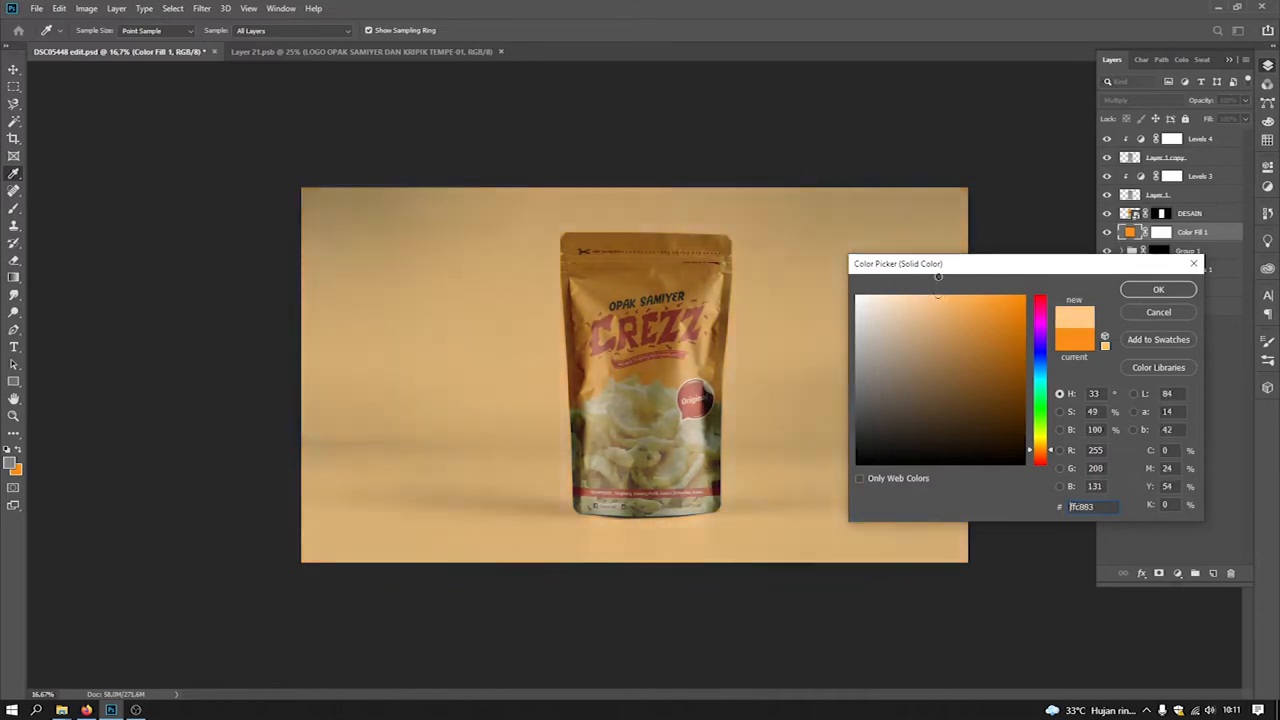
click(1155, 289)
key(ctrl+plus)
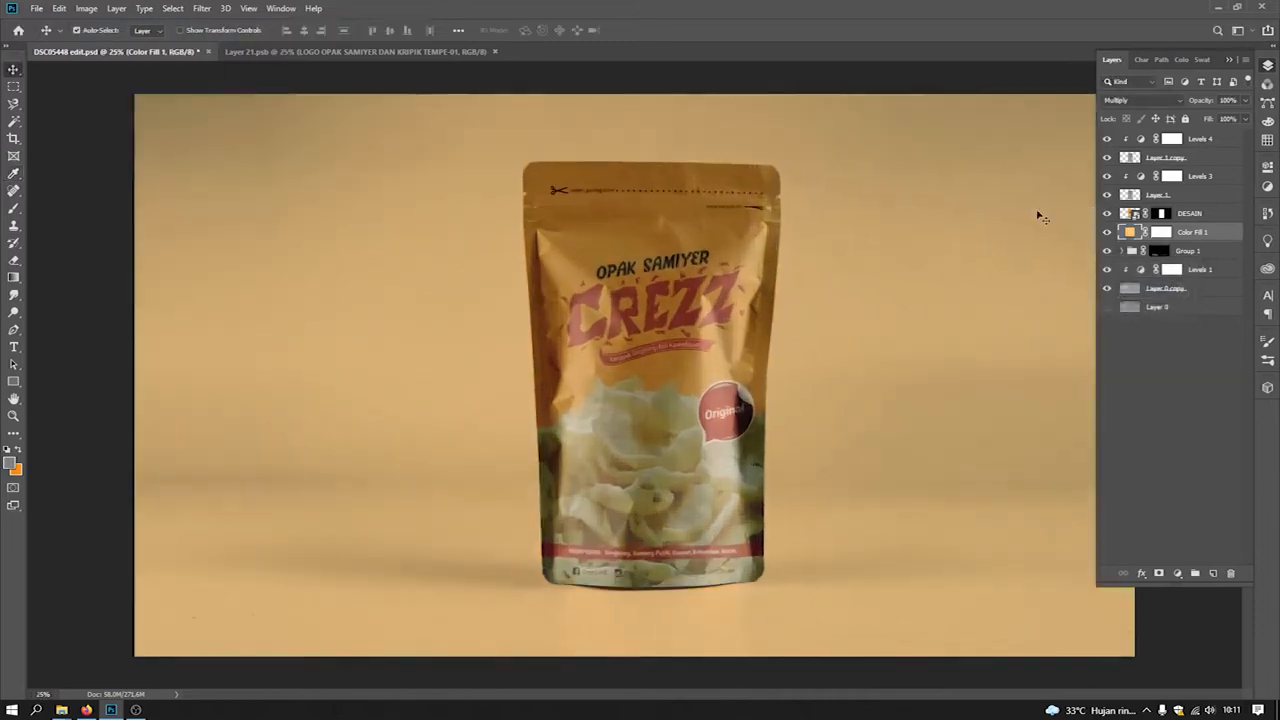
Set the Levels 3 adjustment's input levels to 52, 1.56 and 144
click(1130, 197)
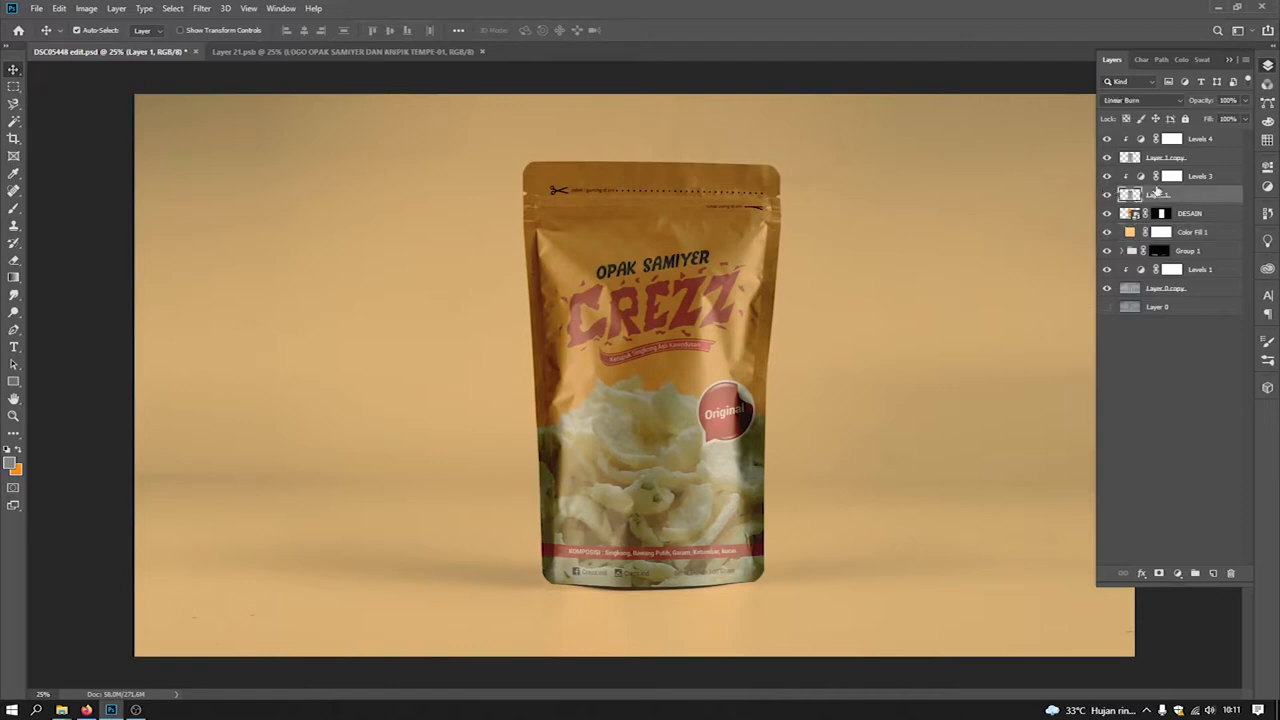
double_click(1140, 177)
drag(1160, 305, 1192, 305)
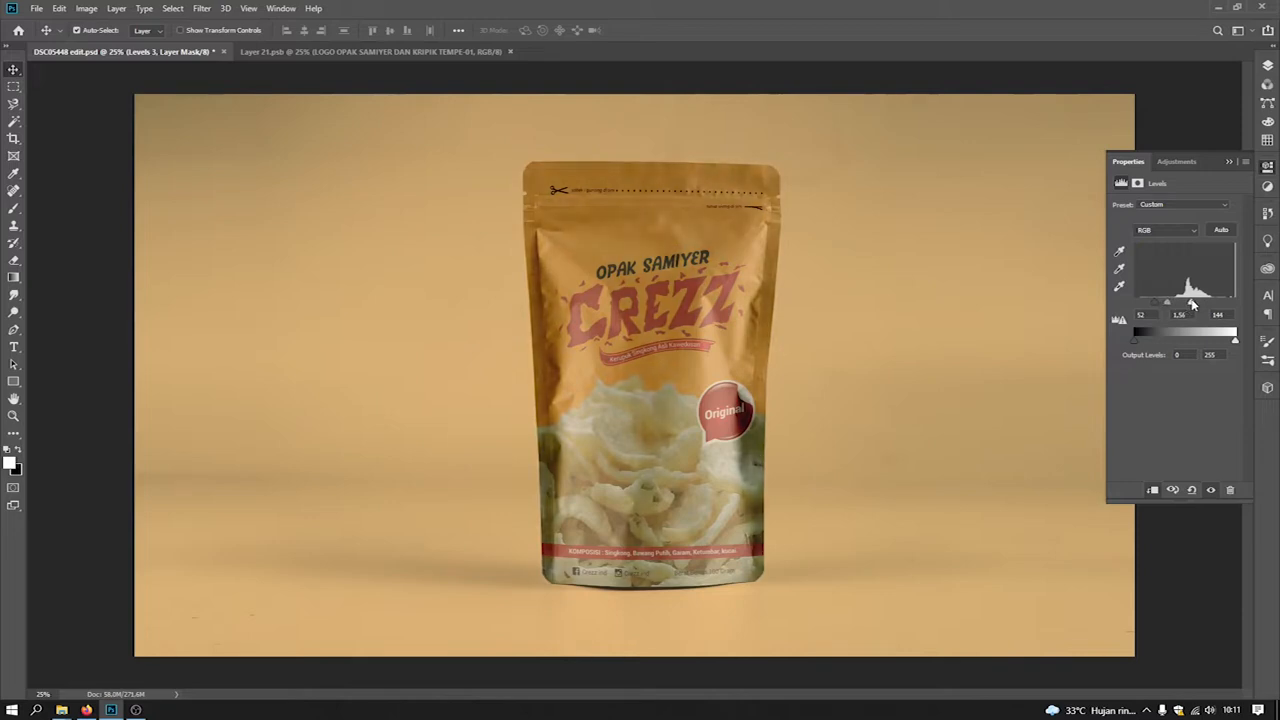
mouse_move(1236, 341)
mouse_down()
mouse_move(1223, 341)
mouse_move(1244, 337)
mouse_up()
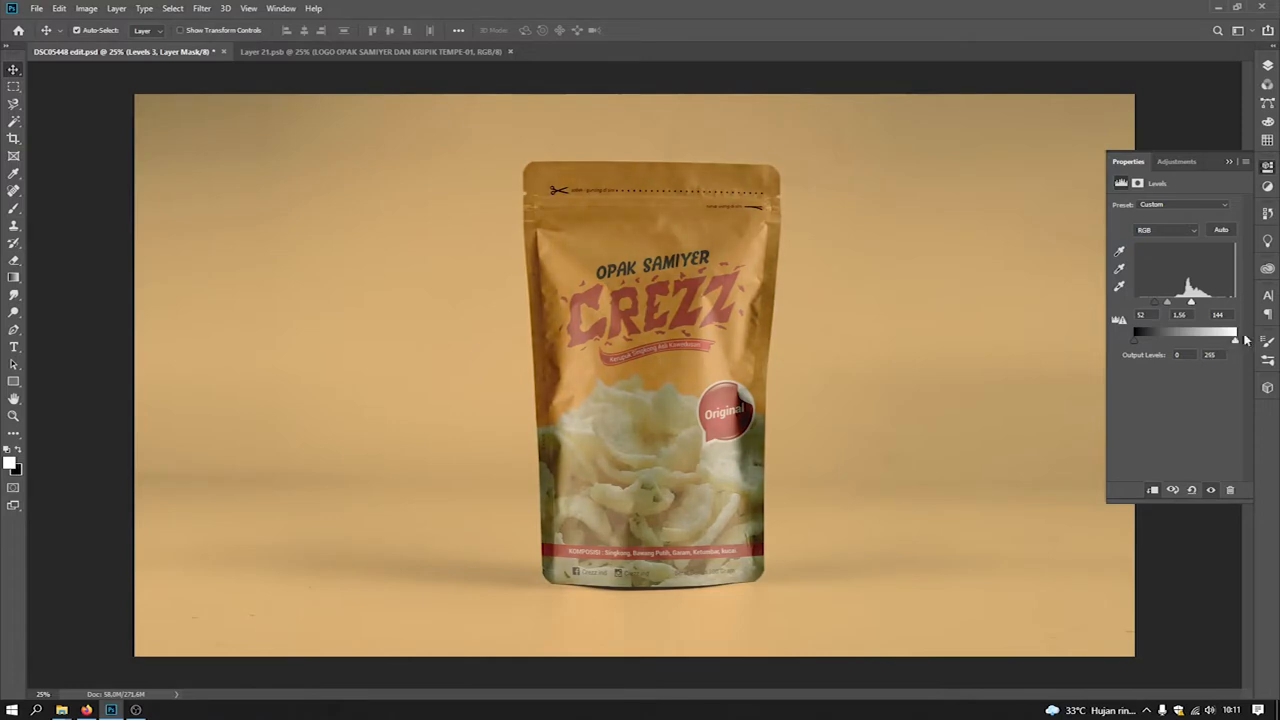
click(1268, 66)
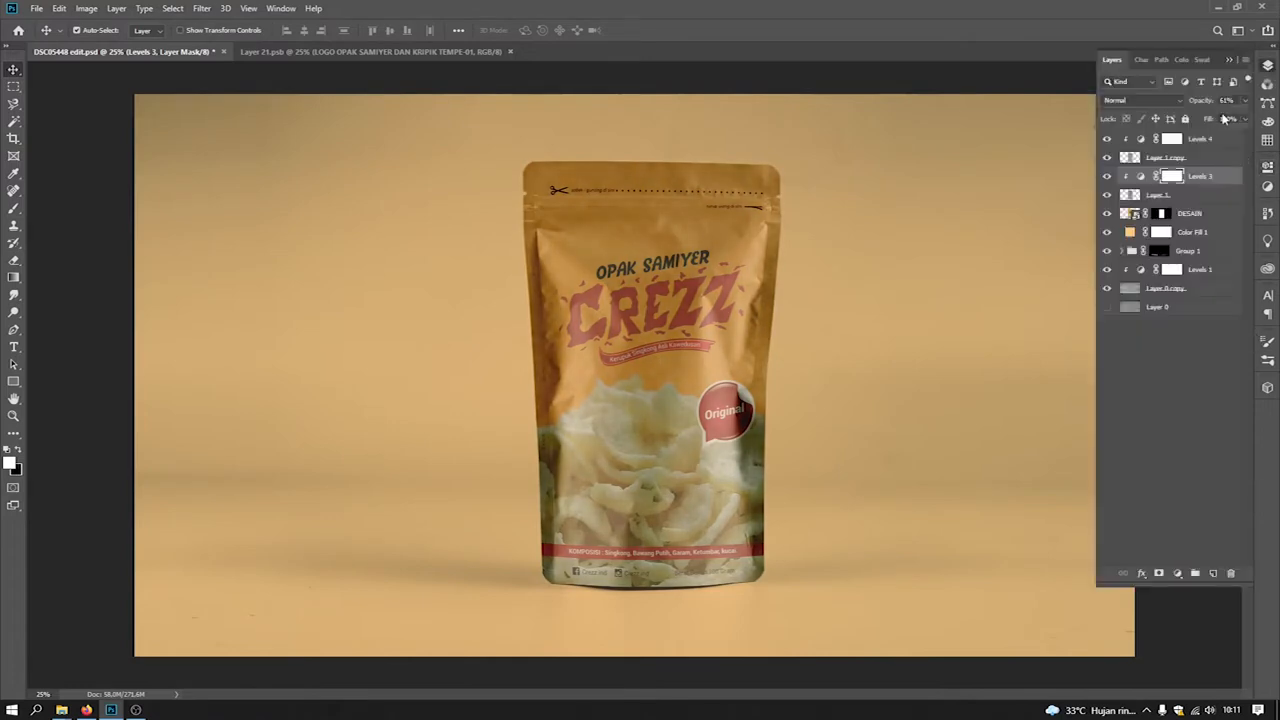
Compare the pouch with and without Layer 1 copy
click(1133, 158)
click(1106, 158)
click(1106, 158)
click(1106, 158)
click(1106, 158)
Set the Levels 4 adjustment's input levels to 45, 0.14 and 195
double_click(1141, 138)
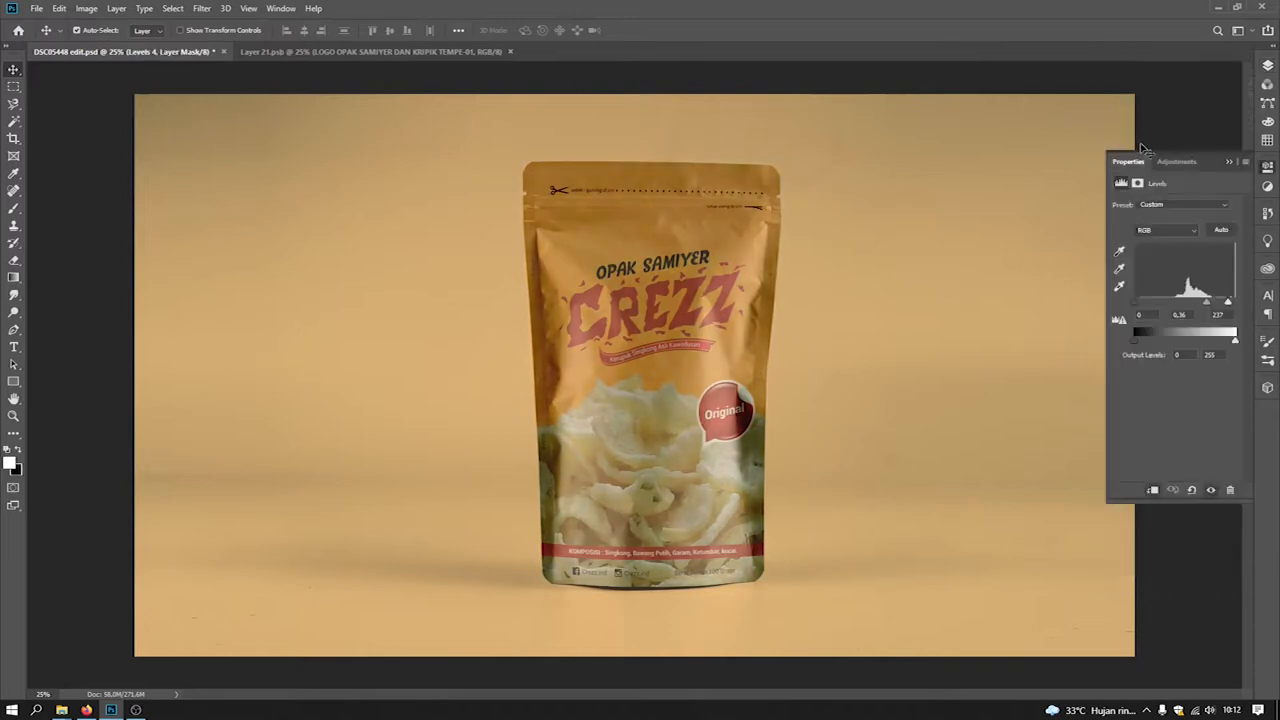
drag(1206, 302, 1164, 299)
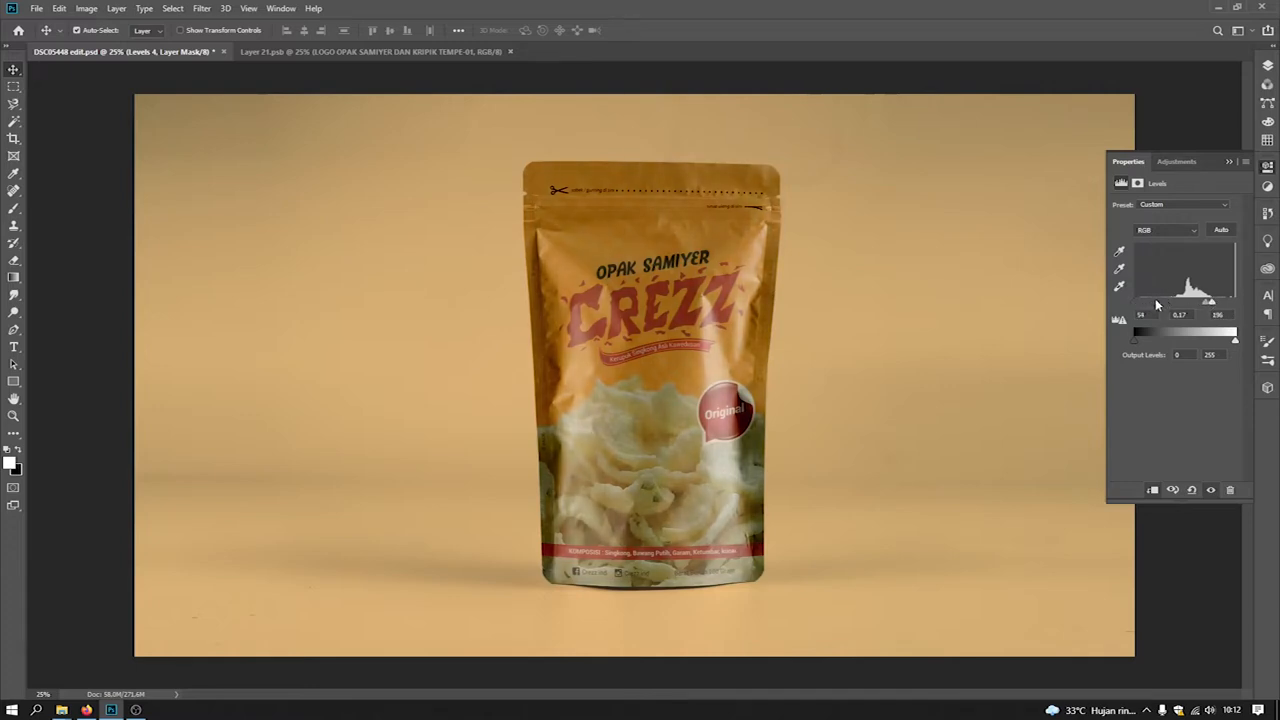
drag(1196, 301, 1212, 305)
click(1267, 66)
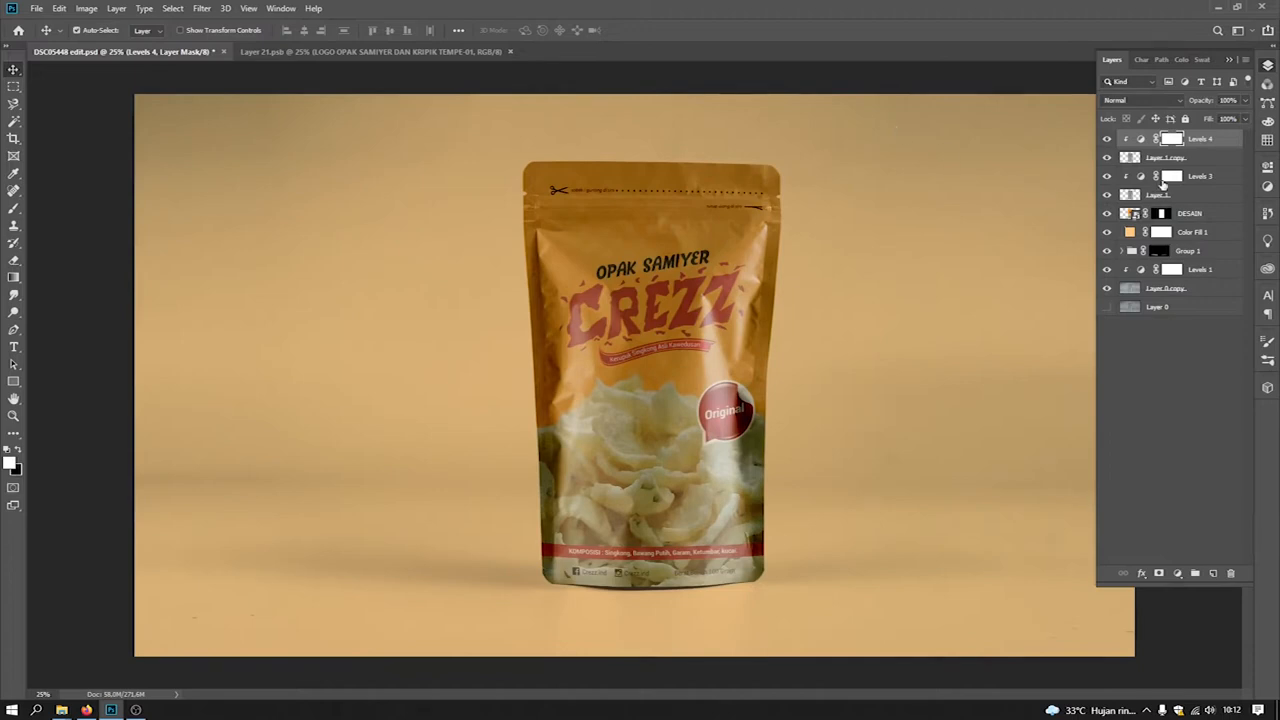
key(ctrl+minus)
key(ctrl+plus)
Change the Color Fill 1 background colour to white
double_click(1130, 234)
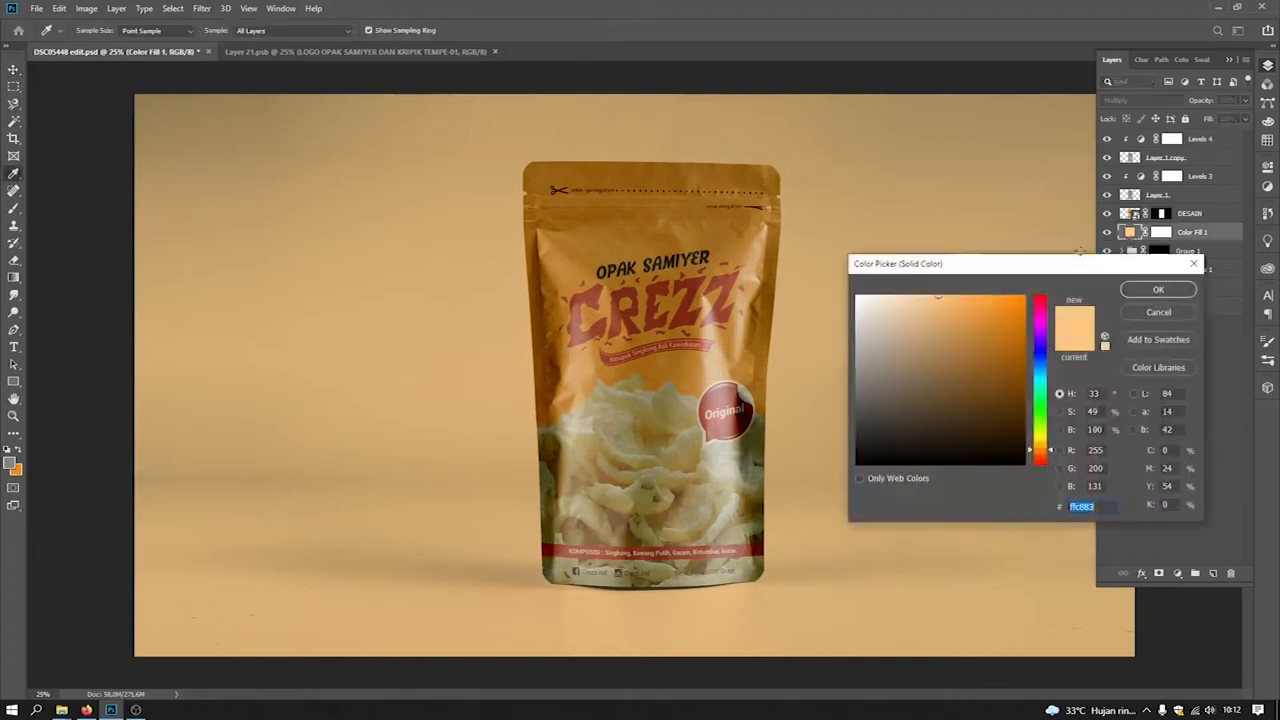
mouse_move(945, 353)
mouse_down()
mouse_move(830, 308)
mouse_move(826, 285)
mouse_move(822, 312)
mouse_move(813, 286)
mouse_up()
click(1157, 289)
key(ctrl+minus)
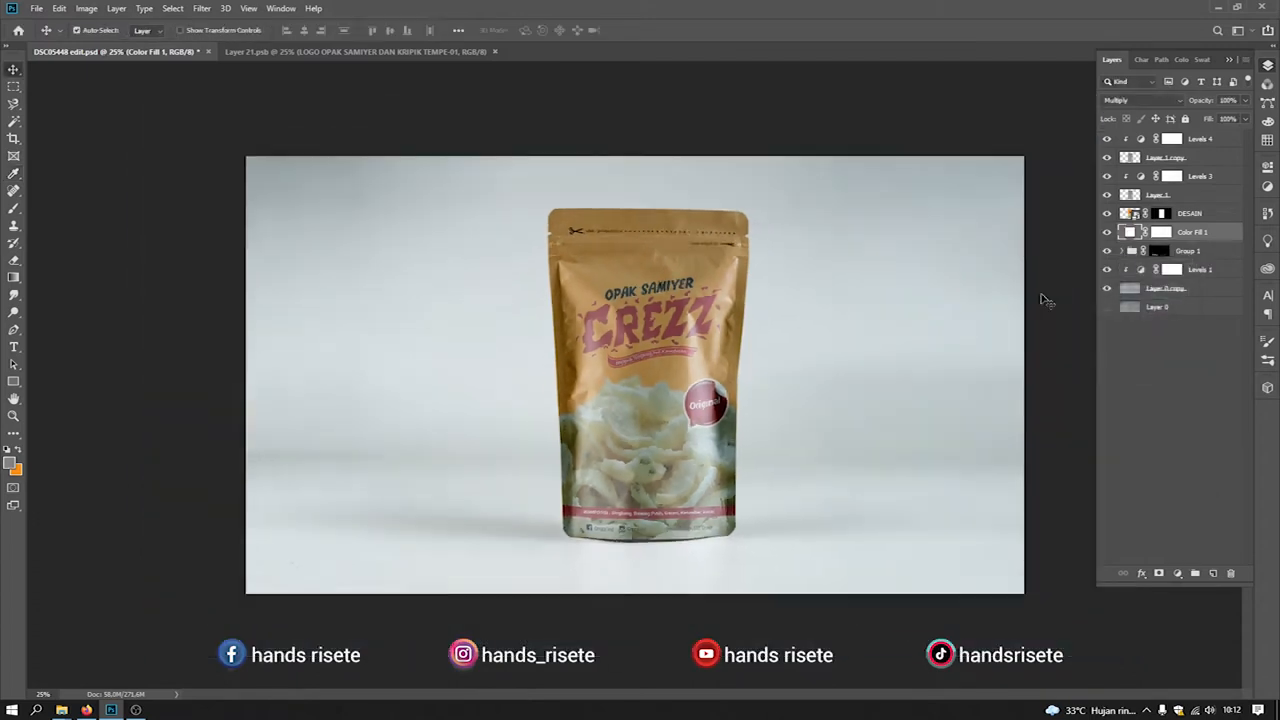
key(ctrl+plus)
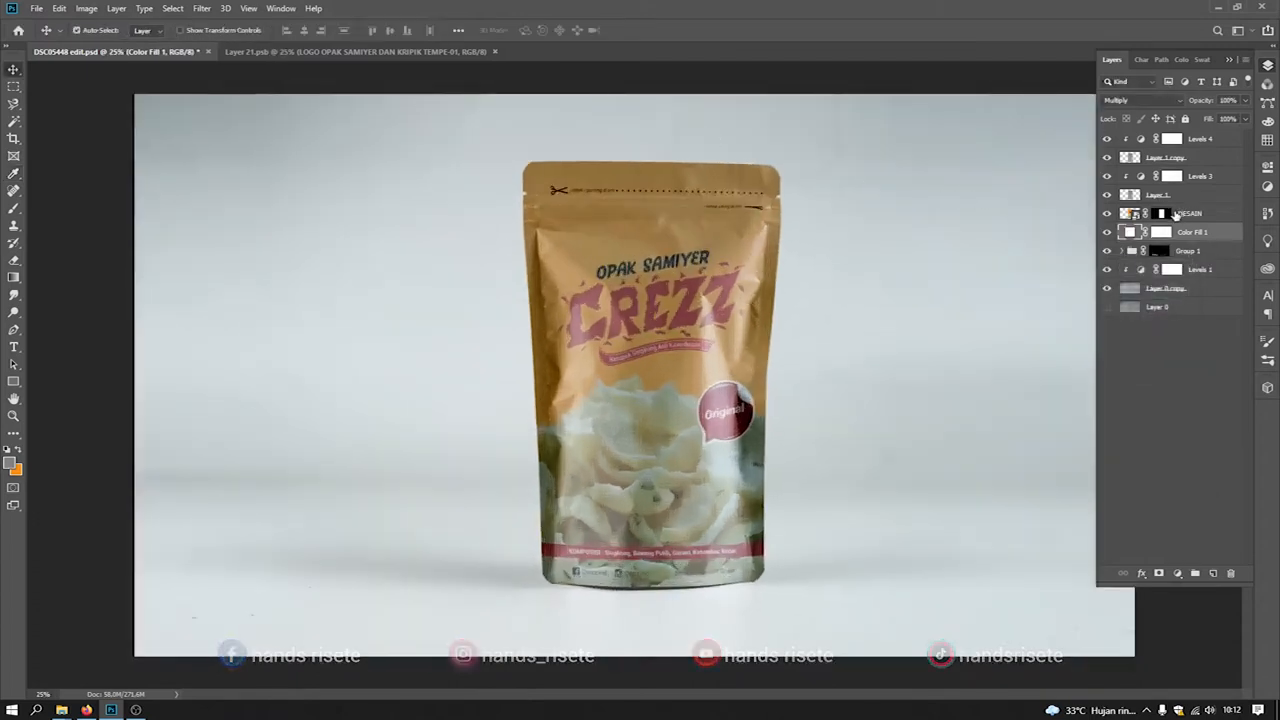
Compare the pouch with and without the DESAIN Smart Object and raise that layer's opacity to 100%
click(1214, 214)
click(1106, 213)
click(1106, 213)
click(1245, 100)
drag(1215, 119, 1272, 125)
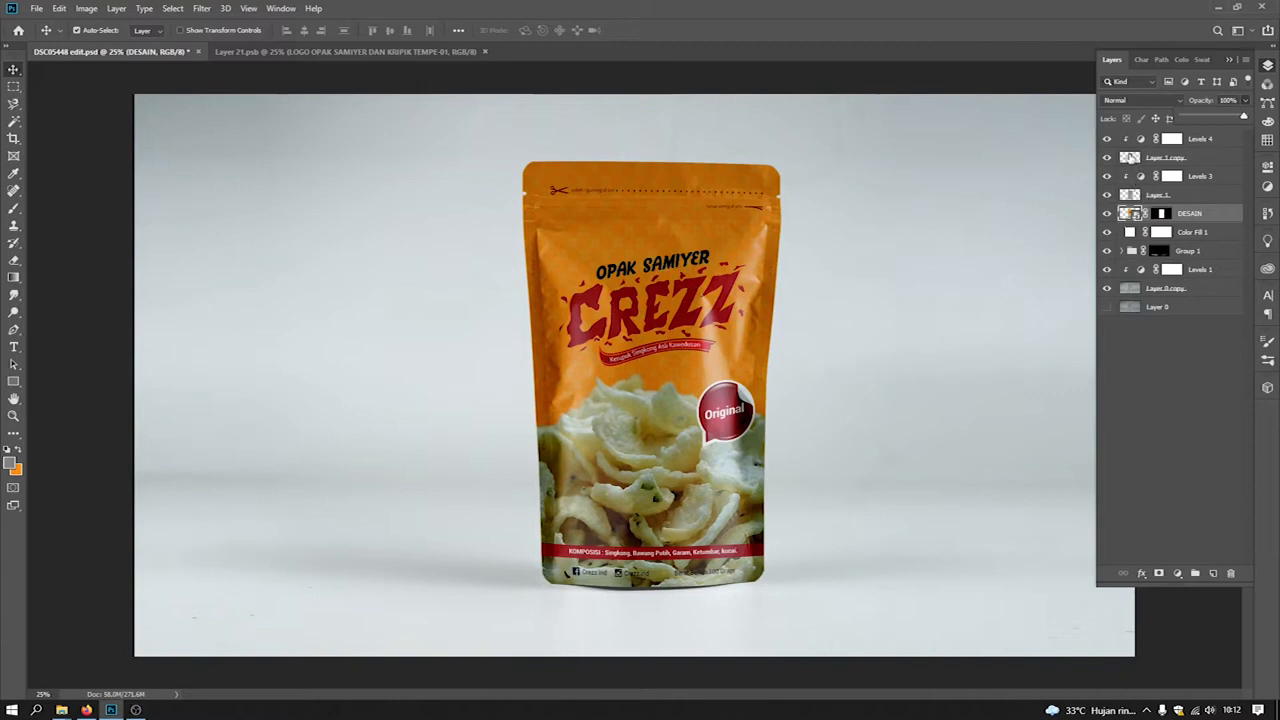
Set the Levels 4 adjustment's input levels to 94, 0.57 and 185
click(1131, 158)
double_click(1140, 139)
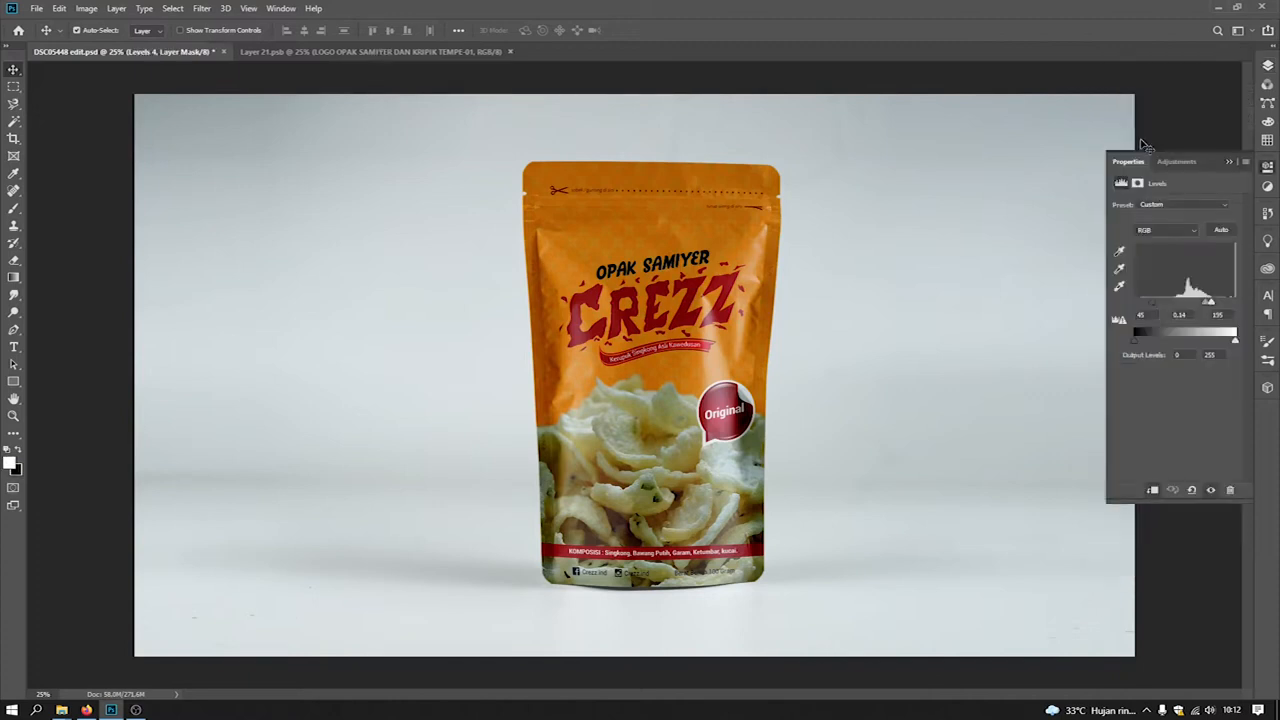
drag(1205, 307, 1199, 307)
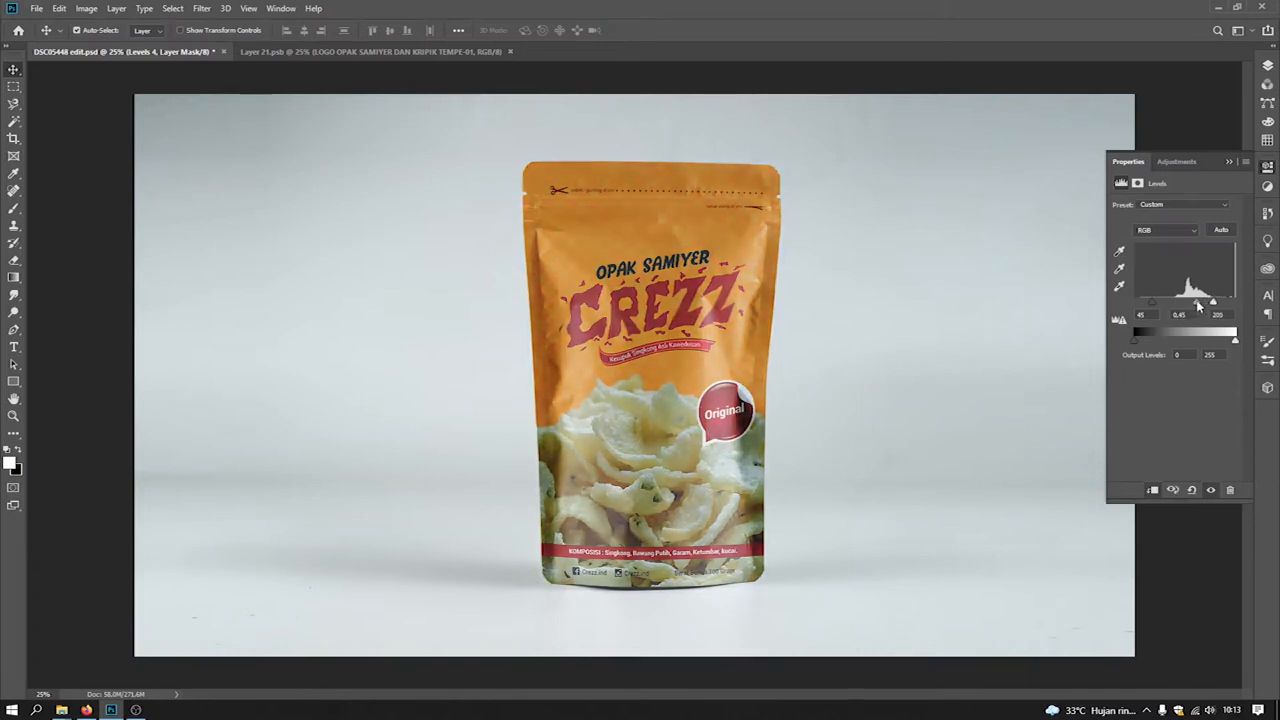
drag(1158, 307, 1207, 303)
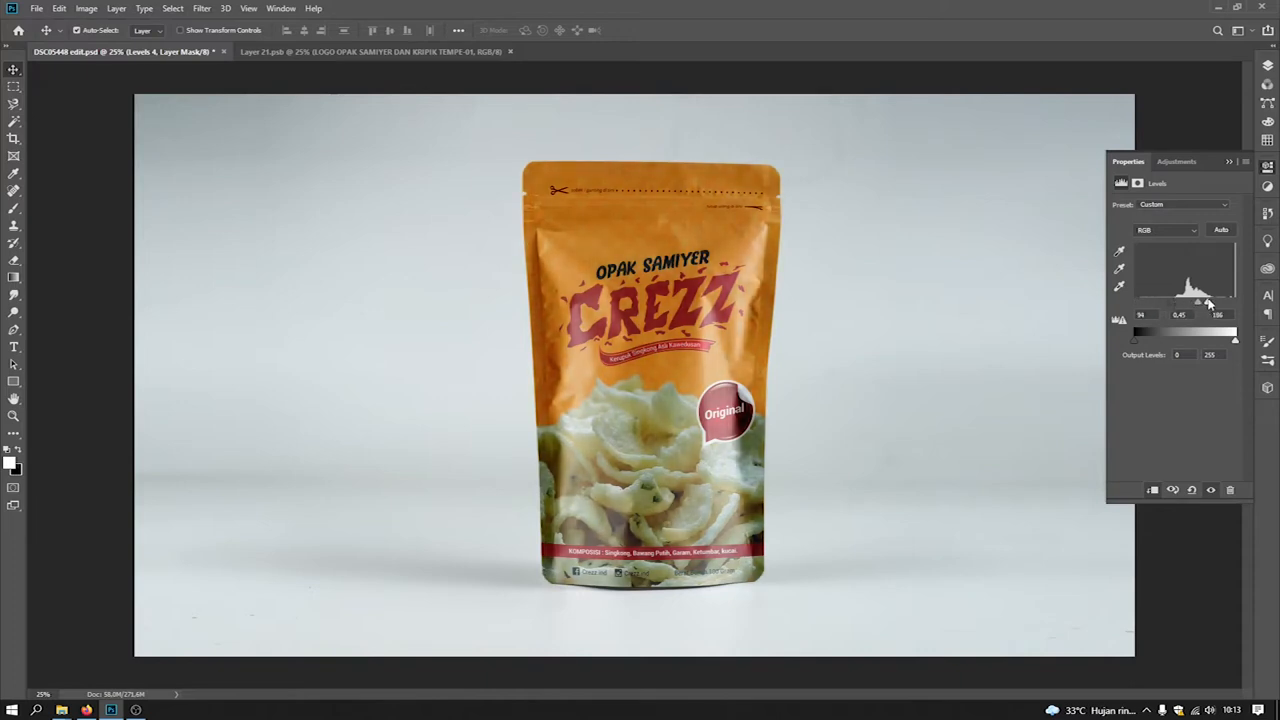
drag(1193, 306, 1197, 308)
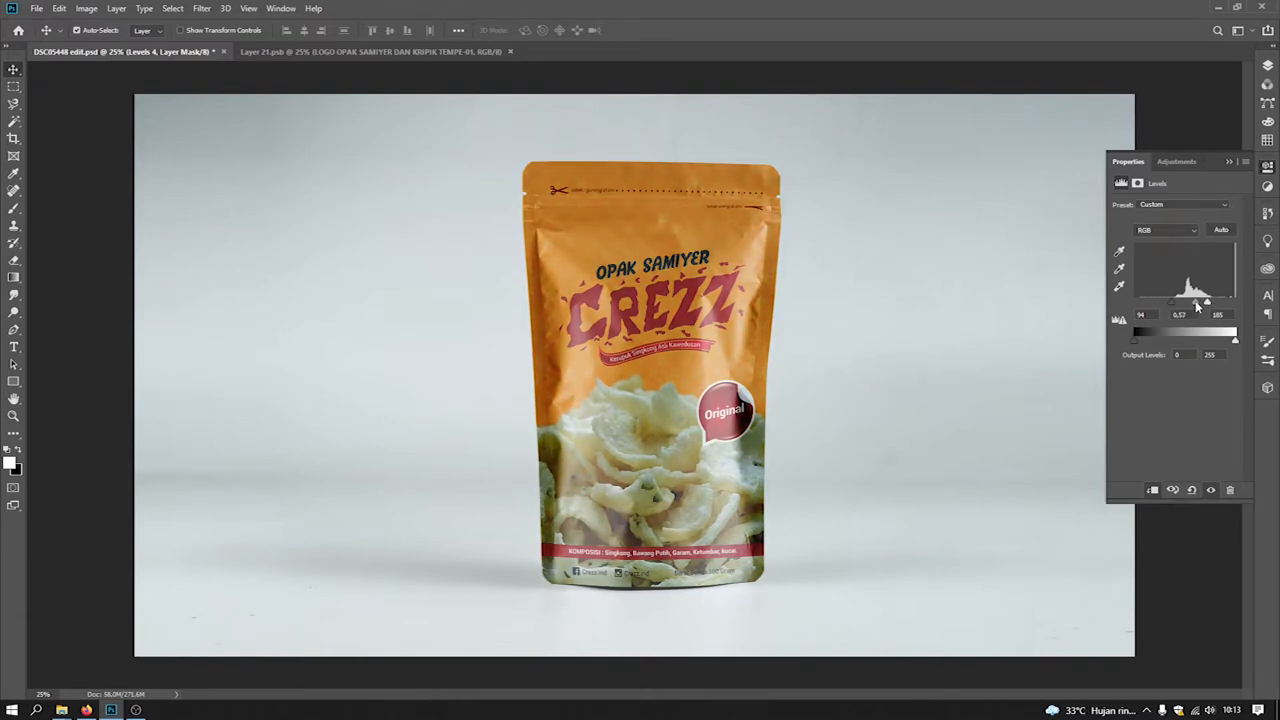
Set the opacity of Layer 1 copy to 62%
click(1266, 72)
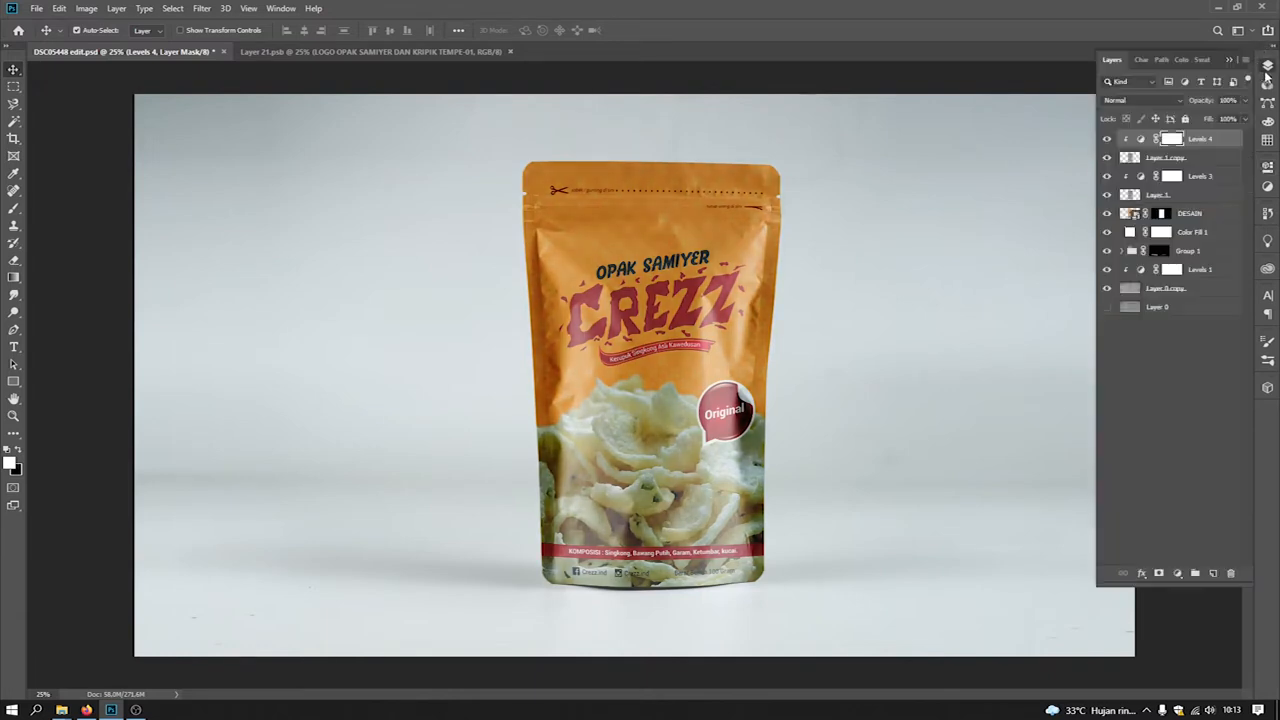
click(1206, 157)
drag(1217, 119, 1219, 119)
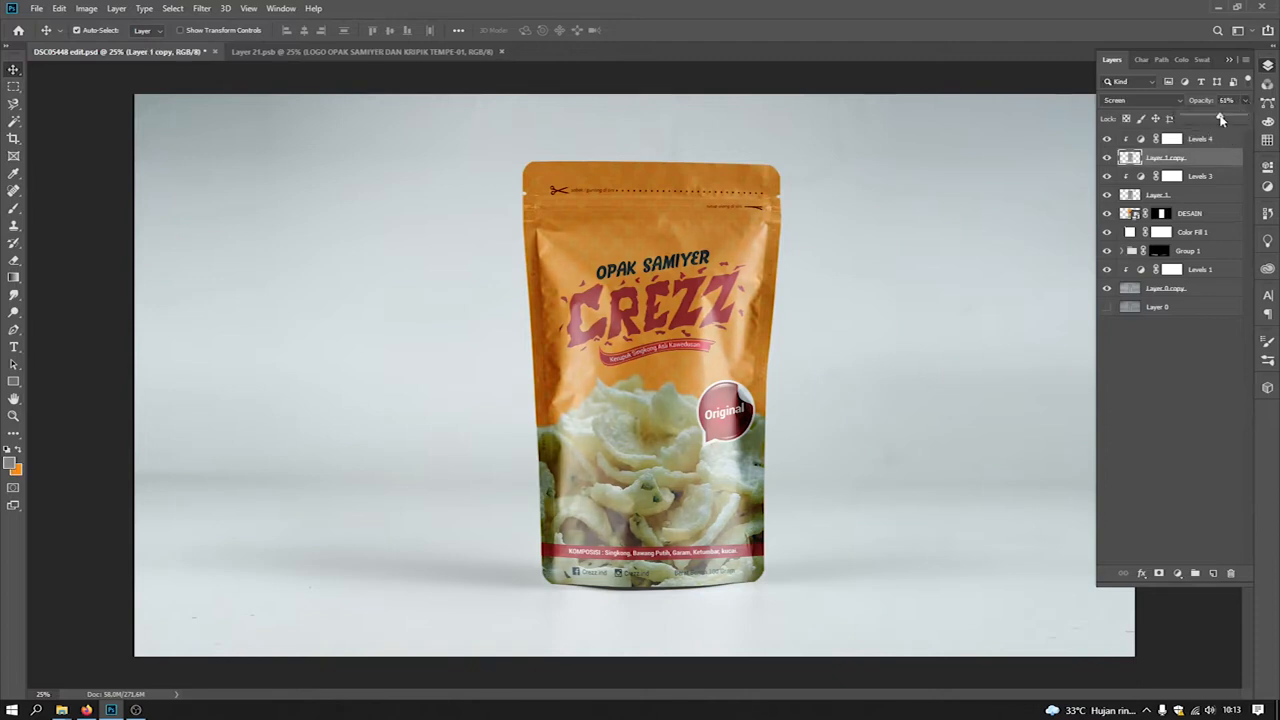
drag(1224, 119, 1220, 120)
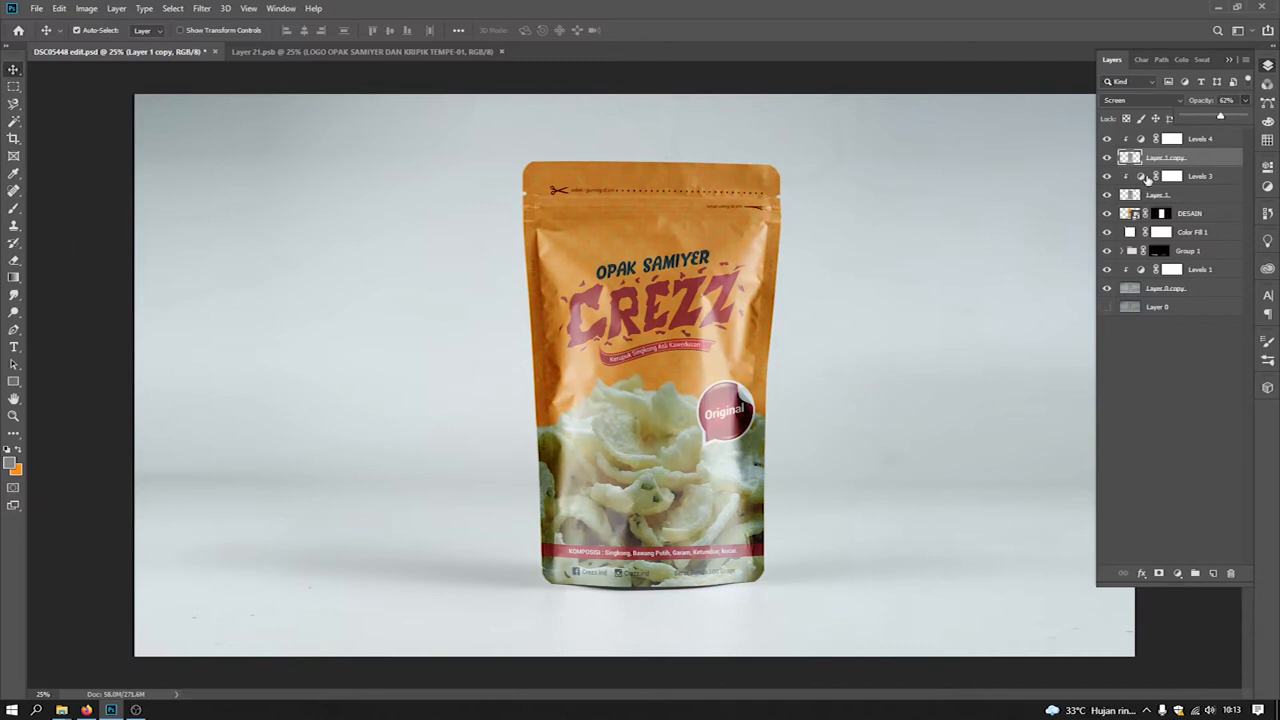
Fine-tune the Levels 3 adjustment's black input level and compare the pouch with and without that adjustment
double_click(1142, 177)
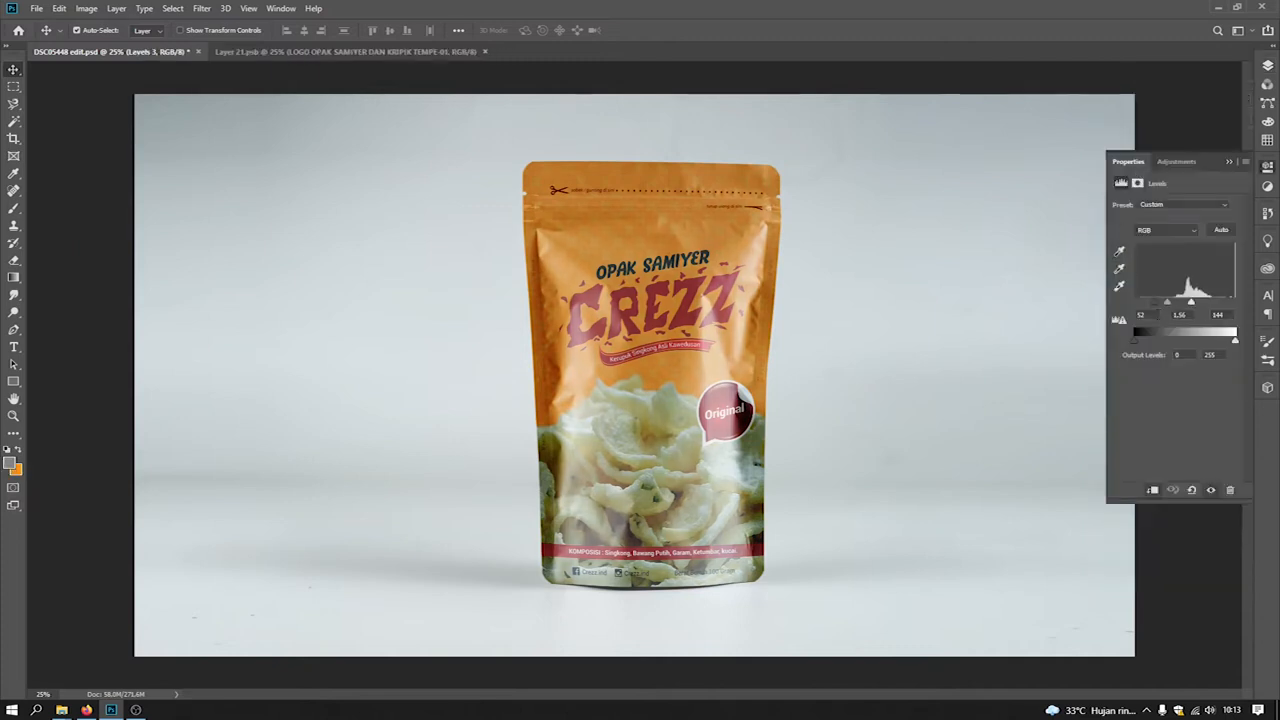
drag(1156, 301, 1162, 302)
drag(1151, 303, 1149, 300)
click(1266, 67)
click(1107, 176)
click(1107, 176)
key(ctrl+minus)
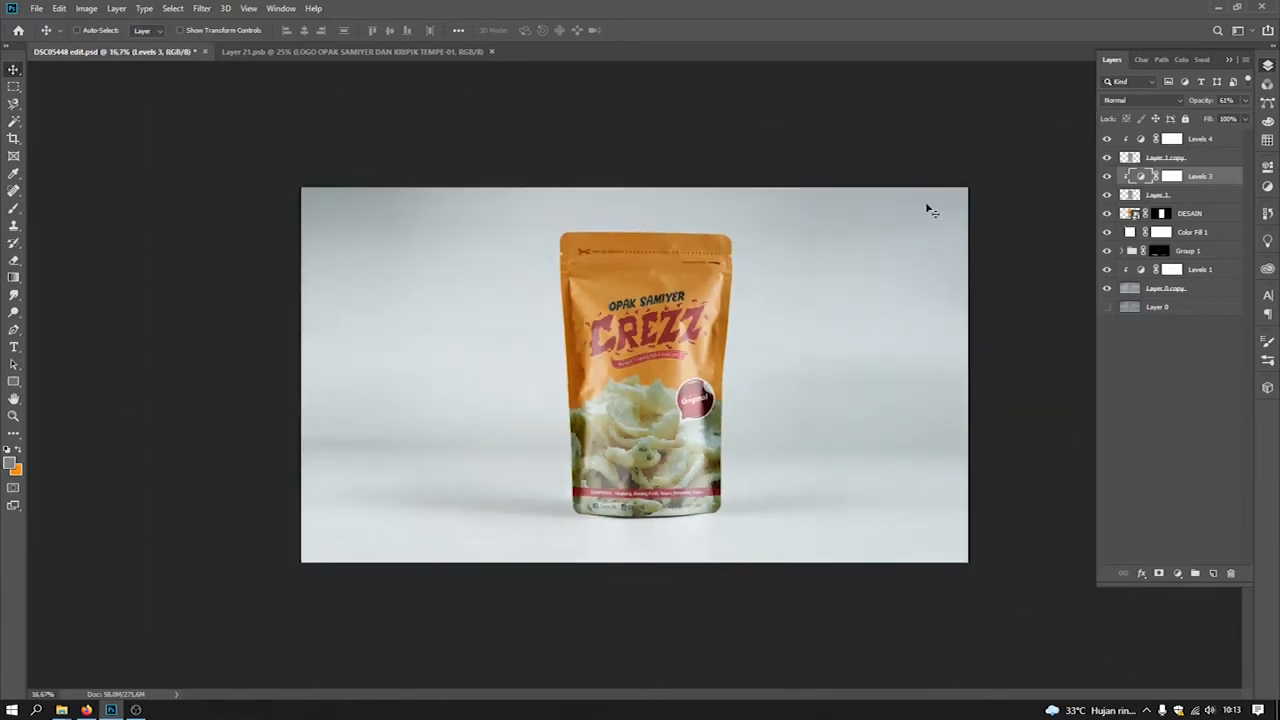
key(ctrl+plus)
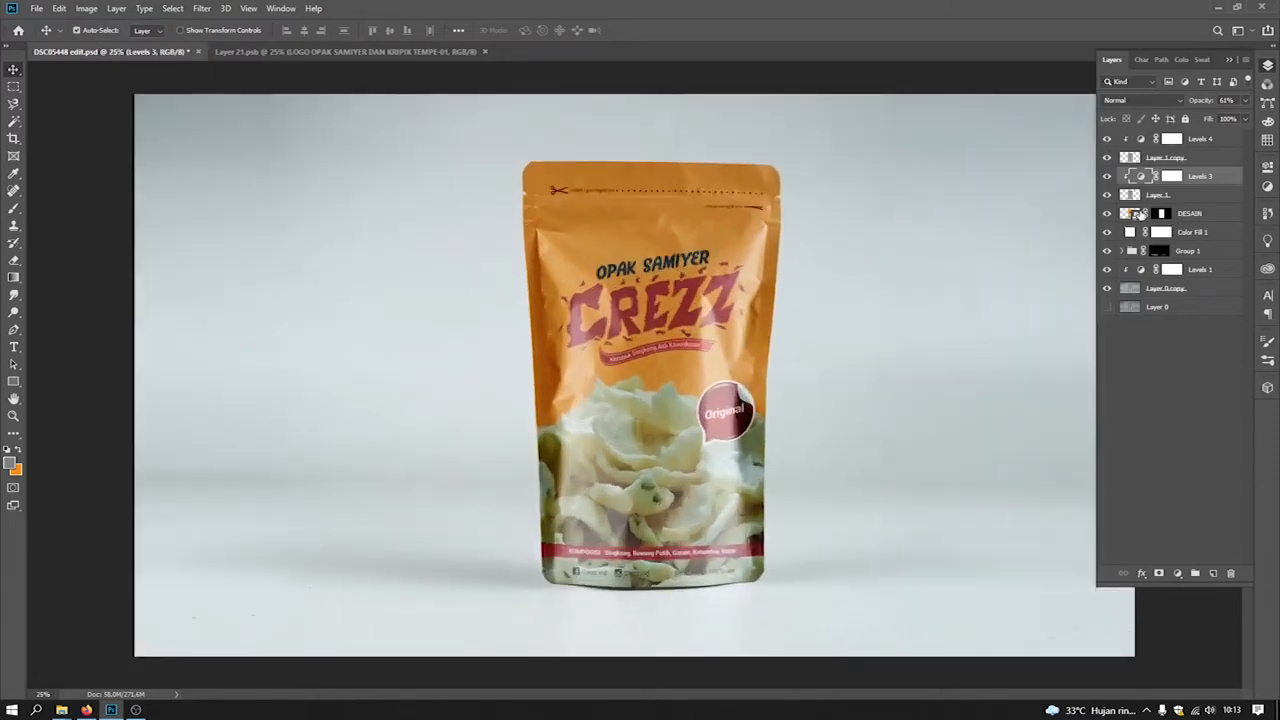
Select the DESAIN Smart Object layer and save the mockup document
click(1140, 214)
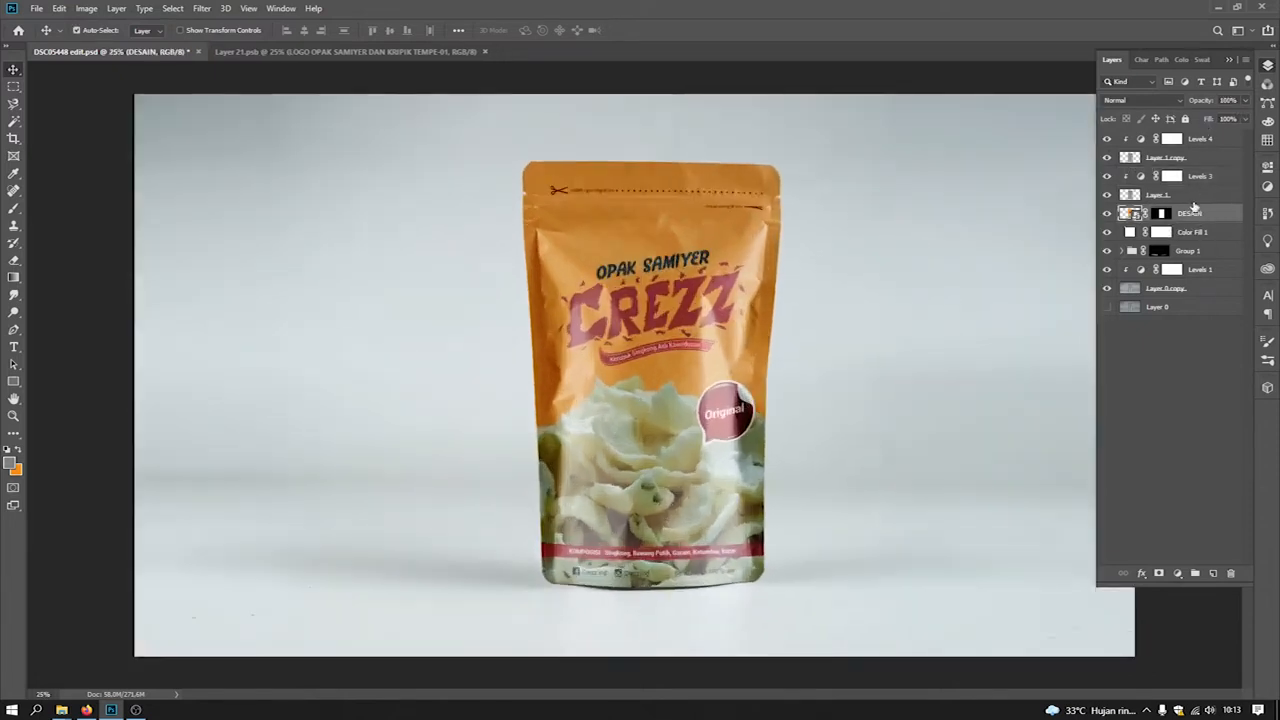
key(ctrl+minus)
key(ctrl+s)
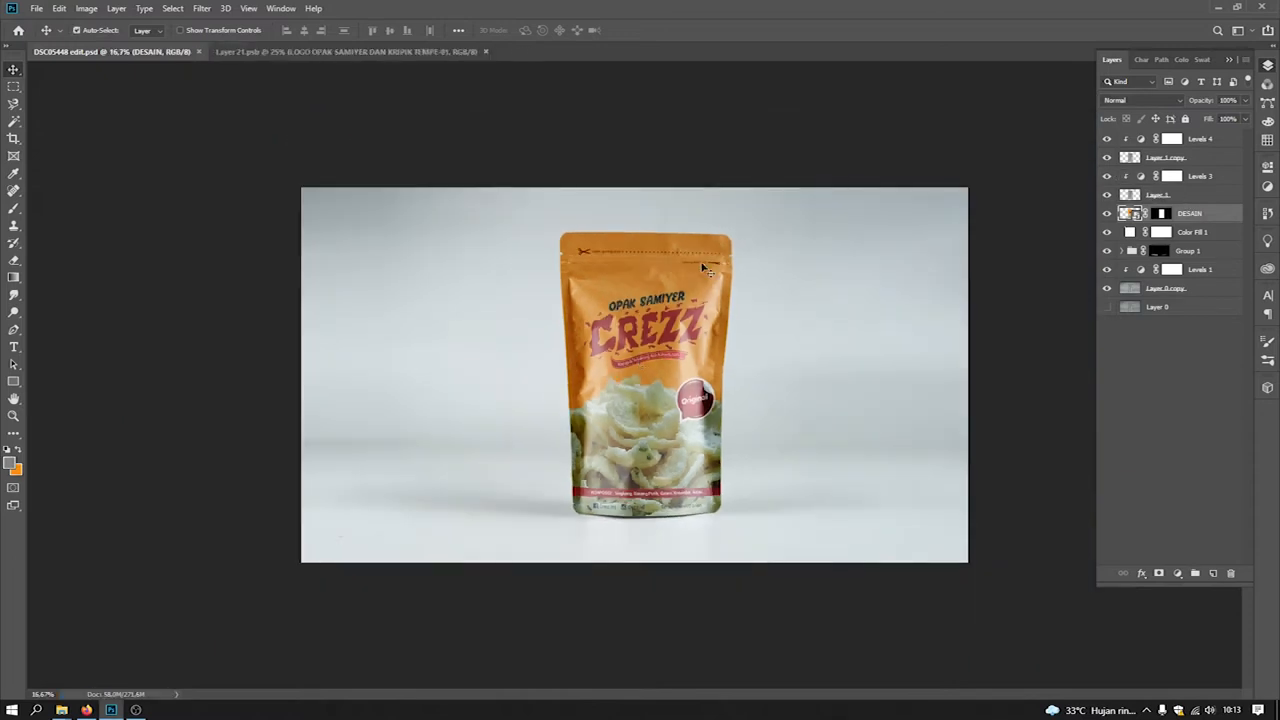
key(ctrl+plus)
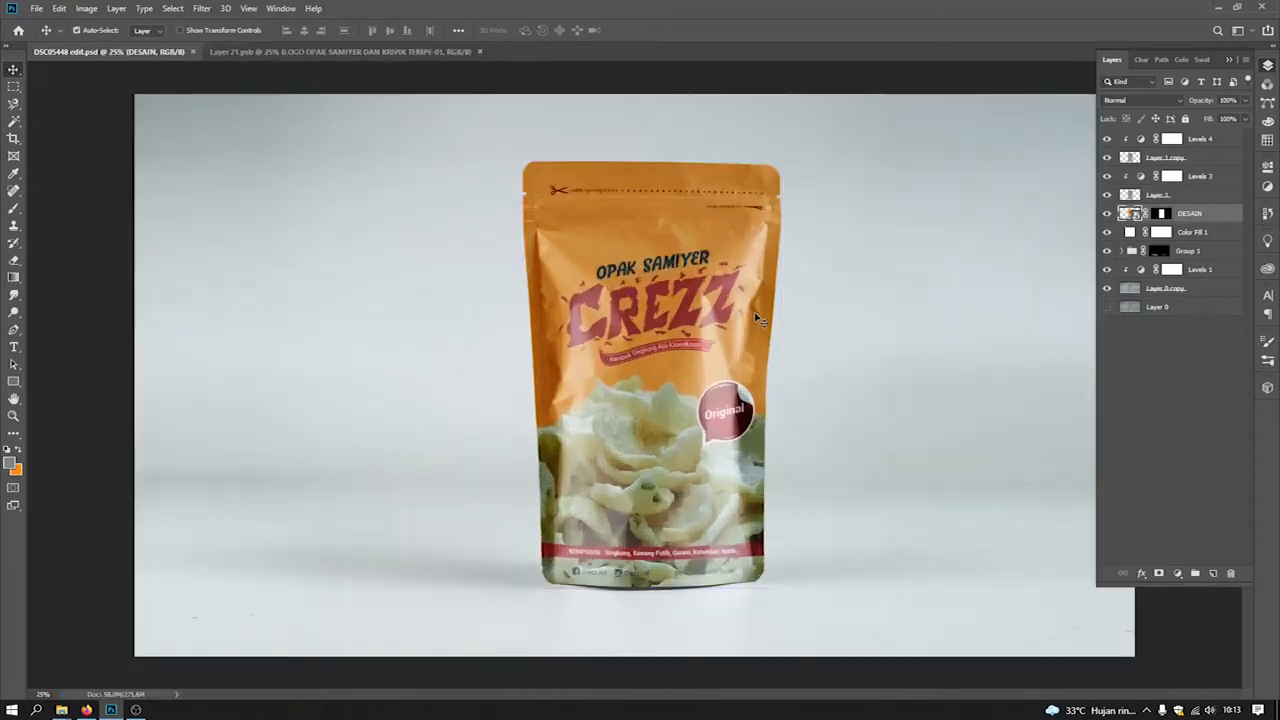
key(ctrl+minus)
key(ctrl+plus)
key(ctrl+minus)
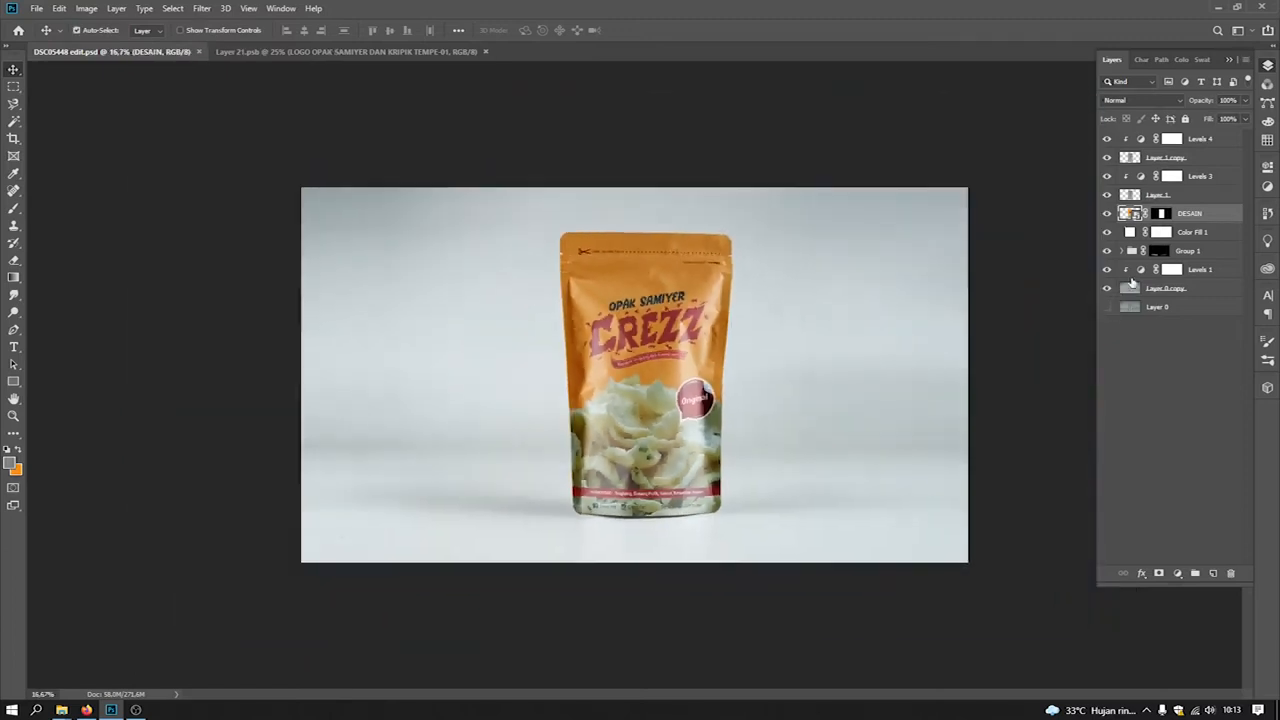
Change the Color Fill 1 background colour to the light peach ffe5ca, starting from an orange sampled from the pouch
double_click(1130, 232)
click(695, 286)
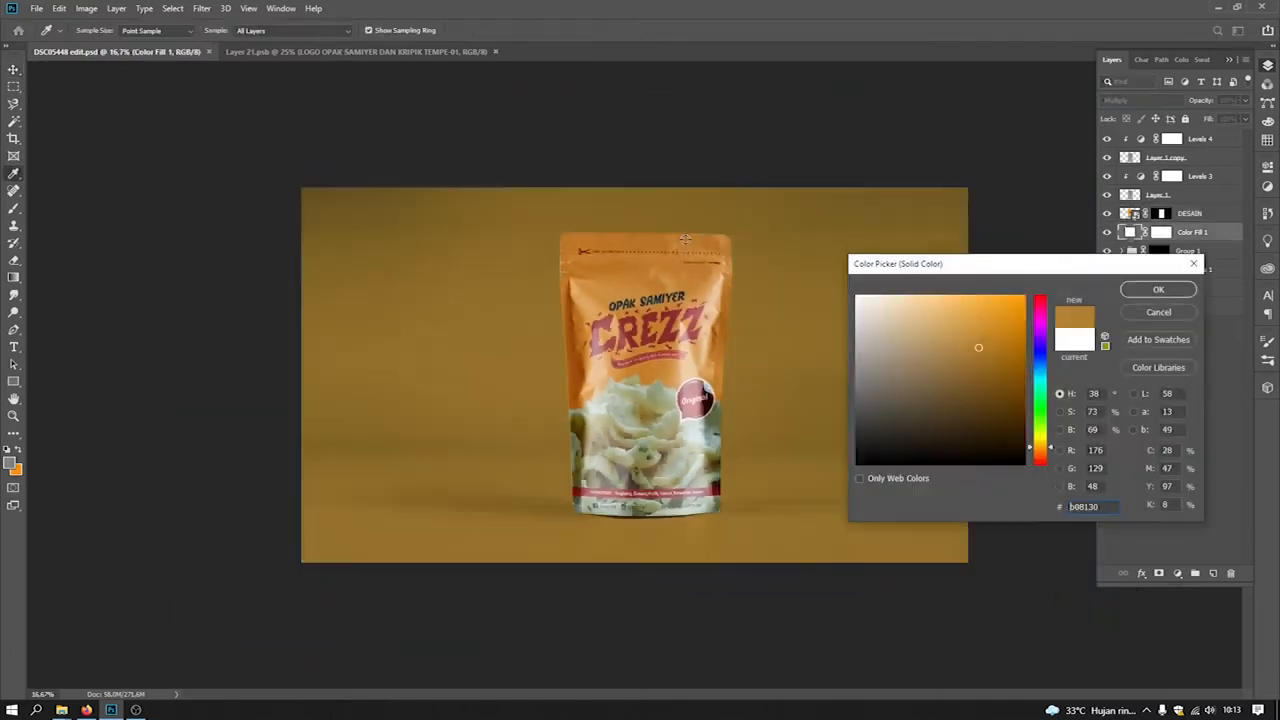
click(596, 304)
click(637, 287)
mouse_move(997, 318)
mouse_down()
mouse_move(992, 296)
mouse_move(927, 279)
mouse_move(1026, 272)
mouse_move(951, 317)
mouse_move(912, 306)
mouse_move(874, 343)
mouse_move(857, 297)
mouse_move(847, 324)
mouse_move(862, 283)
mouse_move(897, 344)
mouse_move(877, 369)
mouse_move(874, 431)
mouse_move(949, 403)
mouse_move(997, 349)
mouse_move(962, 303)
mouse_move(890, 288)
mouse_up()
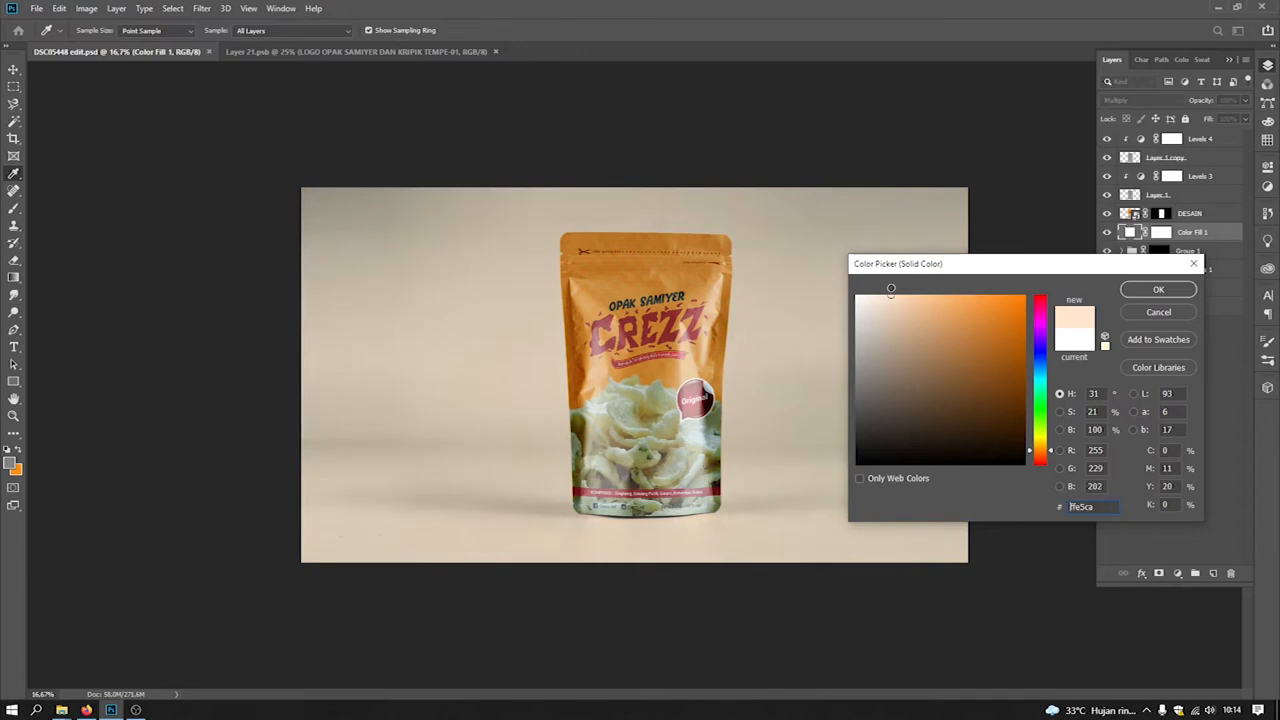
click(1159, 290)
Check the pouch against the peach background up close and save the document
key(ctrl+plus)
key(ctrl+plus)
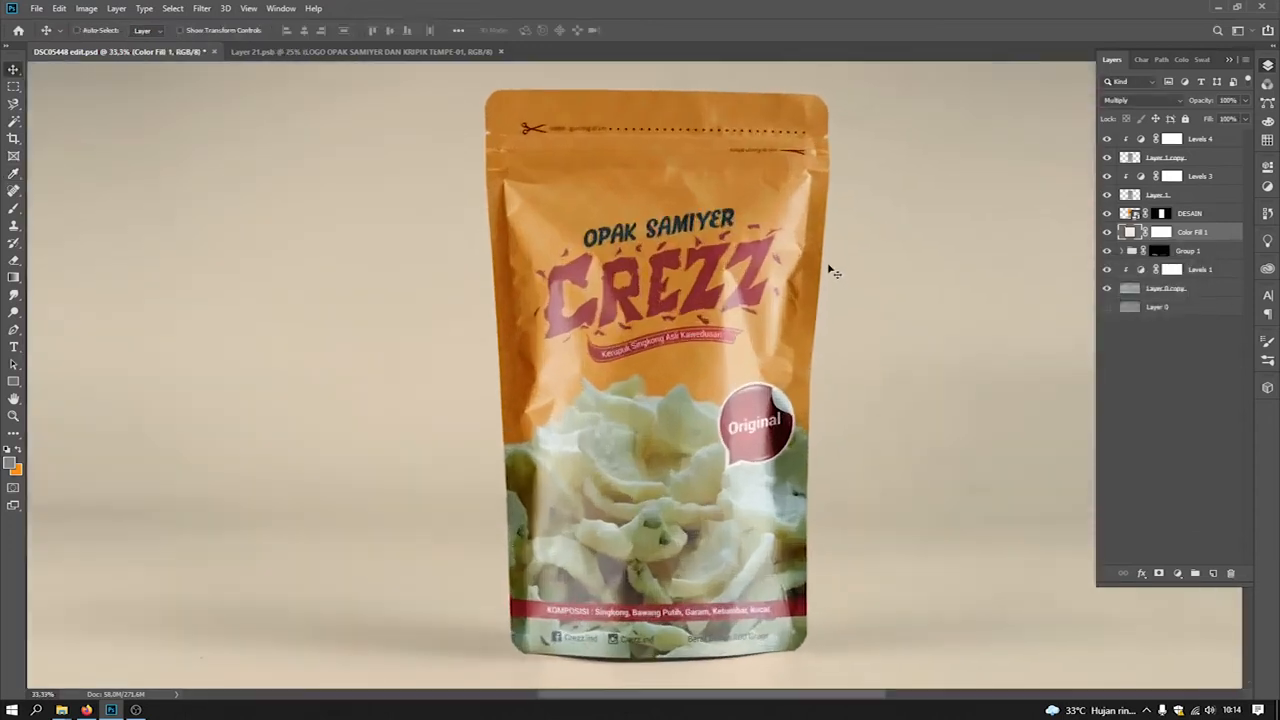
key(ctrl+minus)
key(ctrl+minus)
key(ctrl+s)
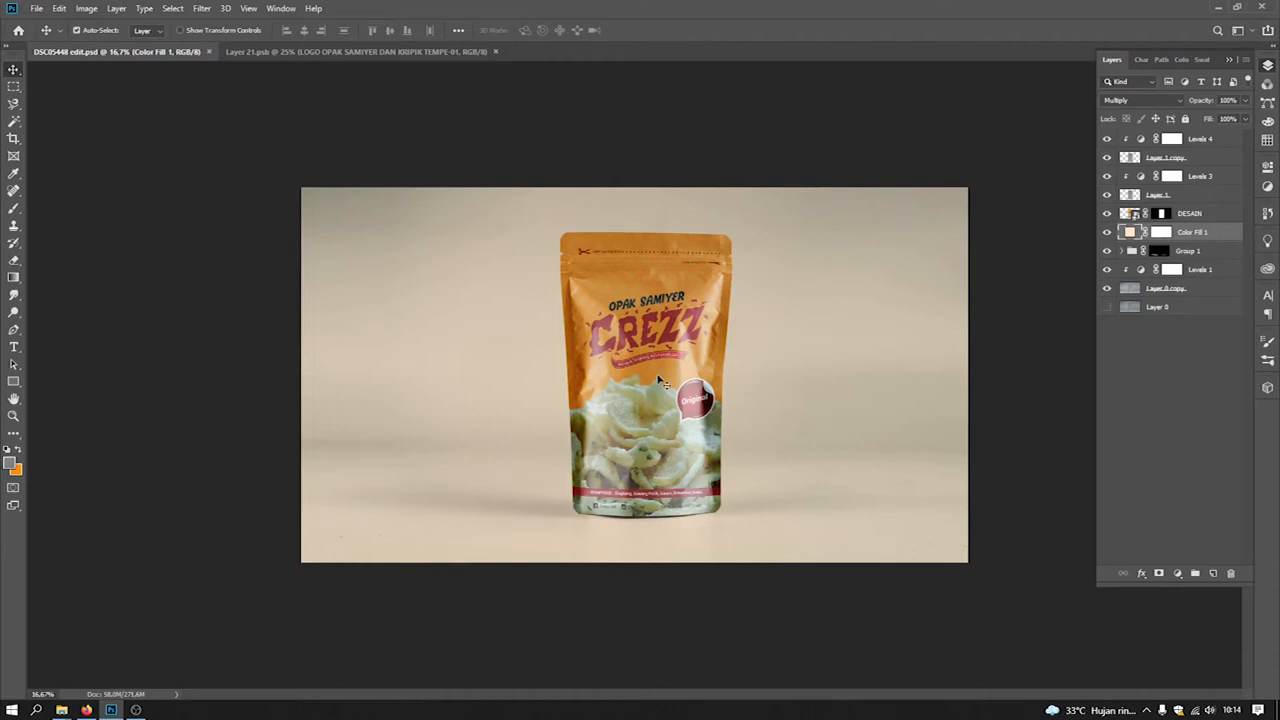
key(ctrl+plus)
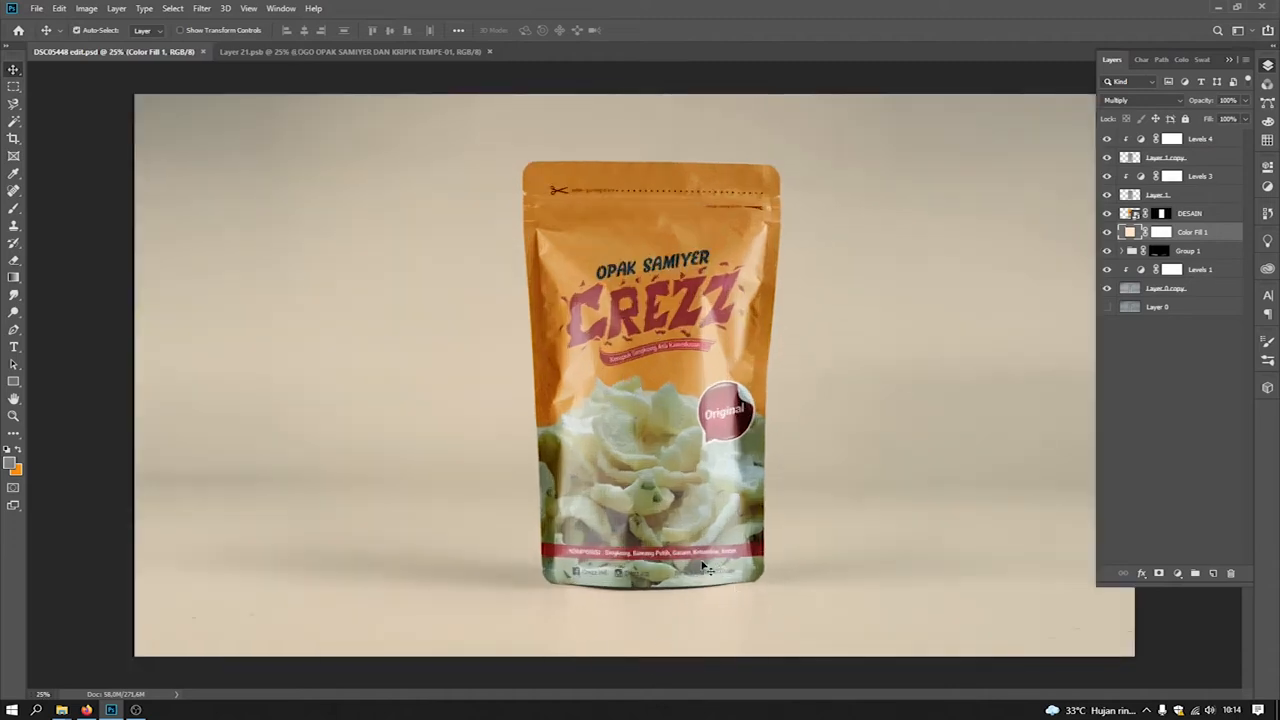
key(ctrl+plus)
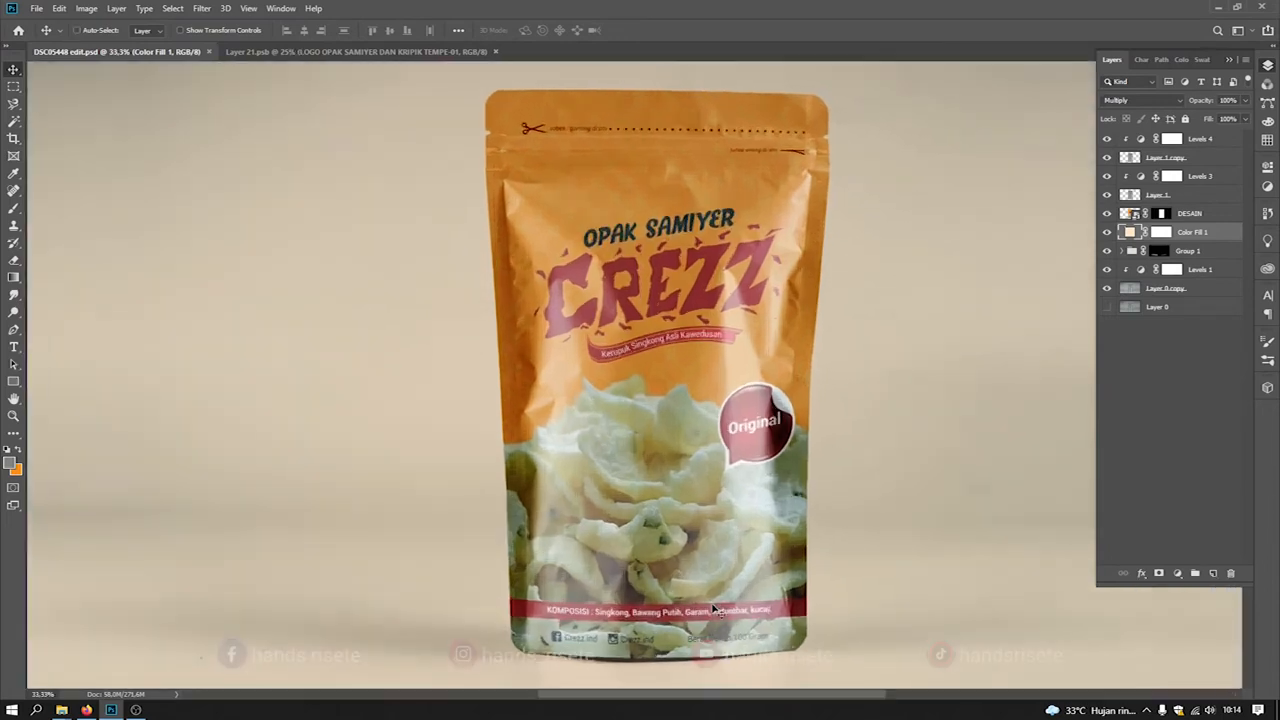
key(ctrl+minus)
key(ctrl+minus)
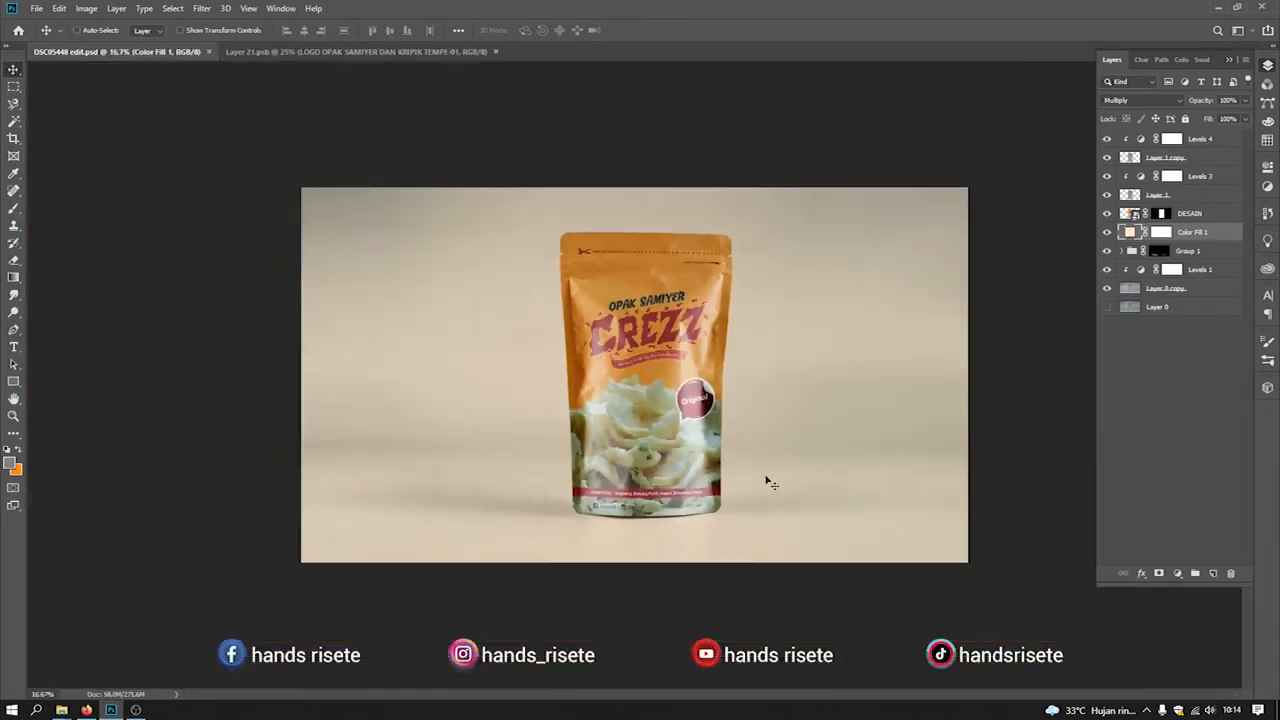
key(ctrl+plus)
key(ctrl+minus)
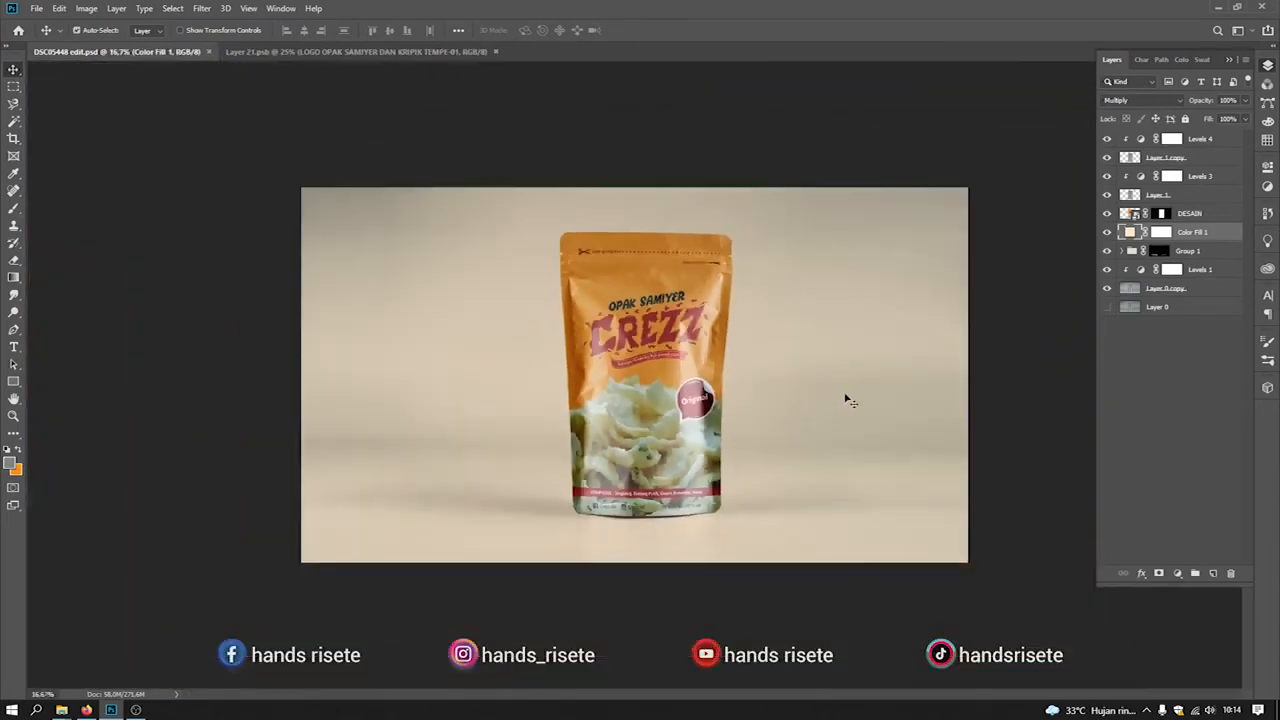